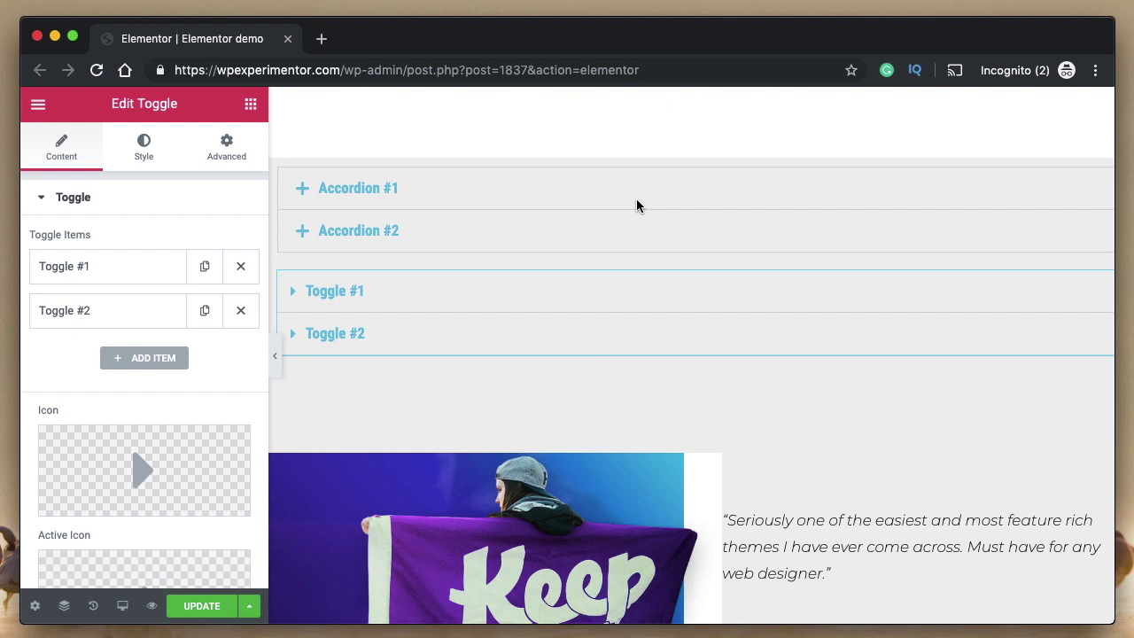
# Step: Select the accordion widget on the page and view the numbered horizontal accordion section above it
pyautogui.click(681, 199)
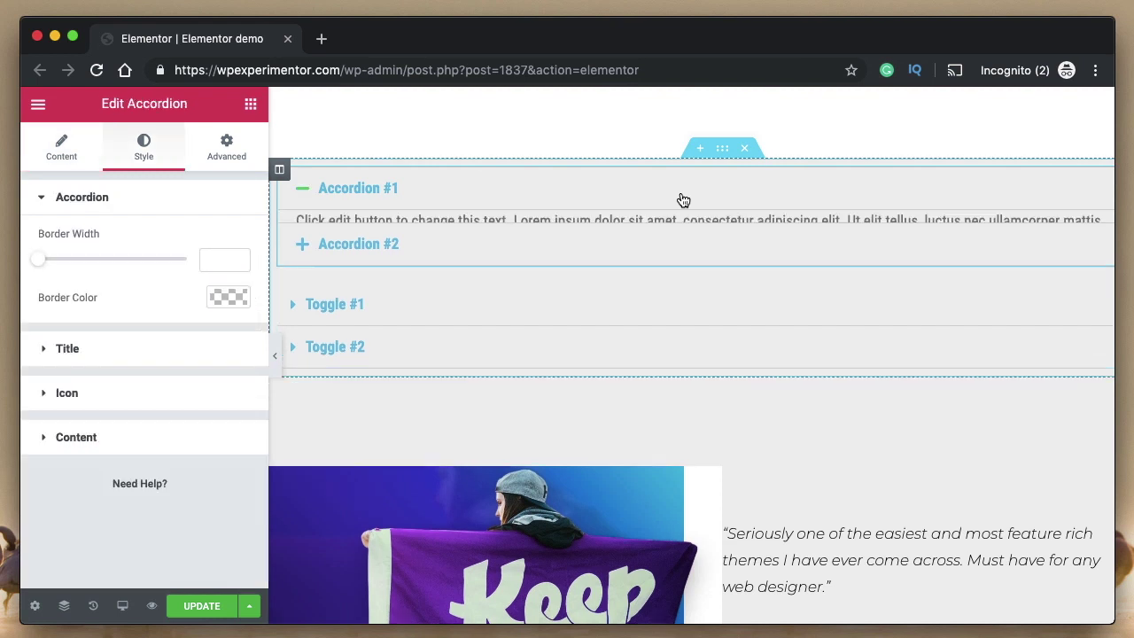
pyautogui.scroll(-1, 727, 248)
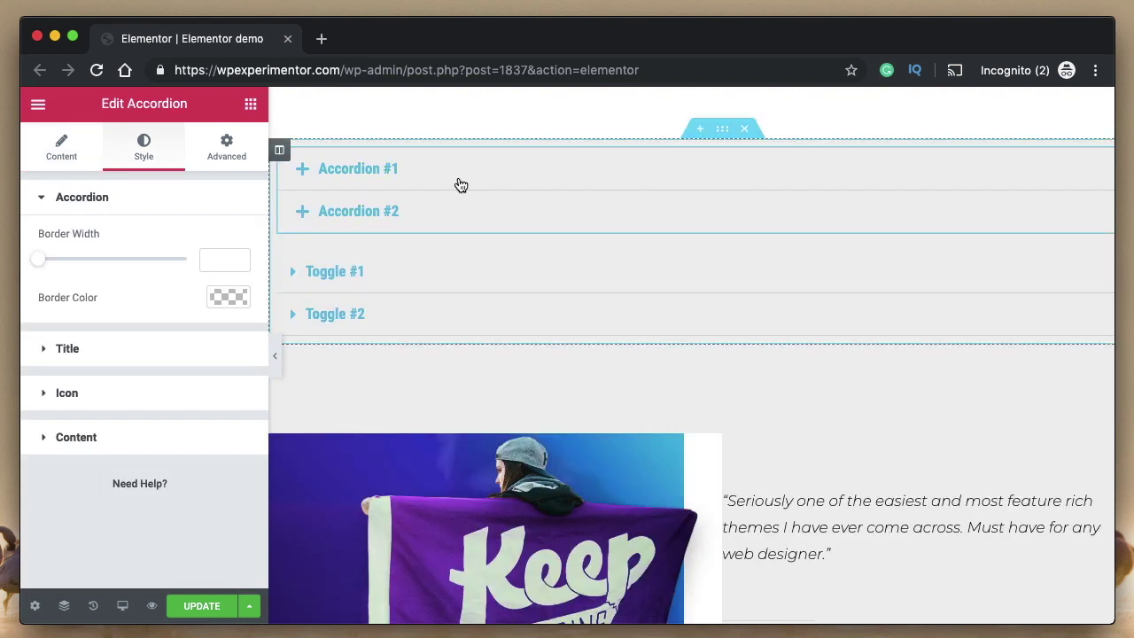
pyautogui.scroll(5, 459, 186)
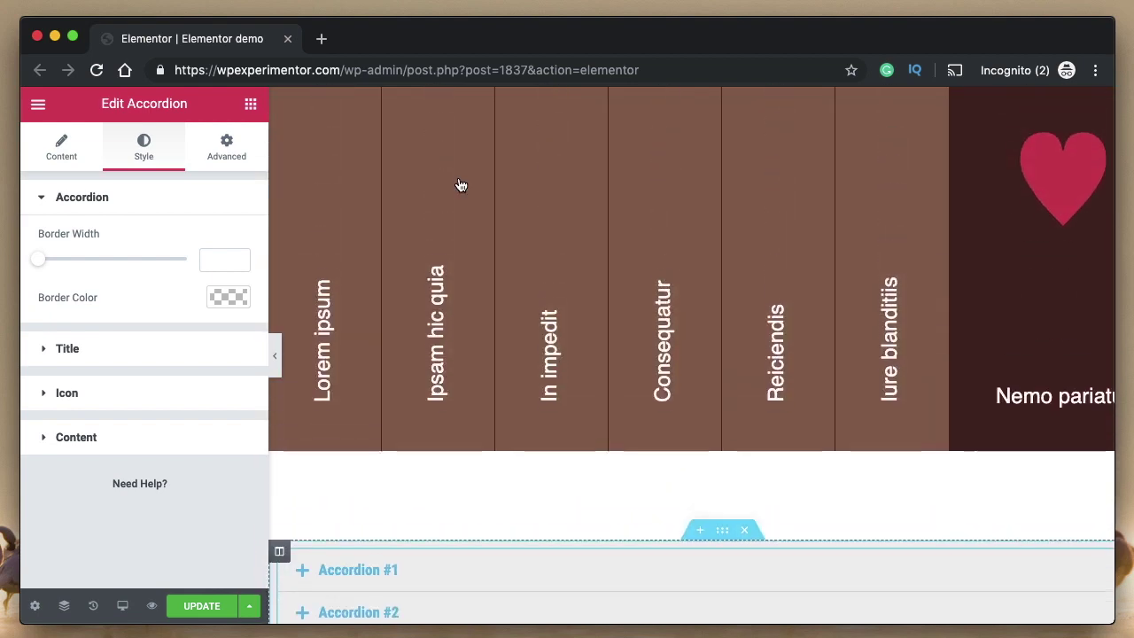
pyautogui.scroll(2, 321, 241)
pyautogui.scroll(1, 319, 236)
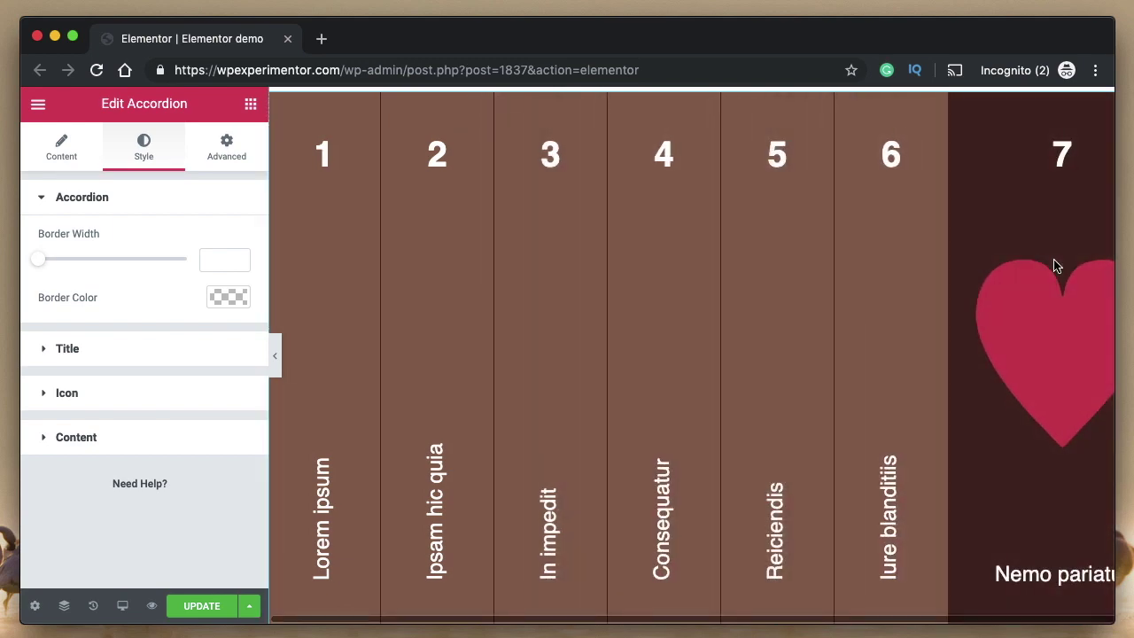
pyautogui.scroll(-10, 666, 168)
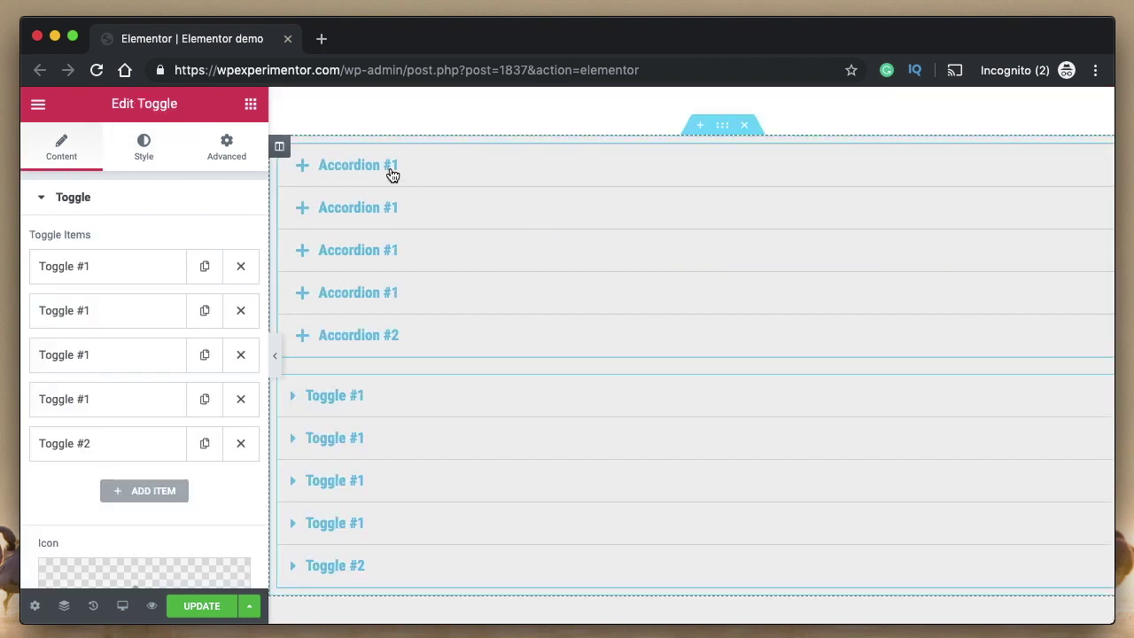
# Step: Expand the first accordion item and the first three toggle items to compare how the two widgets open
pyautogui.click(393, 174)
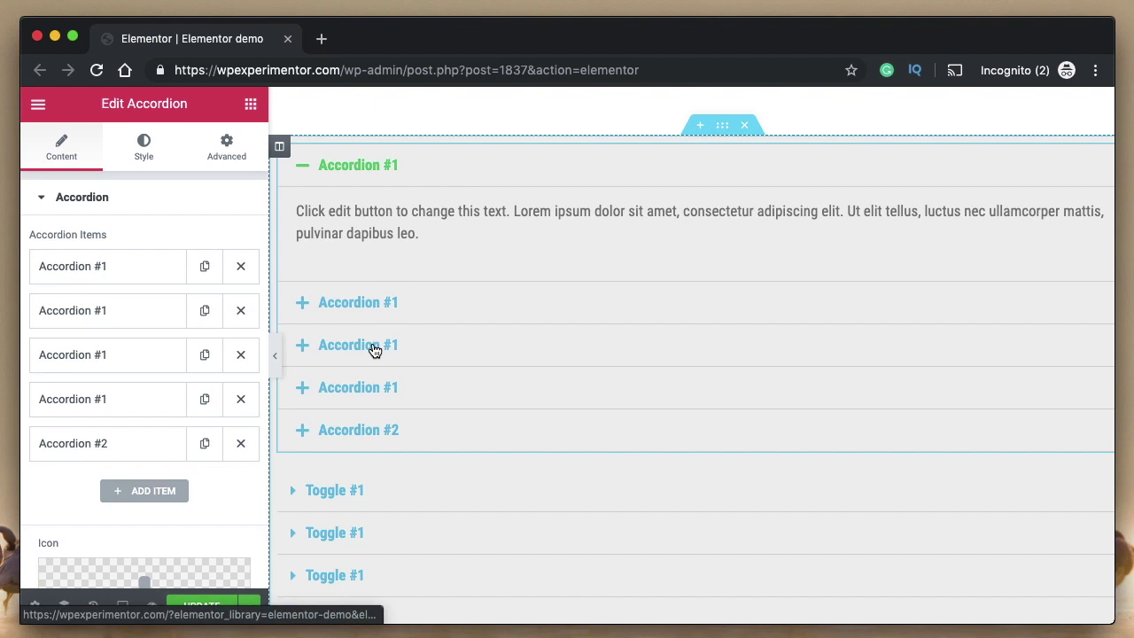
pyautogui.scroll(-2, 375, 351)
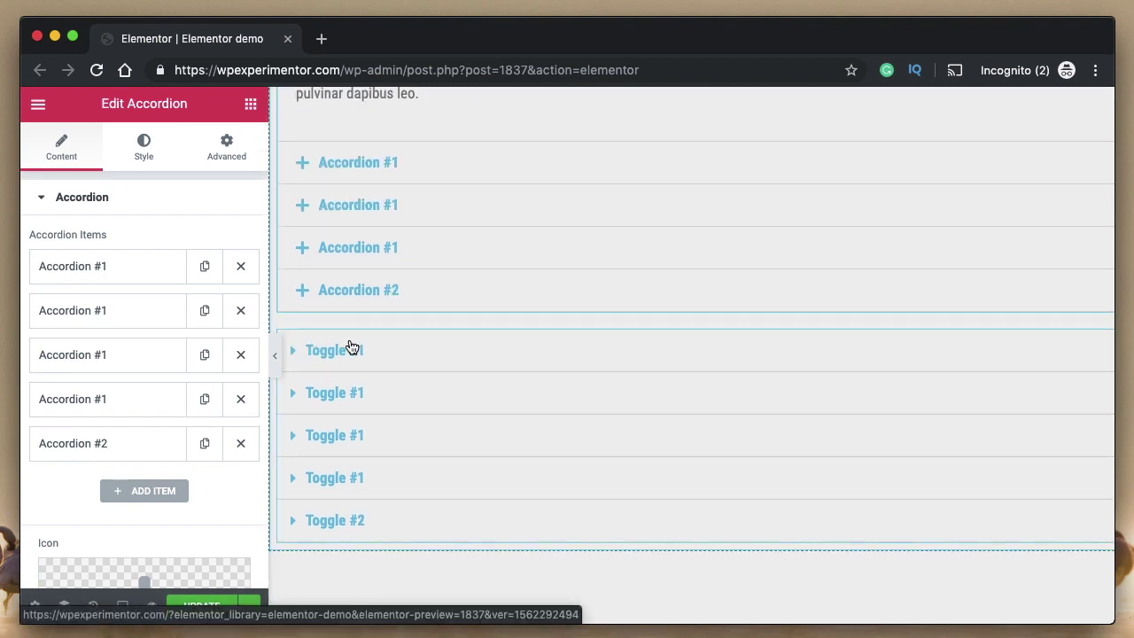
pyautogui.scroll(-2, 352, 347)
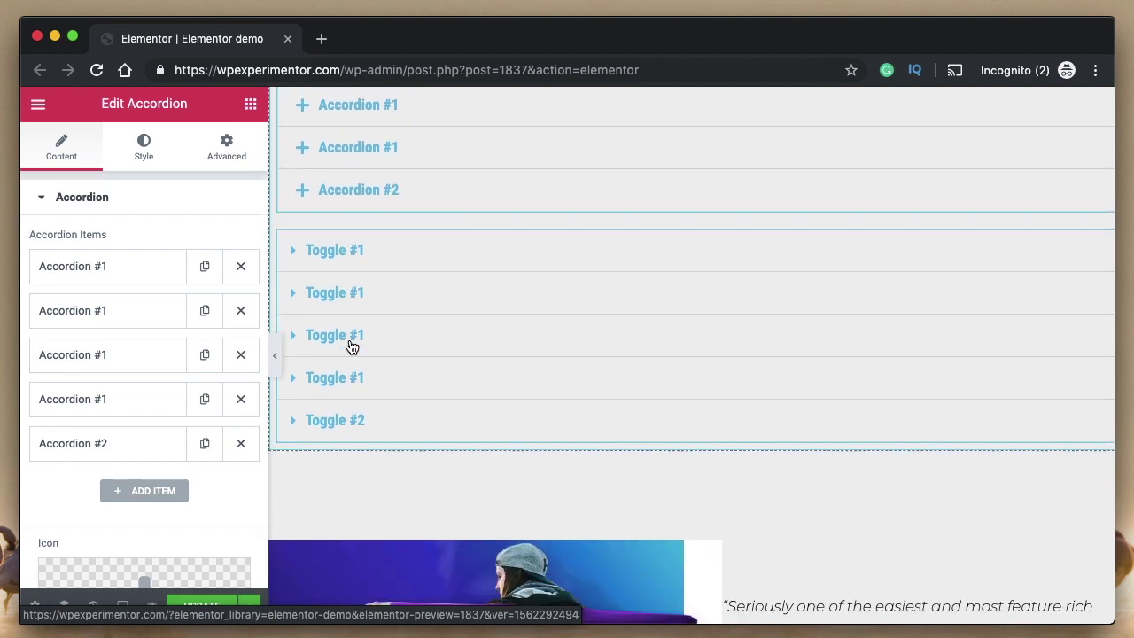
pyautogui.click(352, 250)
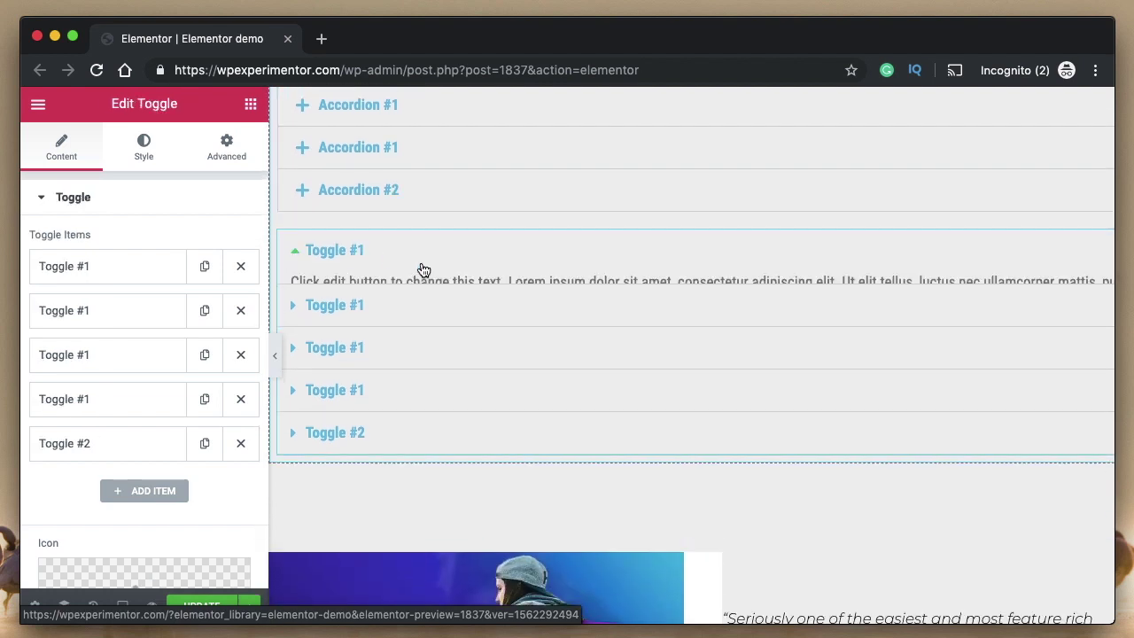
pyautogui.scroll(-2, 423, 271)
pyautogui.click(346, 243)
pyautogui.click(373, 257)
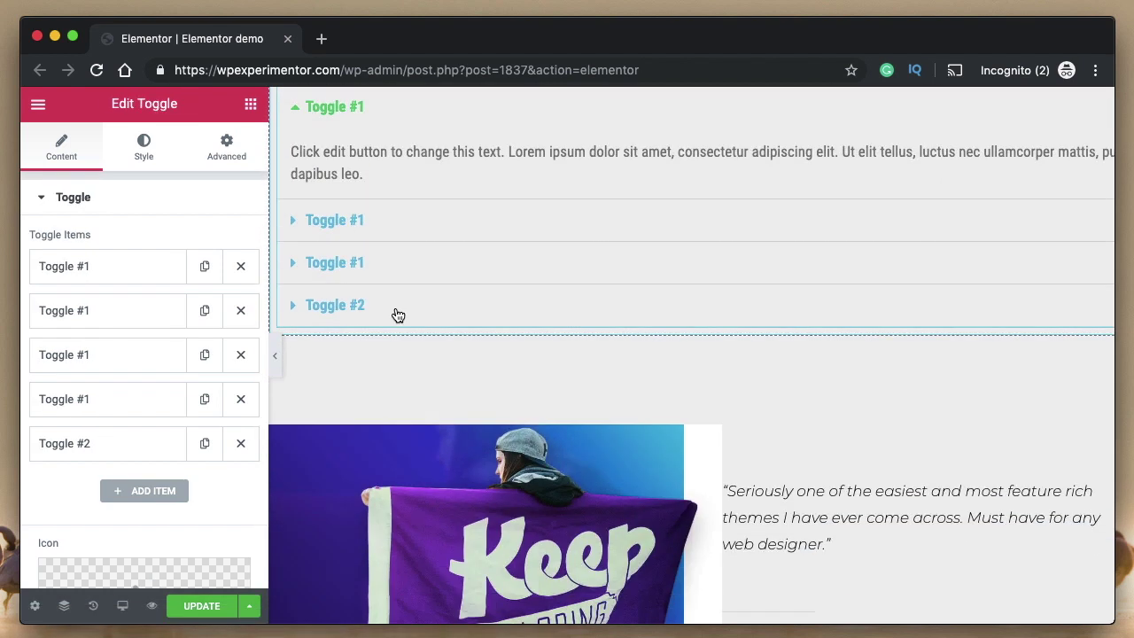
pyautogui.click(351, 234)
pyautogui.scroll(7, 354, 257)
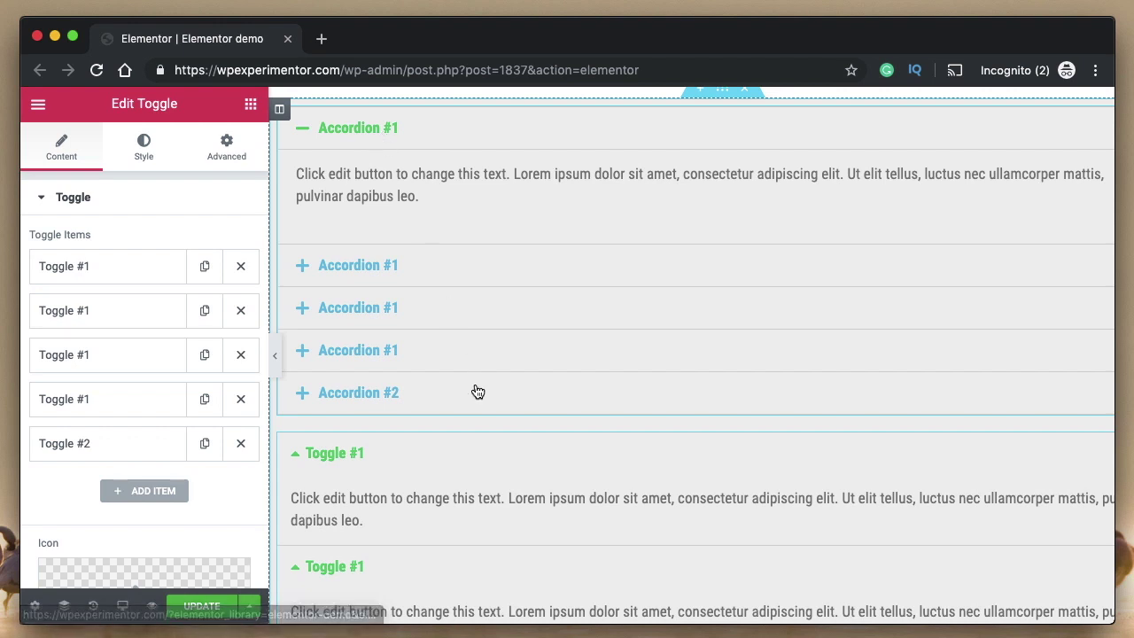
# Step: Compare the open toggle and accordion items, and expand the second accordion item
pyautogui.scroll(-3, 475, 390)
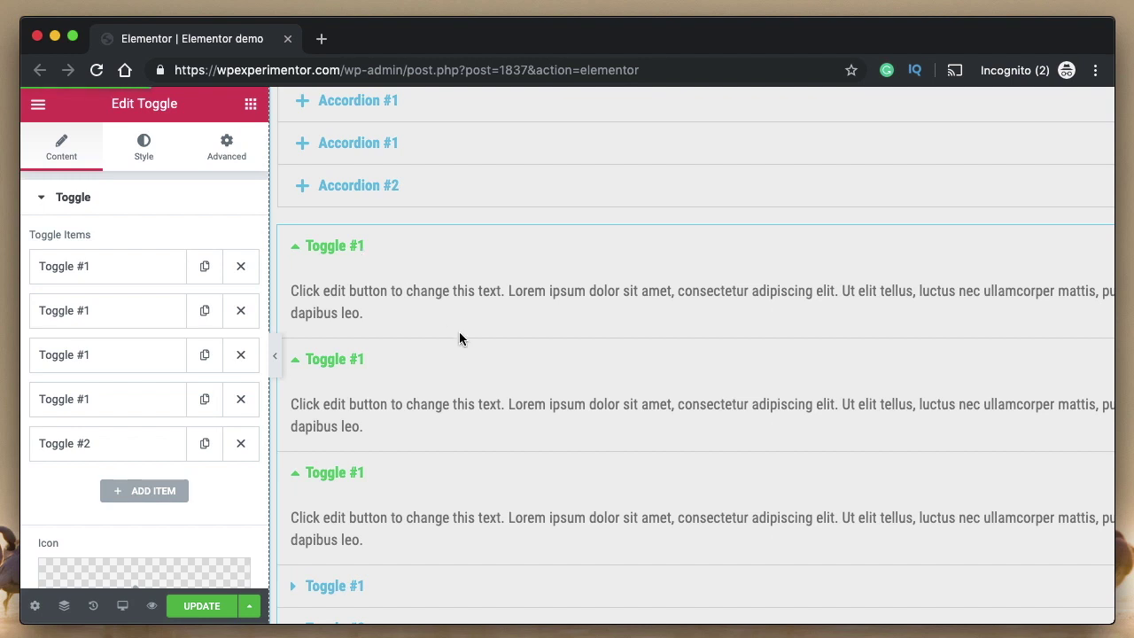
pyautogui.scroll(5, 459, 339)
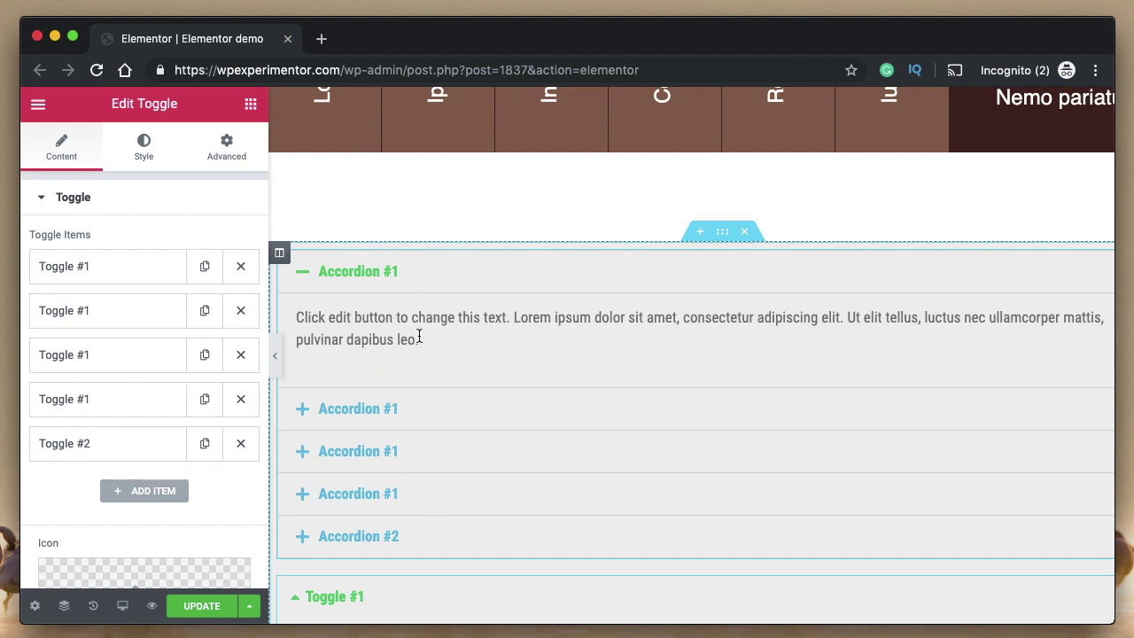
pyautogui.scroll(-1, 418, 337)
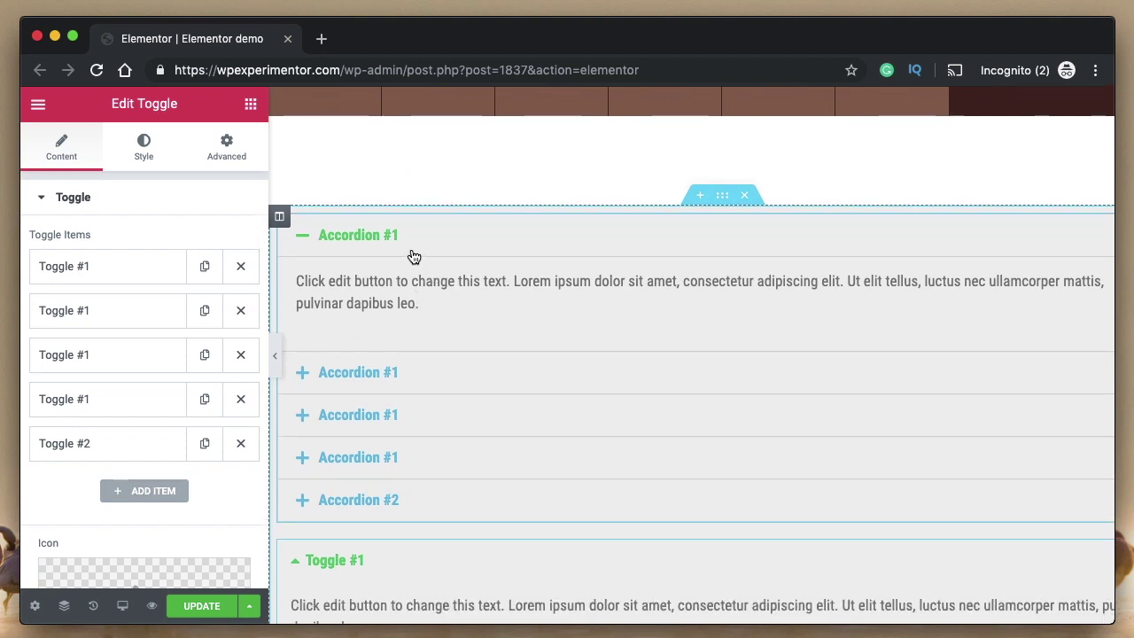
pyautogui.click(423, 374)
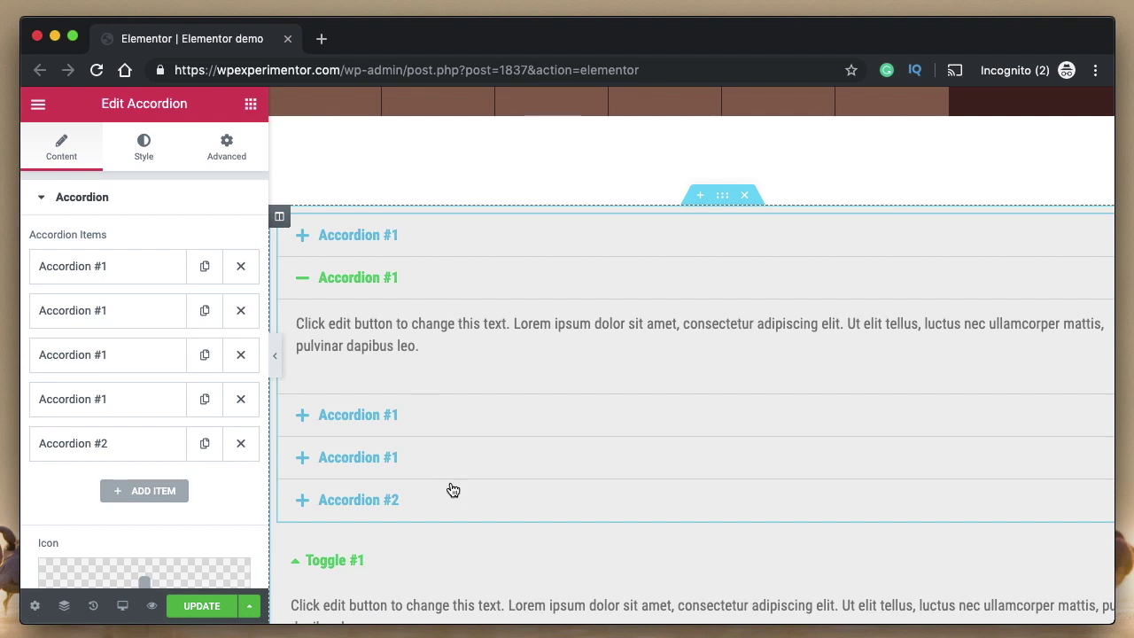
# Step: Collapse the three open toggle items one after another
pyautogui.scroll(-5, 450, 488)
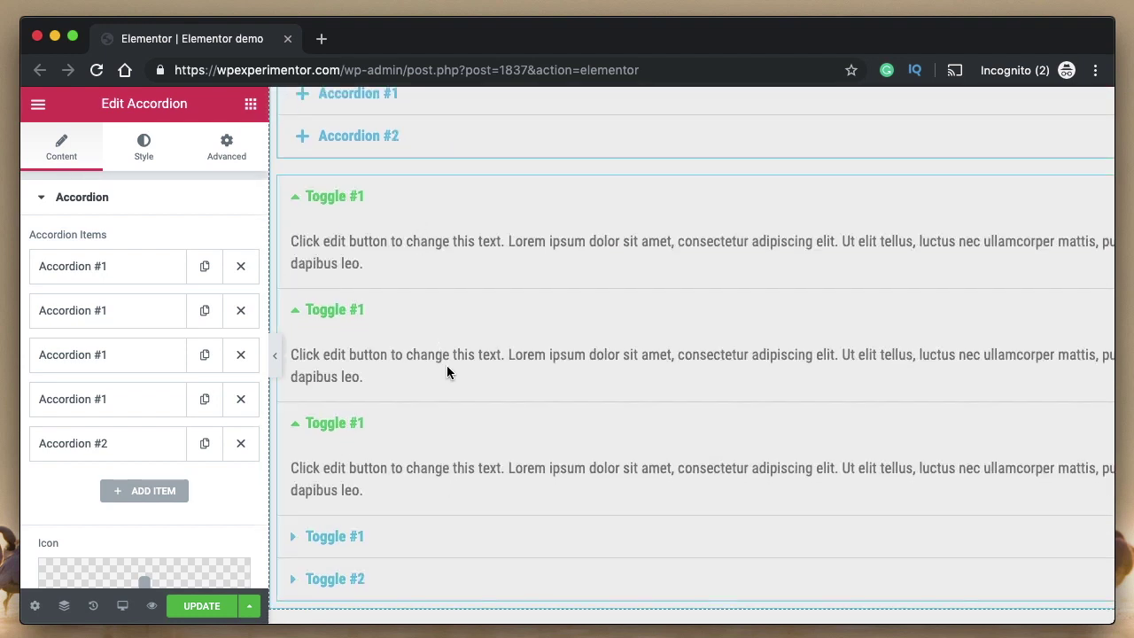
pyautogui.click(325, 193)
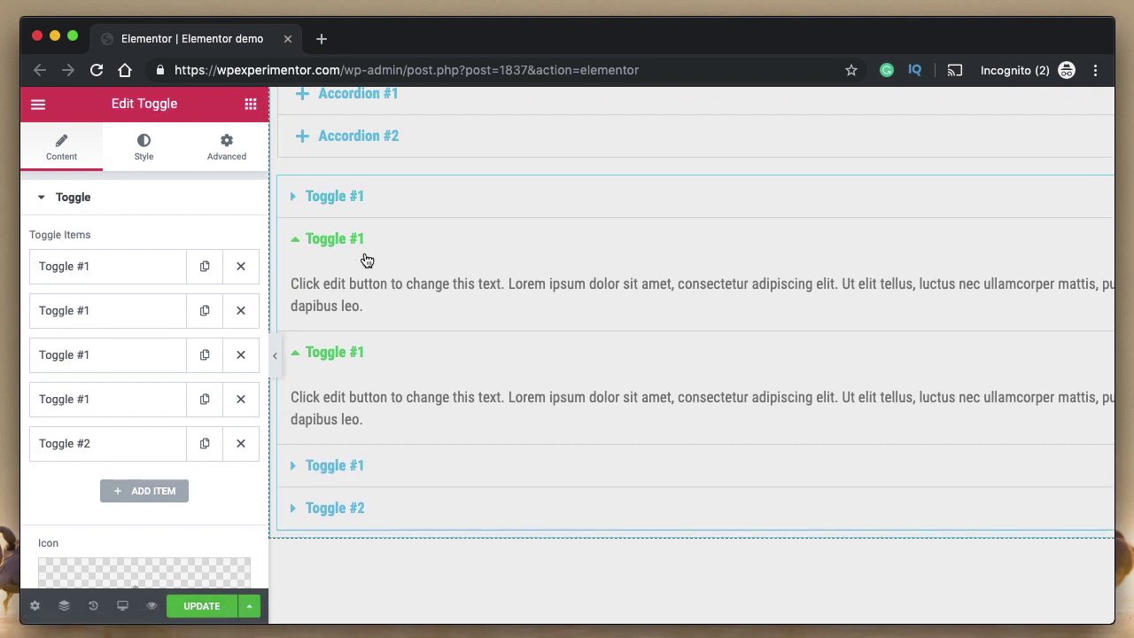
pyautogui.click(354, 243)
pyautogui.click(348, 284)
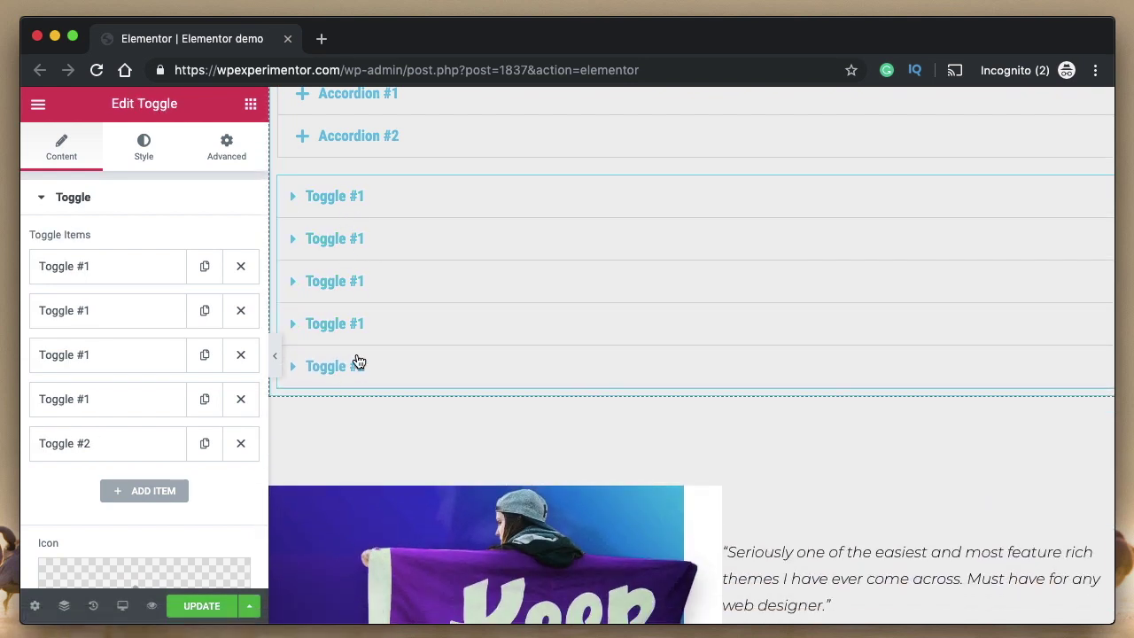
# Step: Undo the recent widget edits and duplicate the Accordion #1 item twice
pyautogui.hotkey('ctrl', 'z')
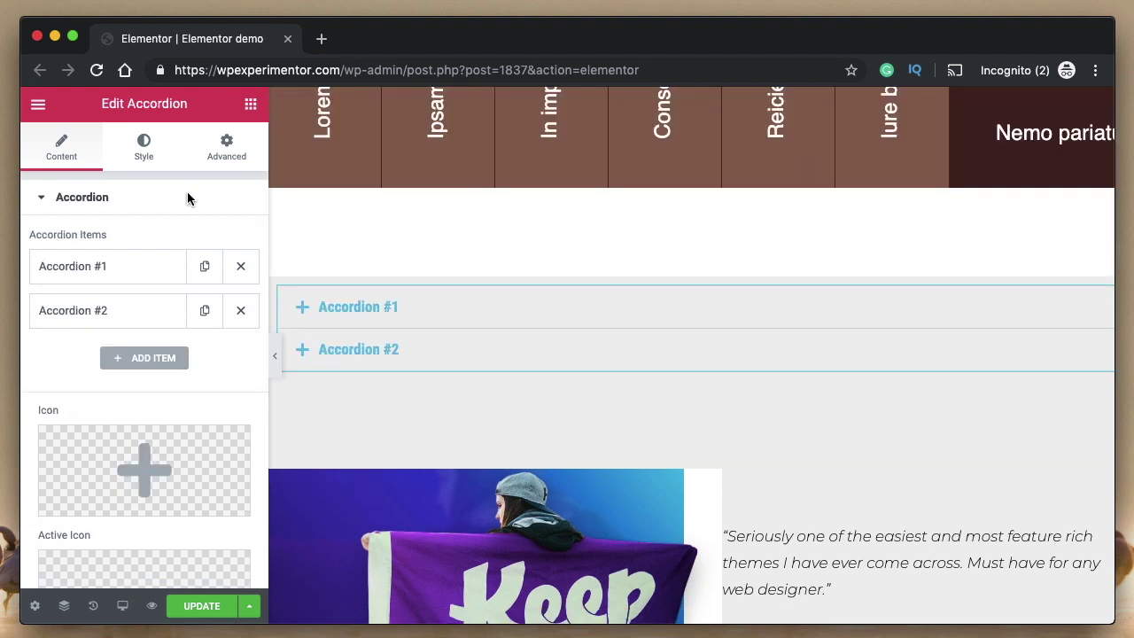
pyautogui.click(206, 270)
pyautogui.click(206, 270)
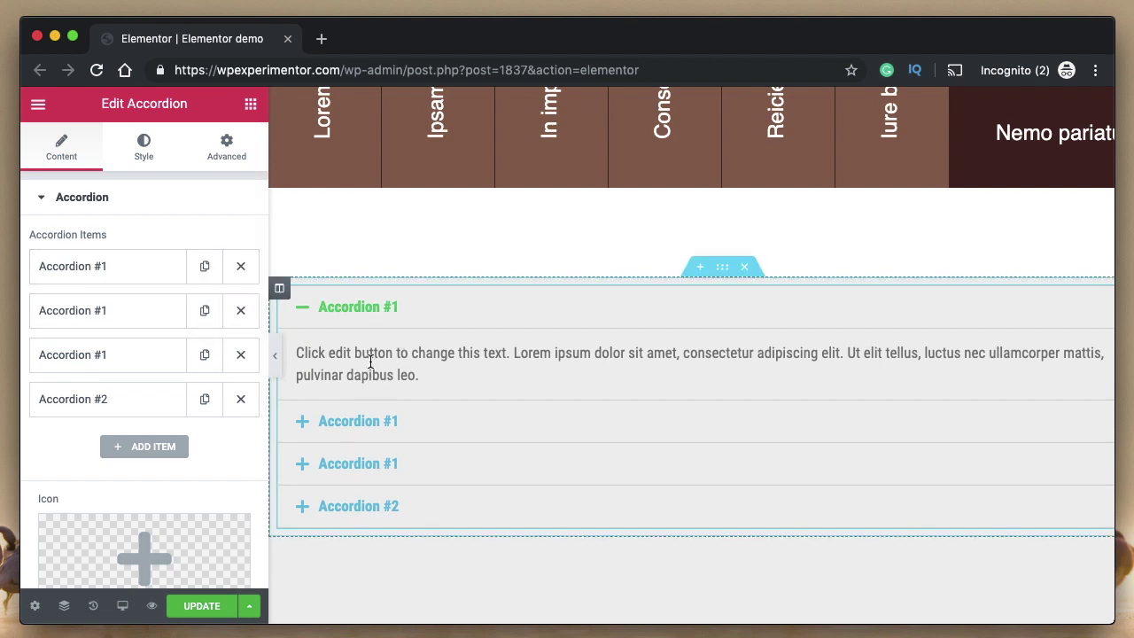
# Step: Open the first accordion item's settings and select its title text
pyautogui.click(96, 275)
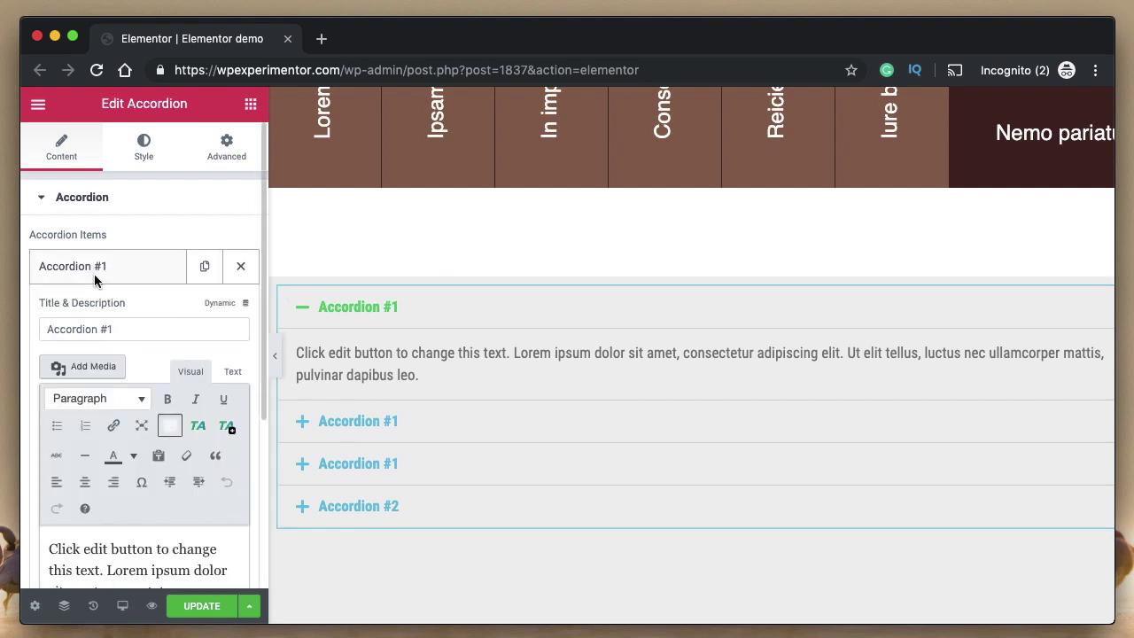
pyautogui.tripleClick(156, 329)
pyautogui.click(156, 328)
pyautogui.tripleClick(156, 329)
# Step: Replace the first accordion item's description with the HTML <h3>Hello</h3> and return the editor to visual mode
pyautogui.scroll(-2, 120, 465)
pyautogui.tripleClick(119, 464)
pyautogui.click(112, 479)
pyautogui.tripleClick(112, 480)
pyautogui.click(113, 479)
pyautogui.tripleClick(113, 479)
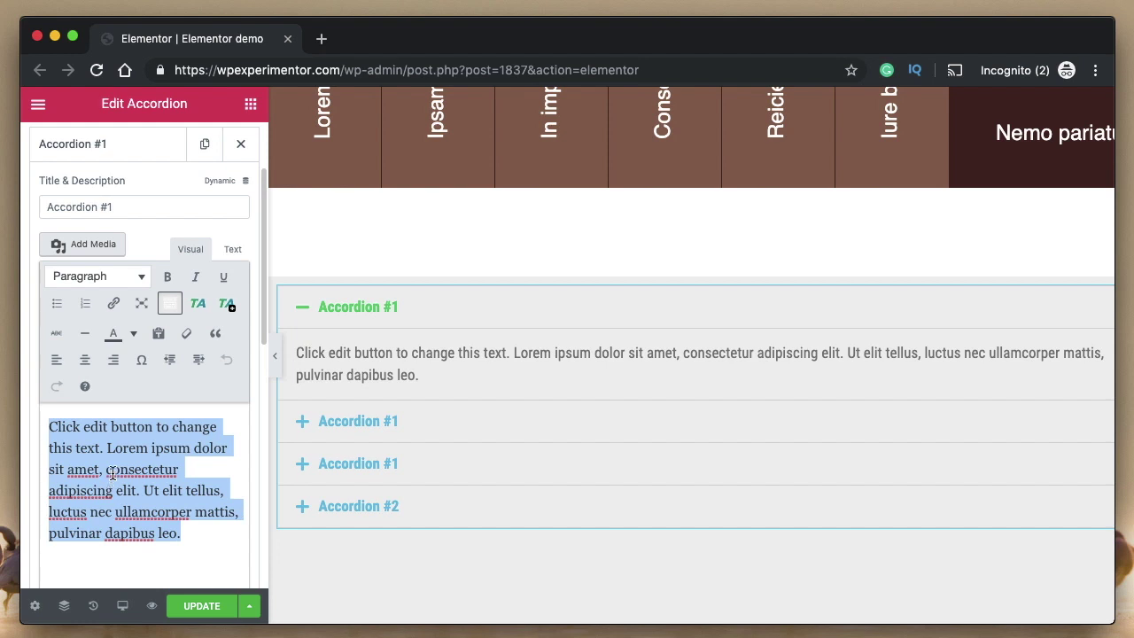
pyautogui.write('<>')
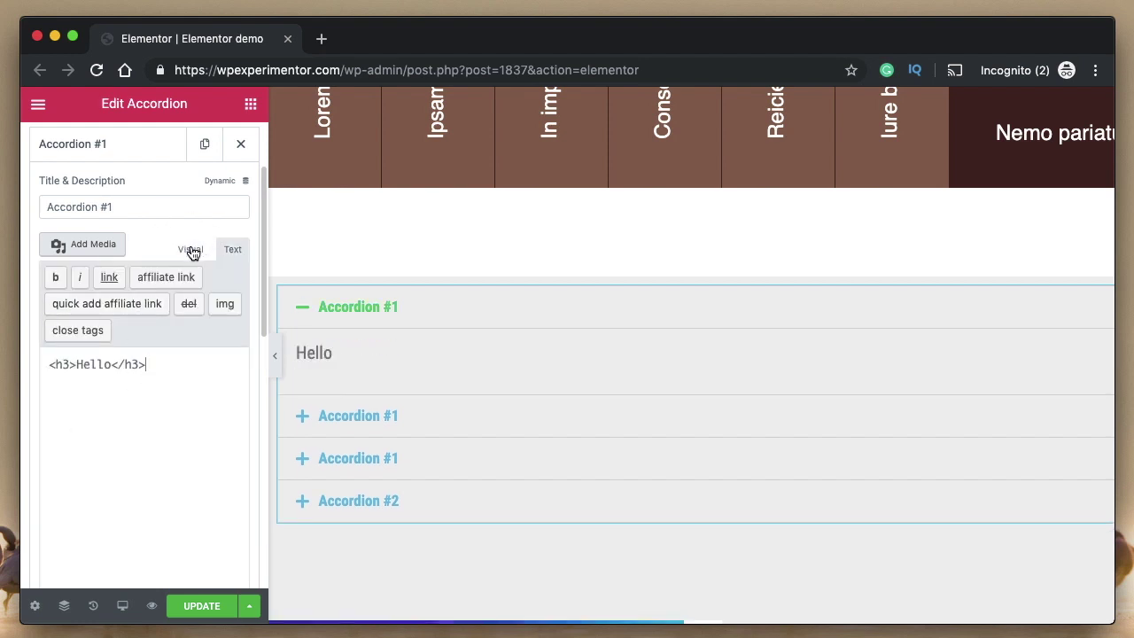
pyautogui.click(192, 251)
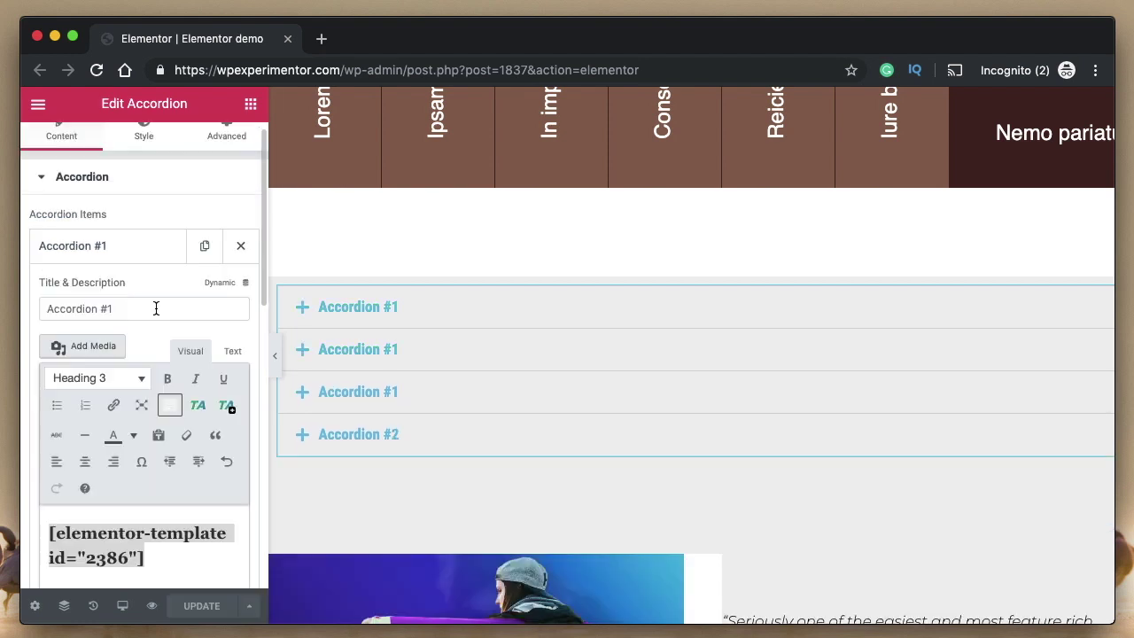
# Step: Examine the first accordion item's title, its dynamic content option and the template shortcode in its description
pyautogui.click(154, 306)
pyautogui.hotkey('ctrl', 'a')
pyautogui.click(116, 309)
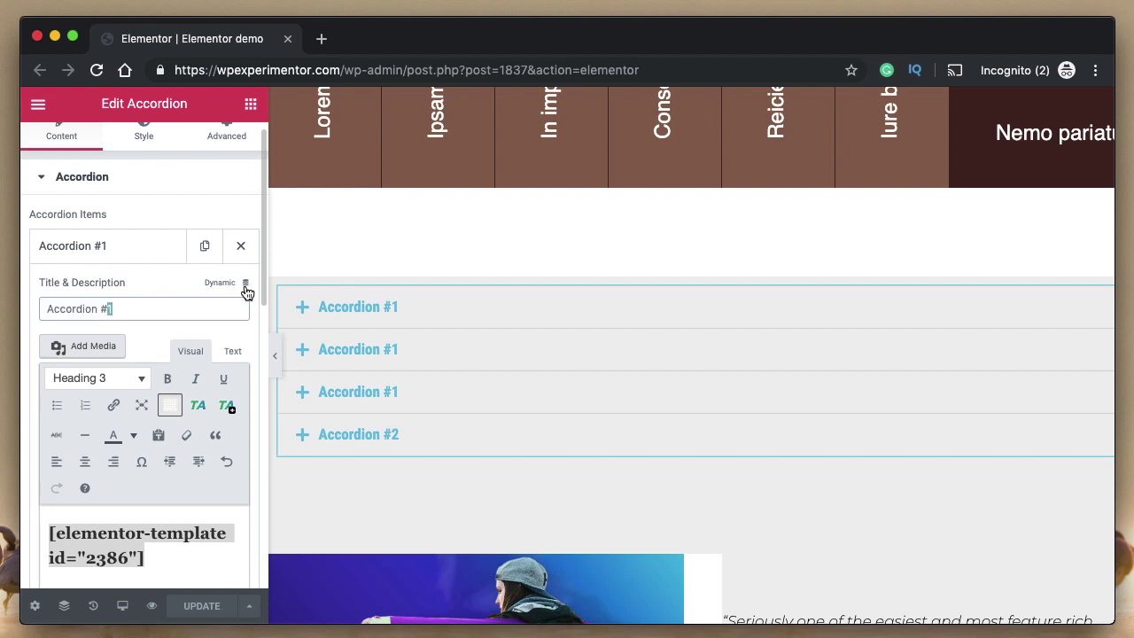
pyautogui.click(244, 284)
pyautogui.click(157, 298)
pyautogui.scroll(-3, 151, 396)
pyautogui.tripleClick(167, 431)
pyautogui.click(166, 436)
pyautogui.tripleClick(165, 436)
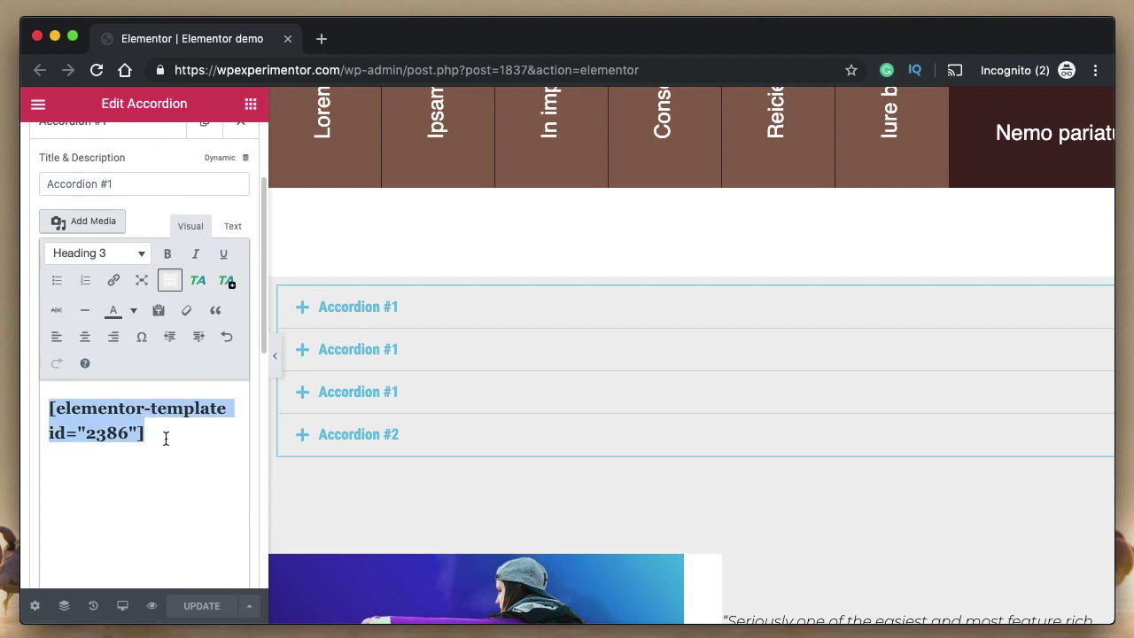
# Step: Launch the page preview and expand the first accordion item on the editor canvas
pyautogui.click(153, 608)
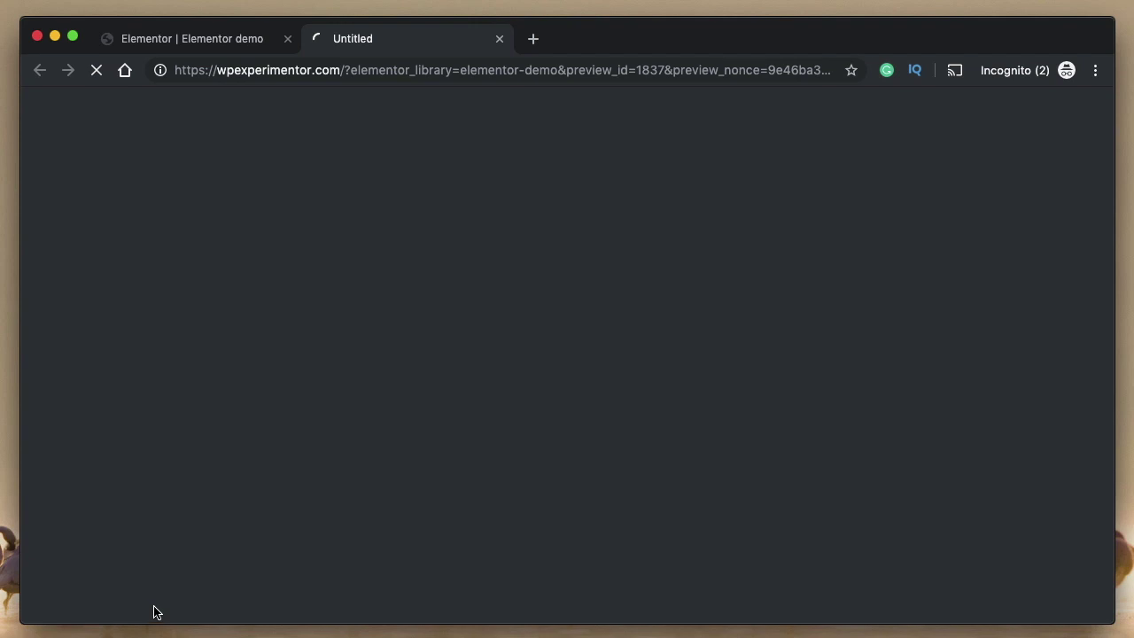
pyautogui.click(203, 42)
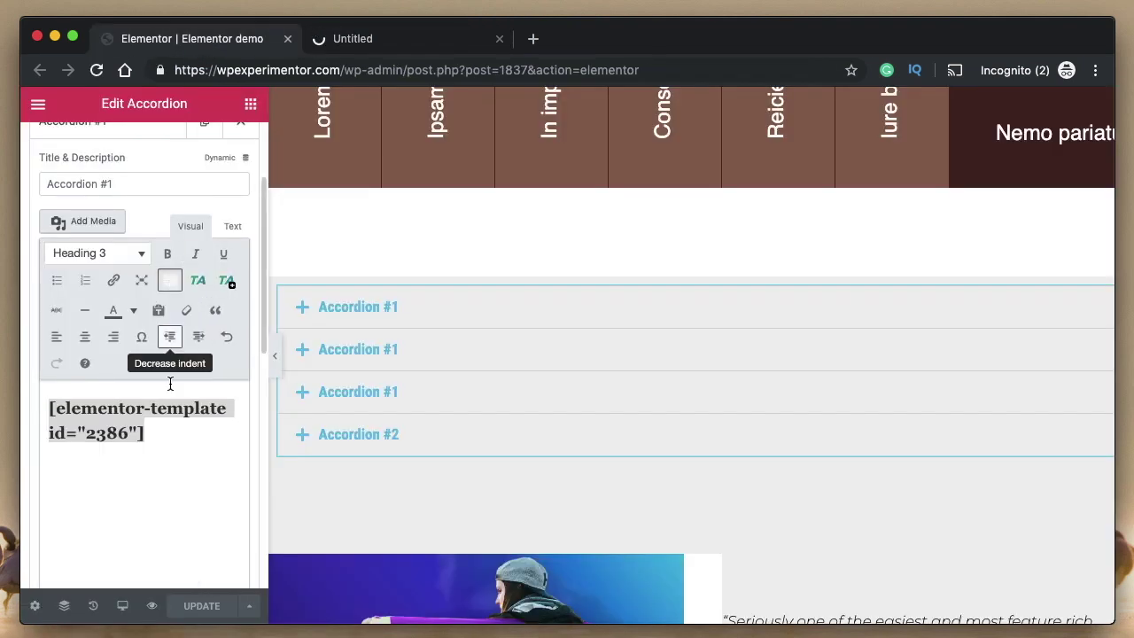
pyautogui.click(362, 319)
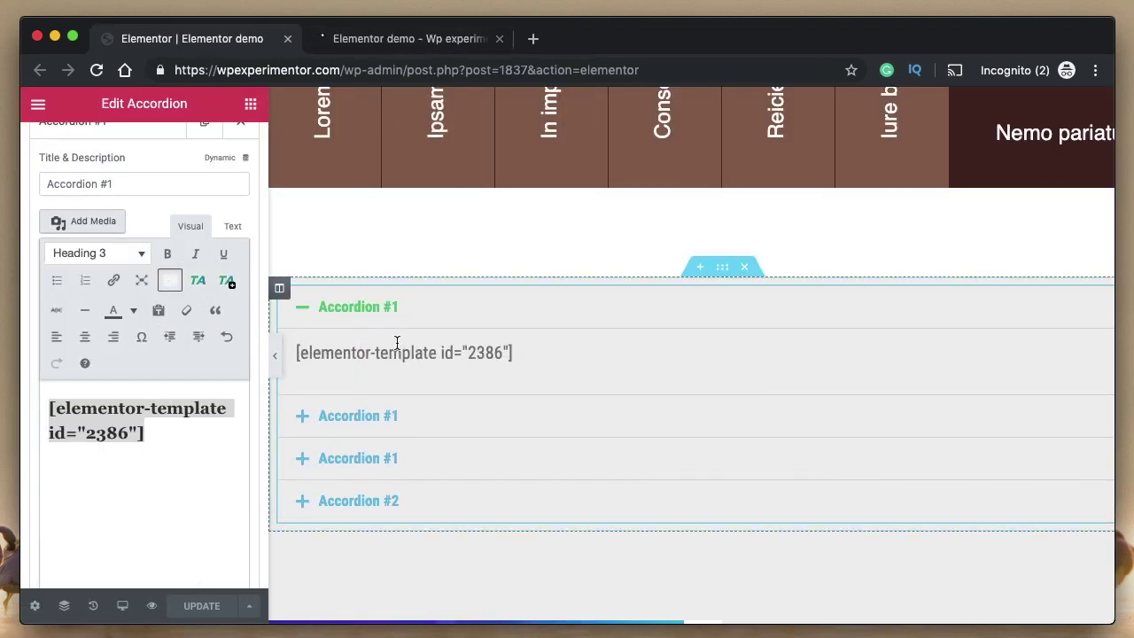
# Step: Find the accordion in the page preview and toggle its first item to check the rendered template
pyautogui.click(409, 43)
pyautogui.scroll(-5, 398, 393)
pyautogui.scroll(-10, 398, 476)
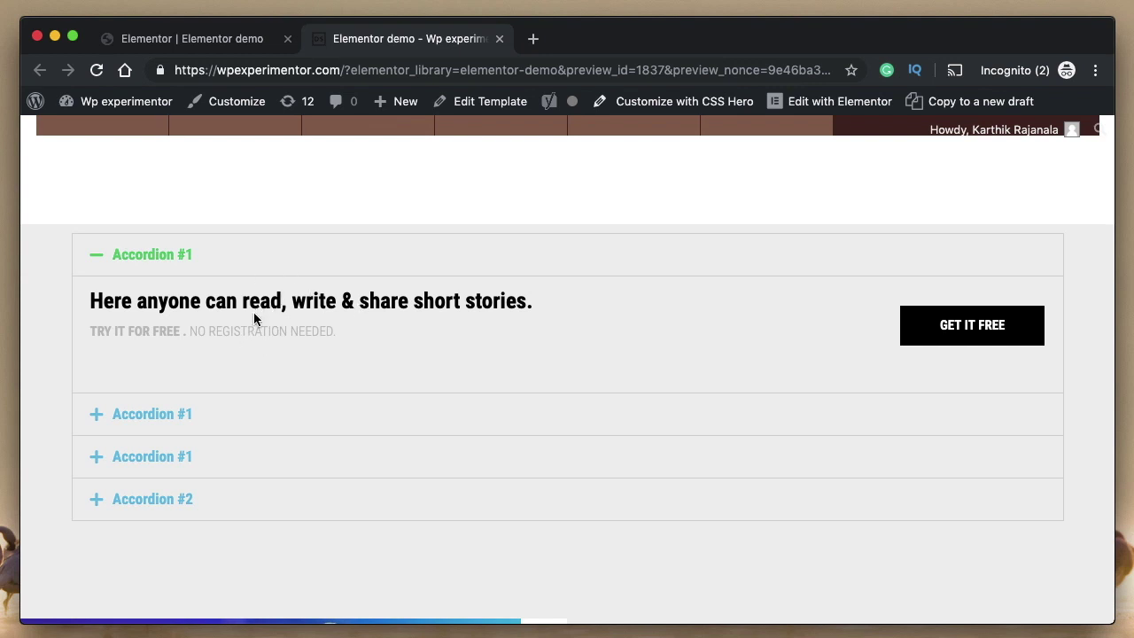
pyautogui.click(171, 269)
pyautogui.click(172, 267)
pyautogui.click(172, 268)
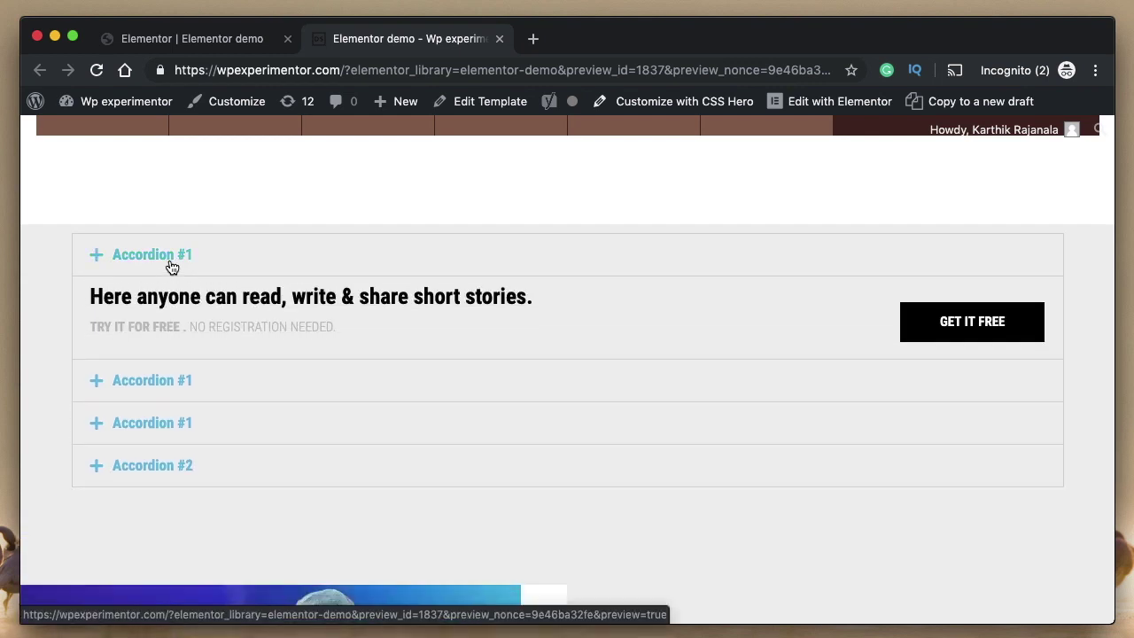
# Step: Return to the editor and highlight the elementor-template shortcode in the first accordion item's description
pyautogui.click(190, 40)
pyautogui.click(168, 441)
pyautogui.hotkey('ctrl', 'a')
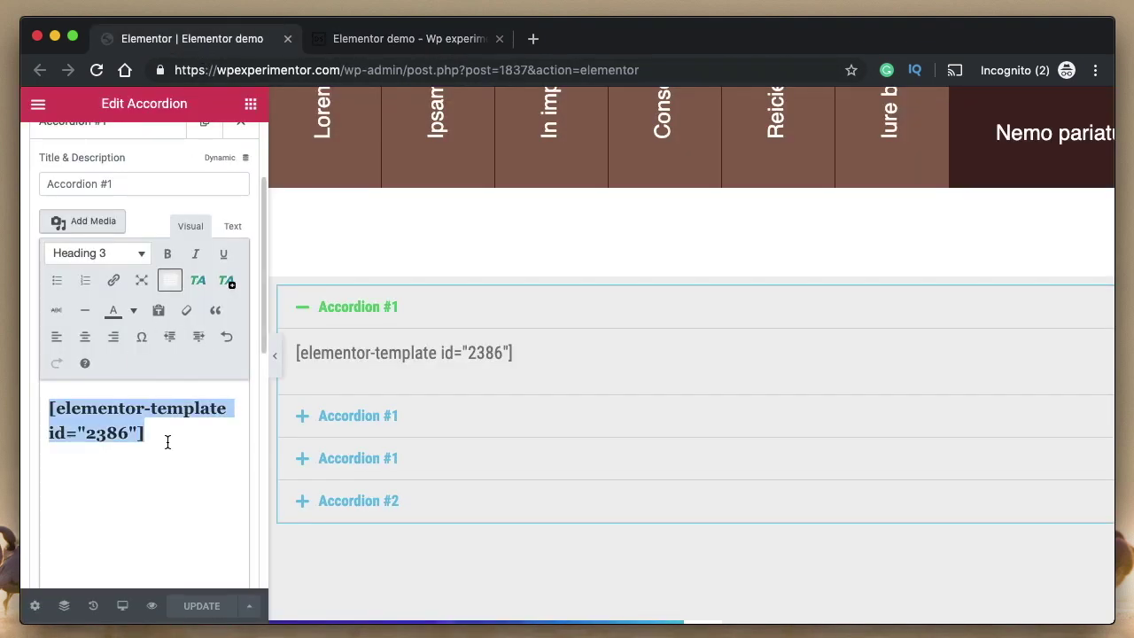
pyautogui.click(166, 439)
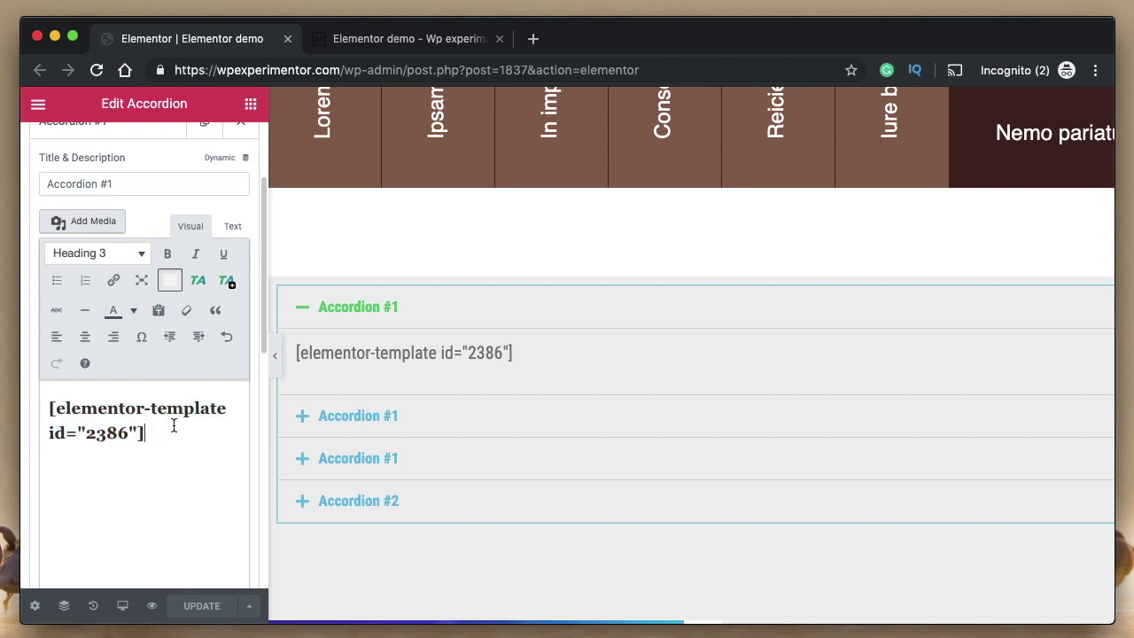
# Step: Switch back to the page preview and expand and collapse the first accordion item again
pyautogui.click(414, 38)
pyautogui.click(325, 258)
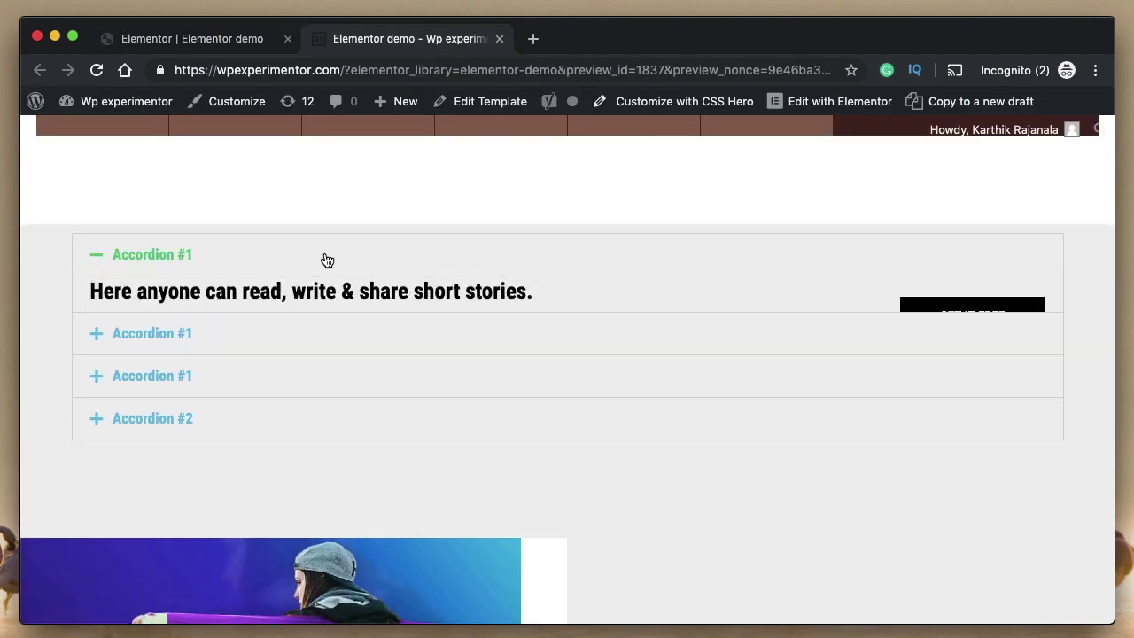
pyautogui.click(408, 269)
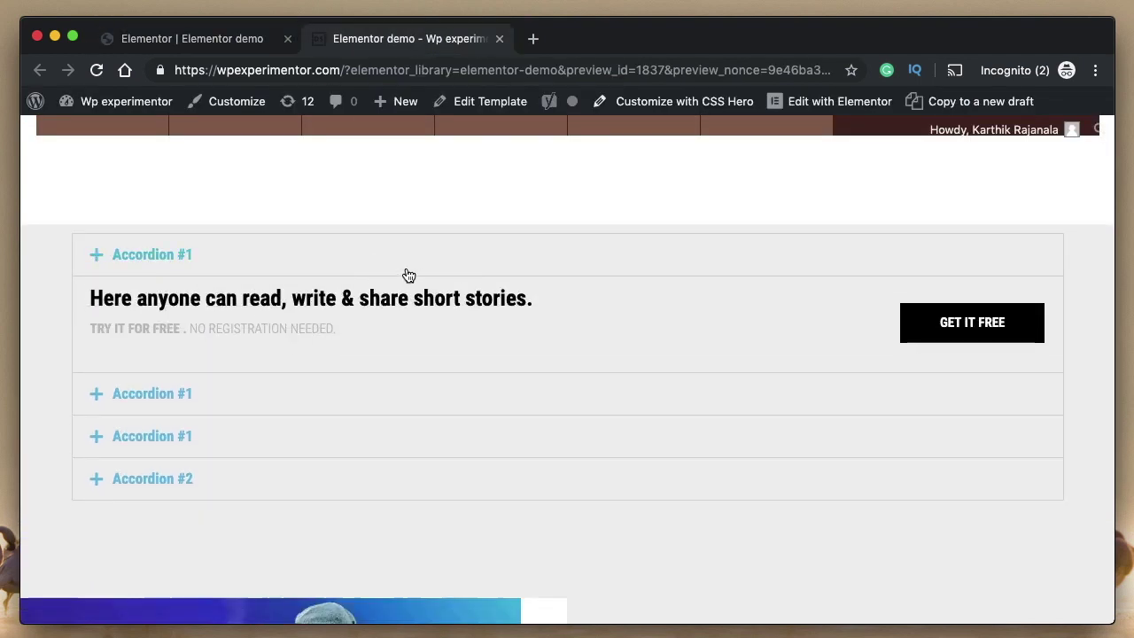
# Step: Return to the editor, highlight the first accordion item's title and collapse that item on the canvas
pyautogui.click(198, 38)
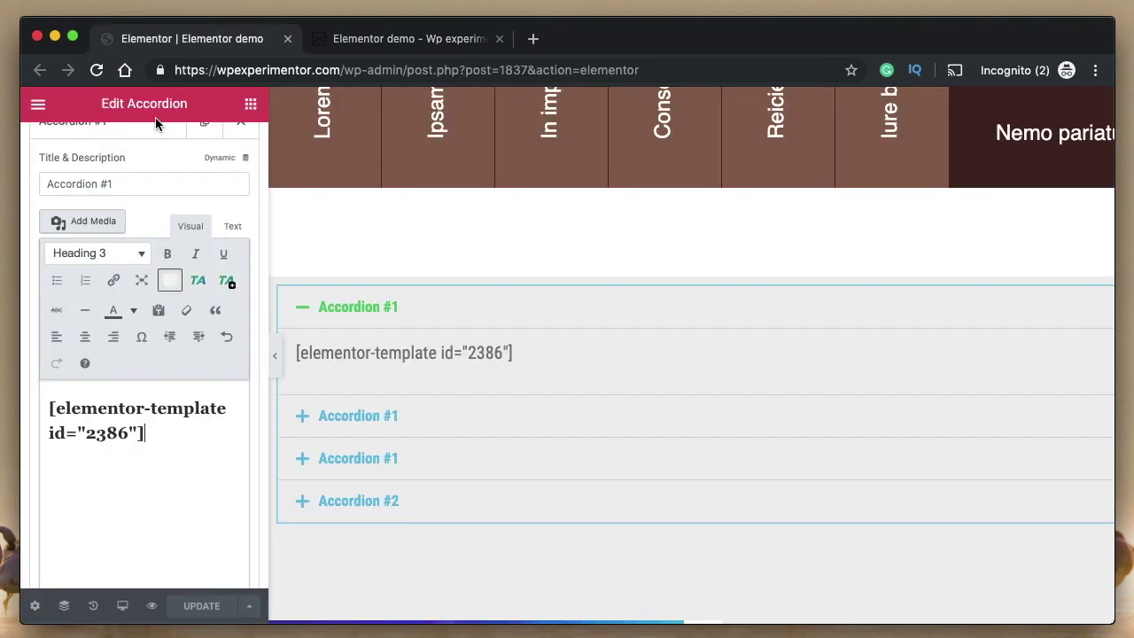
pyautogui.tripleClick(127, 183)
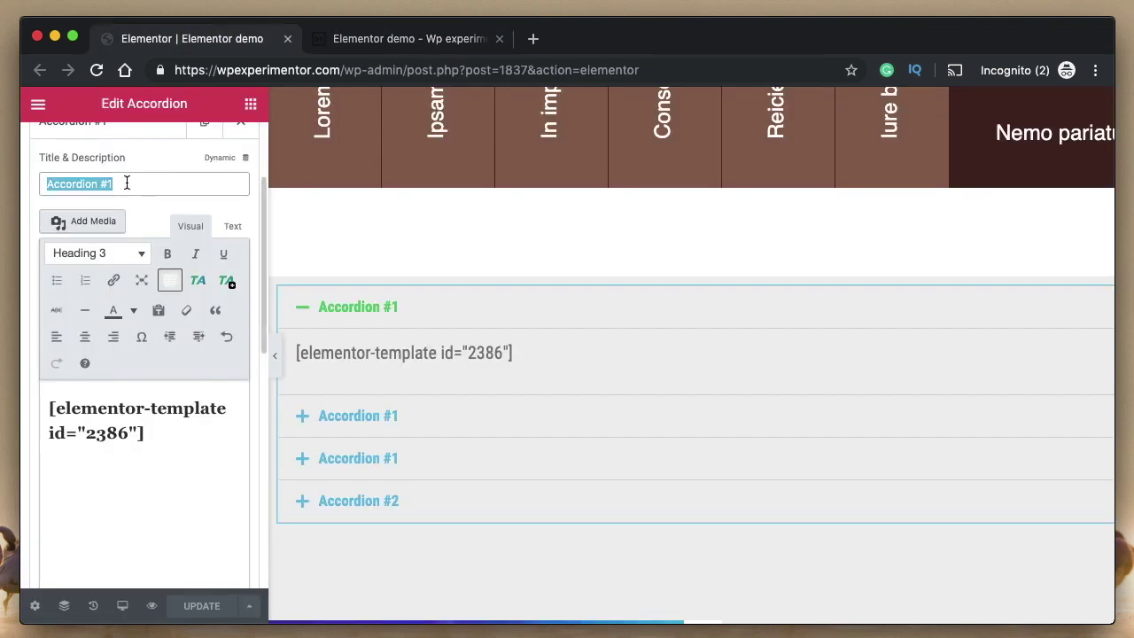
pyautogui.click(127, 183)
pyautogui.tripleClick(127, 183)
pyautogui.click(368, 308)
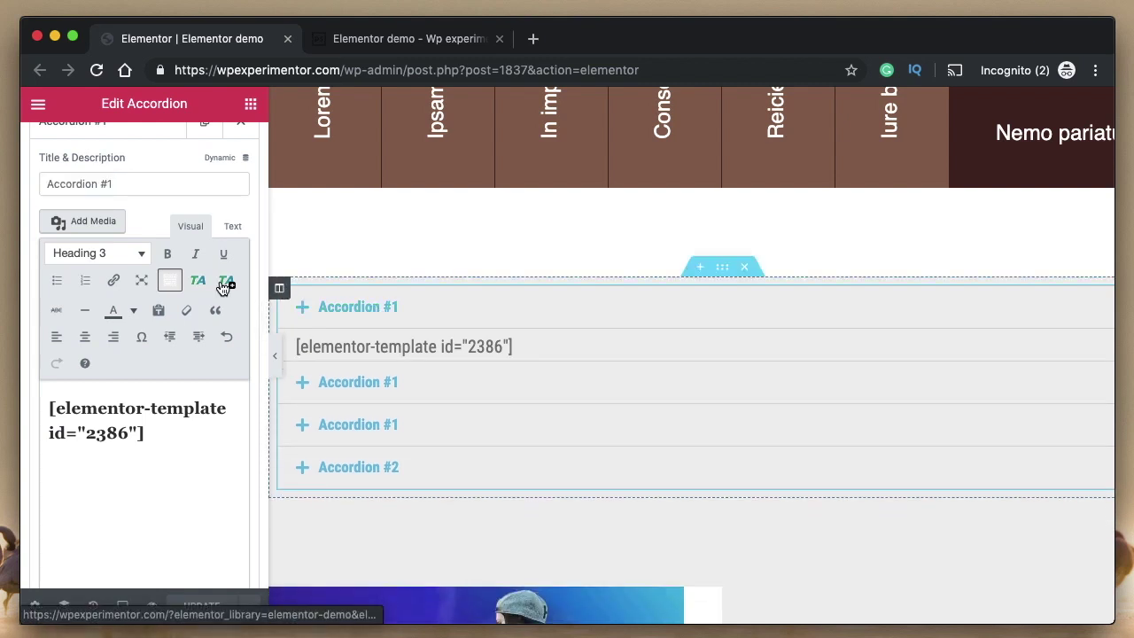
pyautogui.tripleClick(138, 184)
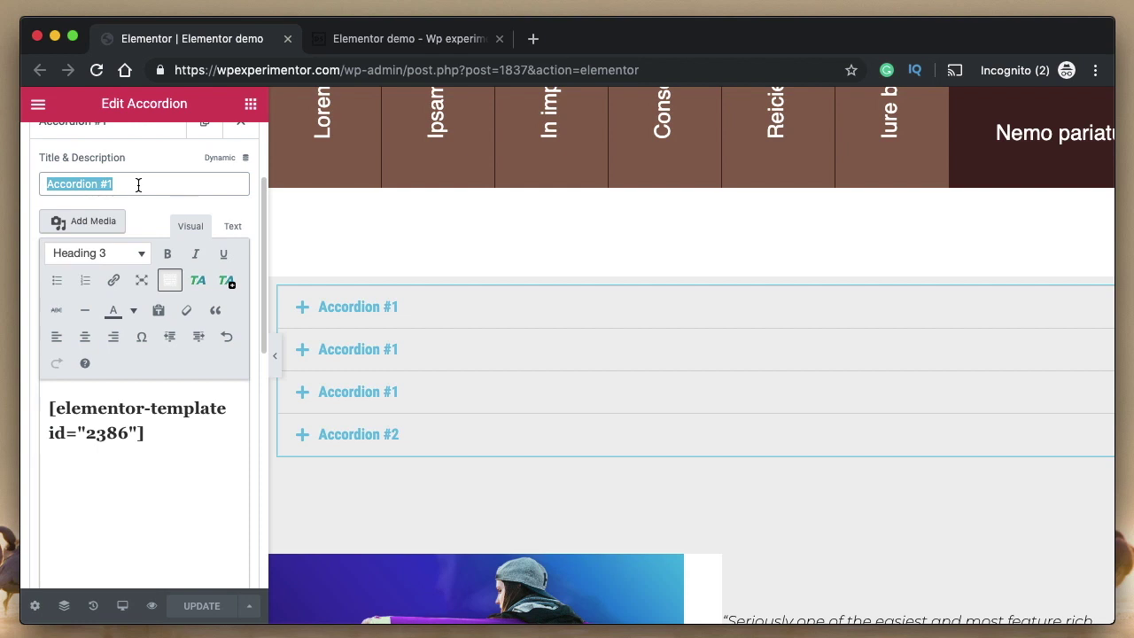
# Step: Set the accordion's active icon to an upward chevron in a circle from the icon library
pyautogui.scroll(1, 138, 184)
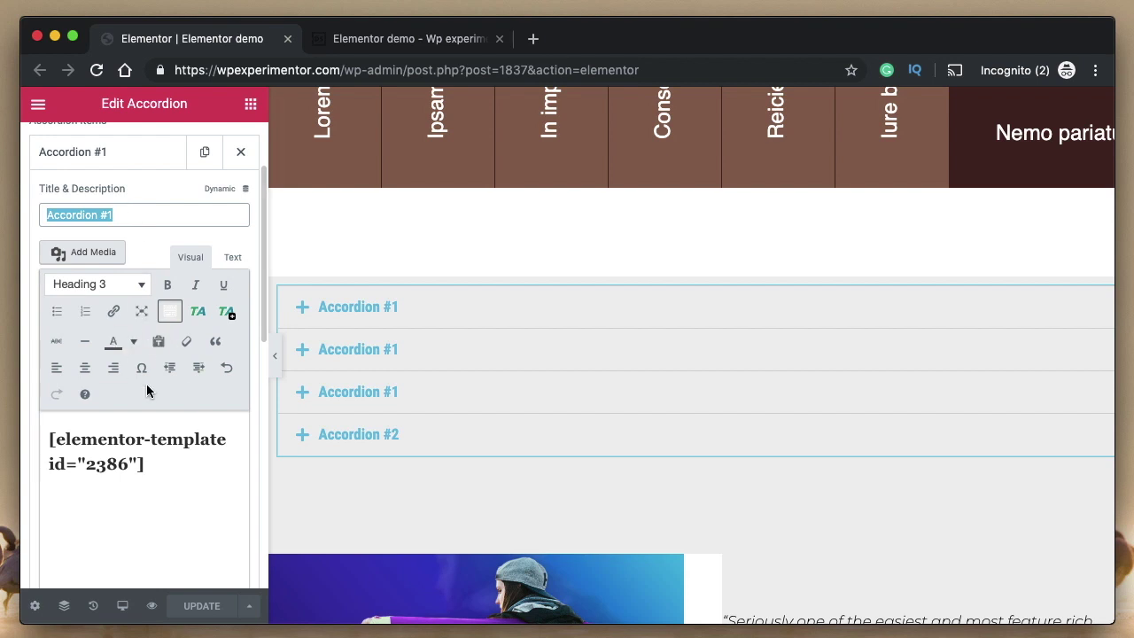
pyautogui.scroll(-3, 116, 241)
pyautogui.scroll(-5, 154, 327)
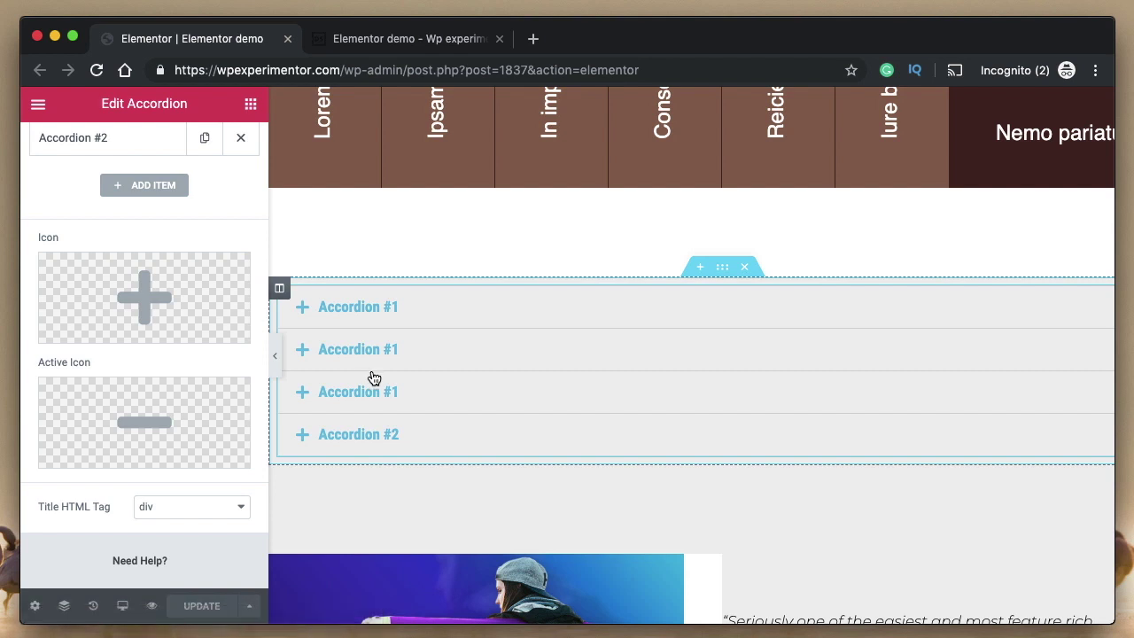
pyautogui.moveTo(165, 405)
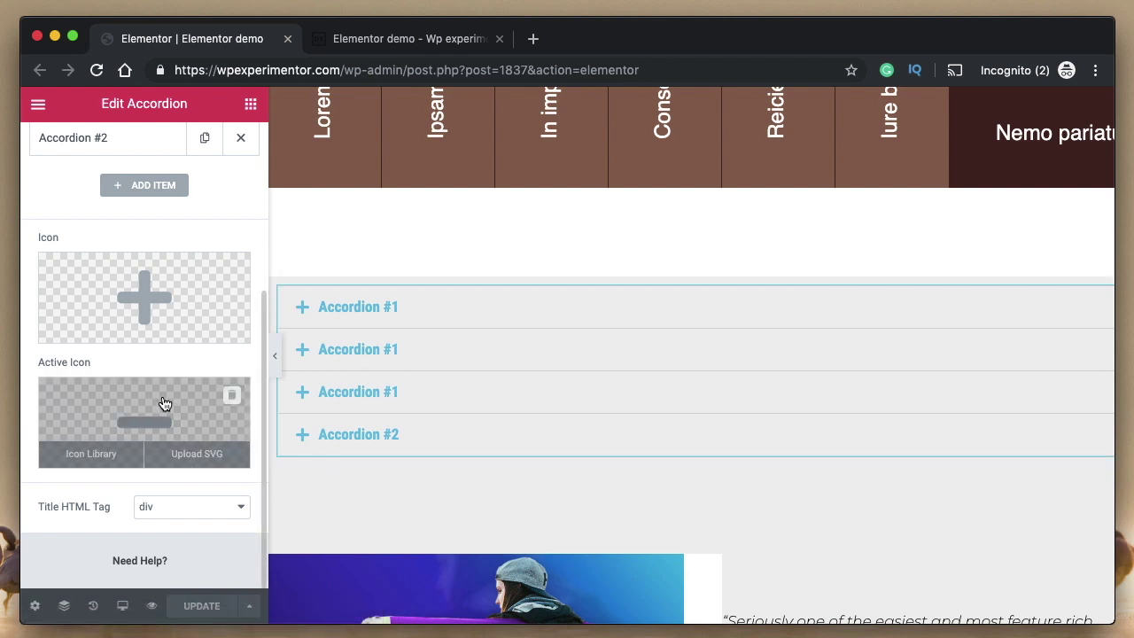
pyautogui.click(165, 405)
pyautogui.click(497, 327)
pyautogui.click(942, 605)
# Step: Set the accordion's normal icon to a right-pointing arrow in a square and toggle the first item on the canvas
pyautogui.moveTo(126, 335)
pyautogui.click(144, 285)
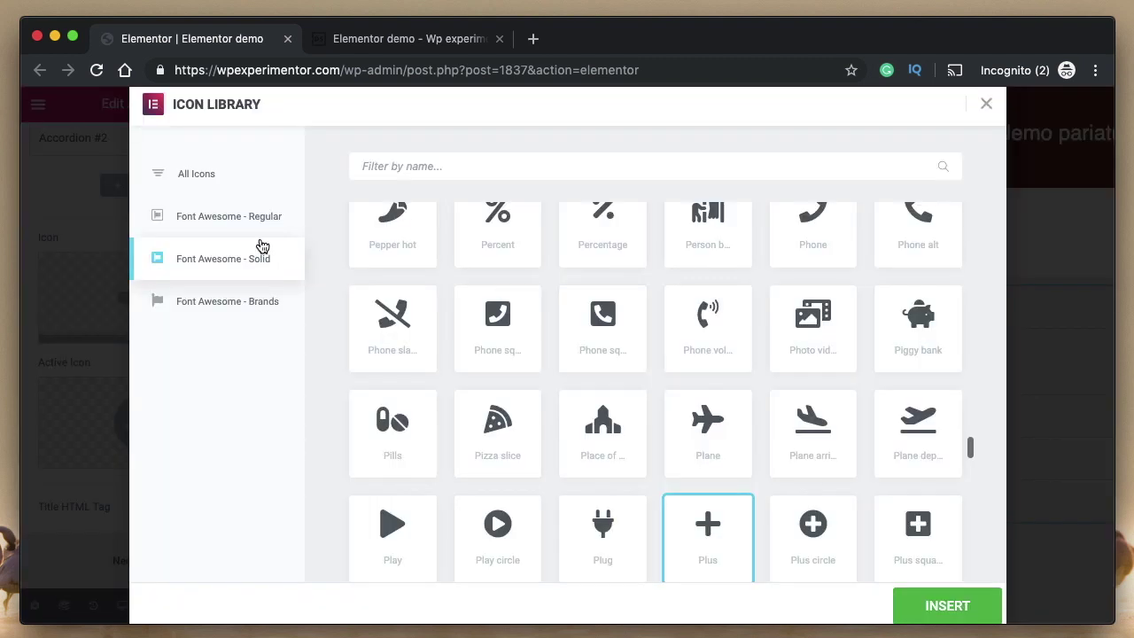
pyautogui.click(953, 609)
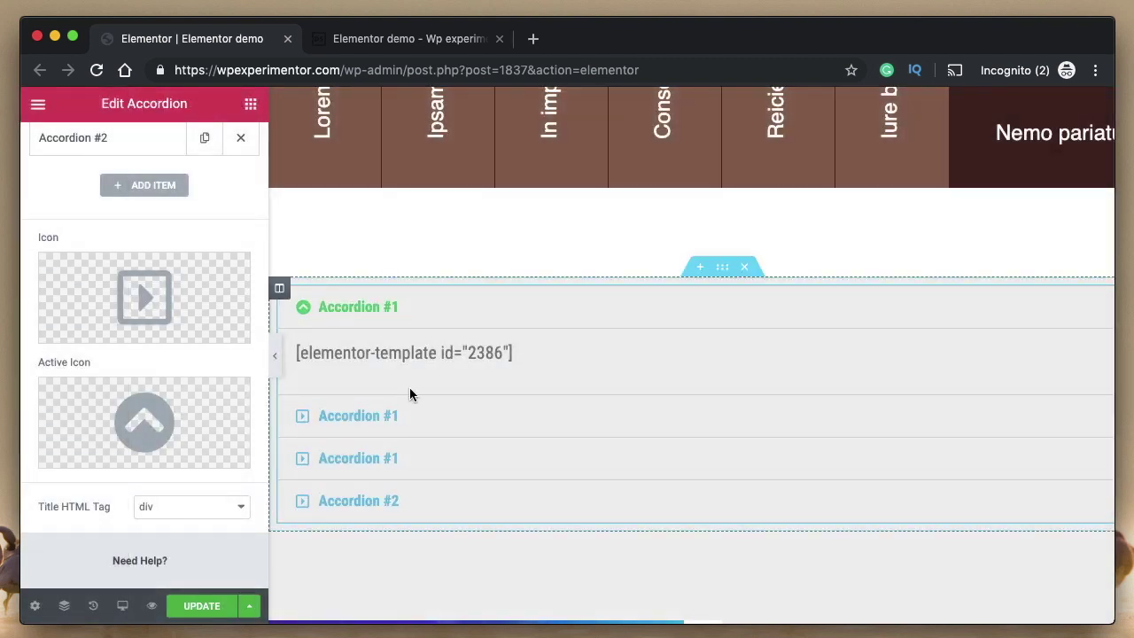
pyautogui.moveTo(190, 295)
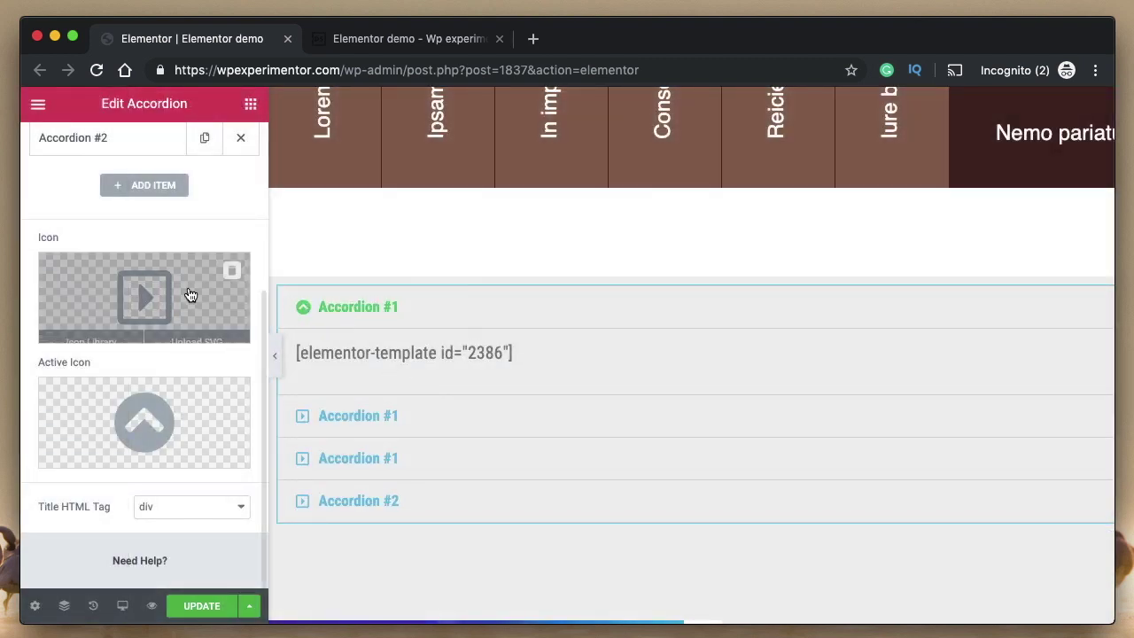
pyautogui.click(350, 307)
pyautogui.click(355, 307)
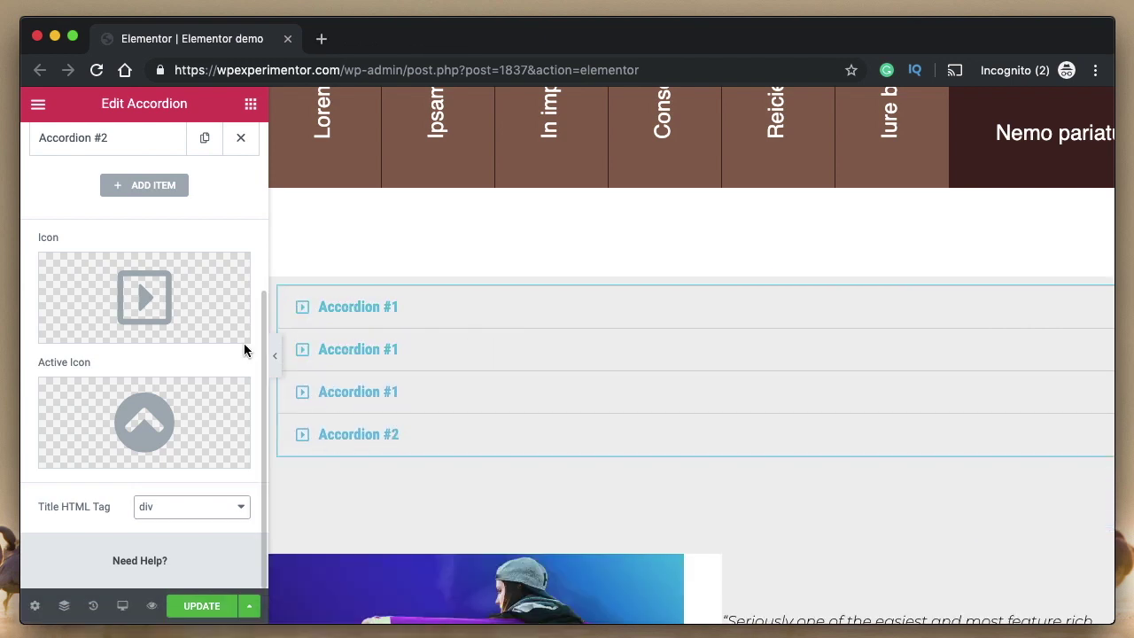
# Step: Set the accordion's title HTML tag to H5
pyautogui.click(152, 518)
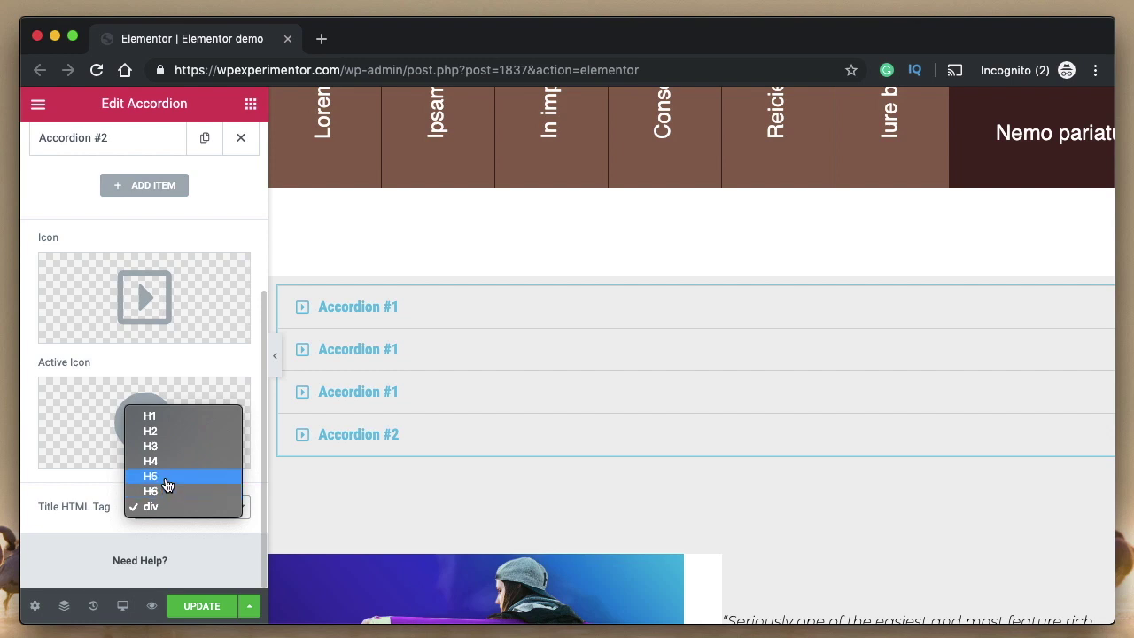
pyautogui.click(165, 477)
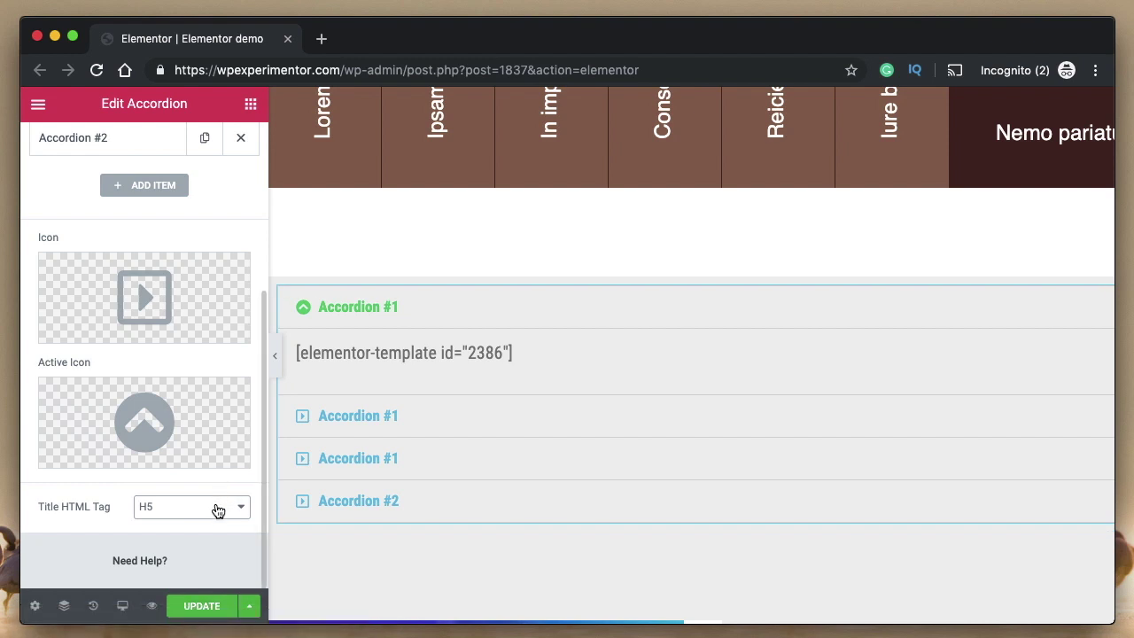
pyautogui.scroll(3, 206, 512)
pyautogui.scroll(-3, 206, 512)
pyautogui.scroll(2, 206, 512)
pyautogui.scroll(-2, 206, 513)
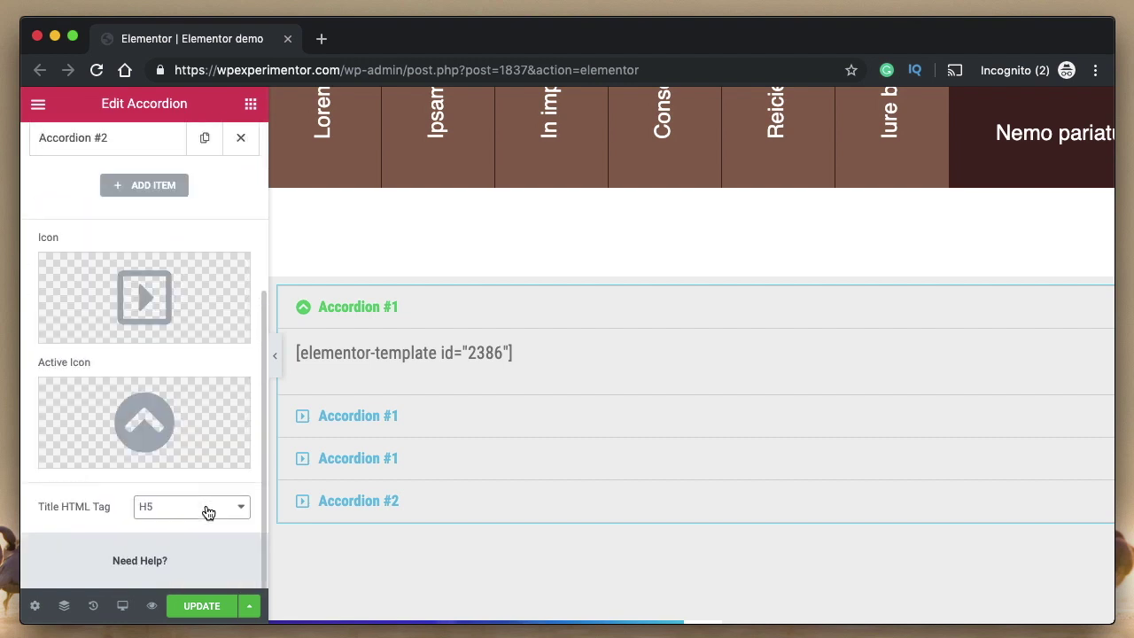
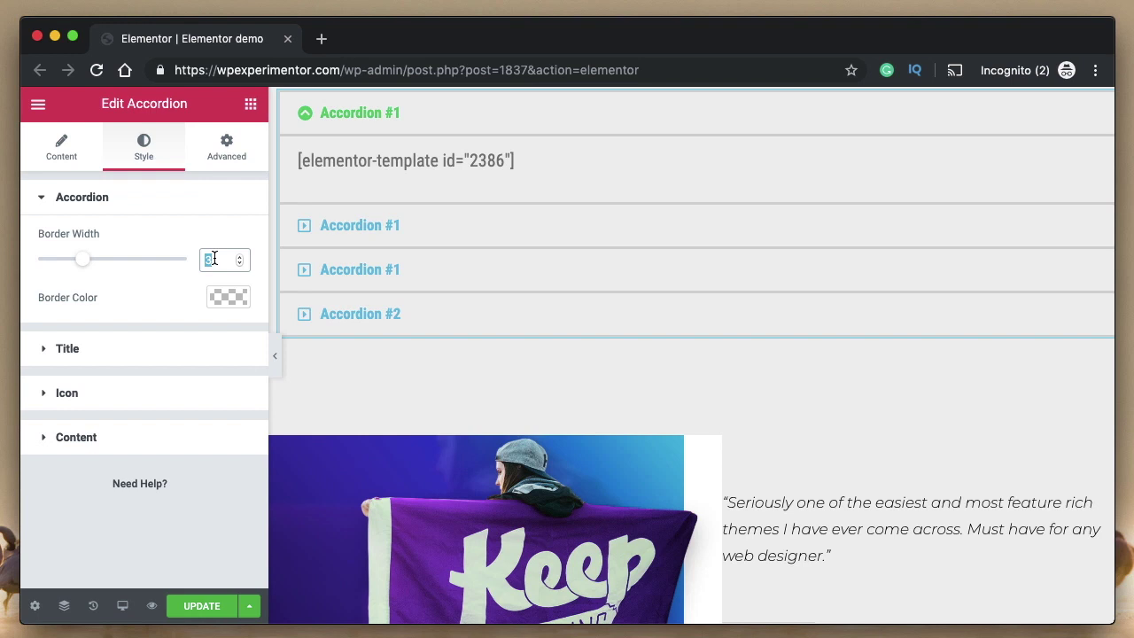
# Step: Clear the accordion's border width and set the title background to black
pyautogui.press('BackSpace')
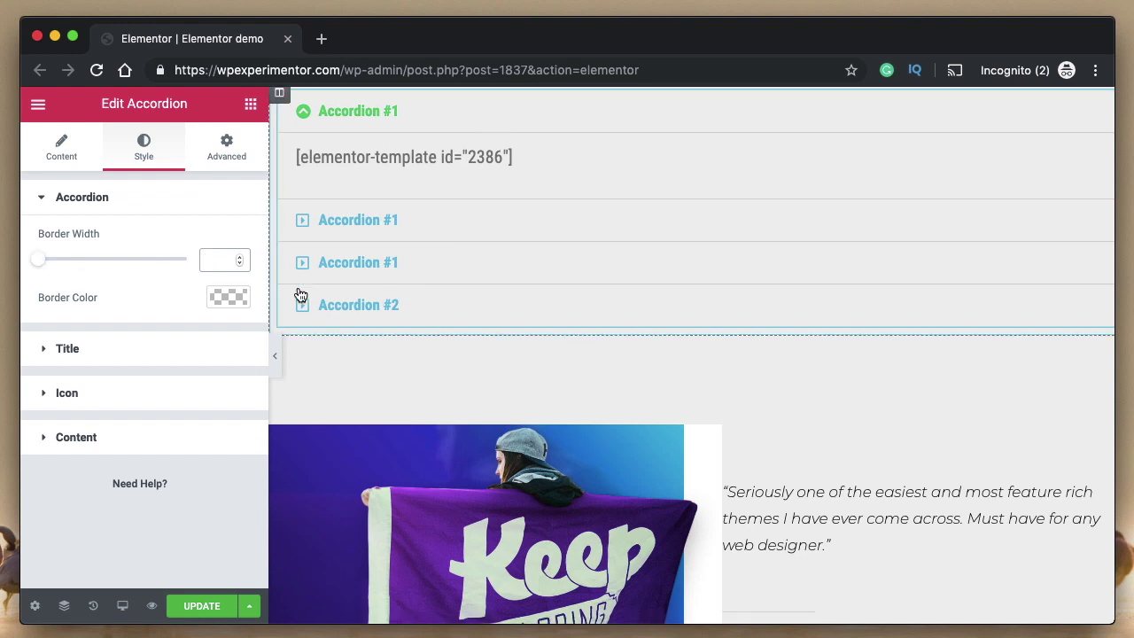
pyautogui.click(126, 355)
pyautogui.scroll(-1, 141, 305)
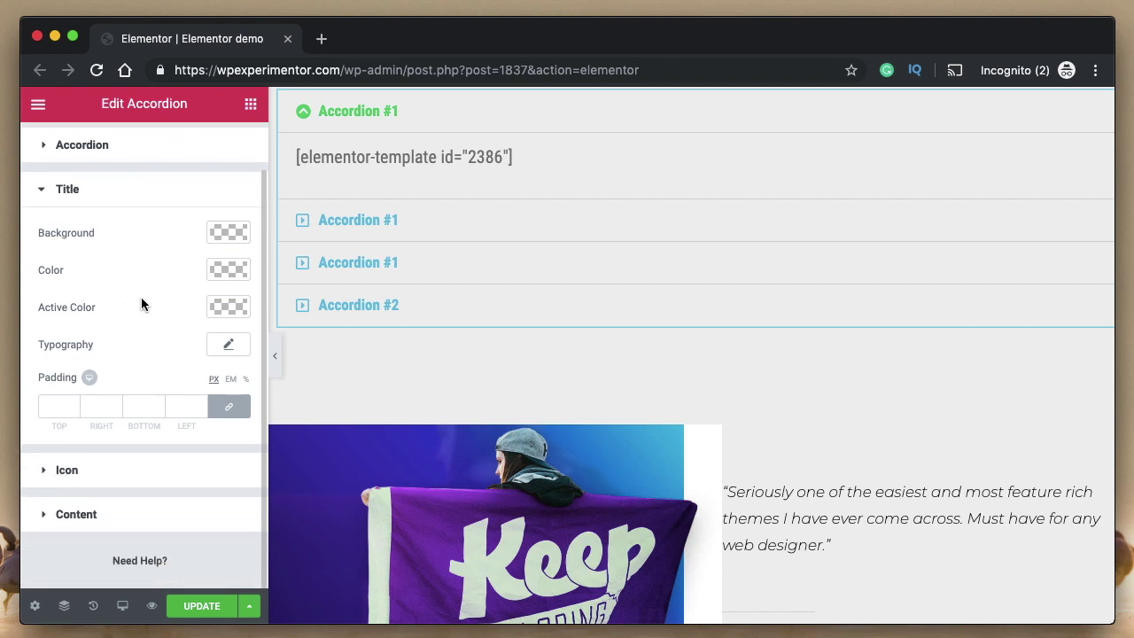
pyautogui.click(232, 236)
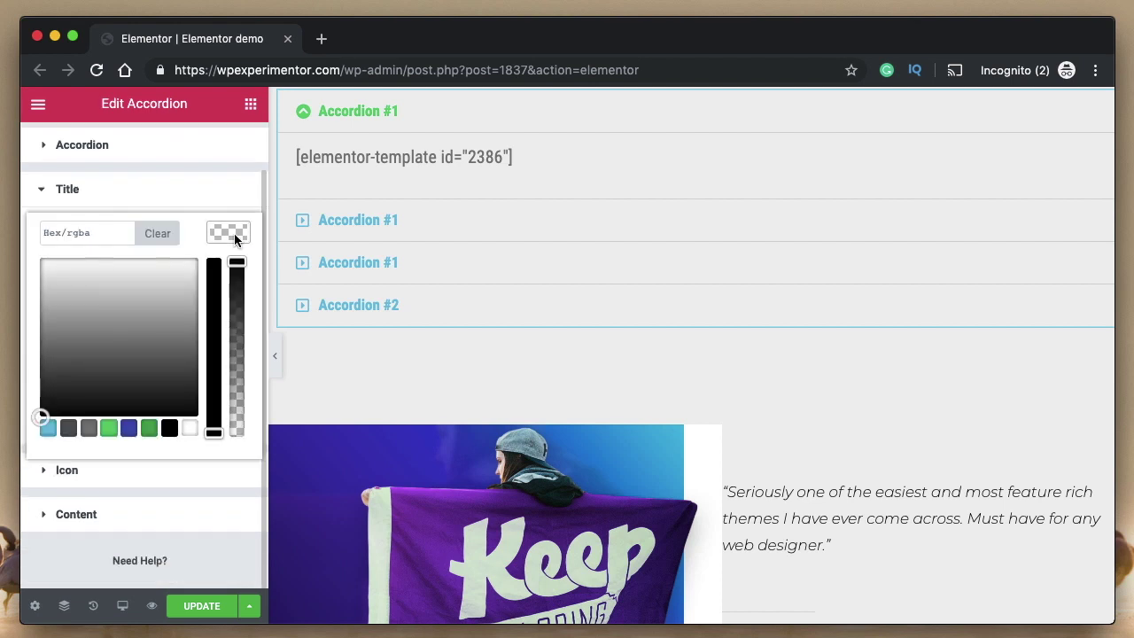
pyautogui.click(169, 428)
pyautogui.click(228, 235)
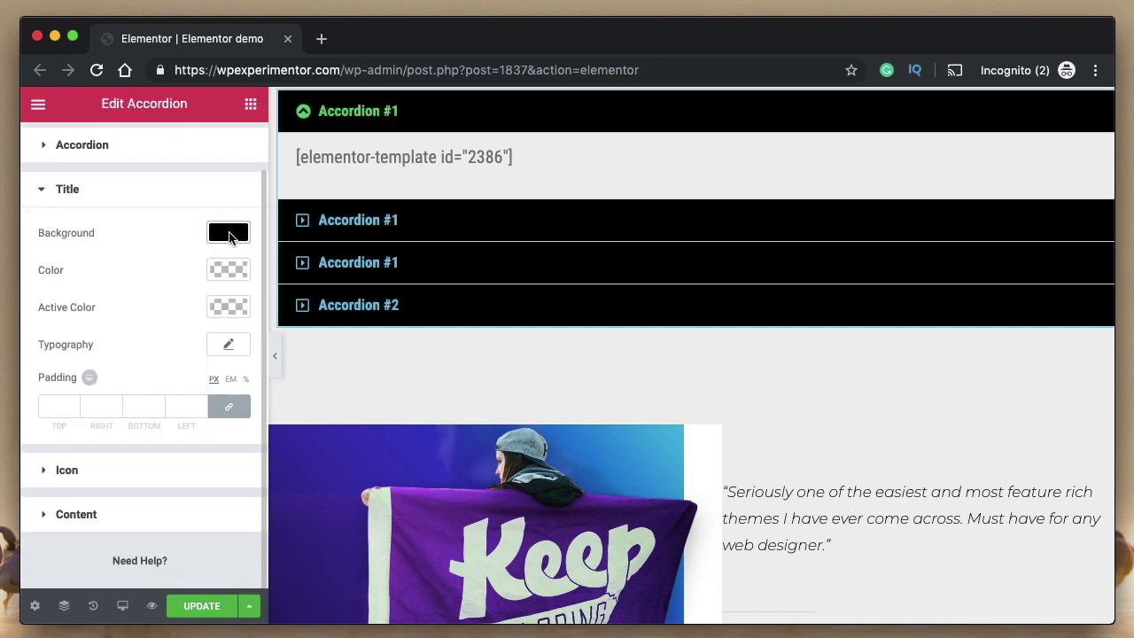
# Step: Set the accordion title color to white and its active color to light blue #6ec1e4
pyautogui.click(230, 270)
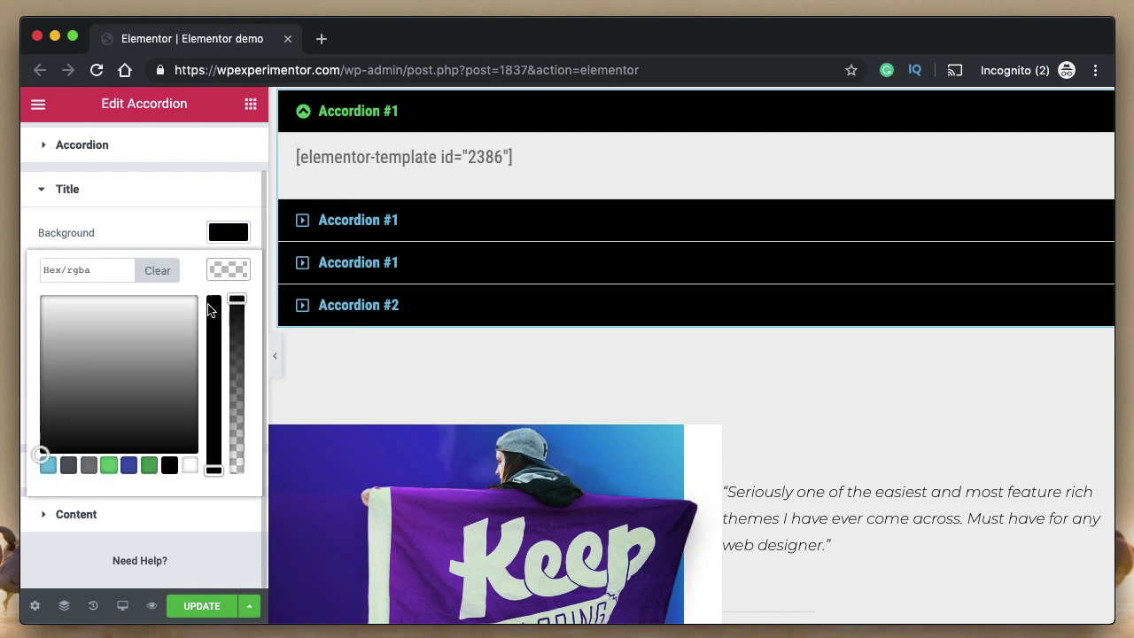
pyautogui.click(190, 467)
pyautogui.click(232, 269)
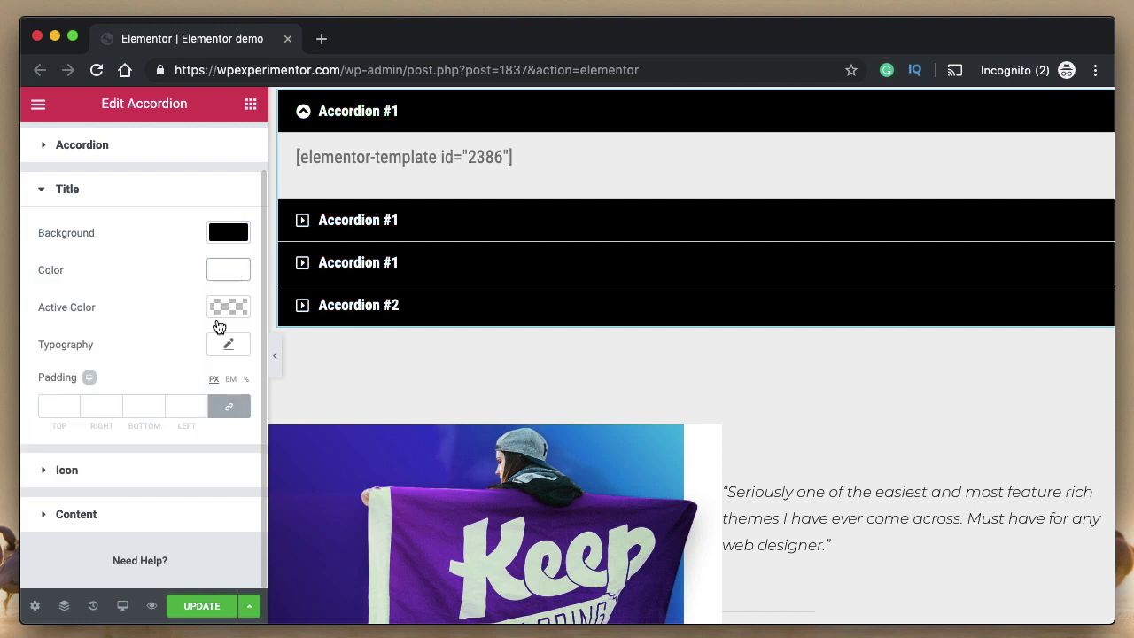
pyautogui.click(225, 310)
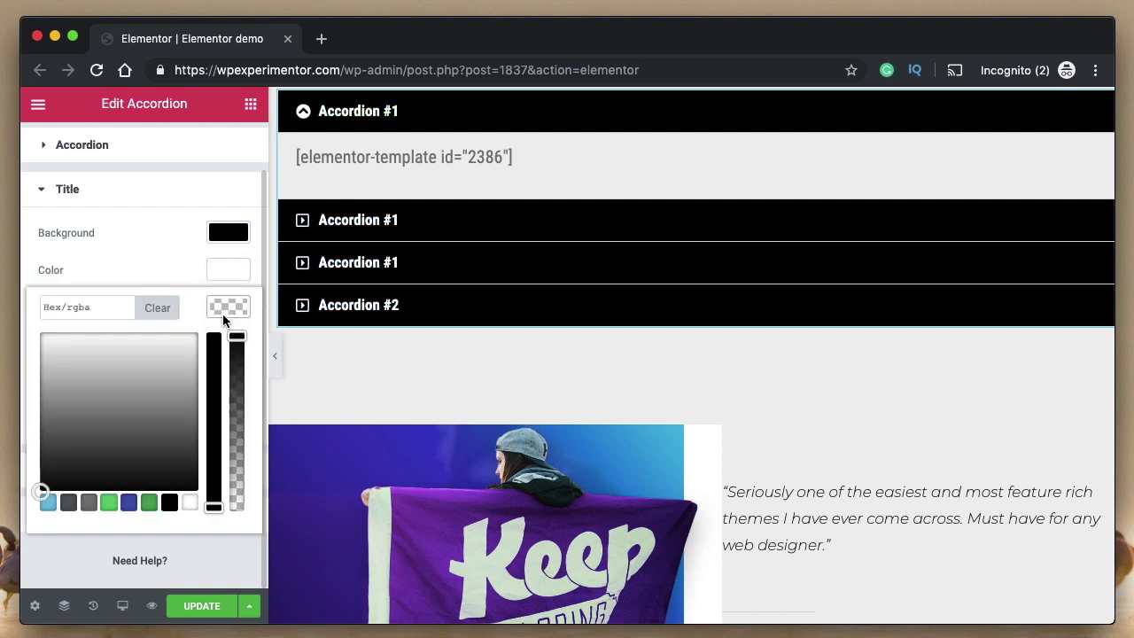
pyautogui.click(129, 503)
pyautogui.click(48, 502)
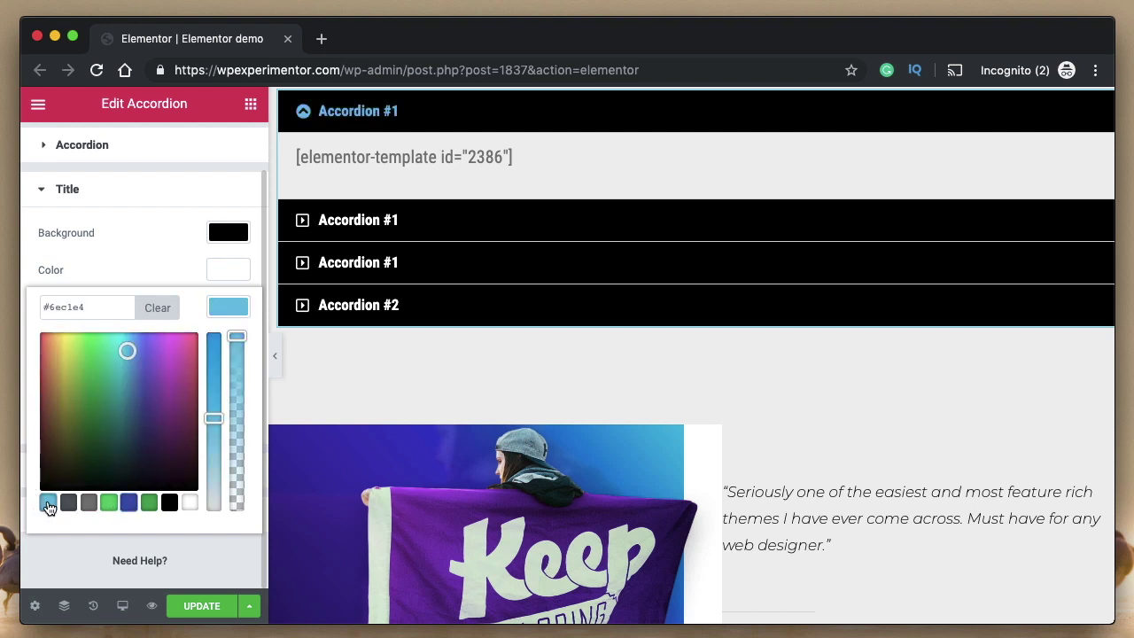
pyautogui.click(224, 307)
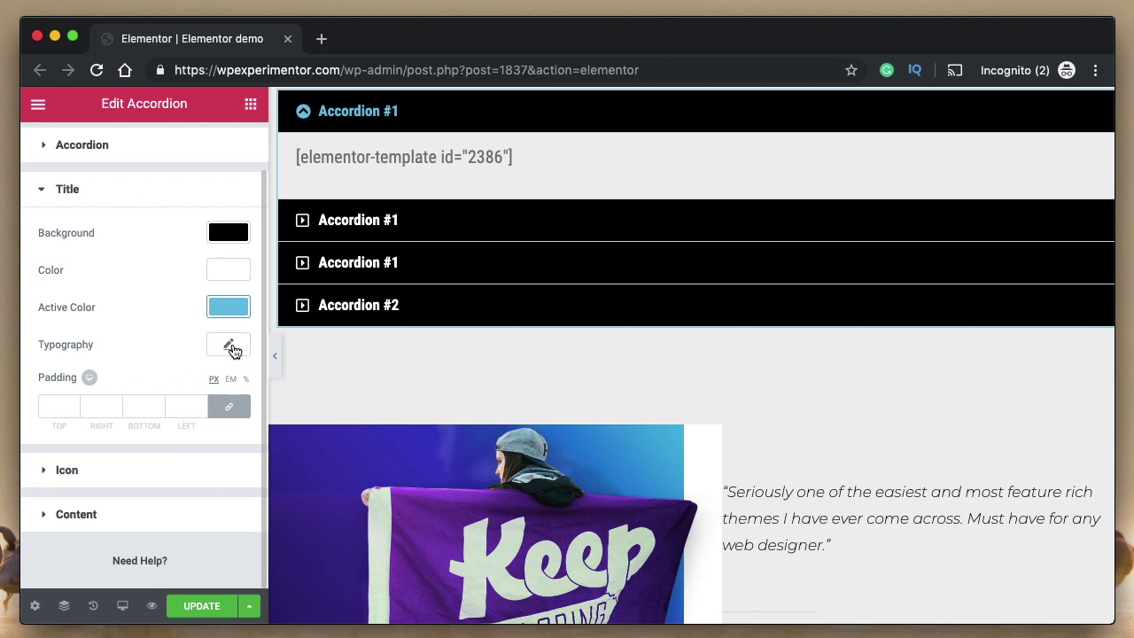
# Step: Try aligning the accordion icons to the right of the titles and restore their left alignment
pyautogui.click(114, 193)
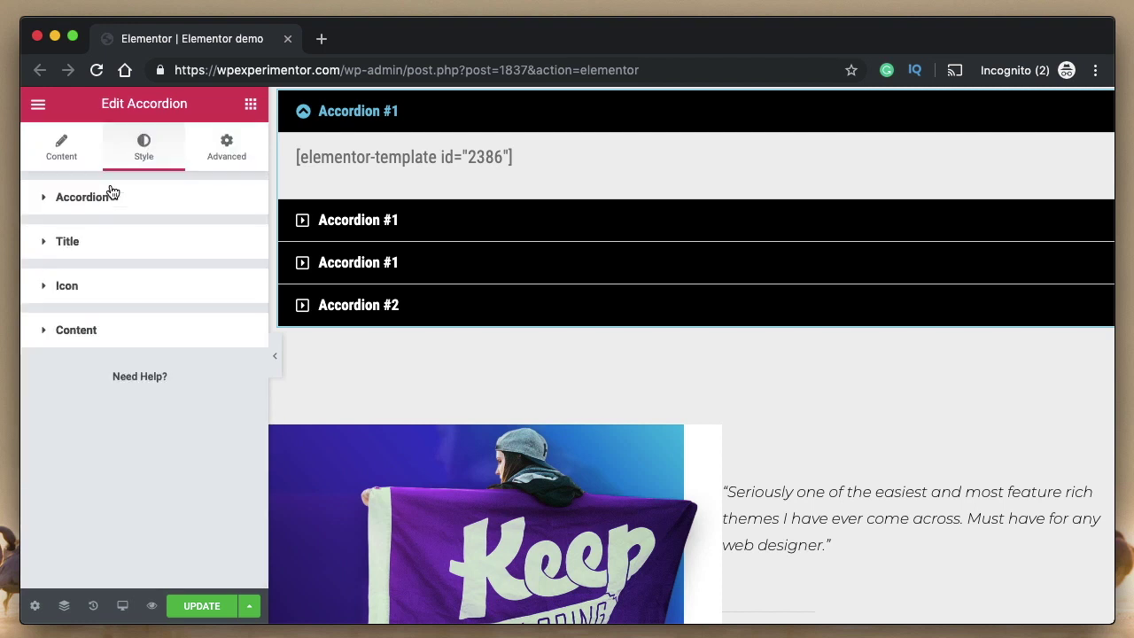
pyautogui.click(114, 299)
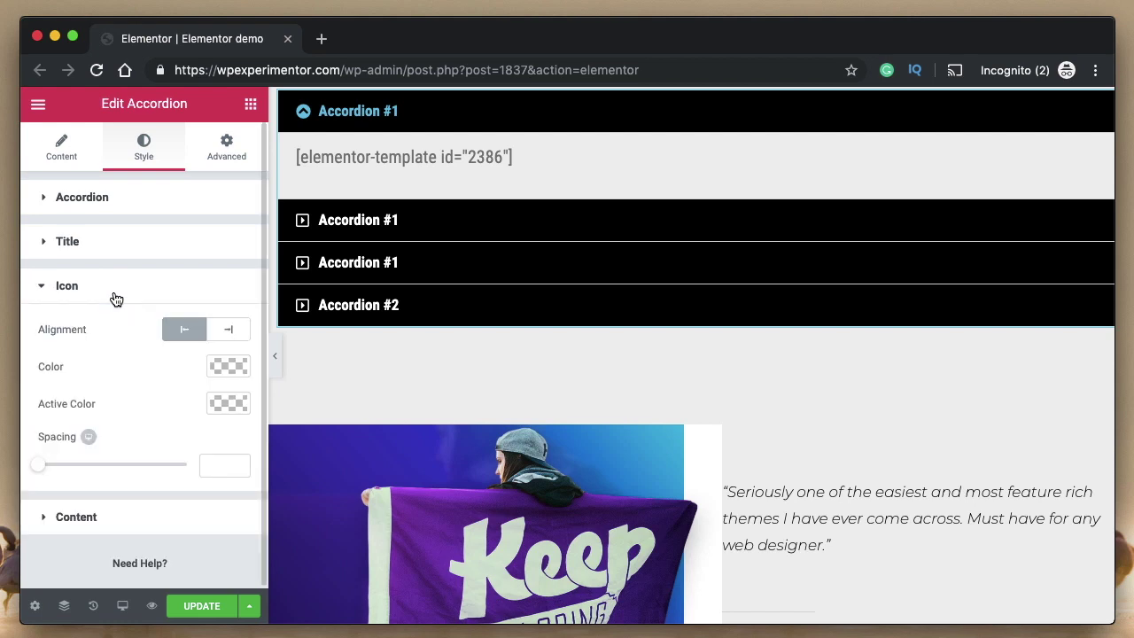
pyautogui.click(232, 329)
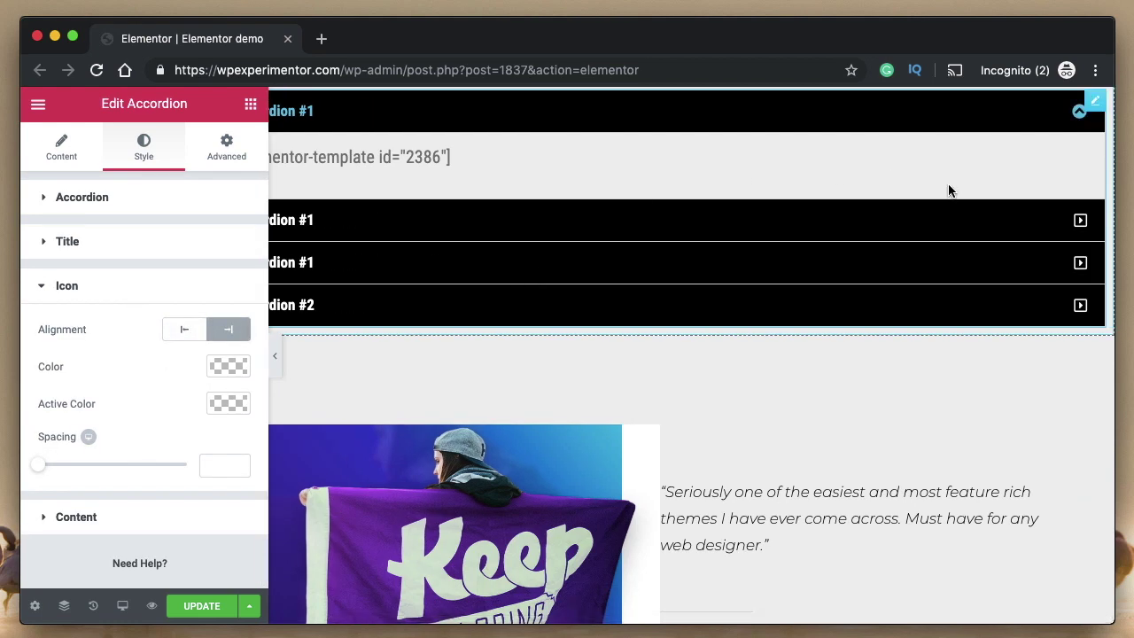
pyautogui.click(183, 329)
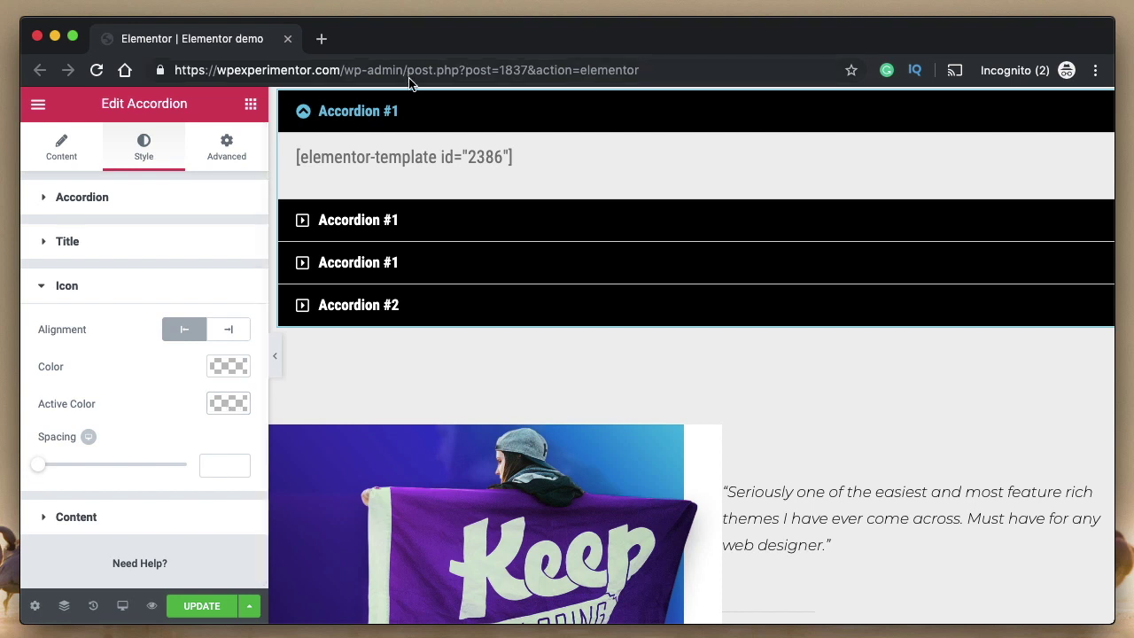
# Step: Try green #61ce70 as the active icon color and clear it again
pyautogui.click(234, 404)
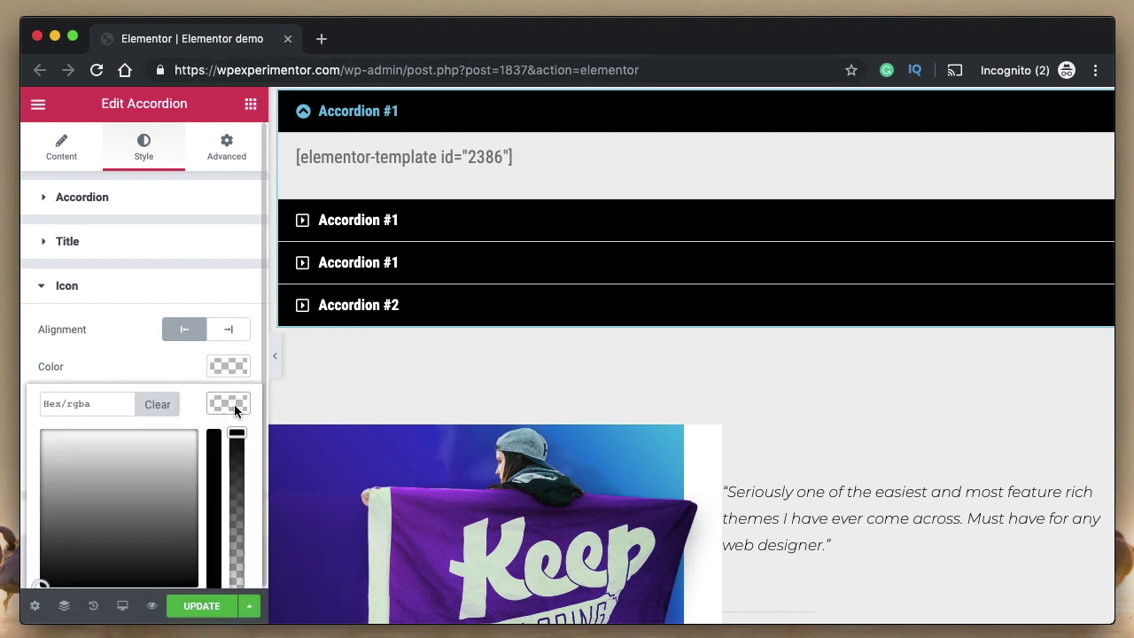
pyautogui.scroll(-1, 138, 475)
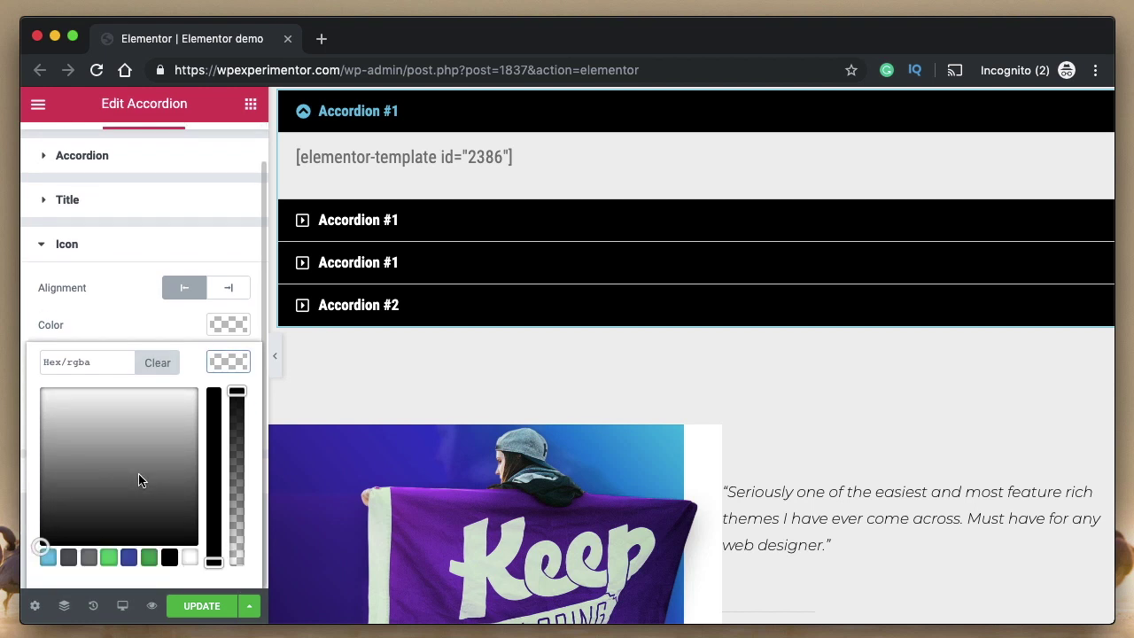
pyautogui.click(109, 557)
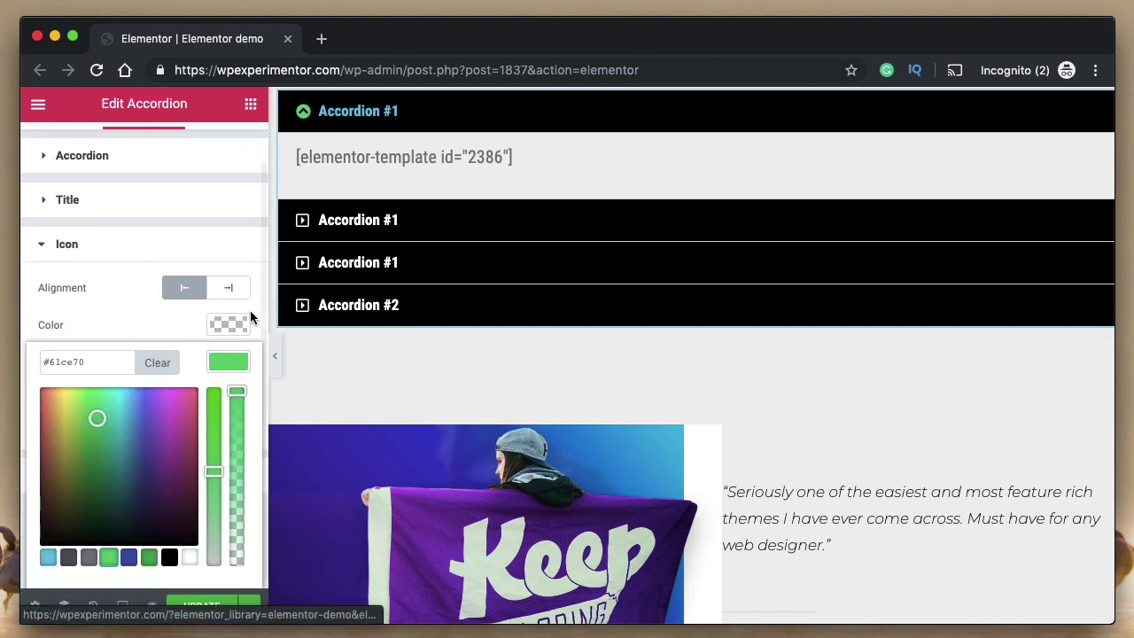
pyautogui.click(163, 362)
pyautogui.click(232, 360)
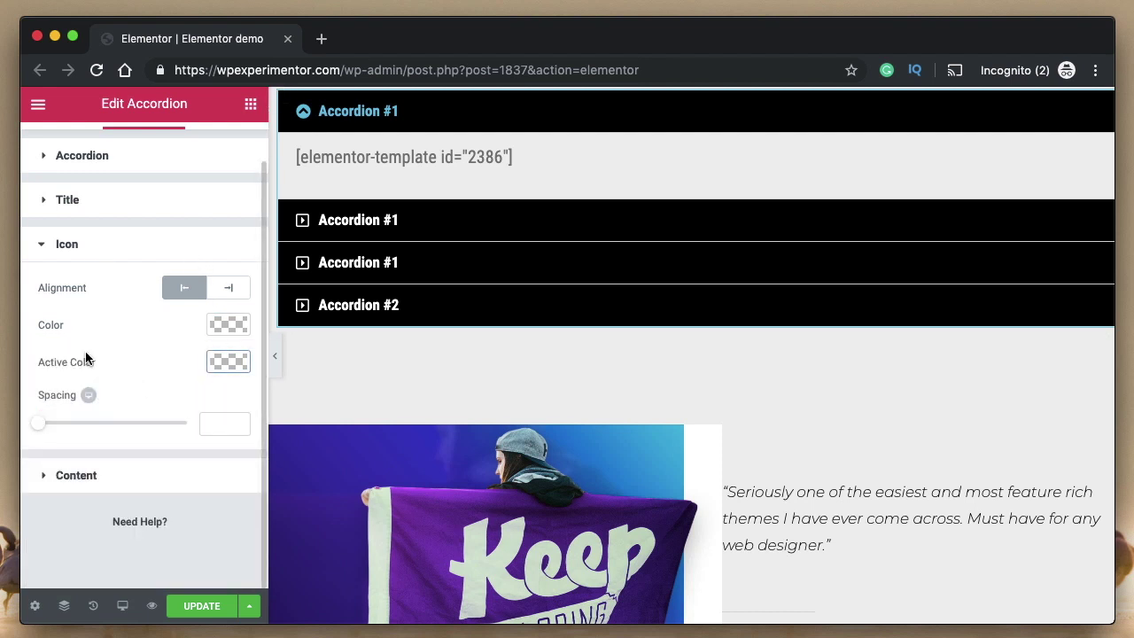
# Step: Try an icon spacing of 18 px and clear the value again
pyautogui.moveTo(45, 429); pyautogui.dragTo(69, 425)
pyautogui.doubleClick(212, 463)
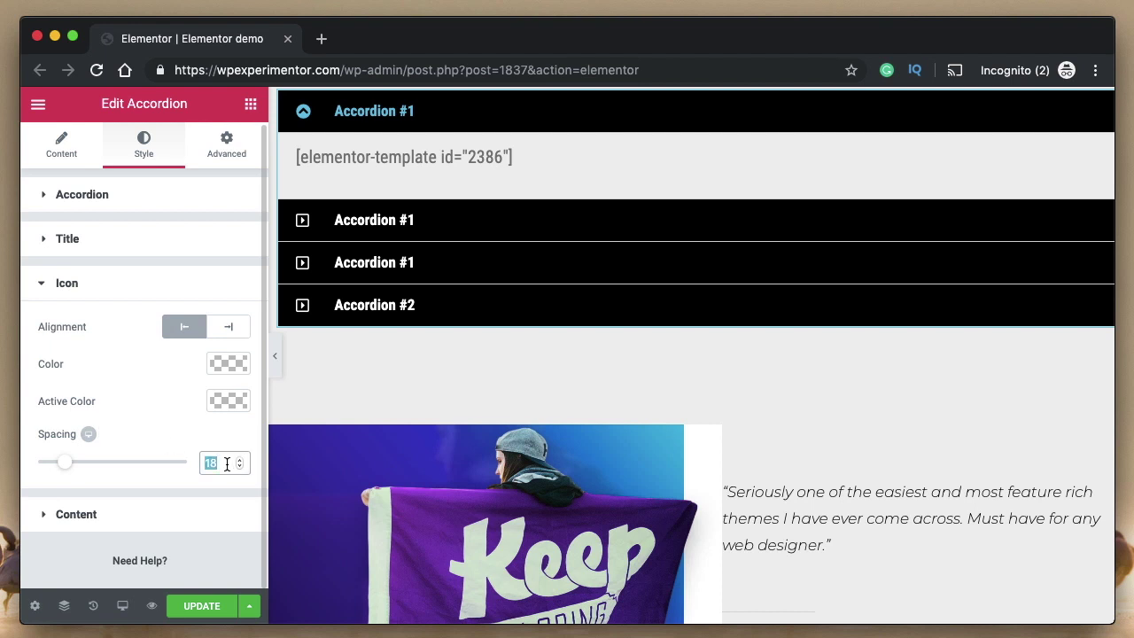
pyautogui.press('BackSpace')
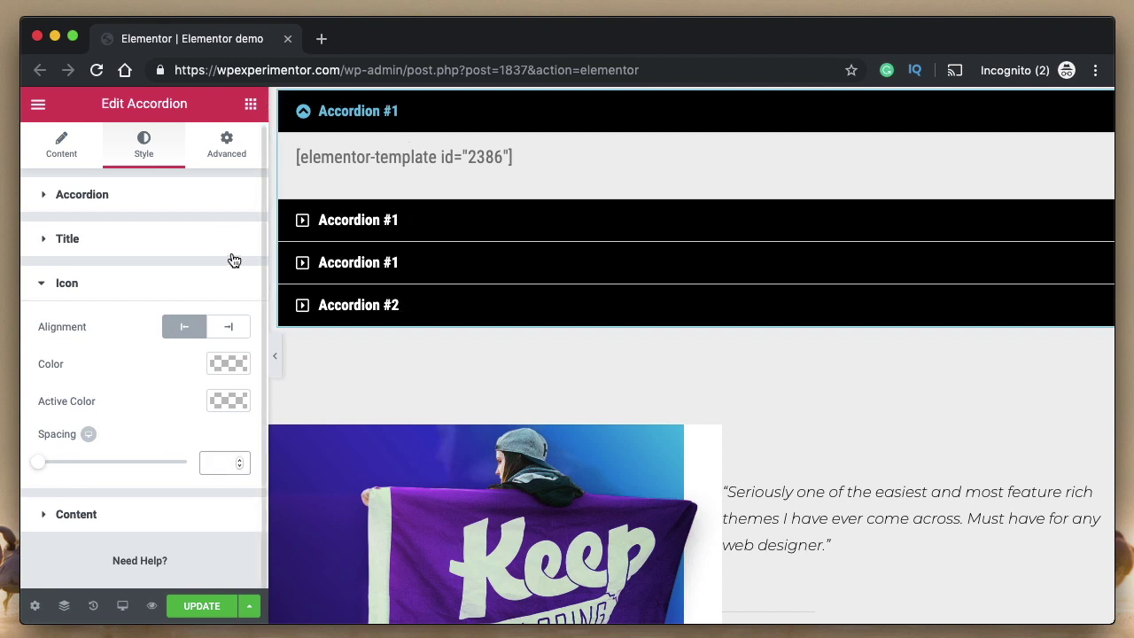
# Step: Set the background color of the accordion's content area to white #ffffff after trying black #000000
pyautogui.click(151, 283)
pyautogui.click(131, 337)
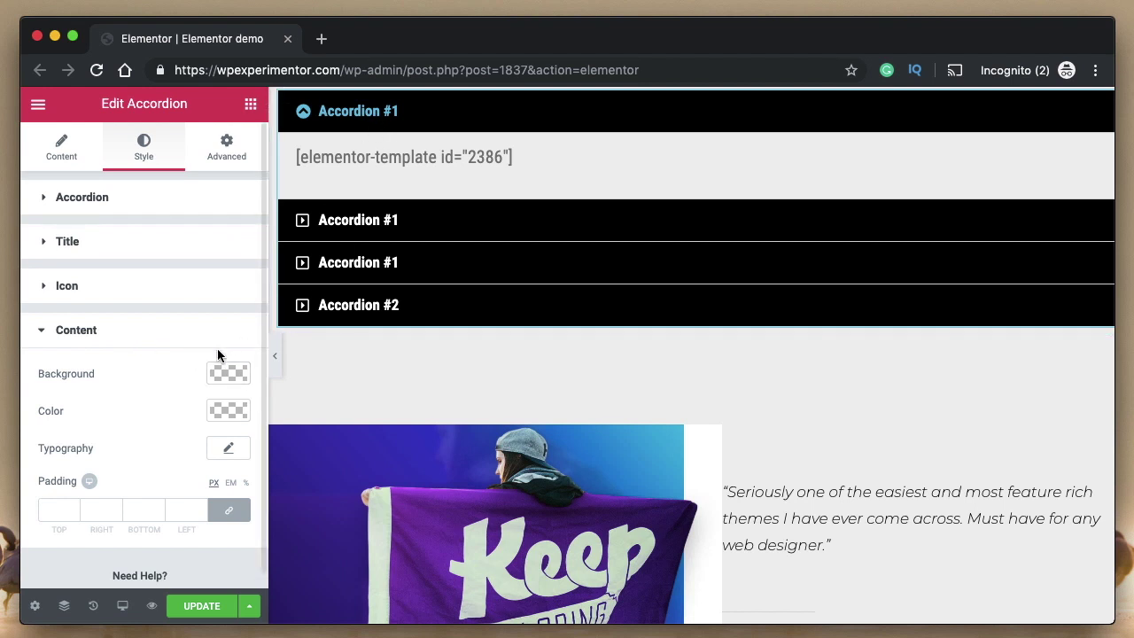
pyautogui.click(225, 374)
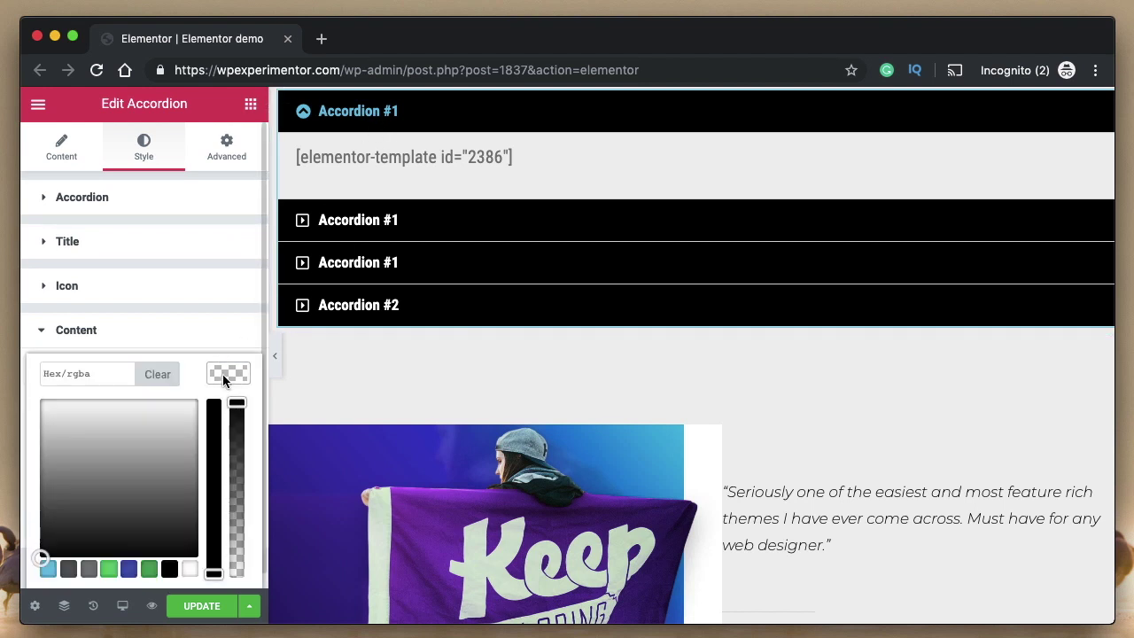
pyautogui.click(176, 573)
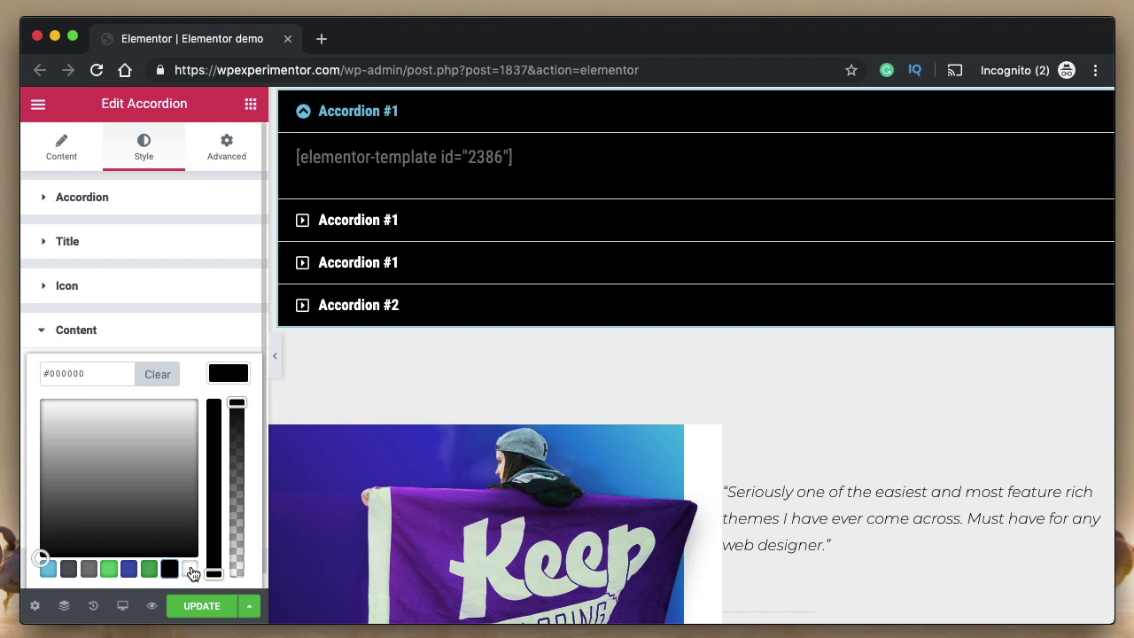
pyautogui.click(191, 572)
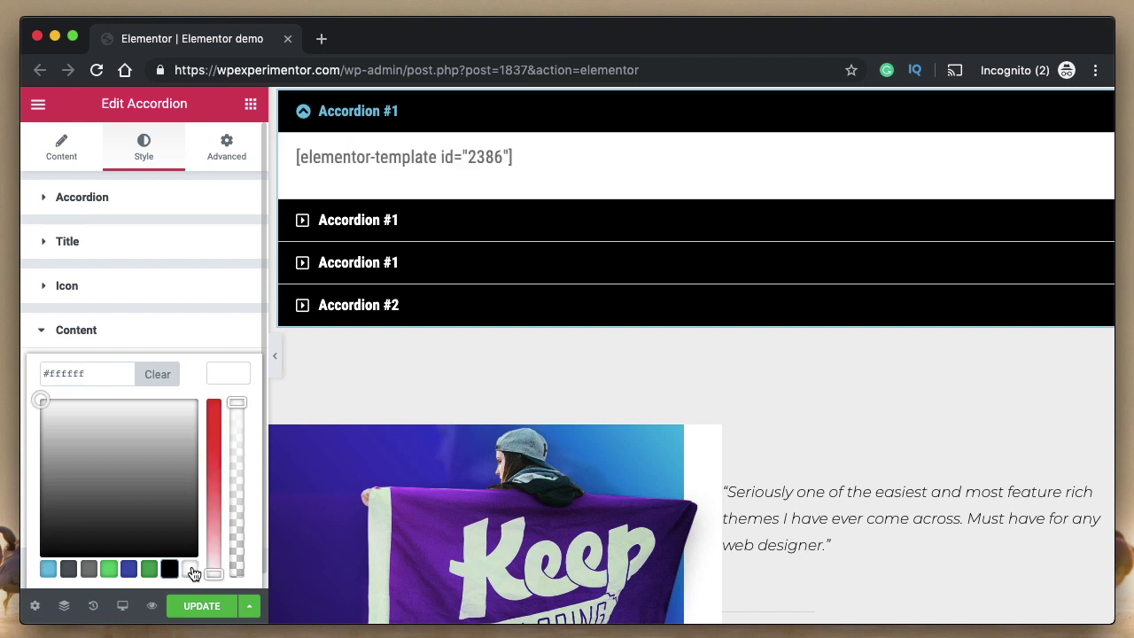
pyautogui.click(222, 378)
# Step: Set the text color of the accordion's content to black #000000
pyautogui.click(228, 408)
pyautogui.scroll(-1, 162, 511)
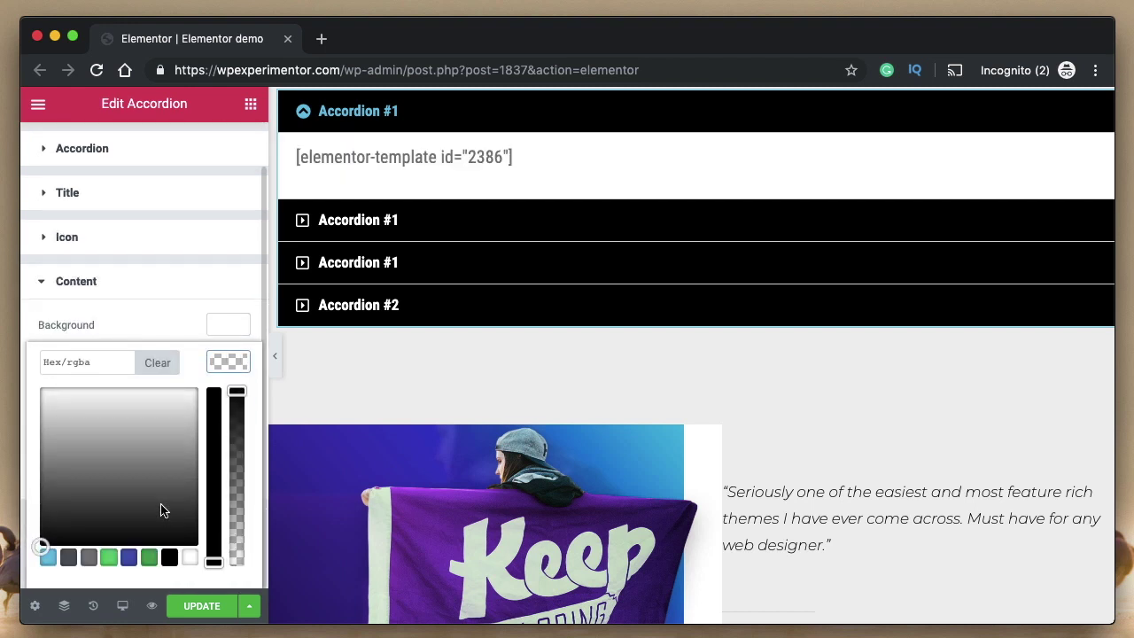
pyautogui.click(169, 560)
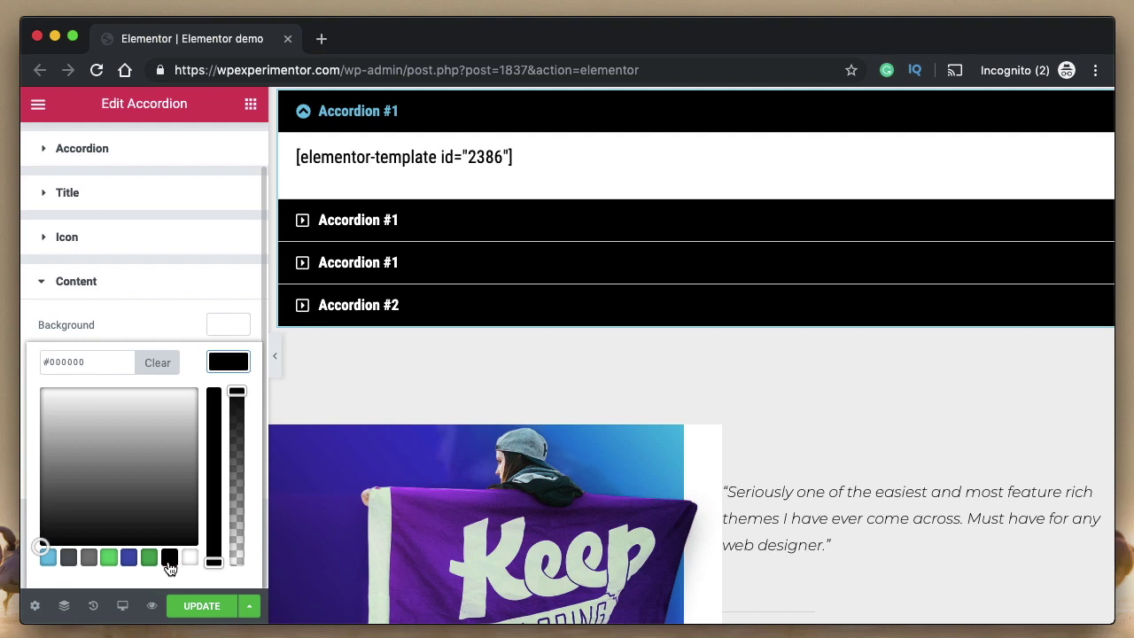
pyautogui.click(231, 365)
# Step: Expand the other accordion items one by one to check the content styling, and toggle the first item
pyautogui.click(372, 220)
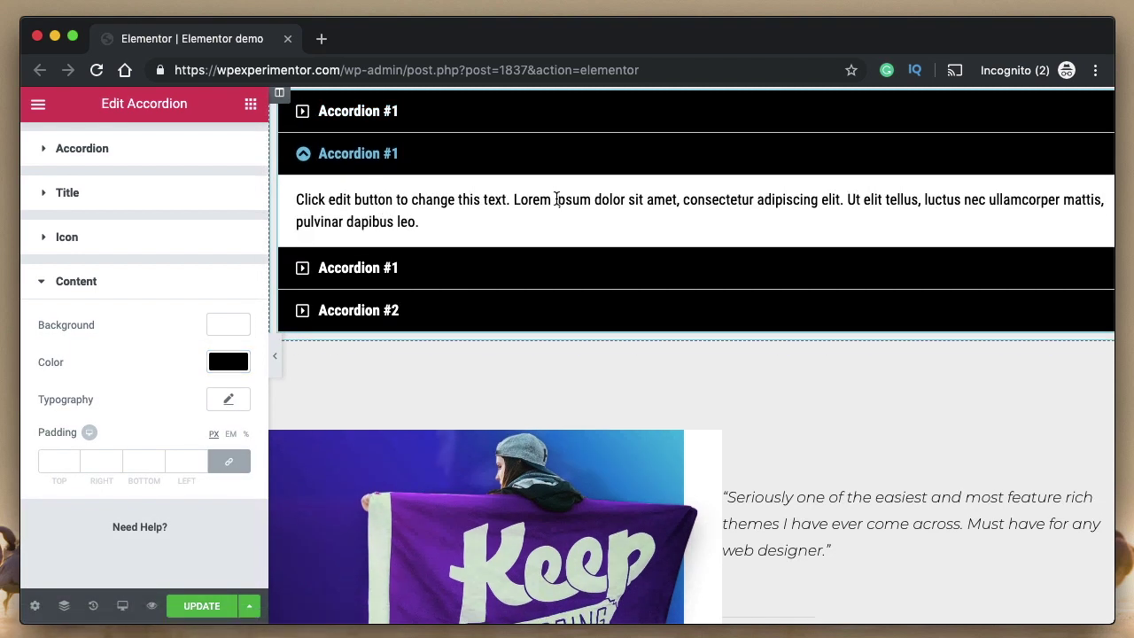
pyautogui.click(399, 268)
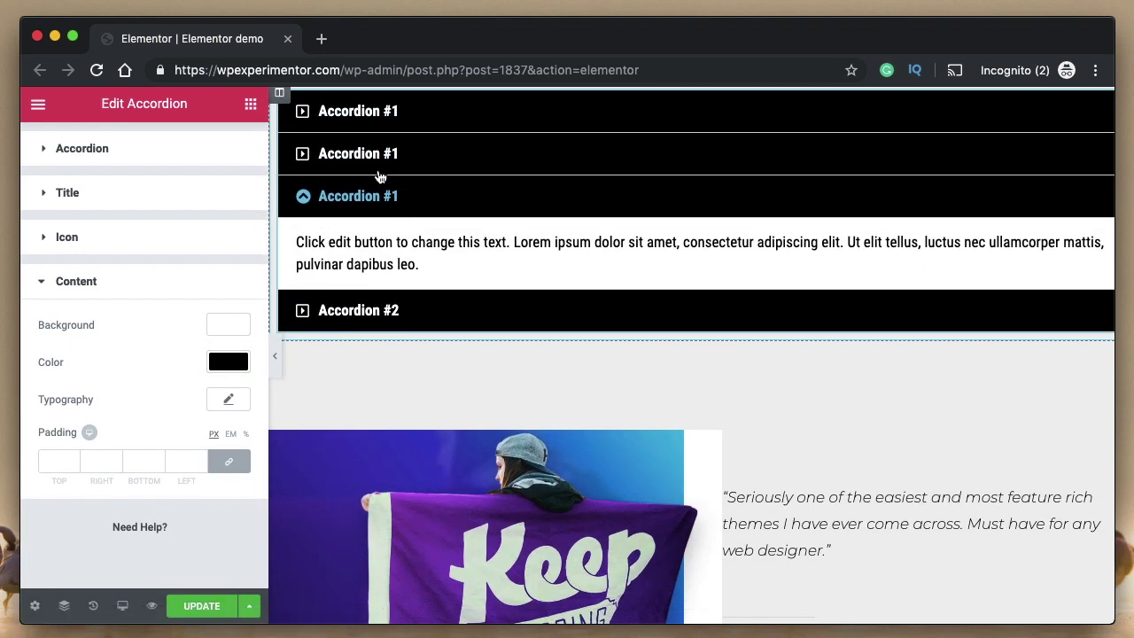
pyautogui.click(385, 309)
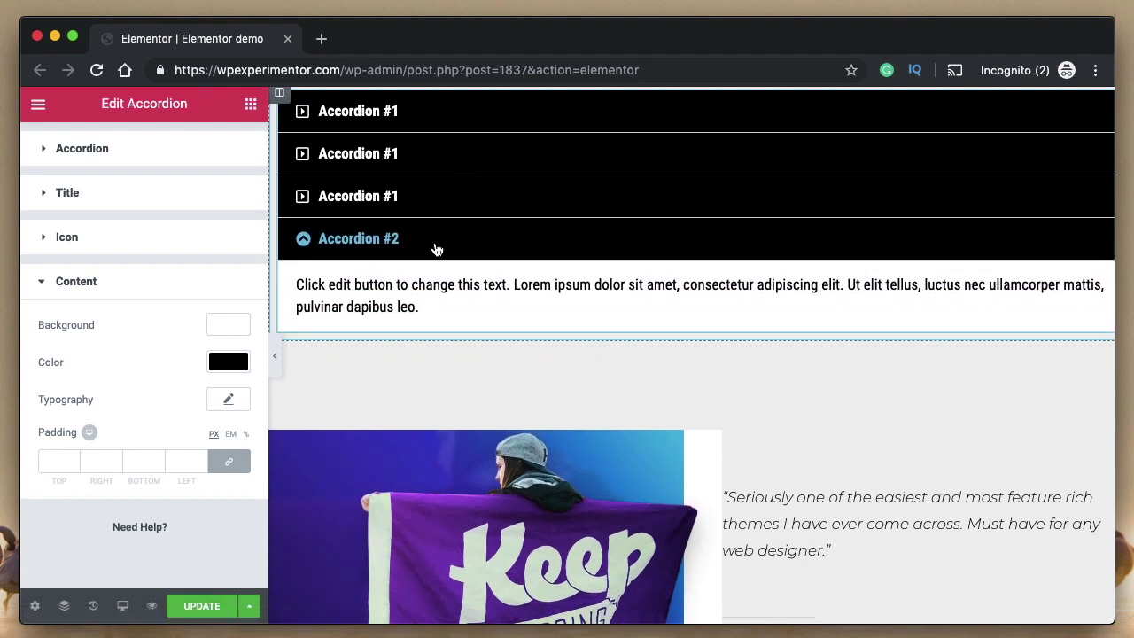
pyautogui.click(163, 282)
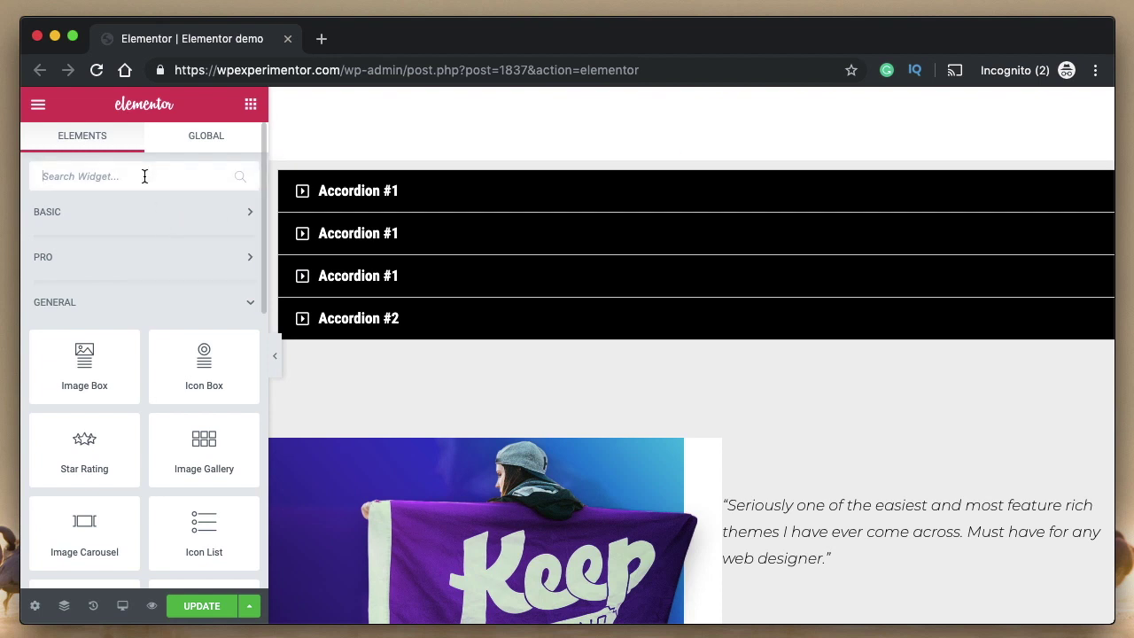
pyautogui.click(390, 202)
pyautogui.click(392, 199)
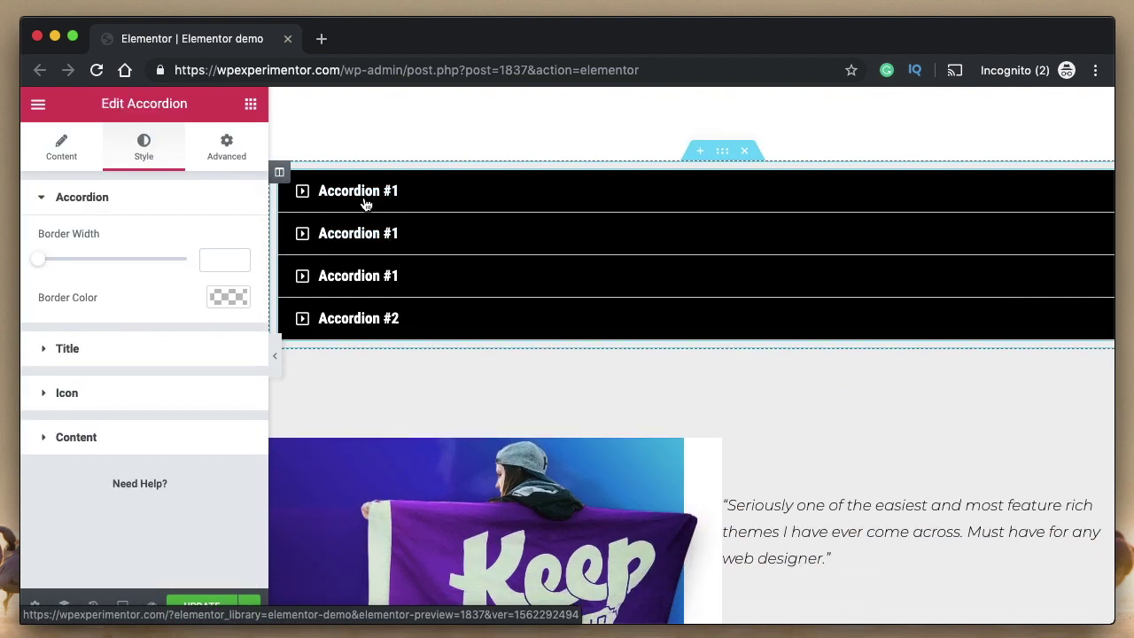
pyautogui.click(367, 203)
pyautogui.click(368, 201)
# Step: Search the widgets for "tog" and add a Toggle widget directly below the accordion
pyautogui.click(251, 104)
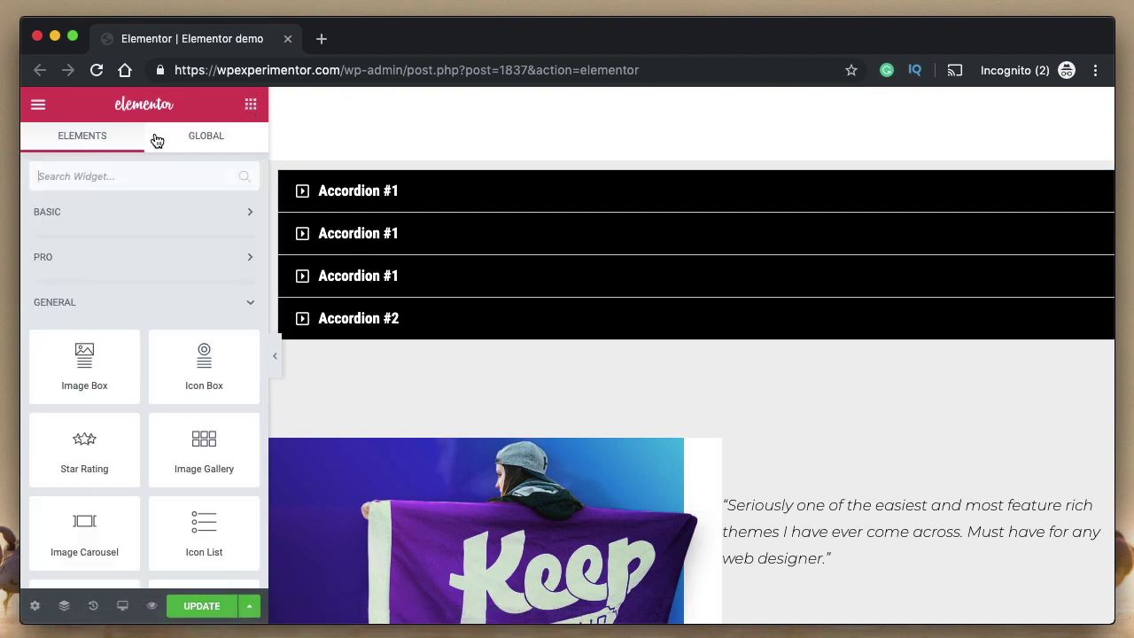
pyautogui.click(126, 172)
pyautogui.write('tog')
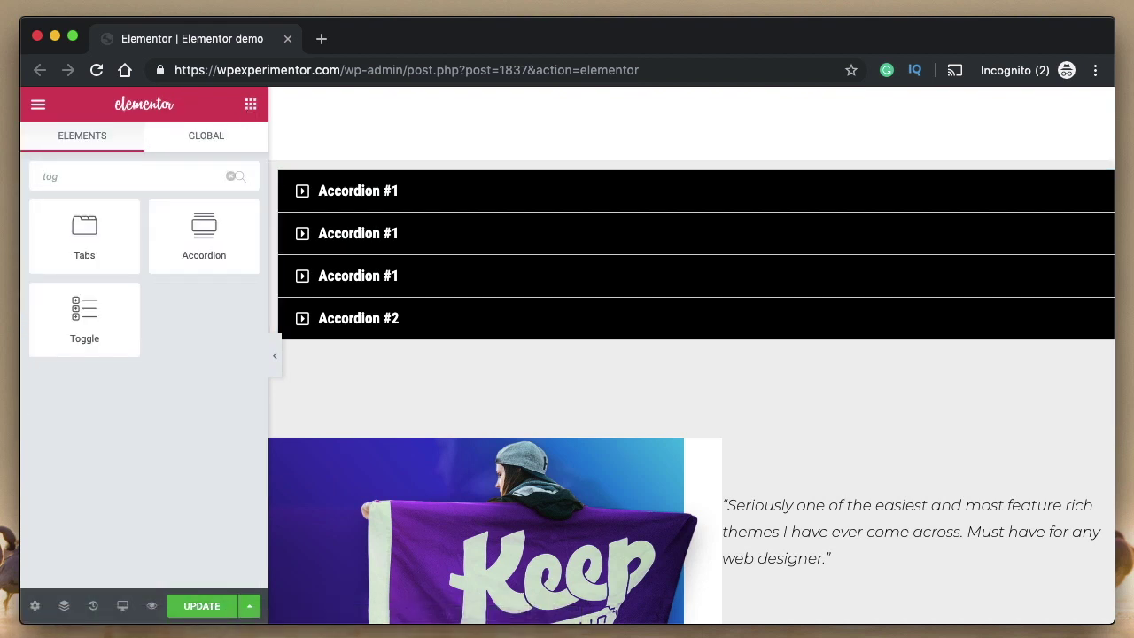
pyautogui.moveTo(133, 302); pyautogui.dragTo(536, 344)
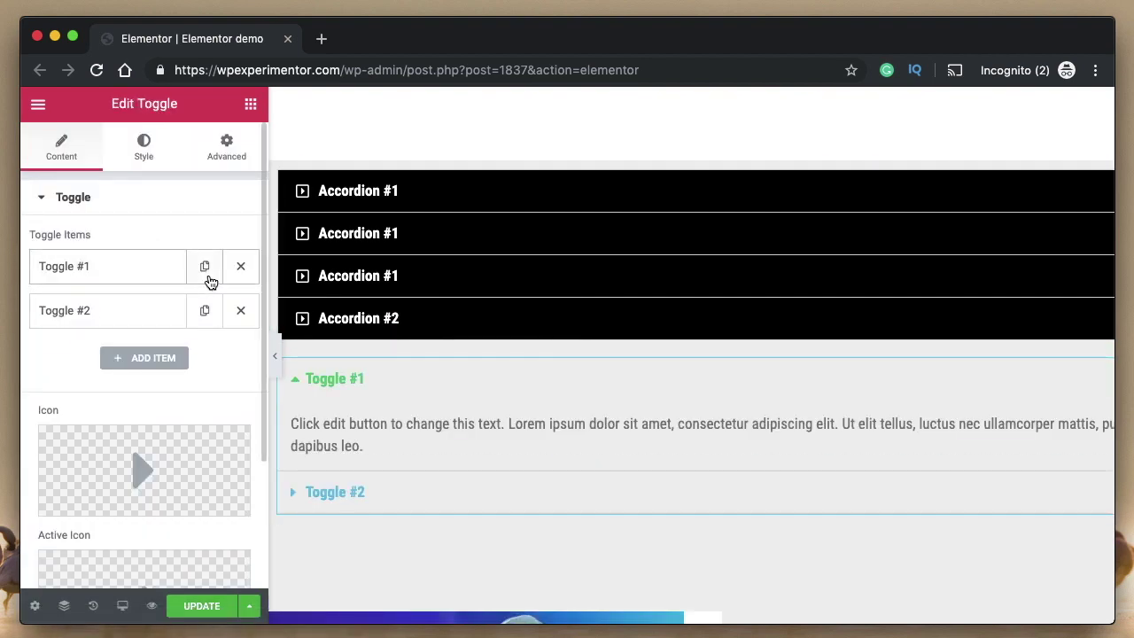
# Step: Duplicate the first toggle item twice and collapse the Toggle content settings
pyautogui.click(208, 277)
pyautogui.click(208, 277)
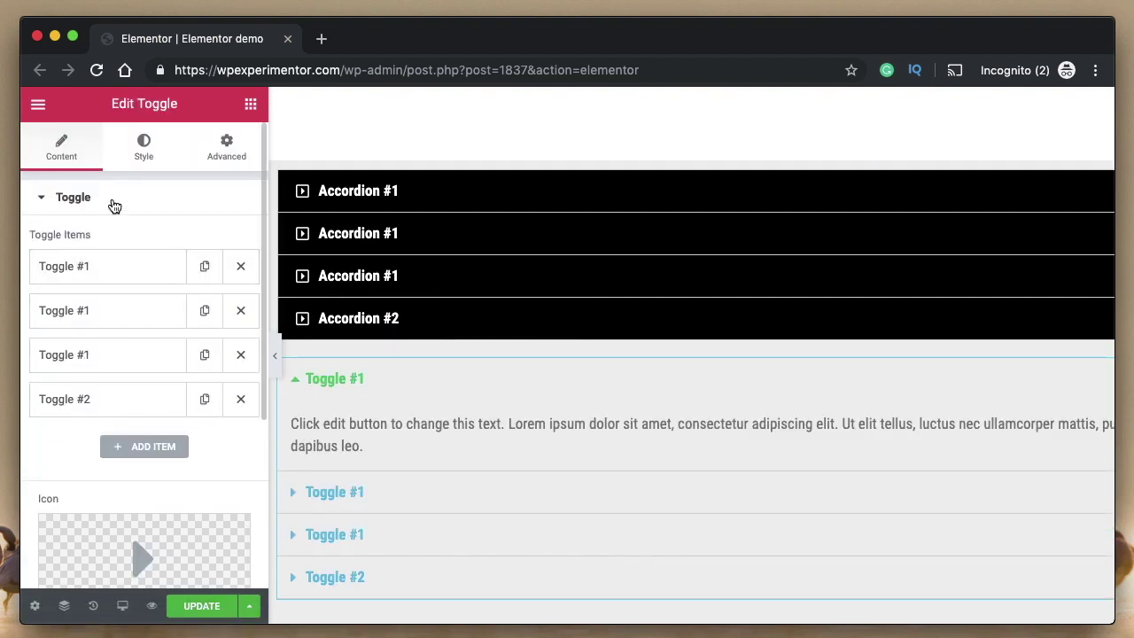
pyautogui.click(111, 199)
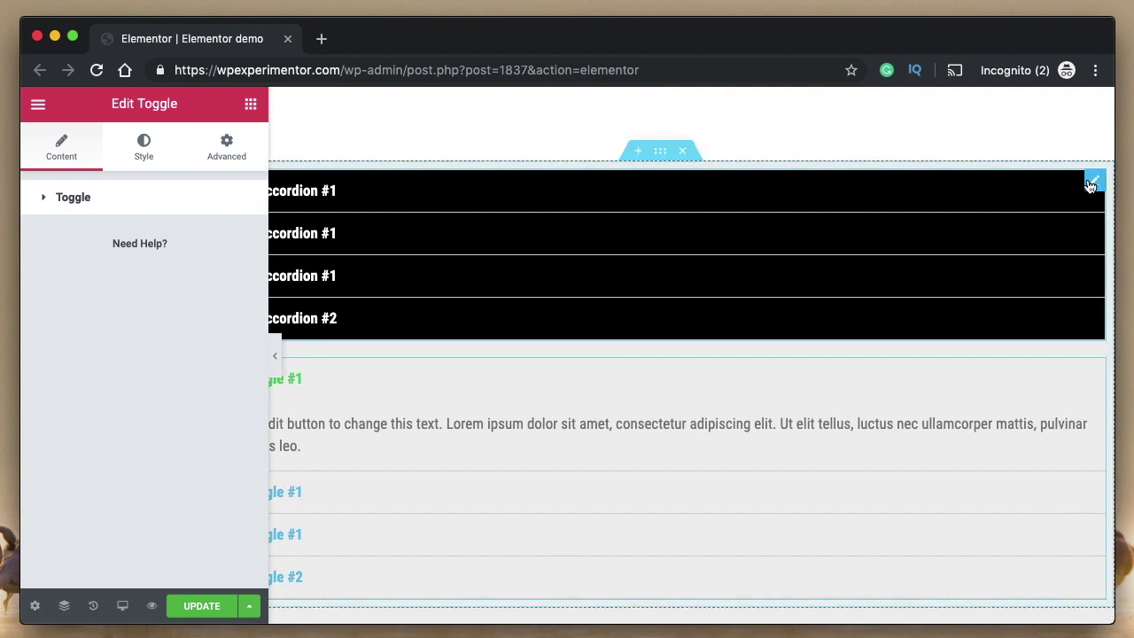
# Step: Copy the accordion widget and paste its style onto the toggle widget
pyautogui.rightClick(1091, 184)
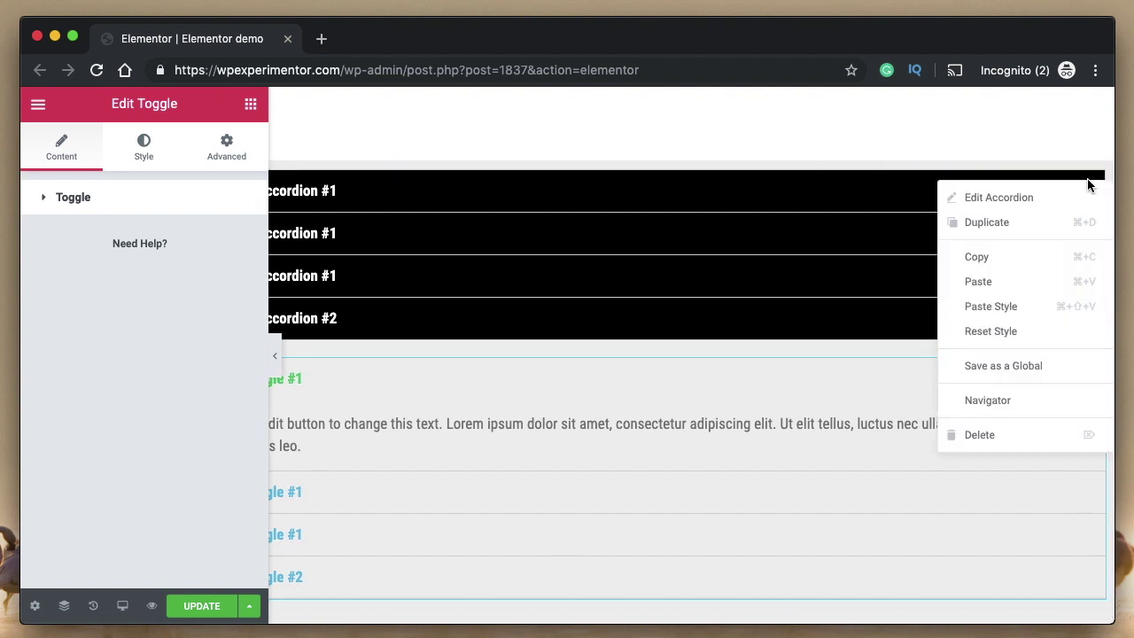
pyautogui.click(1046, 259)
pyautogui.rightClick(1091, 373)
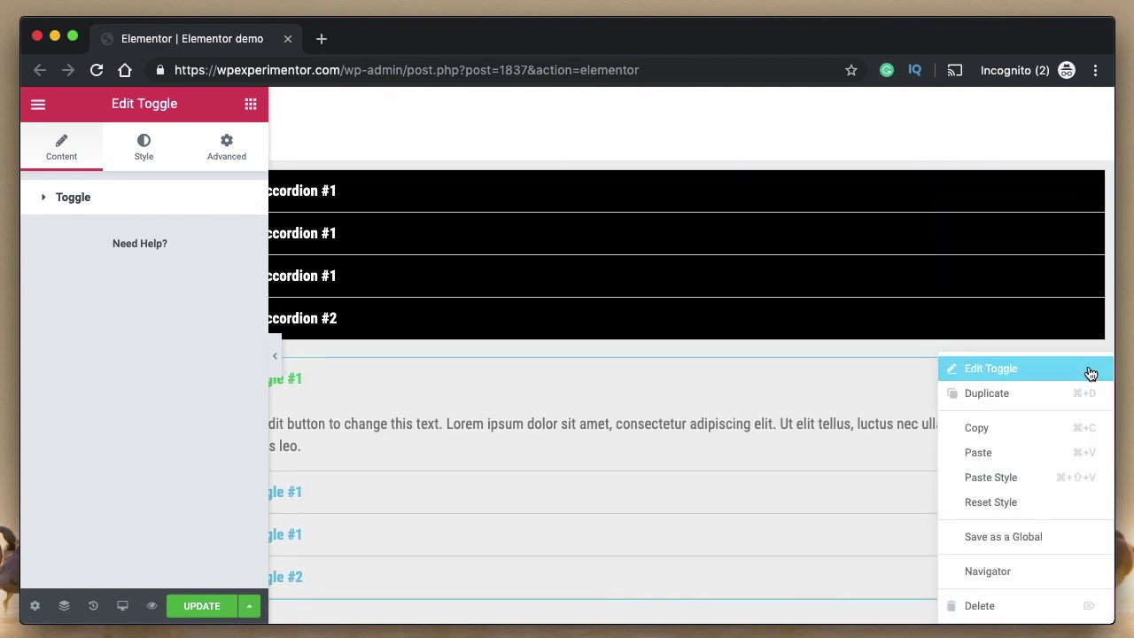
pyautogui.click(1053, 480)
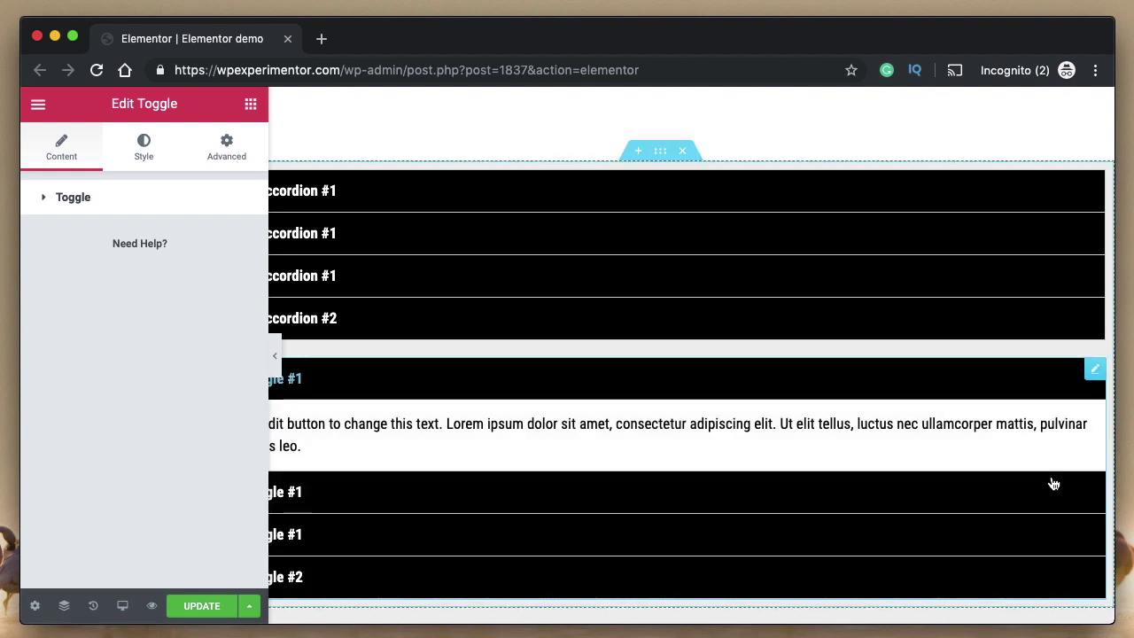
# Step: Open the first two toggle items together and two accordion items in turn to compare how the widgets expand
pyautogui.click(777, 389)
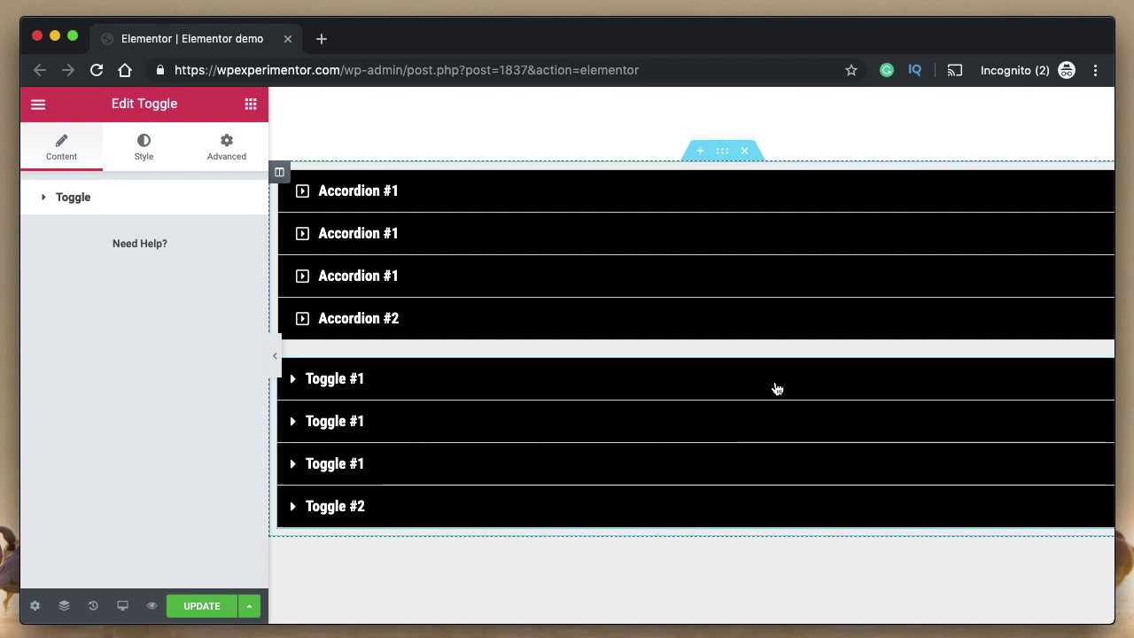
pyautogui.click(353, 387)
pyautogui.click(339, 496)
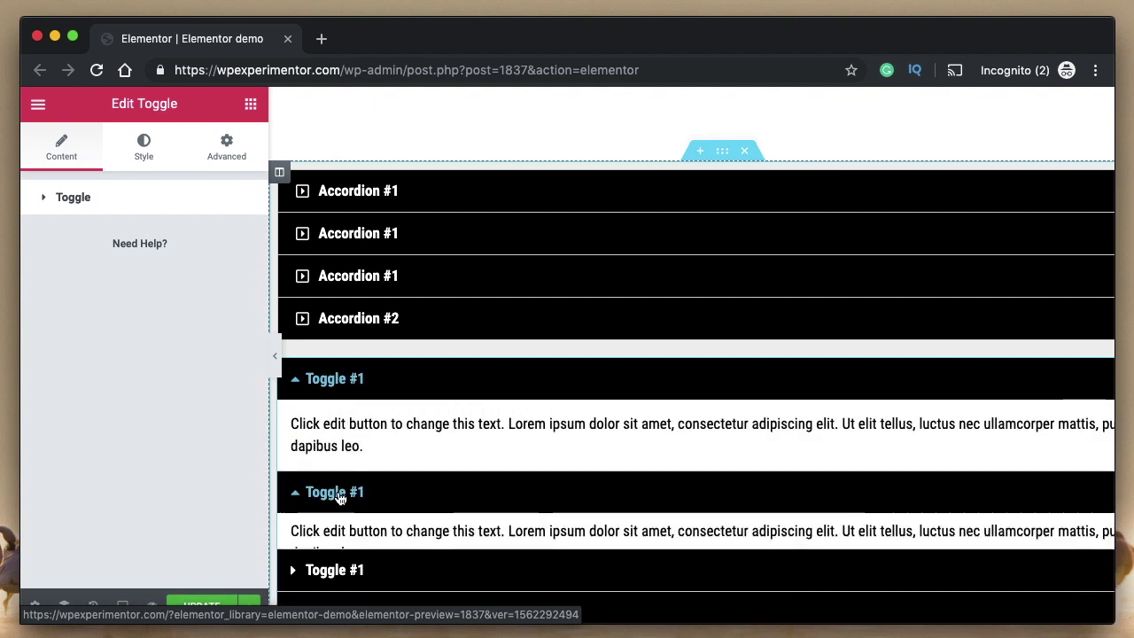
pyautogui.click(361, 233)
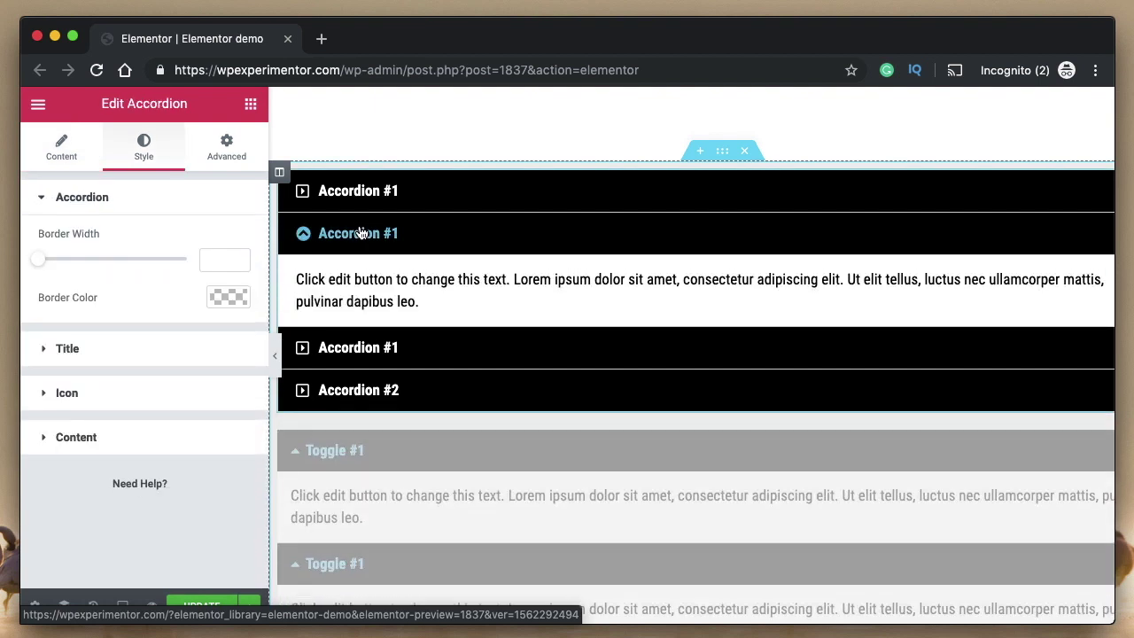
pyautogui.click(360, 189)
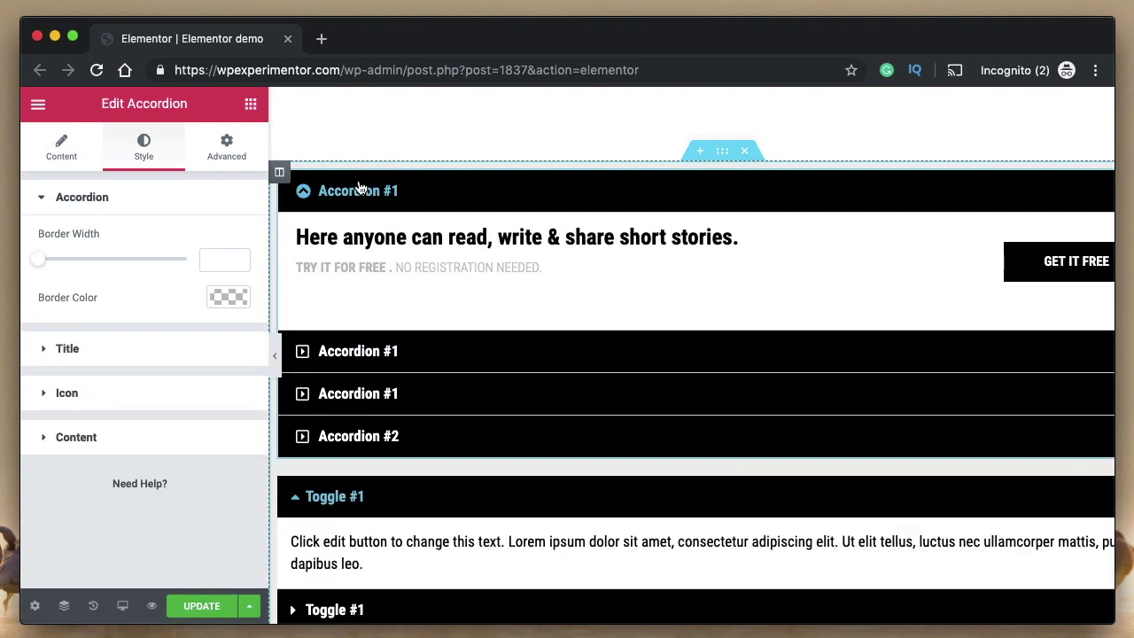
# Step: Collapse the first accordion item and look over the accordion and toggle widgets across their full width
pyautogui.scroll(-3, 463, 514)
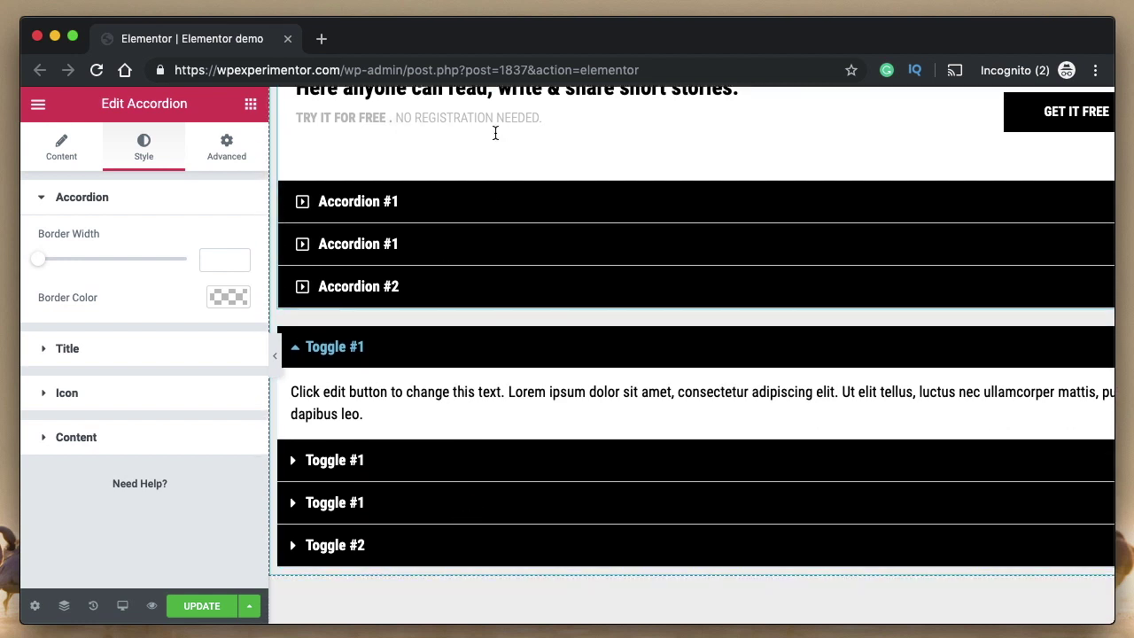
pyautogui.scroll(2, 483, 221)
pyautogui.scroll(2, 484, 221)
pyautogui.click(482, 221)
pyautogui.click(483, 221)
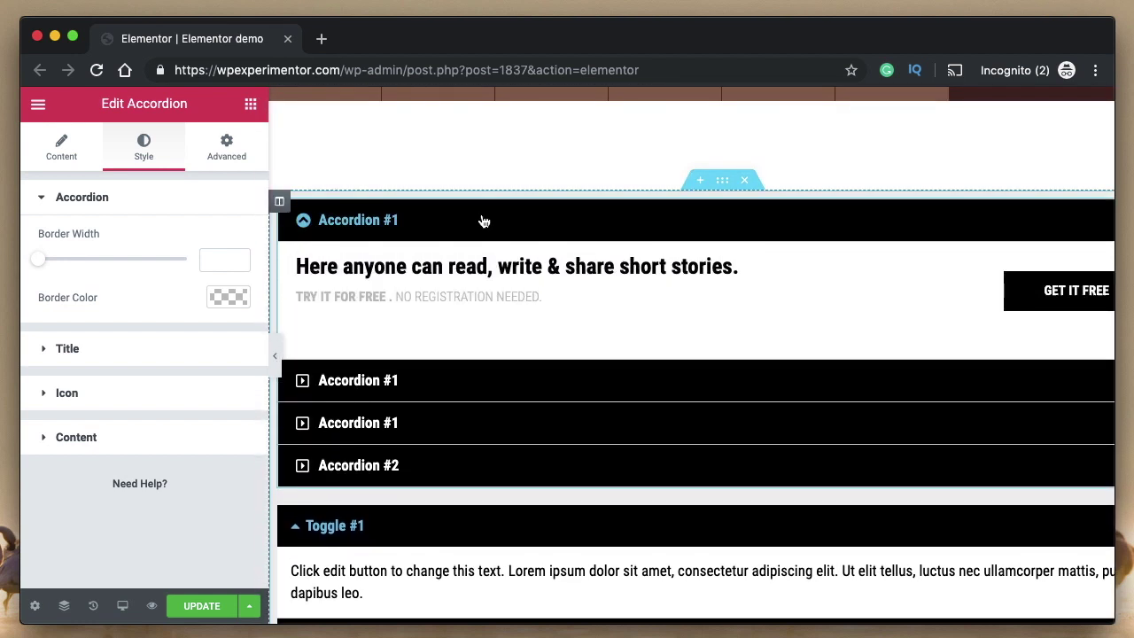
pyautogui.click(521, 226)
pyautogui.hscroll(2, 795, 289)
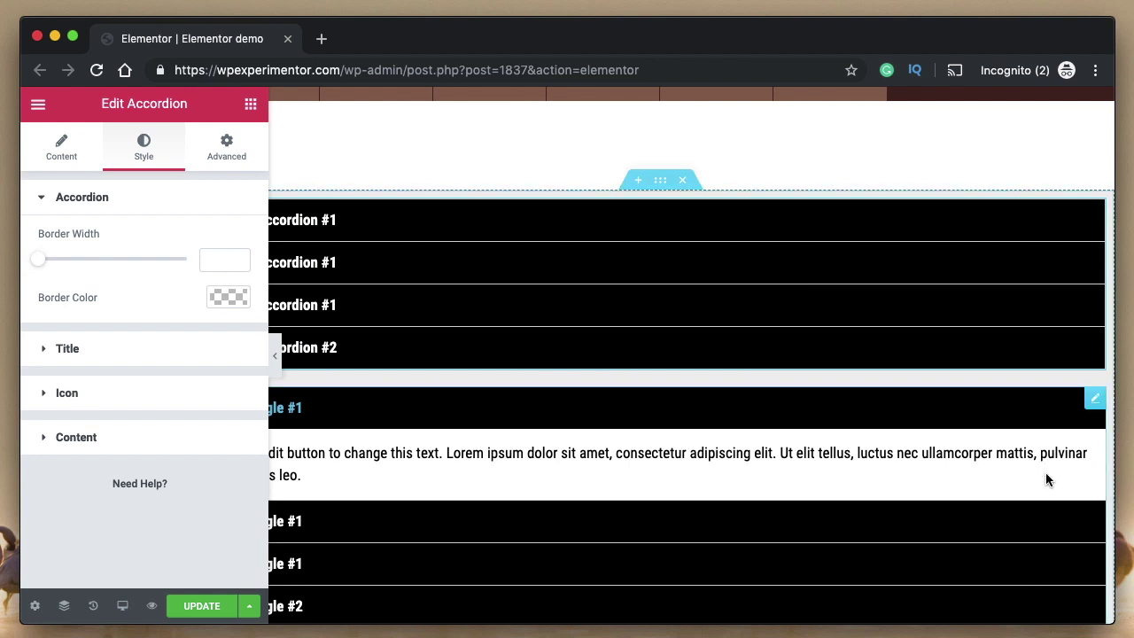
pyautogui.hscroll(-2, 841, 425)
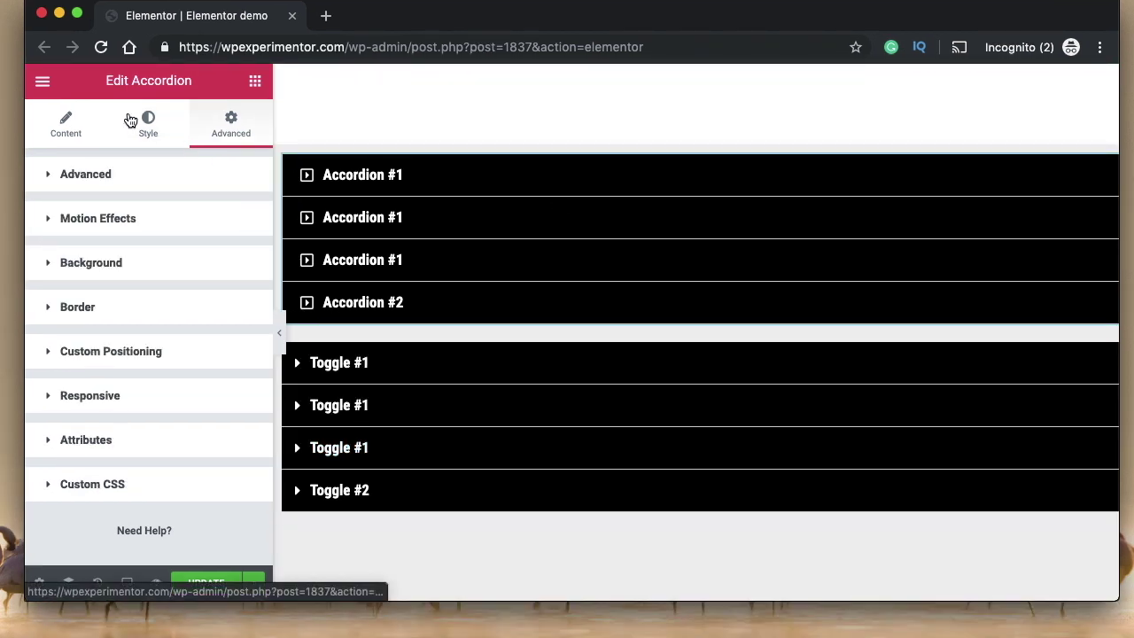
# Step: Review the accordion's title style settings and expand its second item
pyautogui.click(131, 119)
pyautogui.click(115, 328)
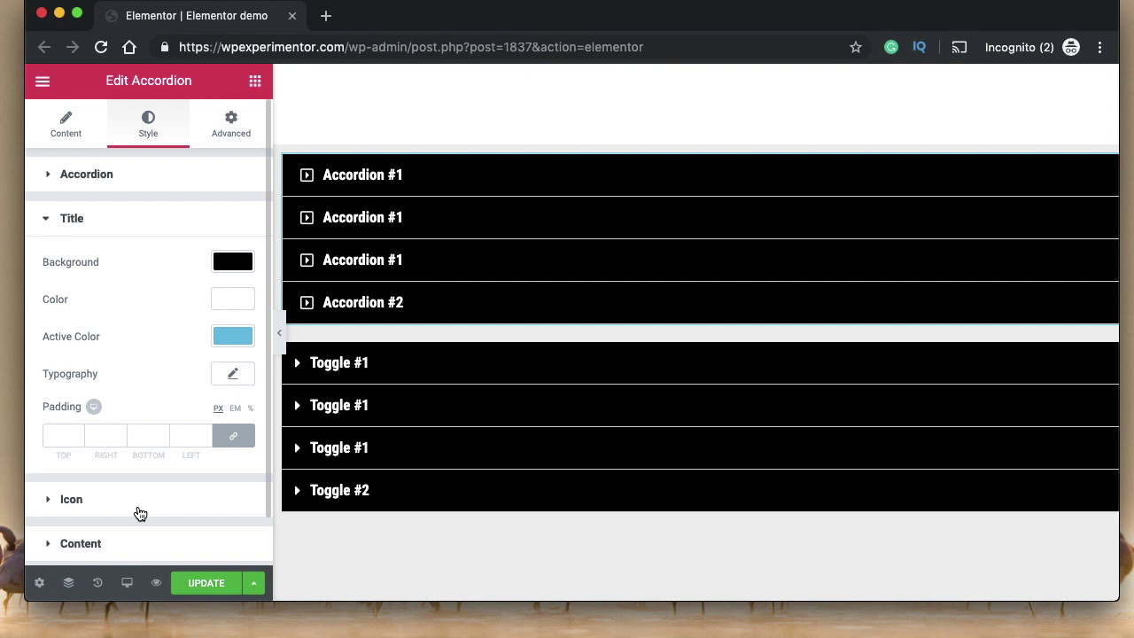
pyautogui.click(381, 221)
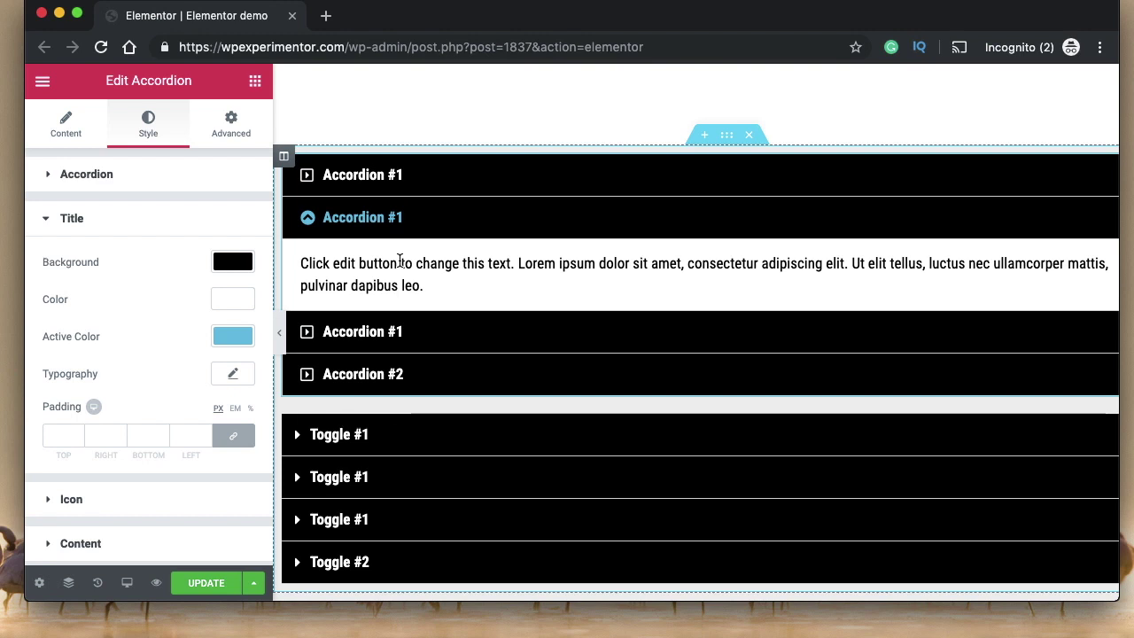
pyautogui.click(526, 144)
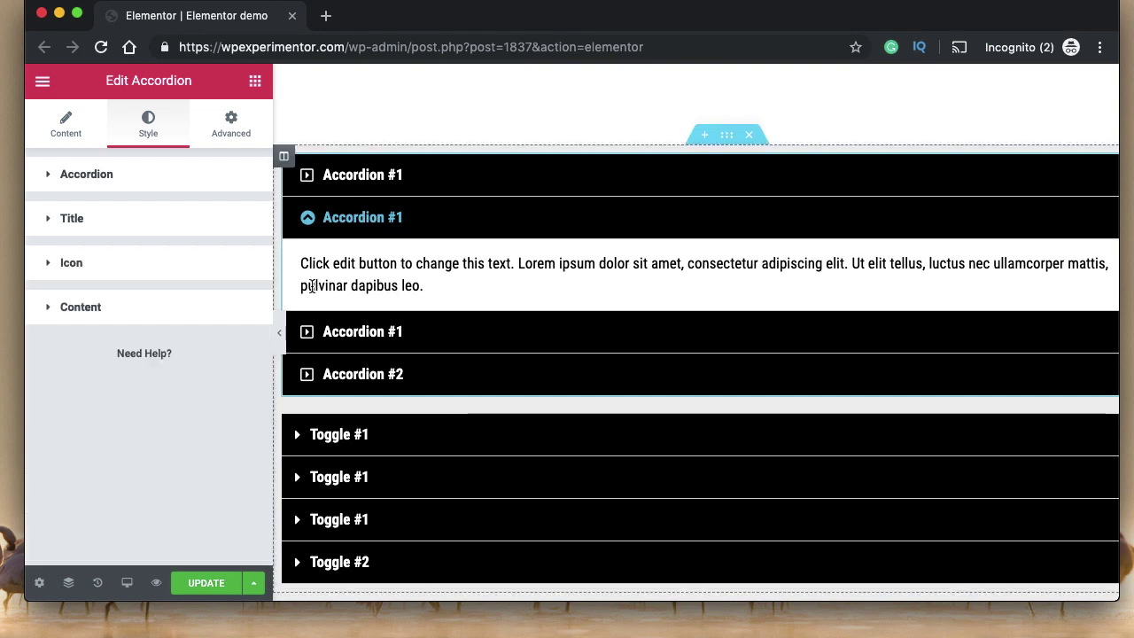
# Step: Hide the editing panel and inspect the second accordion item's title to examine the accordion's HTML item structure
pyautogui.click(282, 343)
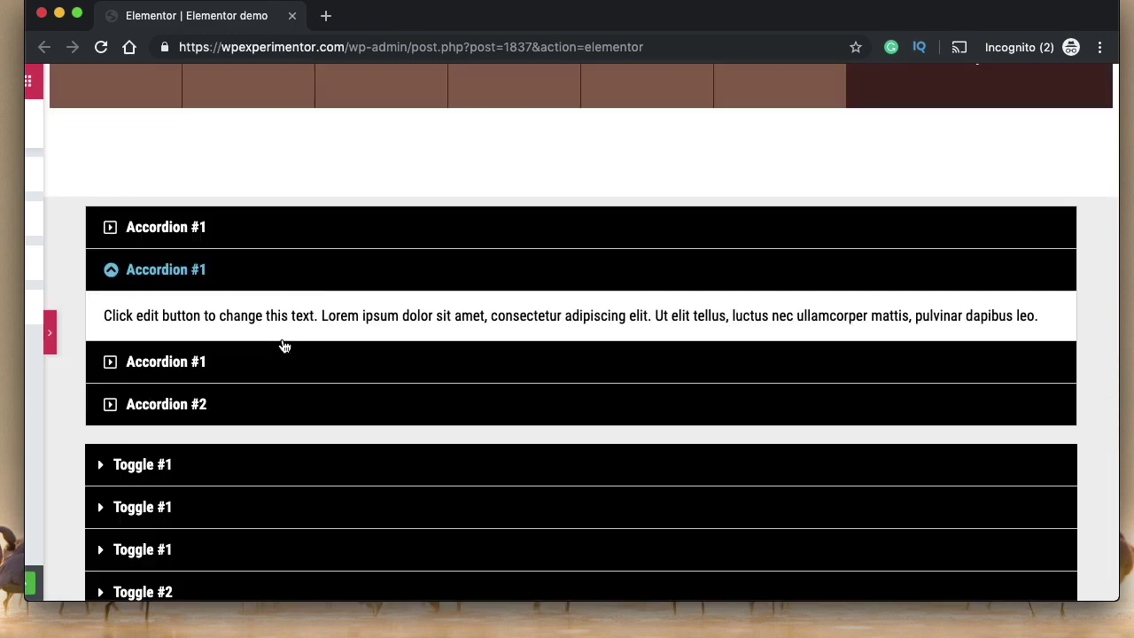
pyautogui.rightClick(166, 277)
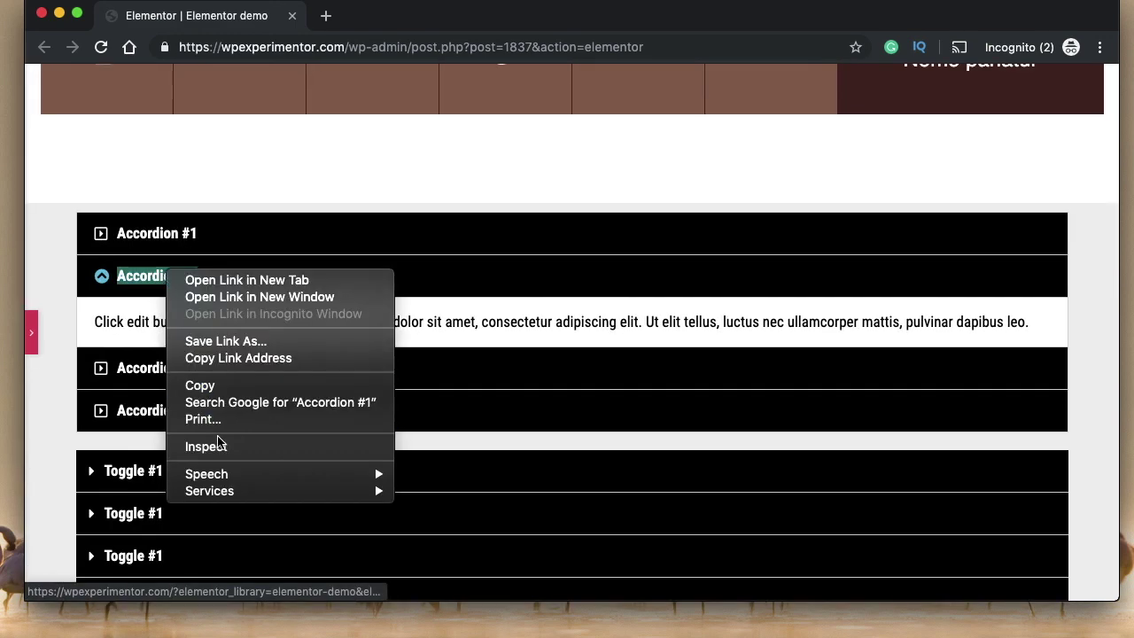
pyautogui.press('Escape')
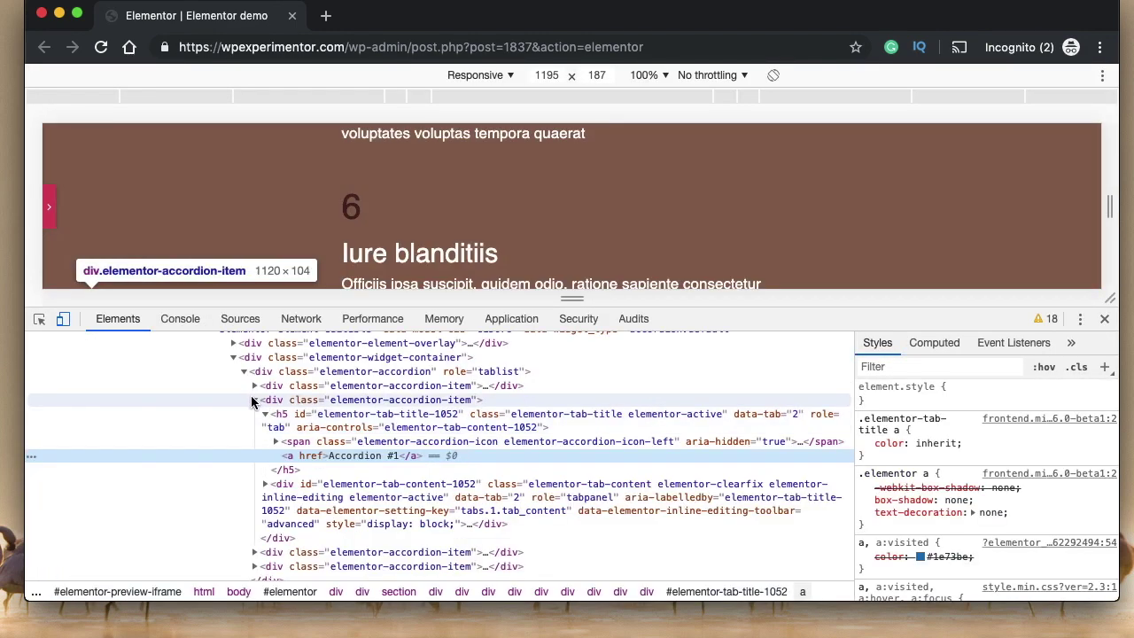
pyautogui.click(254, 402)
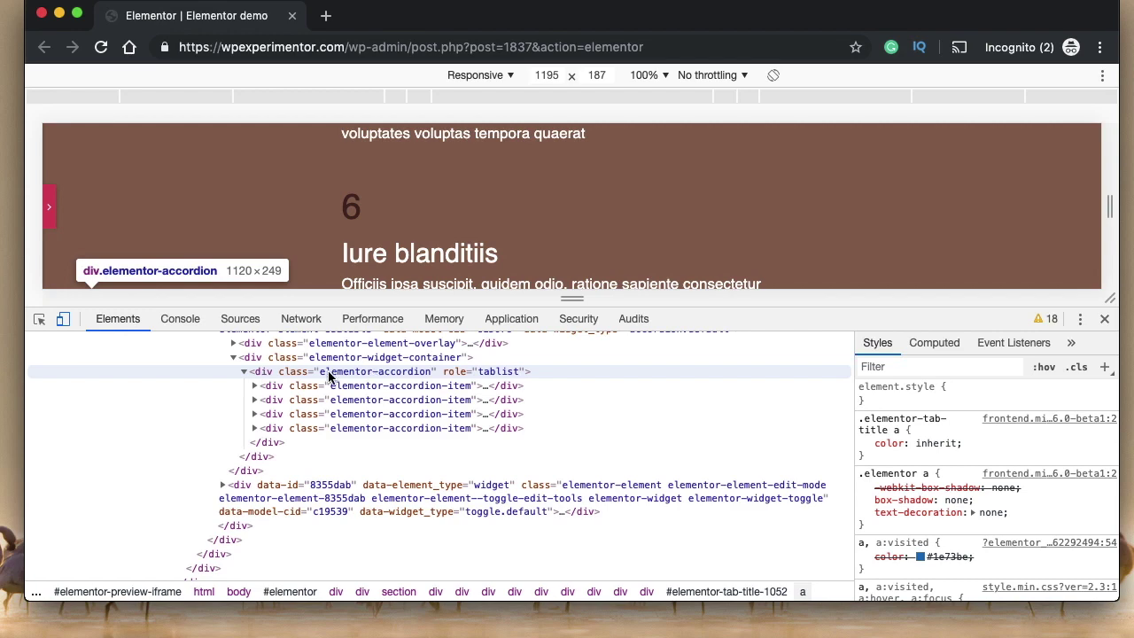
pyautogui.scroll(10, 387, 274)
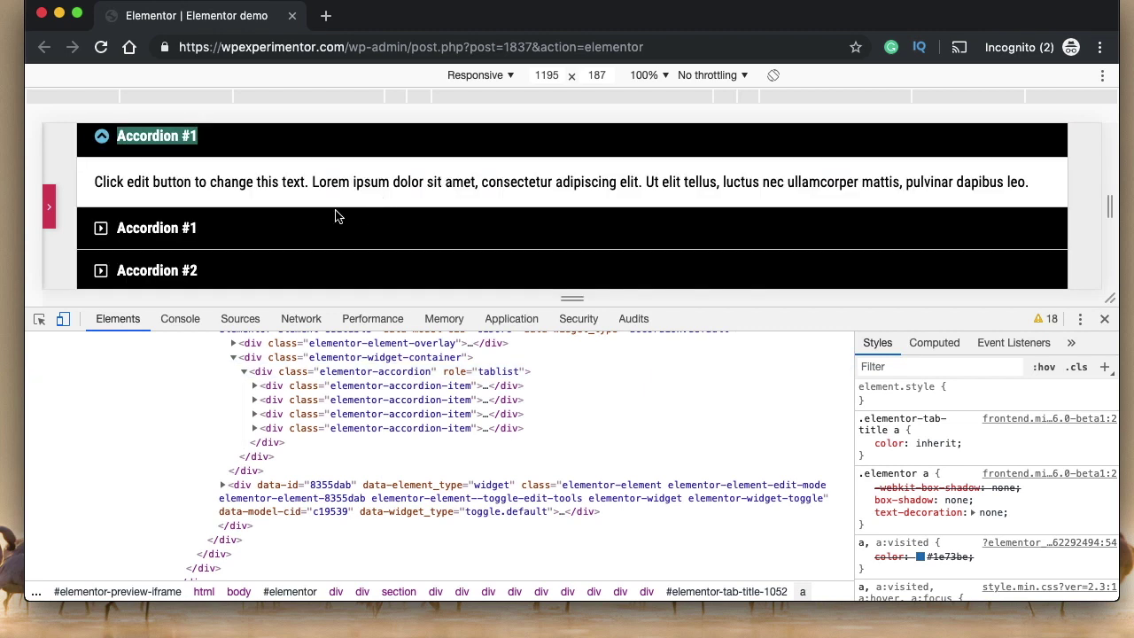
# Step: Collapse the open accordion item and examine the HTML of the first accordion item and its title heading
pyautogui.click(103, 140)
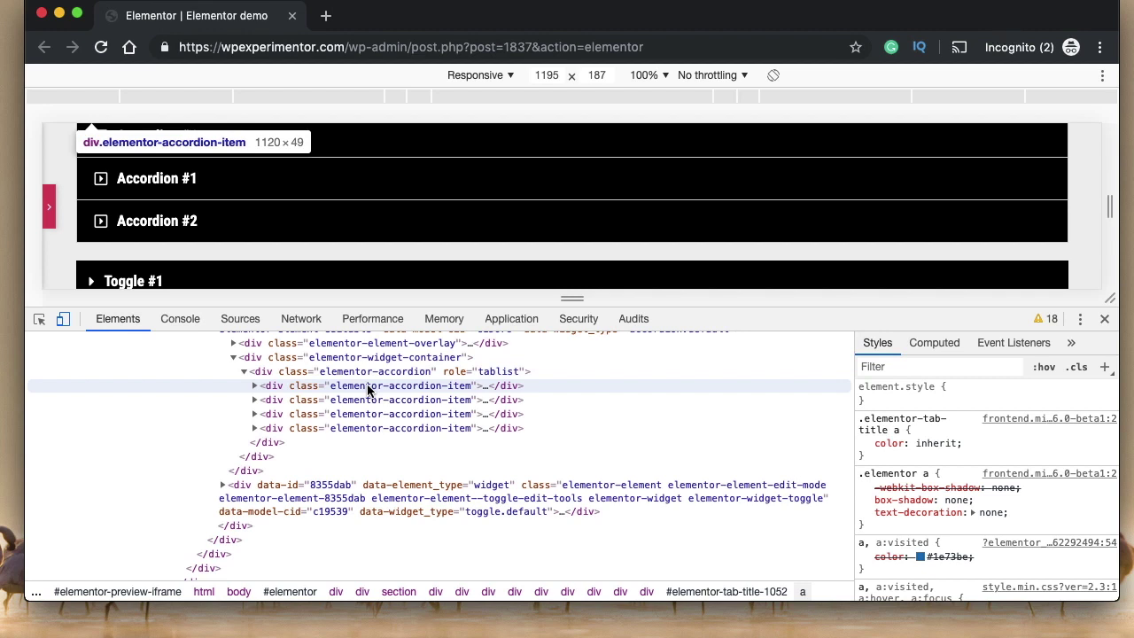
pyautogui.click(254, 386)
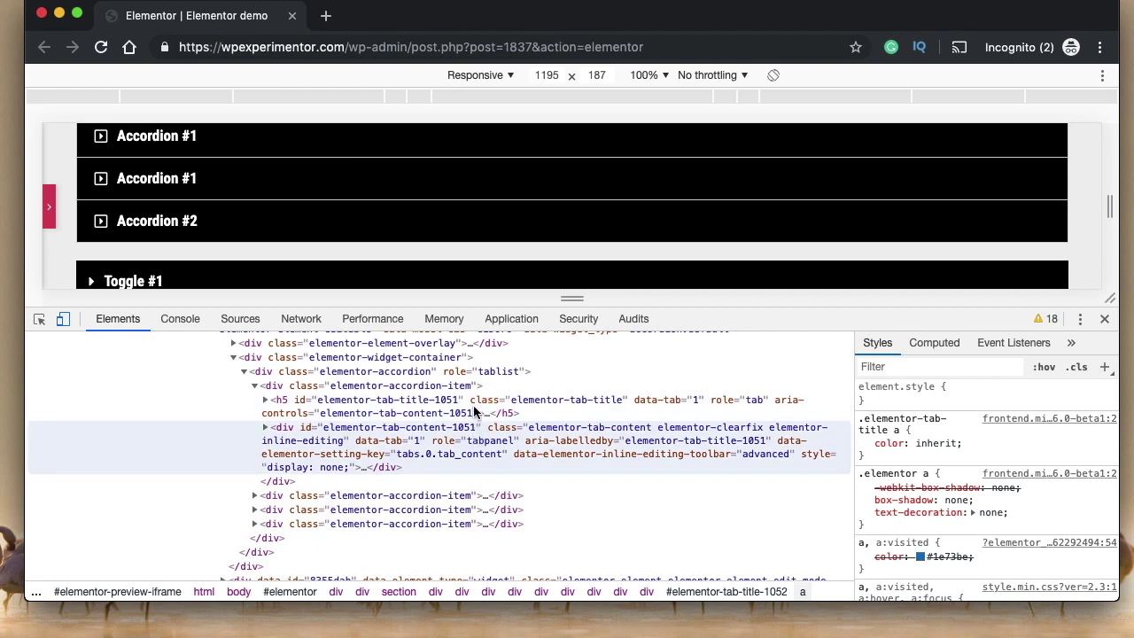
pyautogui.click(263, 400)
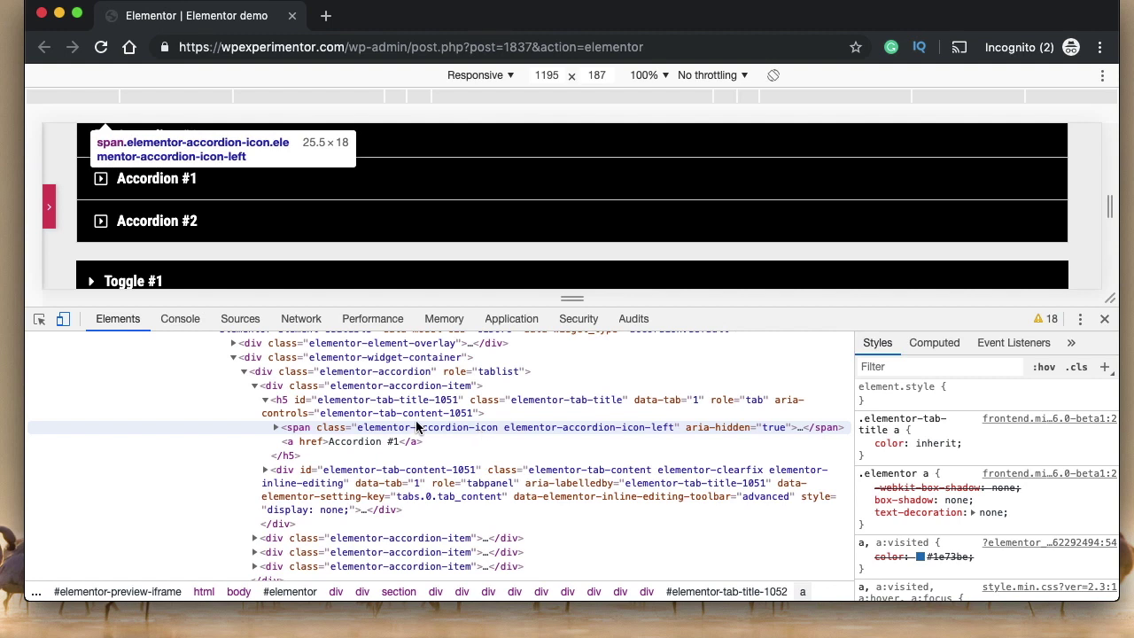
pyautogui.click(266, 399)
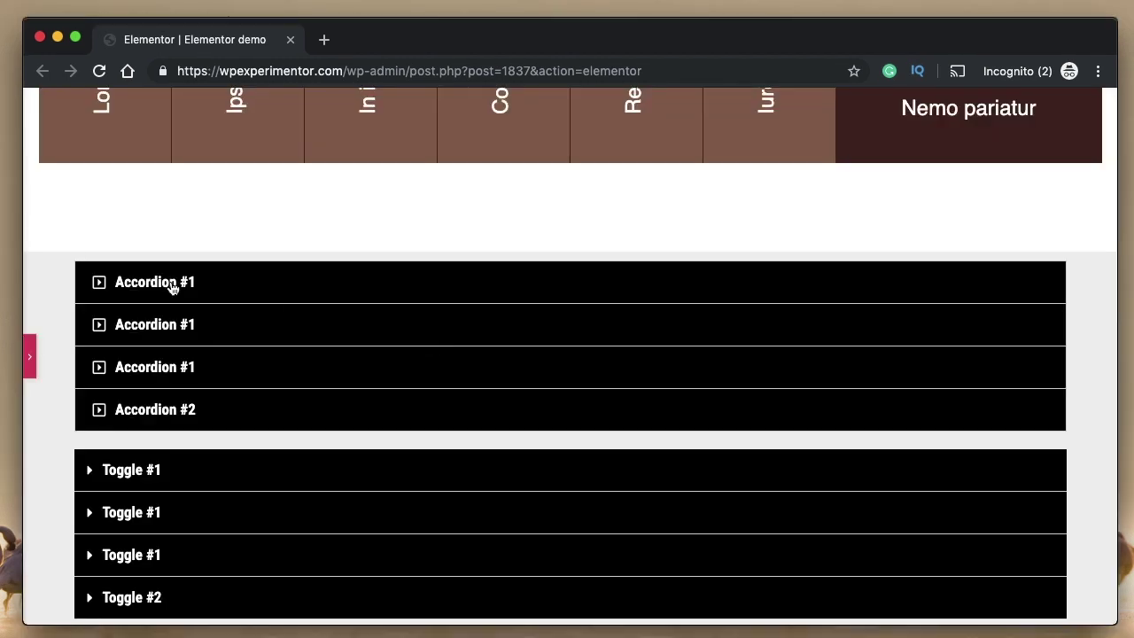
# Step: Expand and collapse the first accordion item, and look over the accordion with the editing panel shown and hidden
pyautogui.click(173, 288)
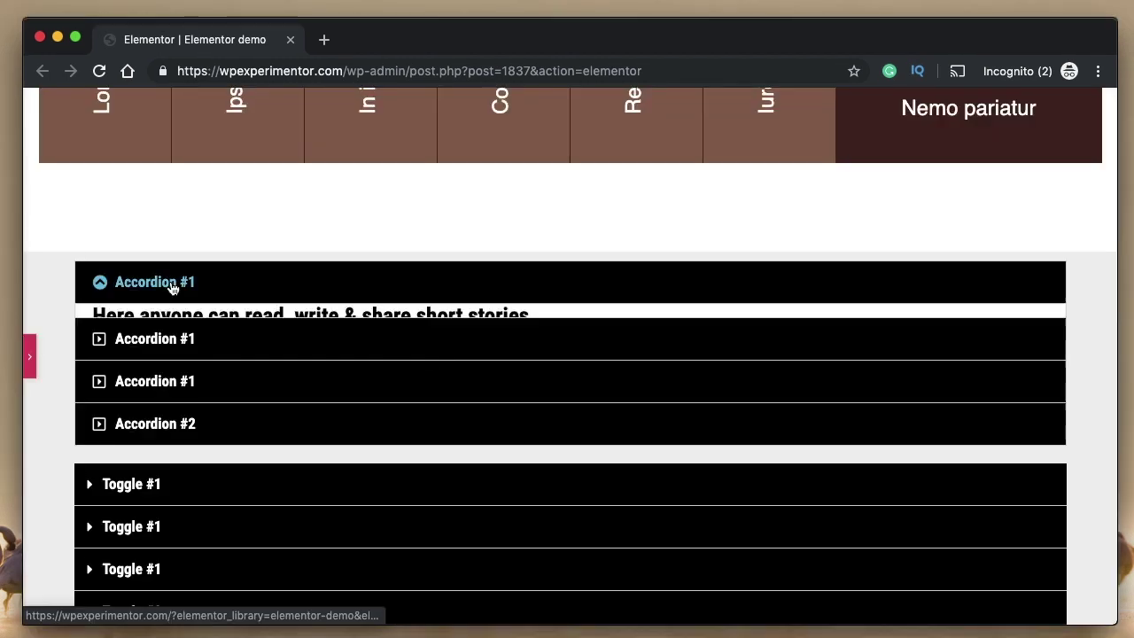
pyautogui.click(173, 288)
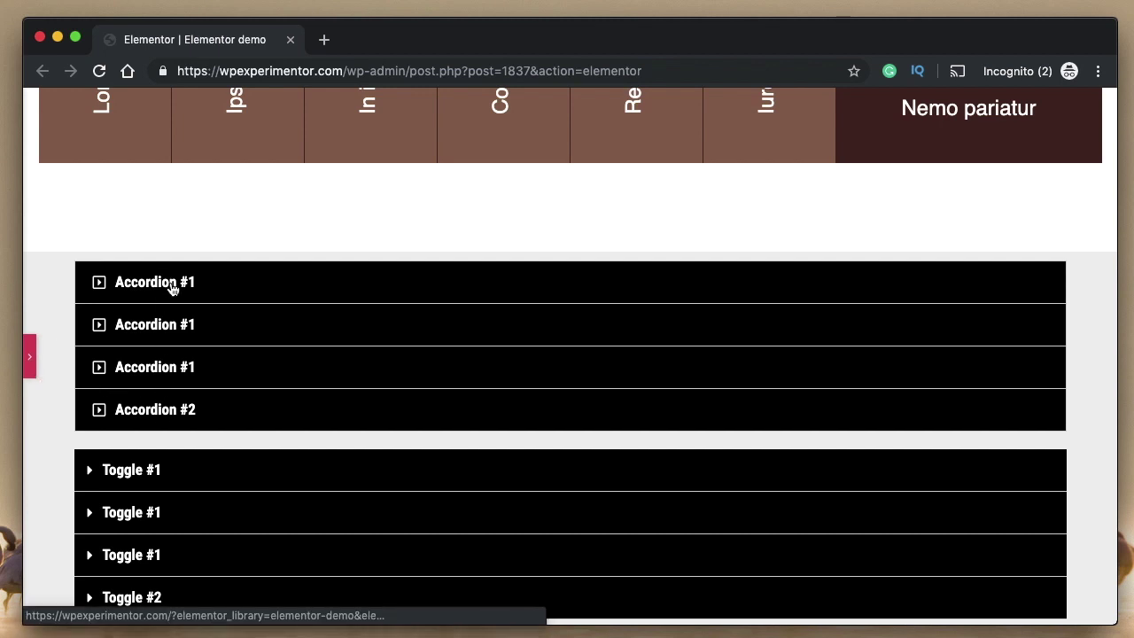
pyautogui.click(29, 359)
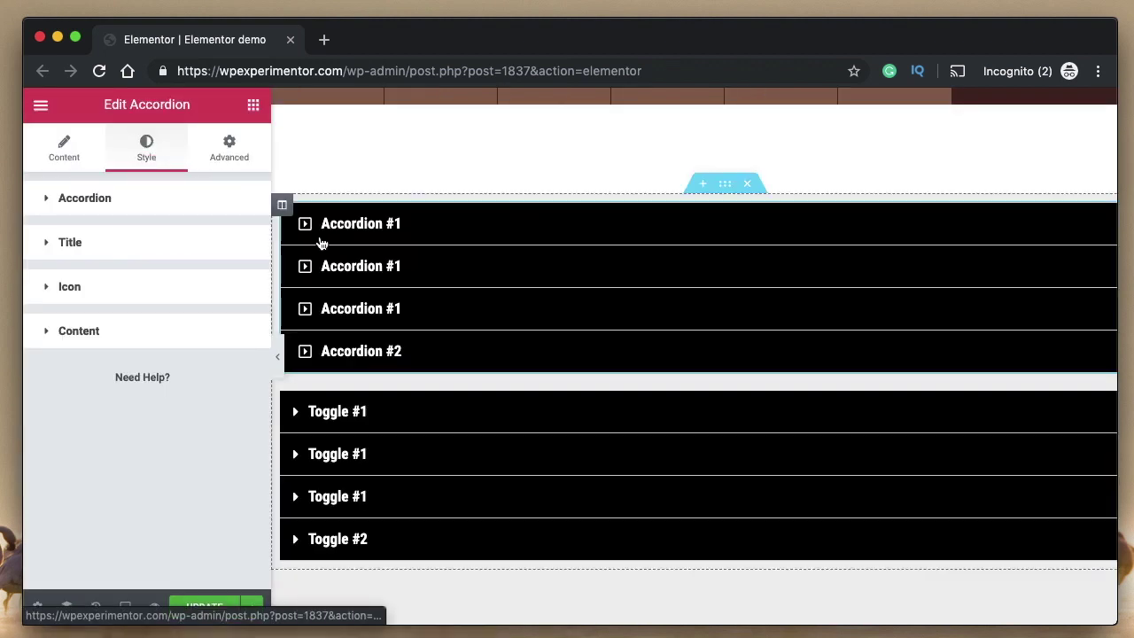
pyautogui.click(279, 361)
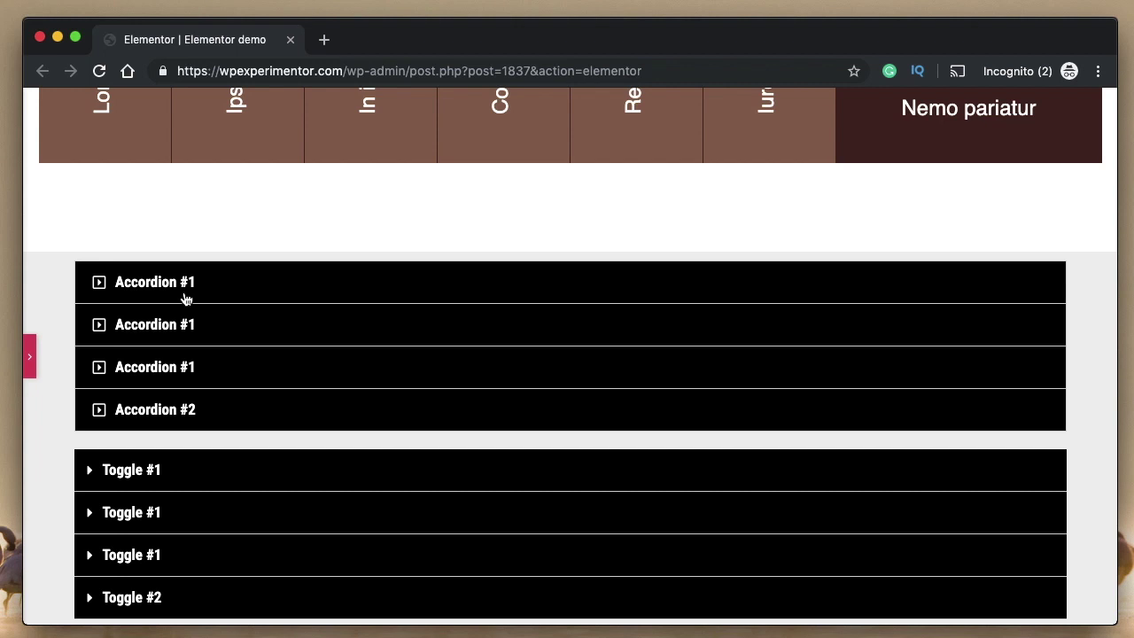
# Step: Show the editing panel and review the accordion's content style settings
pyautogui.click(27, 355)
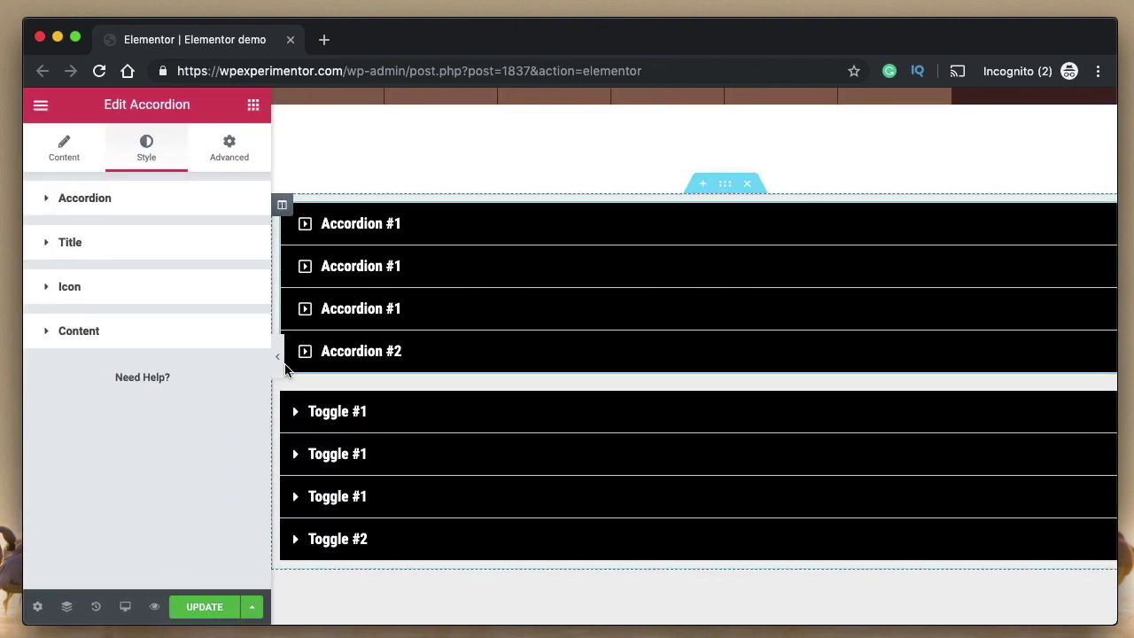
pyautogui.click(151, 326)
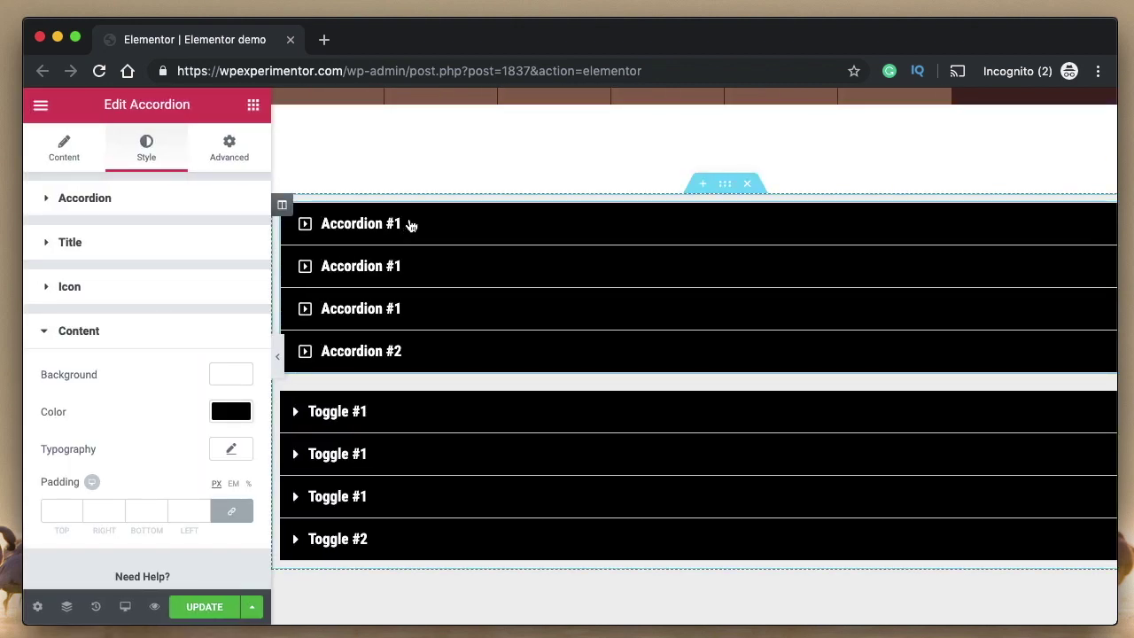
pyautogui.click(410, 225)
pyautogui.click(435, 228)
pyautogui.scroll(-1, 173, 268)
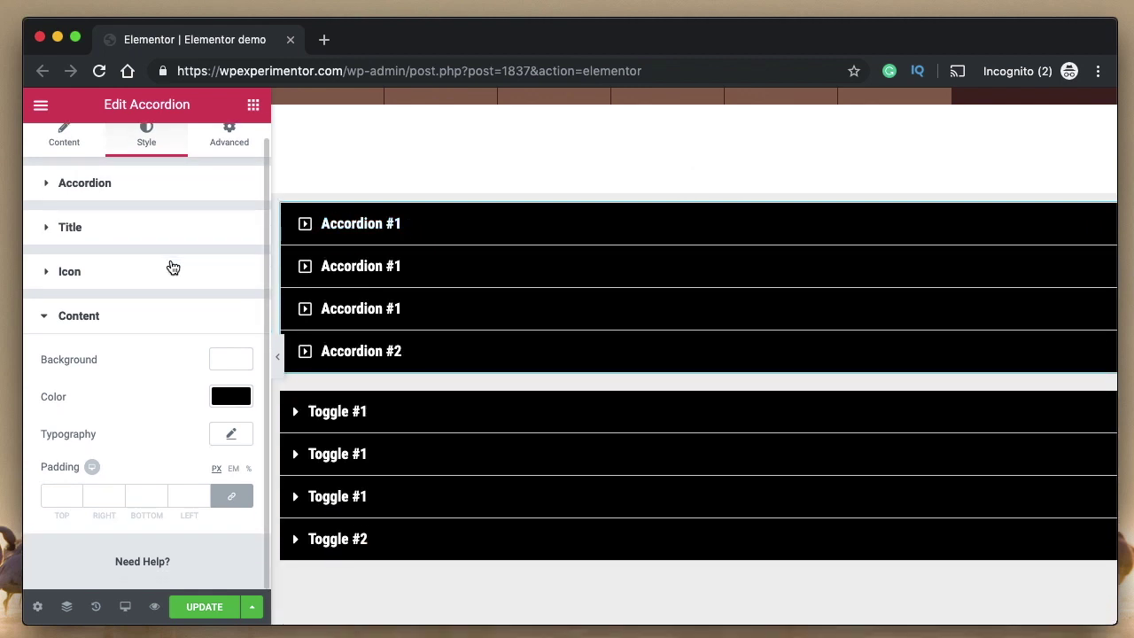
pyautogui.scroll(1, 185, 289)
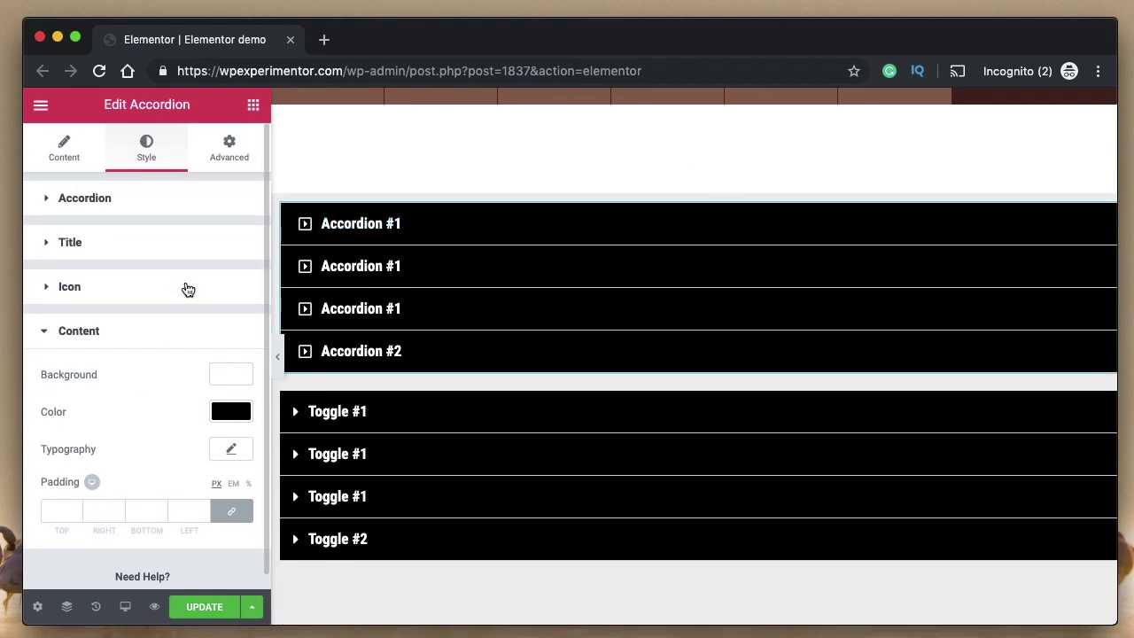
# Step: Open the accordion's Custom CSS in its advanced settings and enter the keyword selector
pyautogui.click(226, 169)
pyautogui.scroll(-5, 101, 459)
pyautogui.click(139, 519)
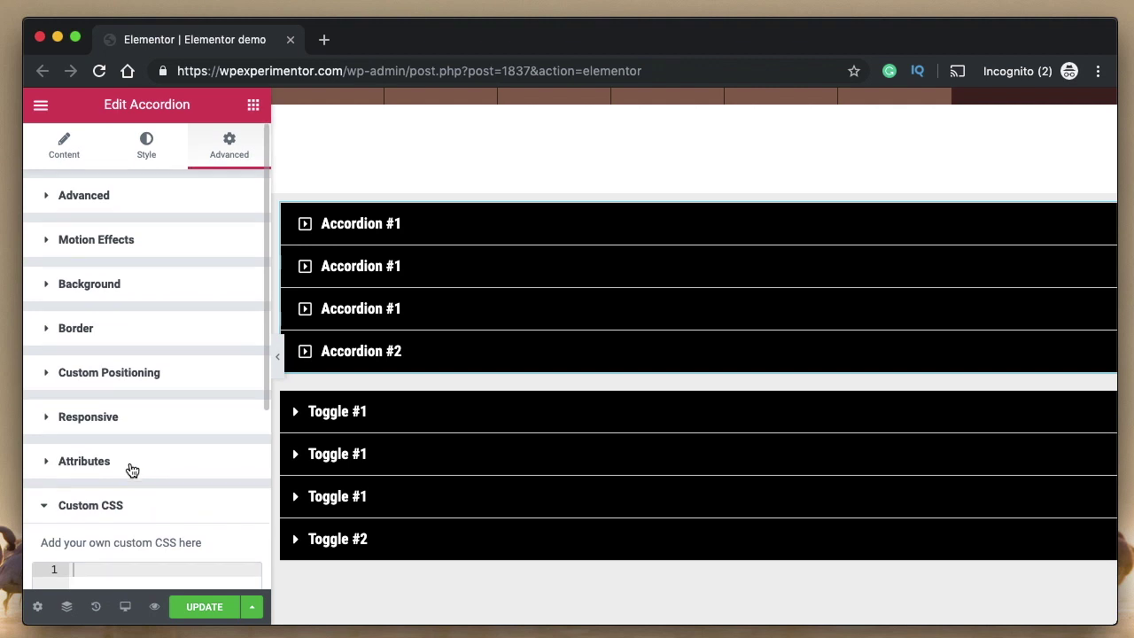
pyautogui.scroll(-3, 131, 470)
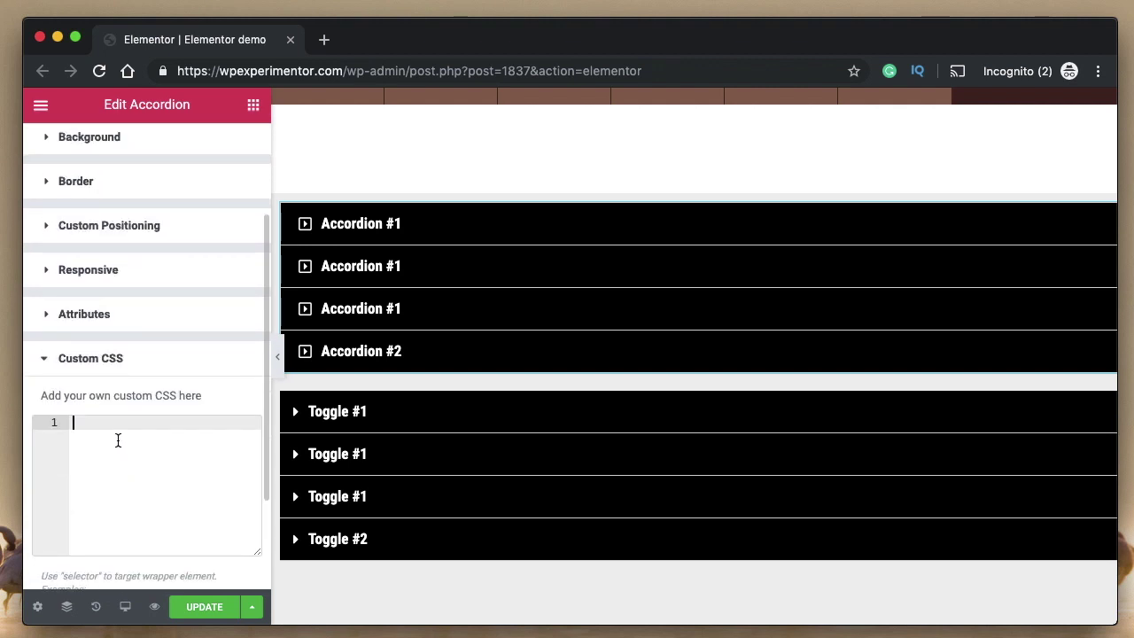
pyautogui.click(118, 440)
pyautogui.write('selector')
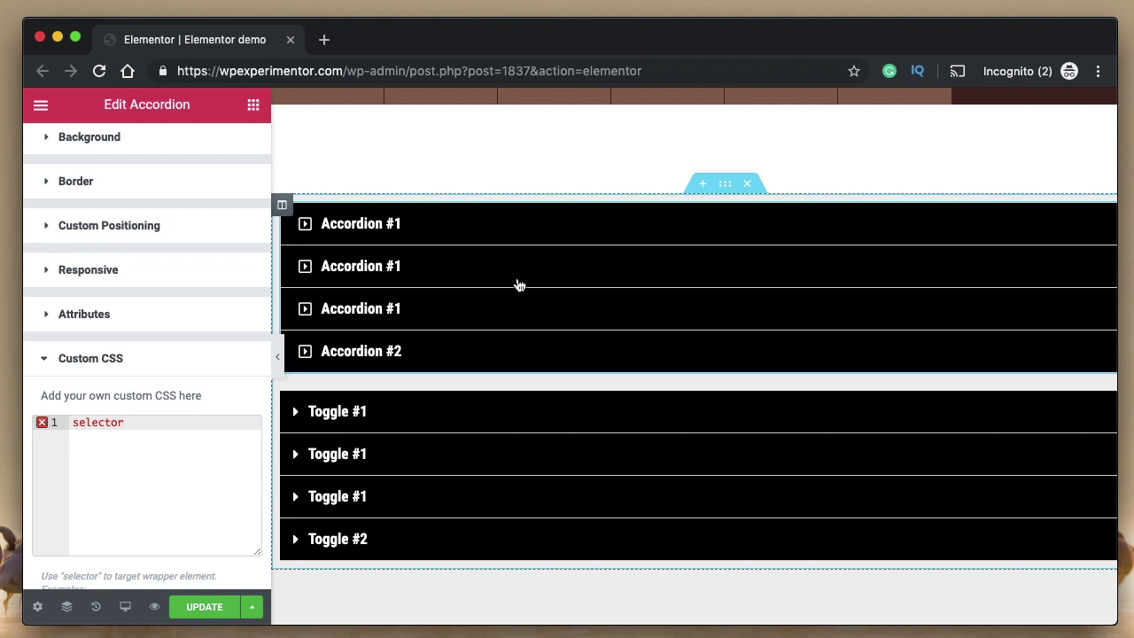
pyautogui.doubleClick(99, 423)
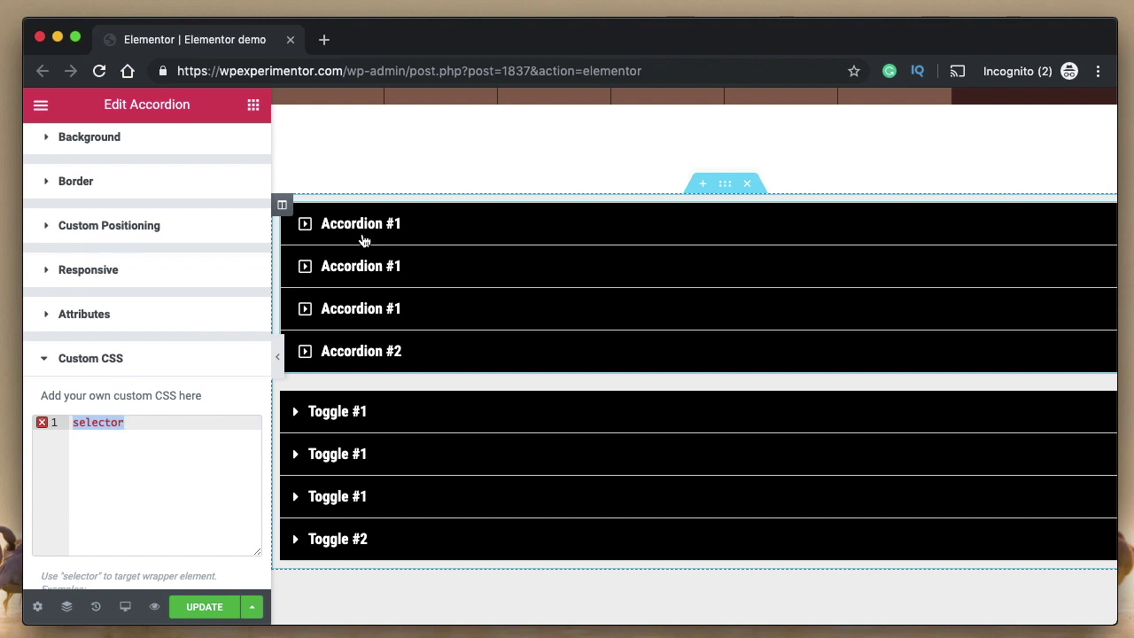
pyautogui.click(148, 426)
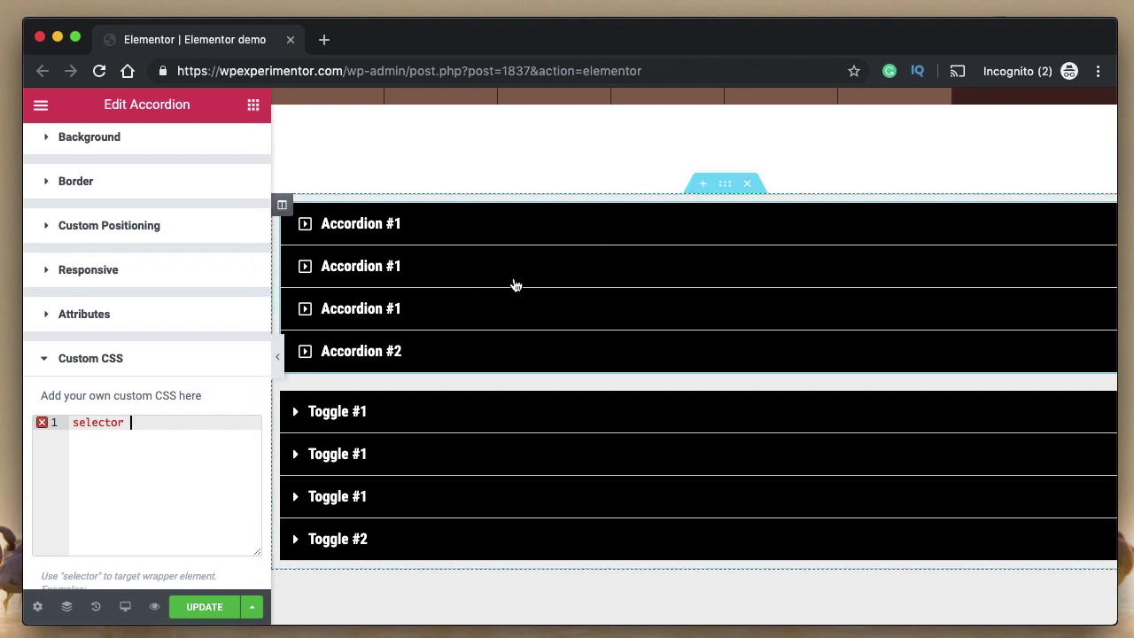
# Step: Replace the selector keyword in the accordion's custom CSS with .elementor-accordion
pyautogui.doubleClick(94, 425)
pyautogui.press('BackSpace')
pyautogui.write('.elemento')
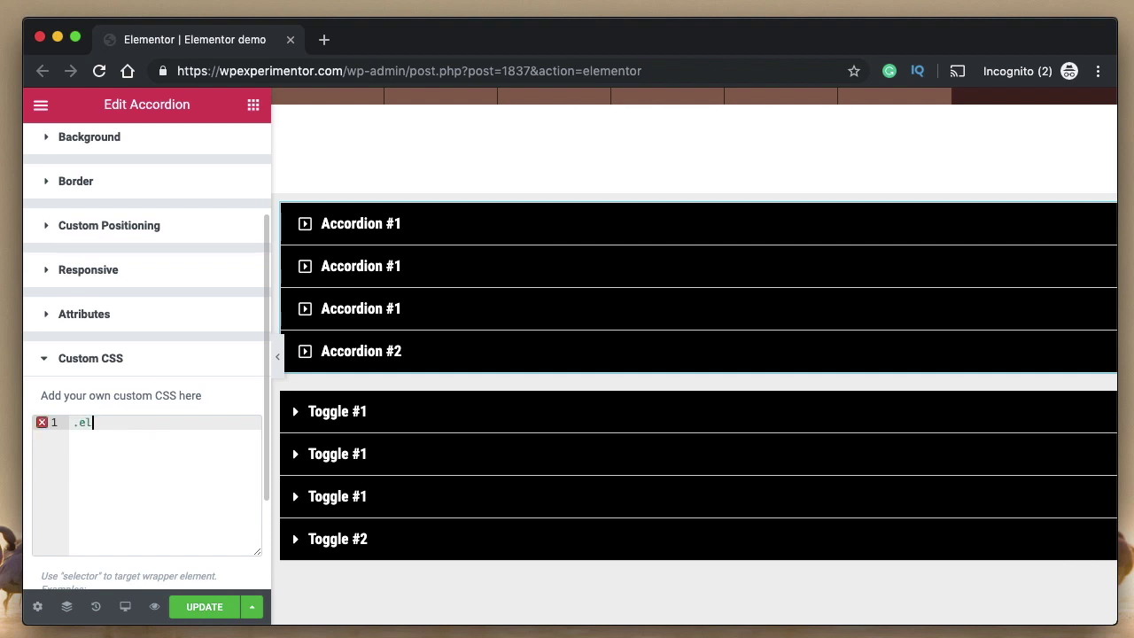
pyautogui.write('r-accordion')
# Step: Hide the editing panel and inspect the first accordion item's title to examine its icon classes and heading element
pyautogui.click(278, 356)
pyautogui.rightClick(158, 285)
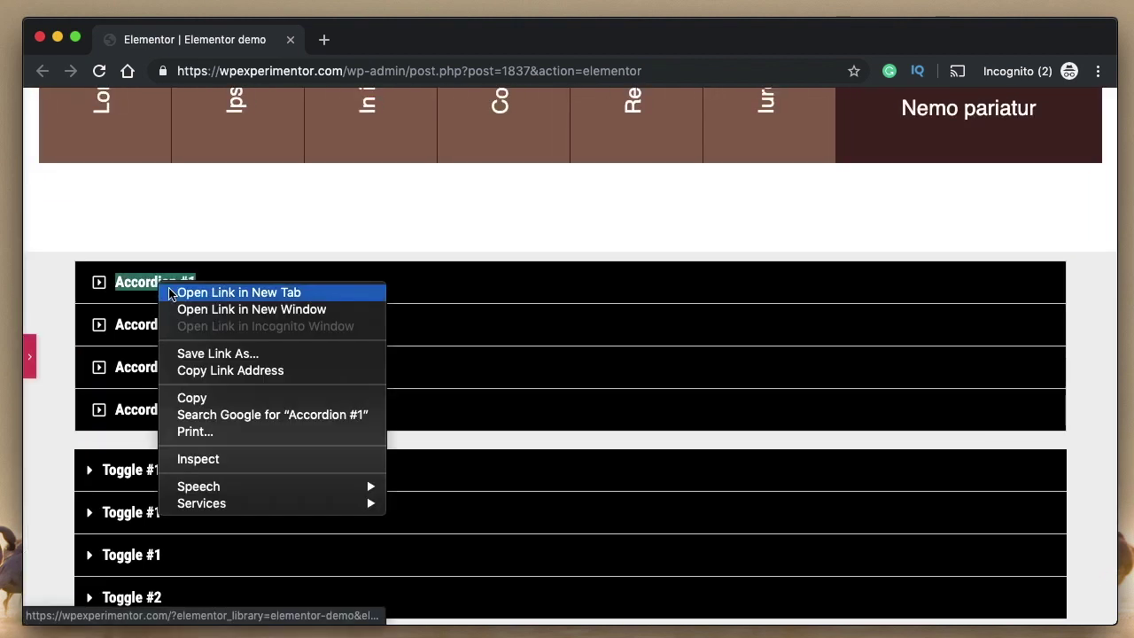
pyautogui.click(235, 467)
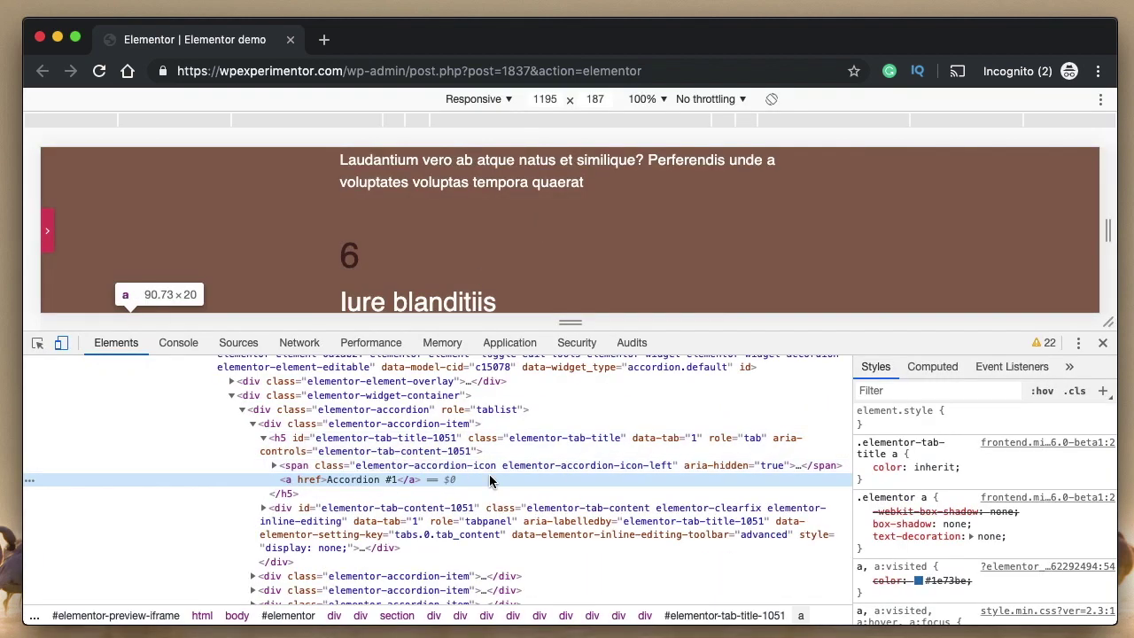
pyautogui.doubleClick(423, 466)
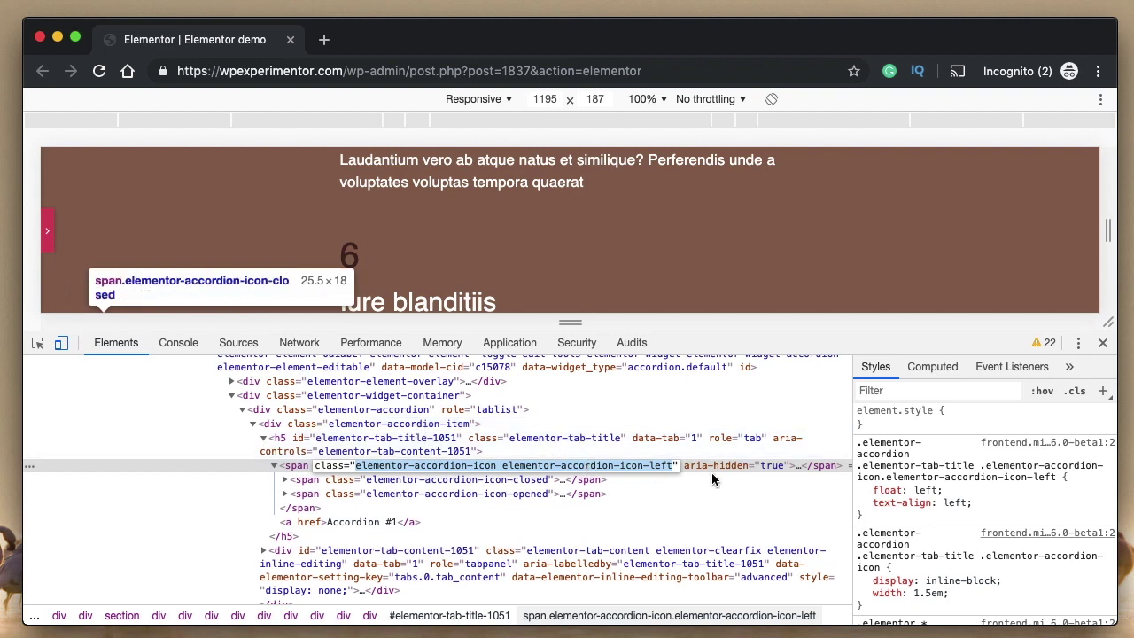
pyautogui.click(273, 465)
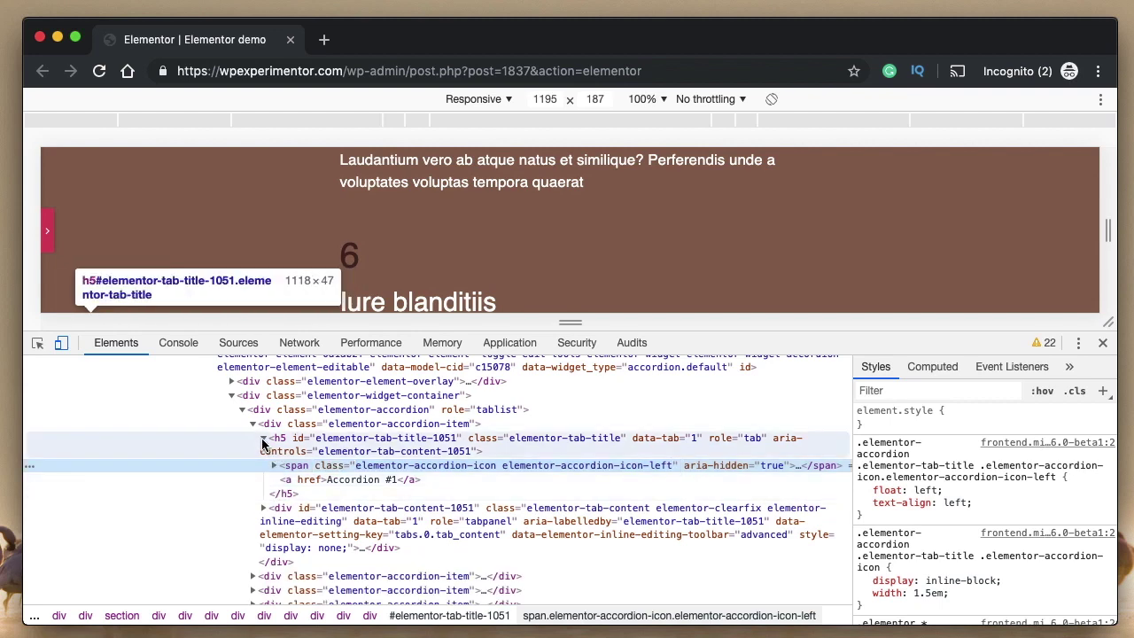
pyautogui.click(263, 438)
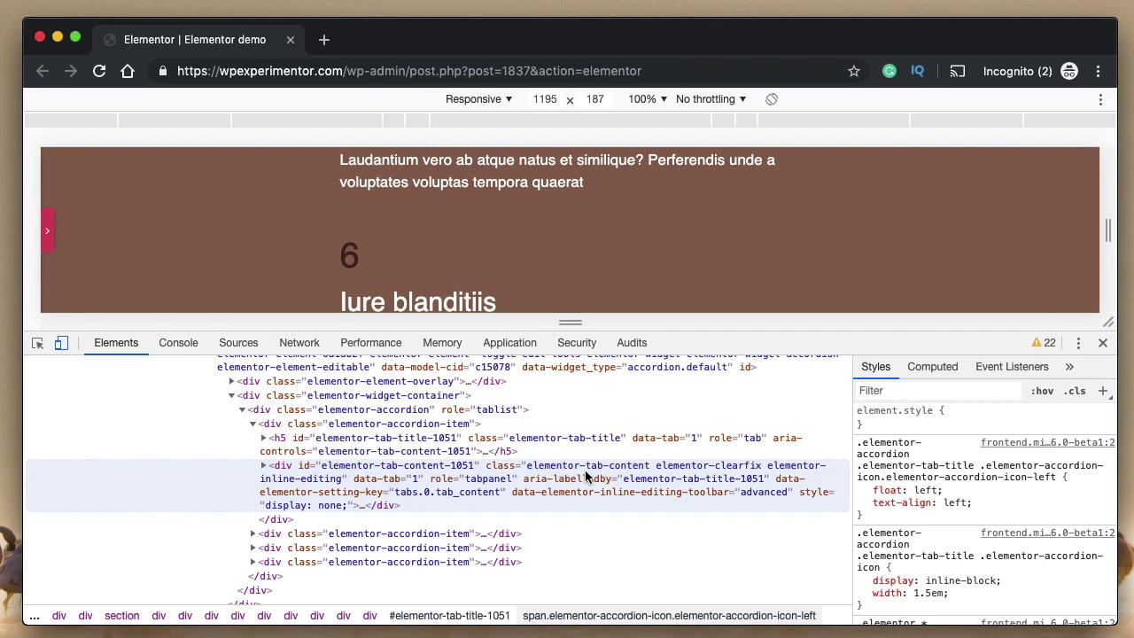
# Step: Examine the class list of the first accordion item's content div, highlighting elementor-tab-content, and close the inspector
pyautogui.doubleClick(635, 470)
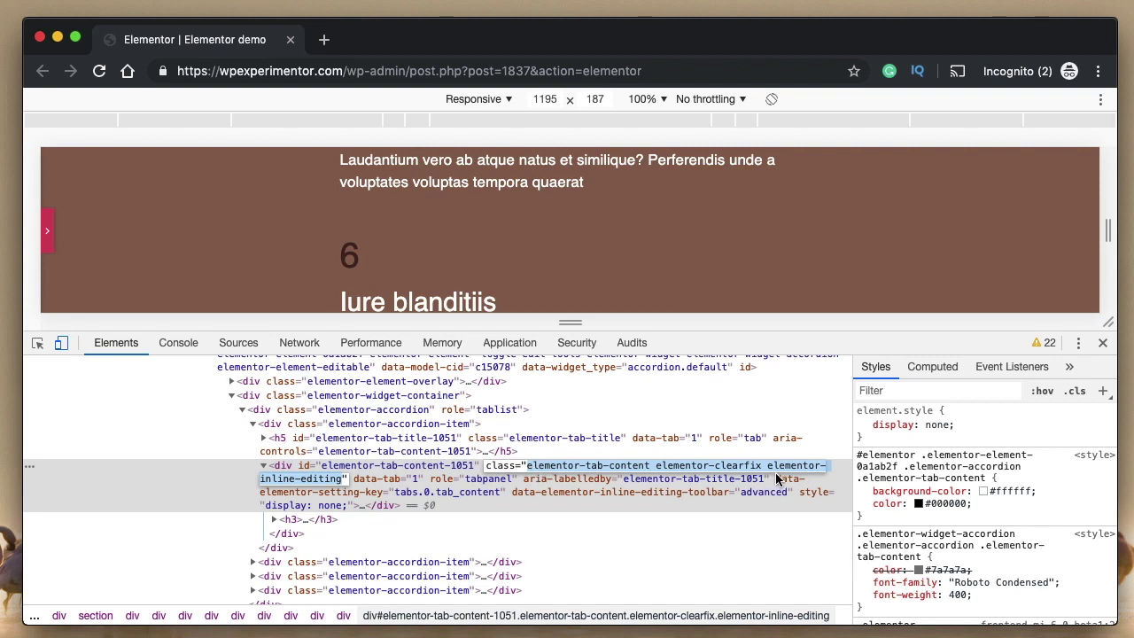
pyautogui.keyDown('shift'); pyautogui.click(649, 465); pyautogui.keyUp('shift')
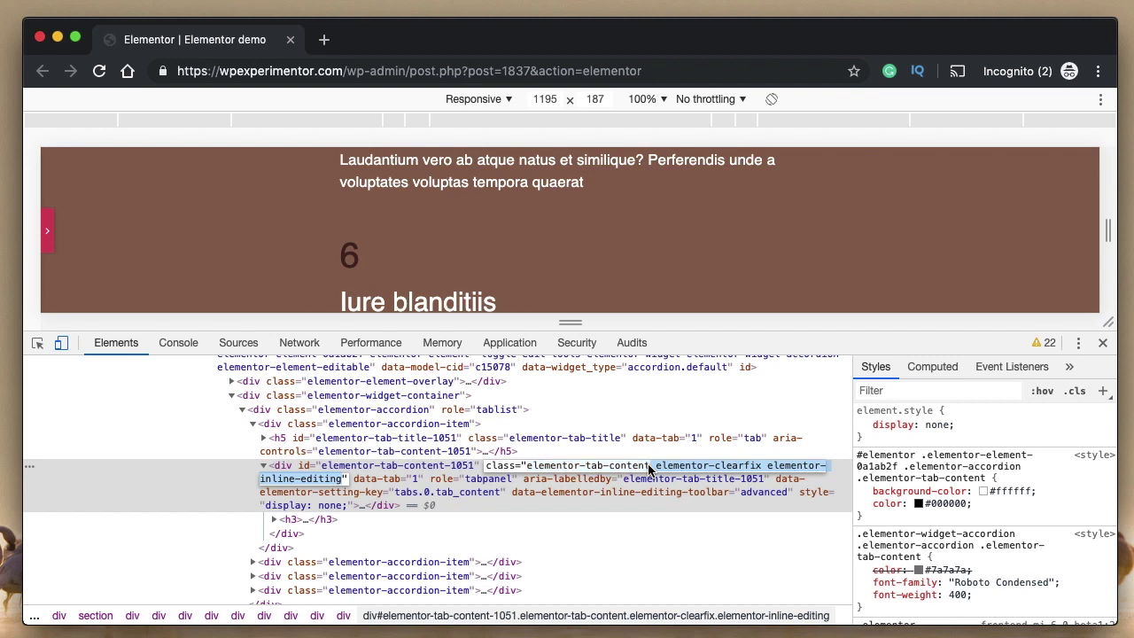
pyautogui.click(530, 468)
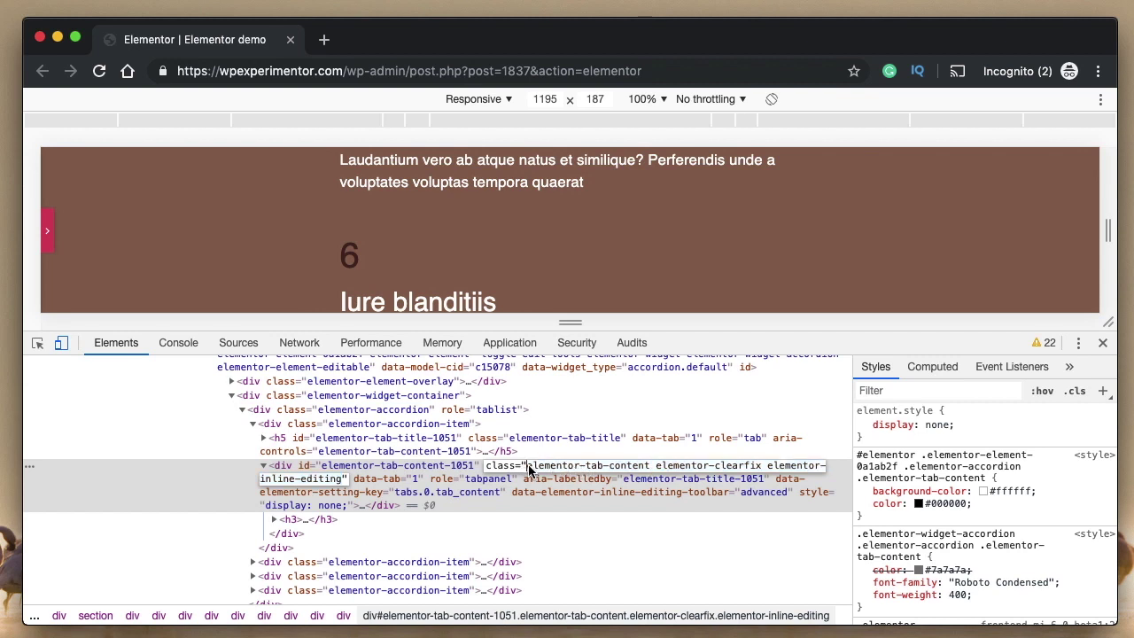
pyautogui.keyDown('shift'); pyautogui.click(649, 468); pyautogui.keyUp('shift')
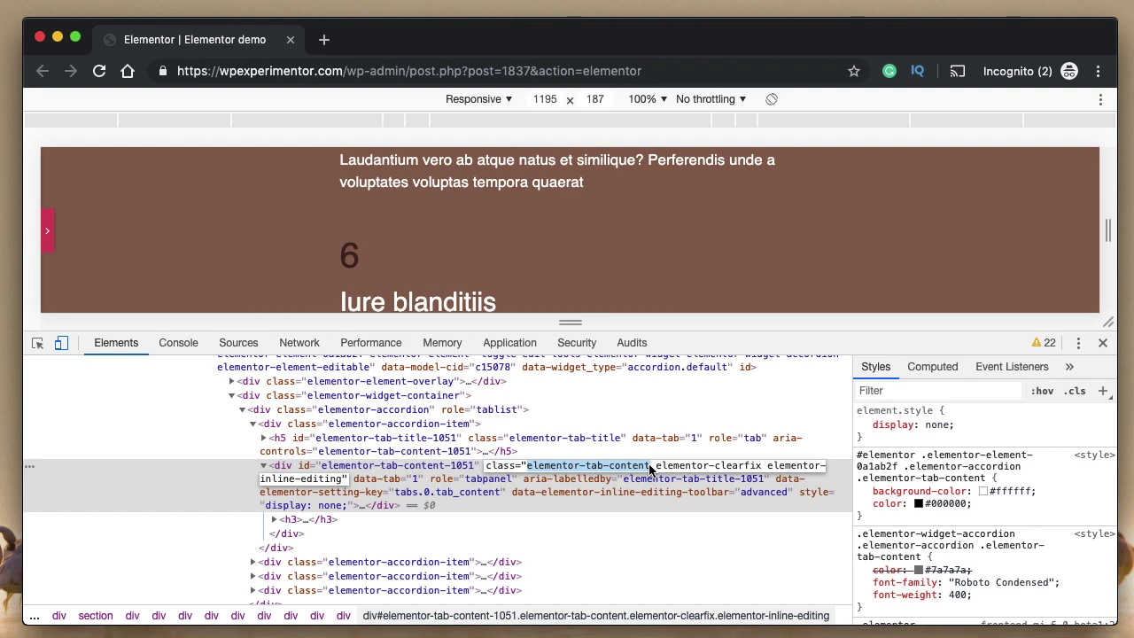
pyautogui.click(1104, 342)
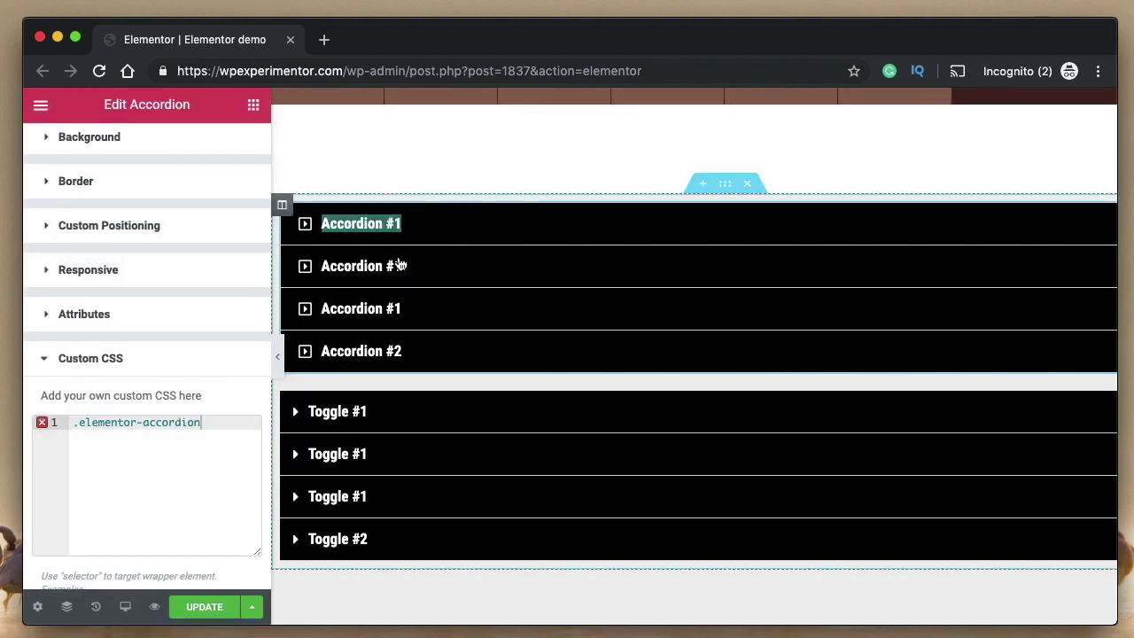
# Step: Expand the second accordion item and append :nth-child(1) after .elementor-accordion in the custom CSS
pyautogui.click(443, 266)
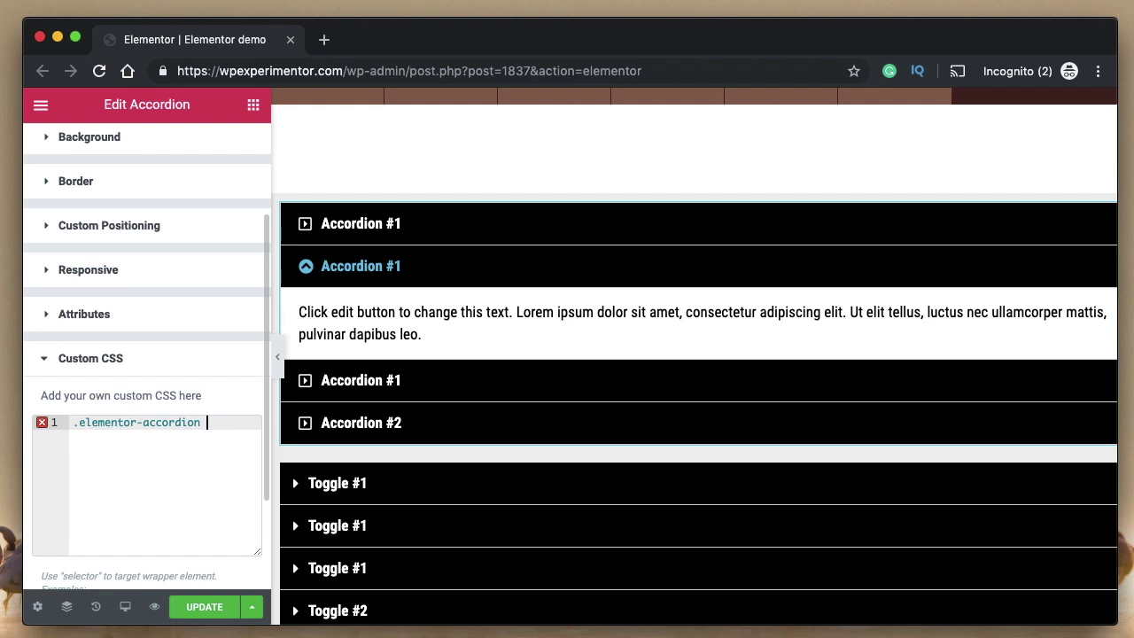
pyautogui.write('nth-child(')
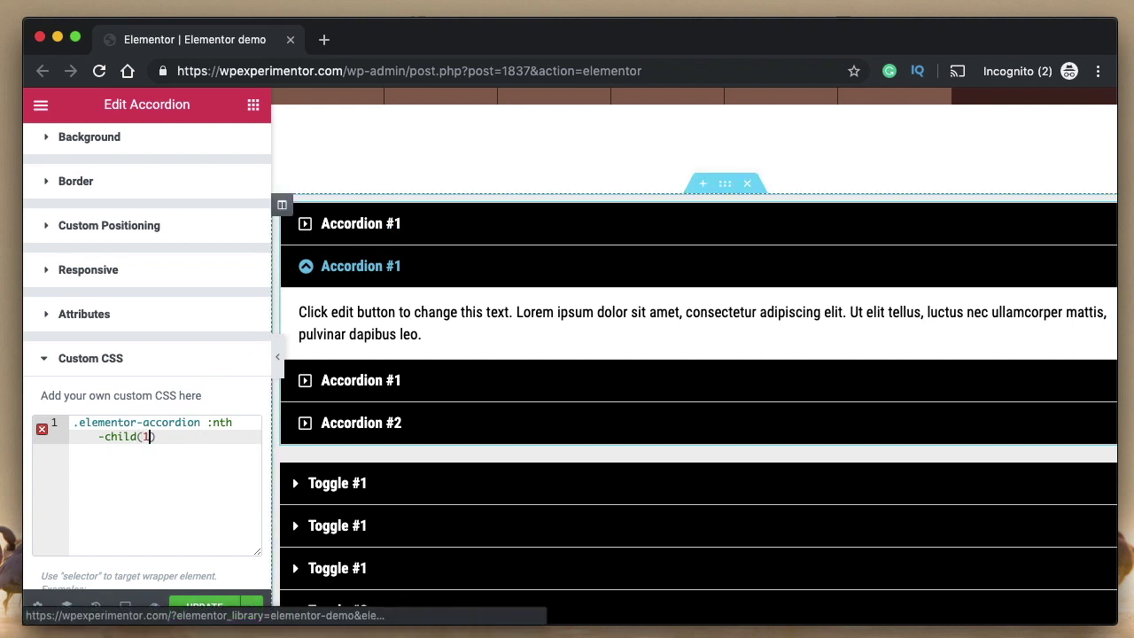
pyautogui.write('1)')
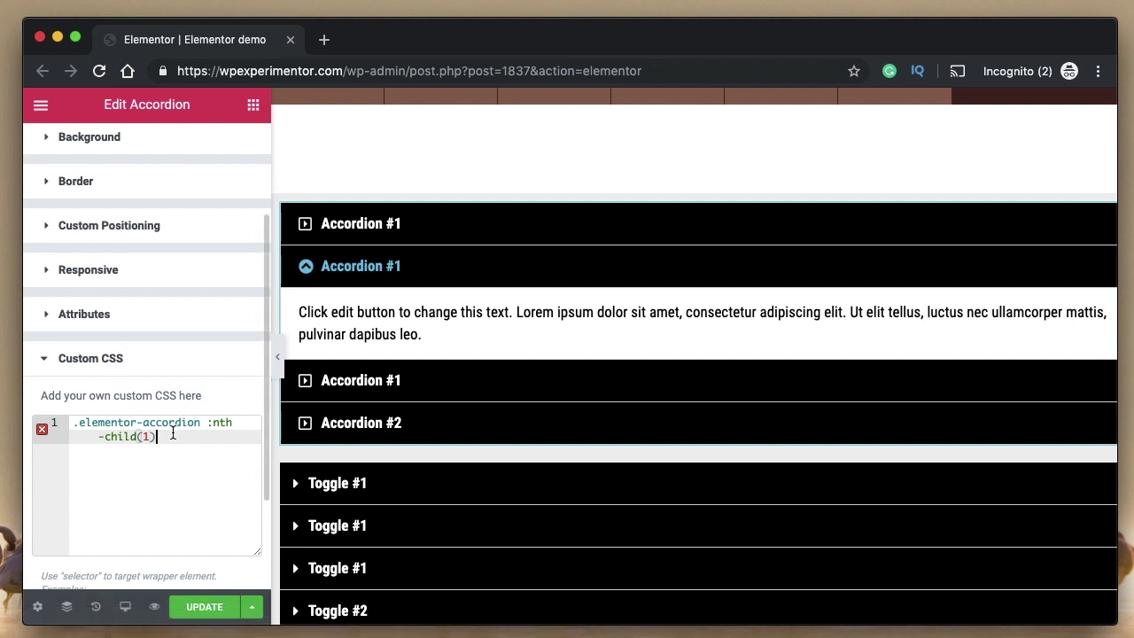
# Step: Append .elementor-tab-title to the custom CSS selector and add an empty declaration block in braces below it
pyautogui.write(' .elemento')
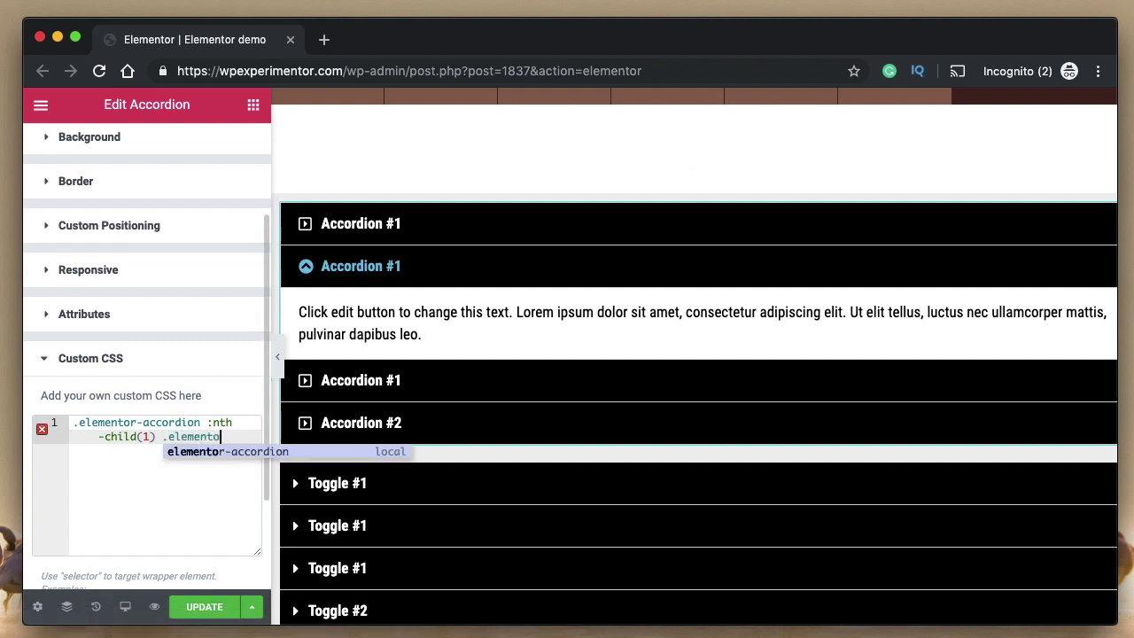
pyautogui.write('r-tab')
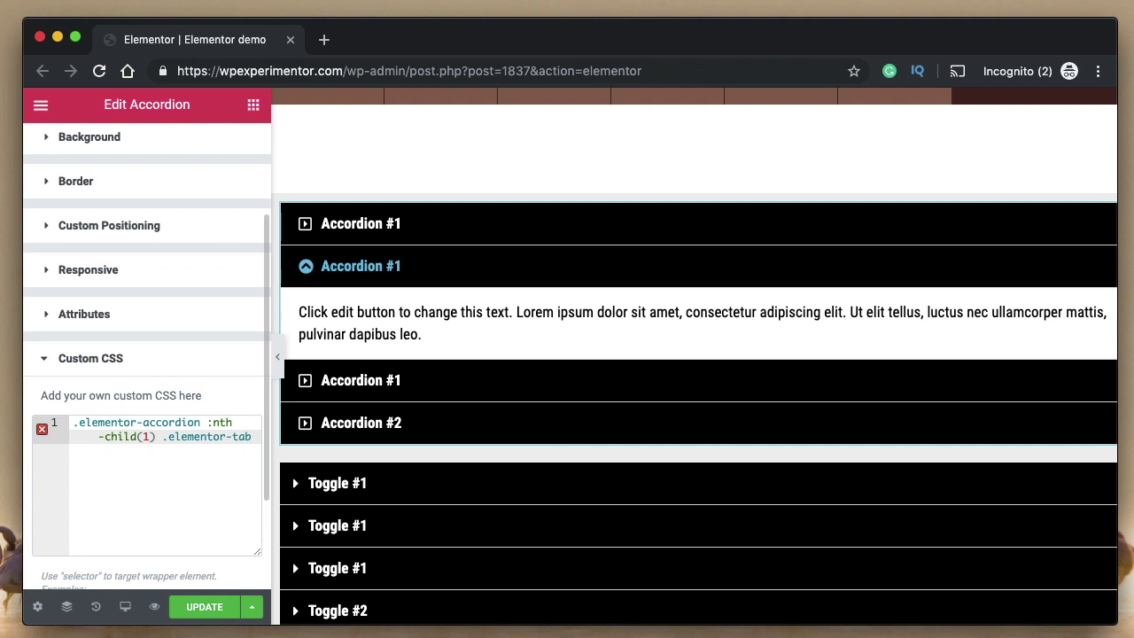
pyautogui.write('-title')
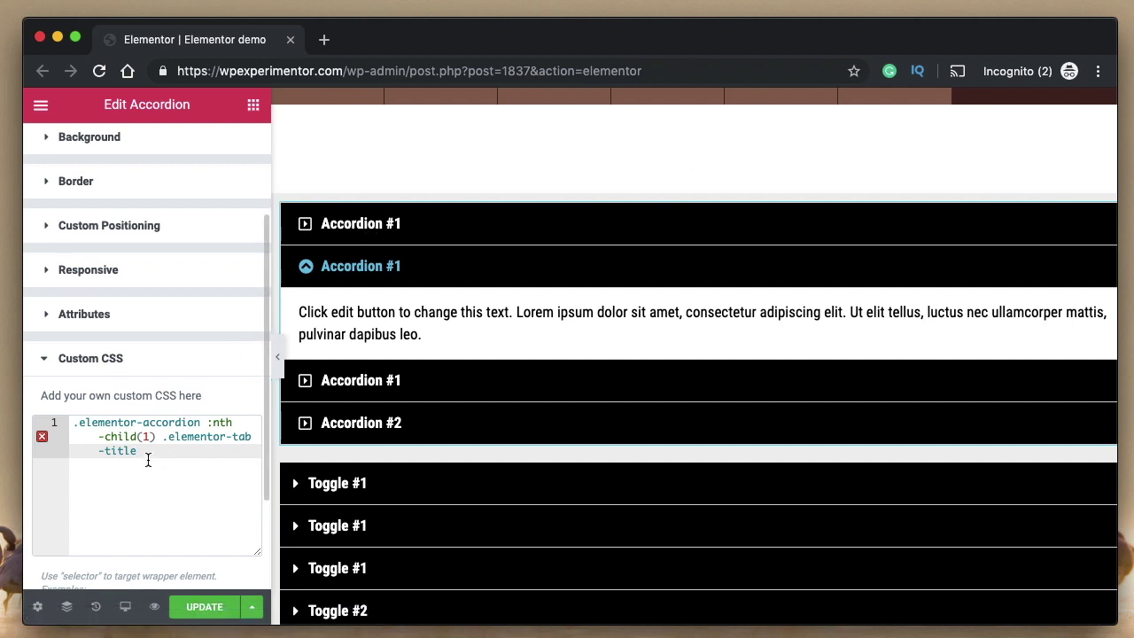
pyautogui.press('Return')
pyautogui.write('{')
pyautogui.press('Return')
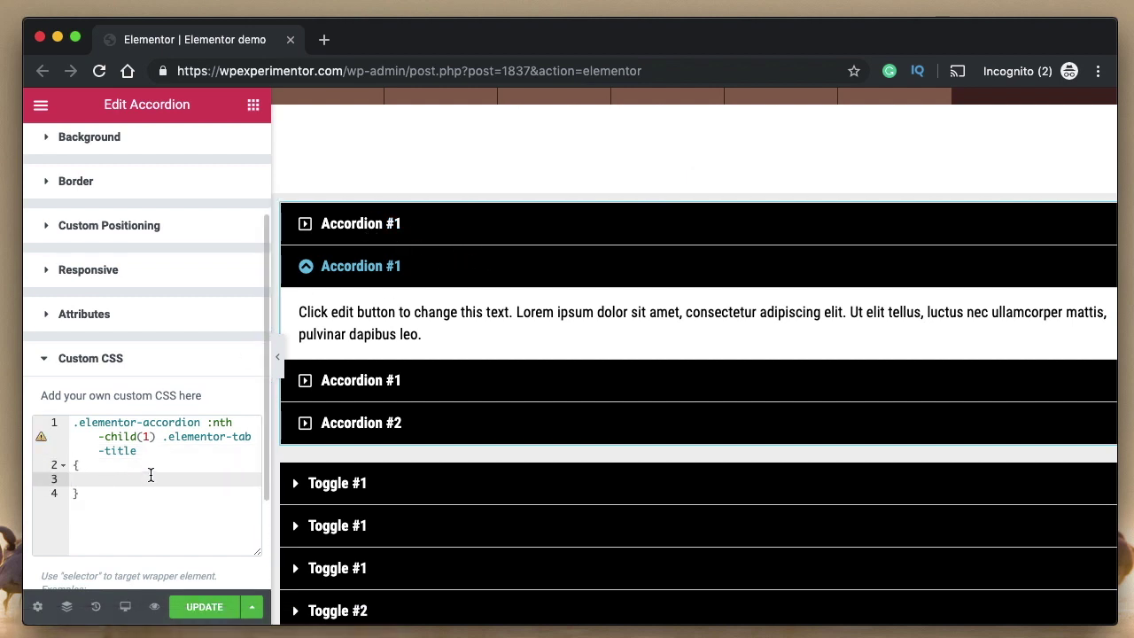
# Step: Add the declaration color:red!important; to the first accordion item's title rule in the custom CSS
pyautogui.write('colo')
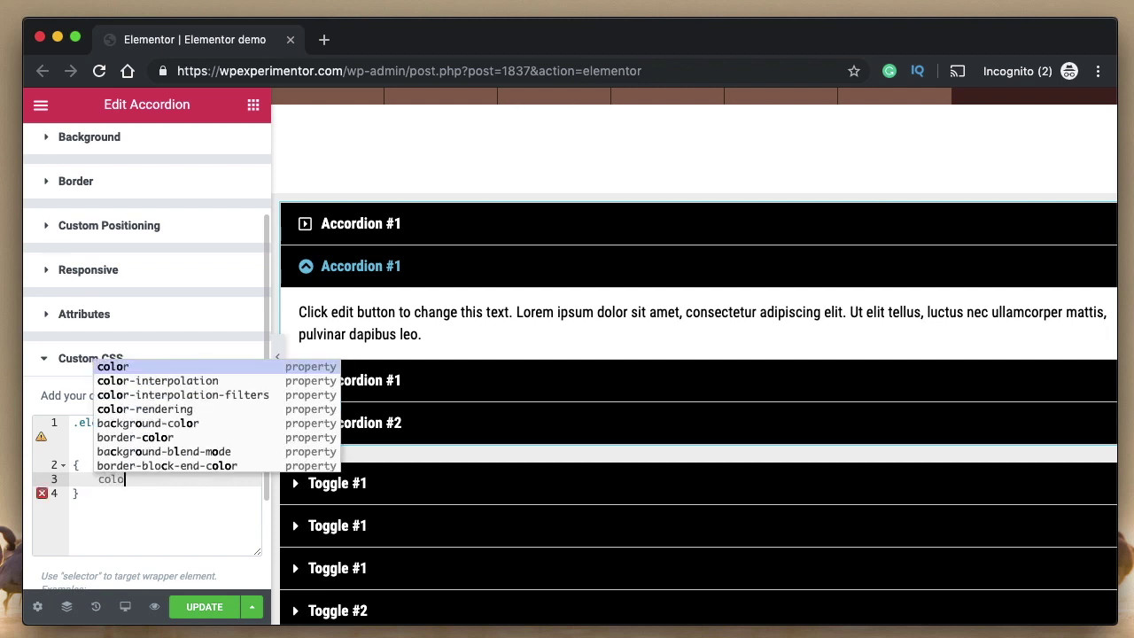
pyautogui.write('r:red')
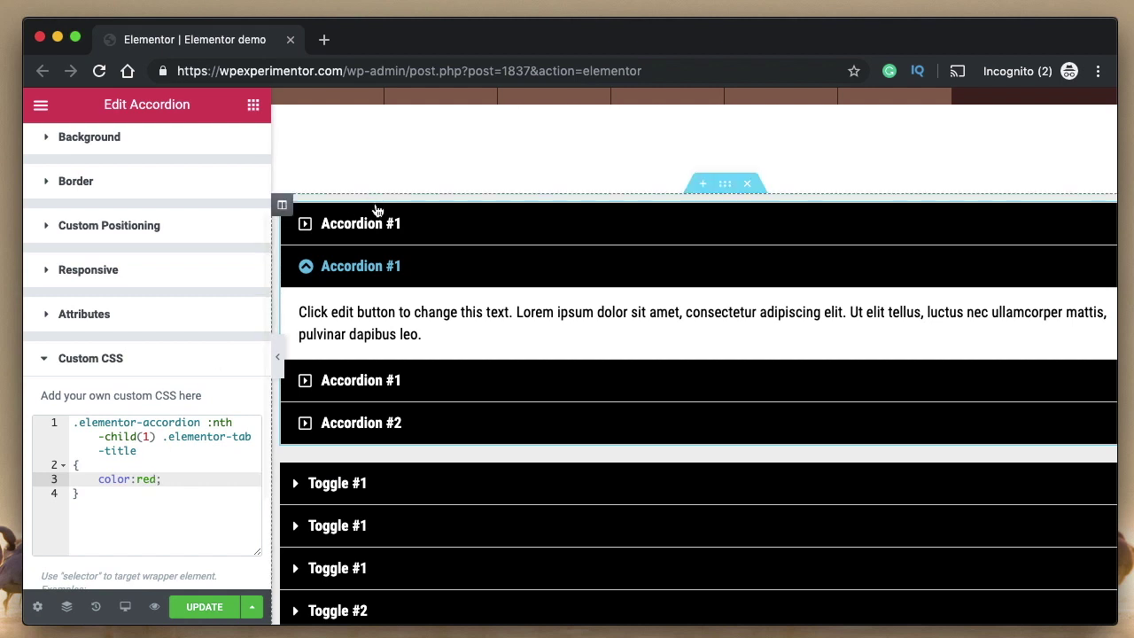
pyautogui.write(';')
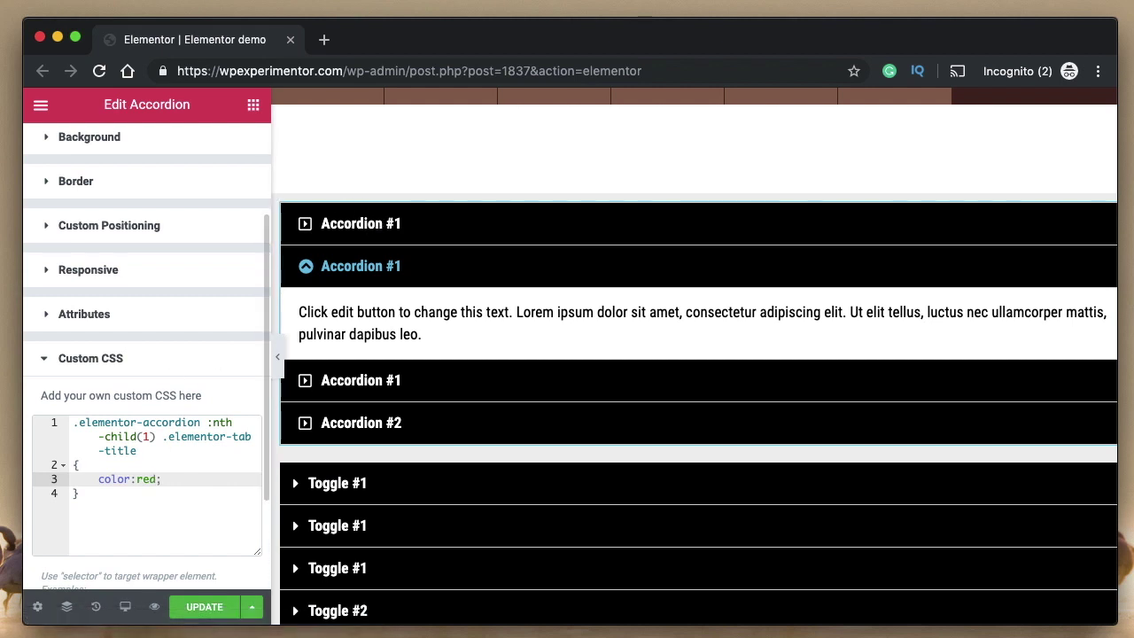
pyautogui.press('Left')
pyautogui.write('!important')
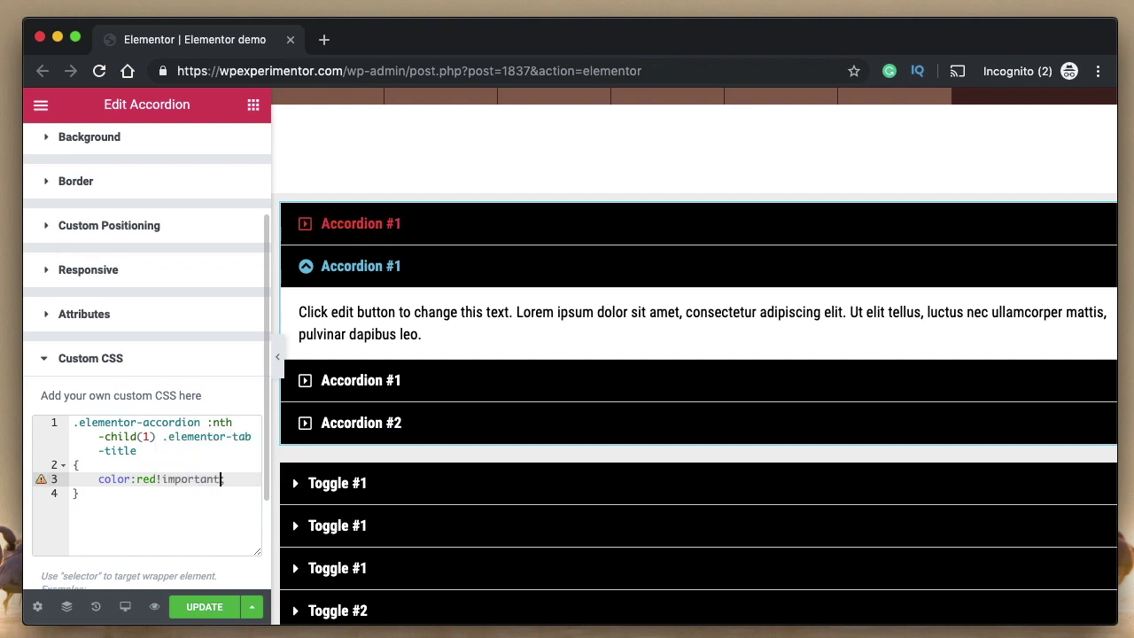
# Step: Change the title rule's color value to pink, keeping the !important flag
pyautogui.doubleClick(188, 481)
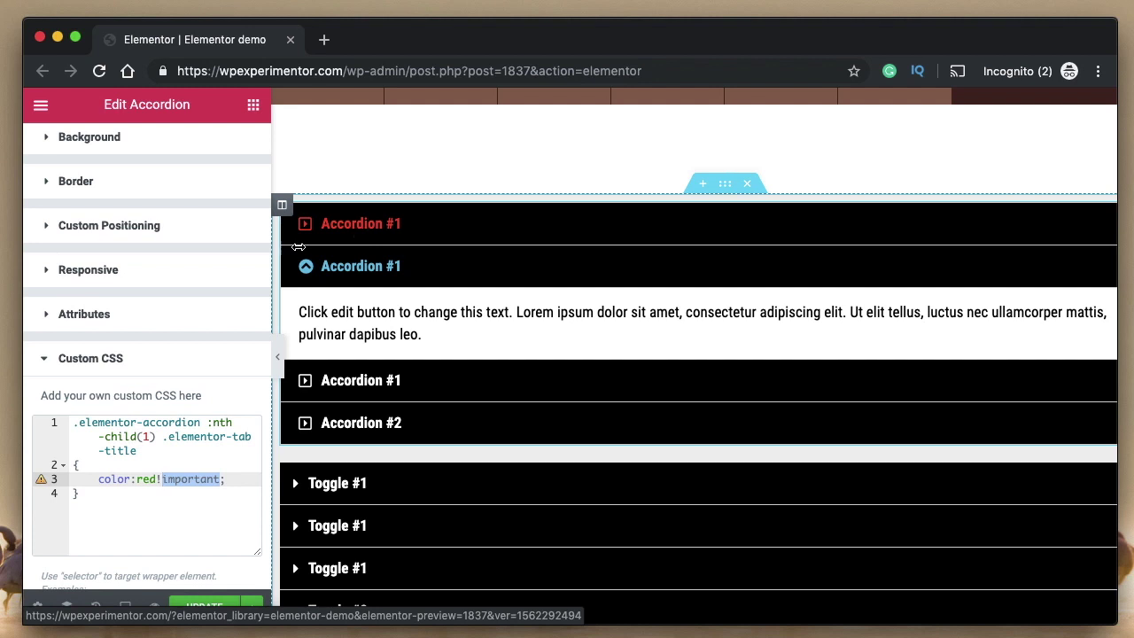
pyautogui.doubleClick(147, 479)
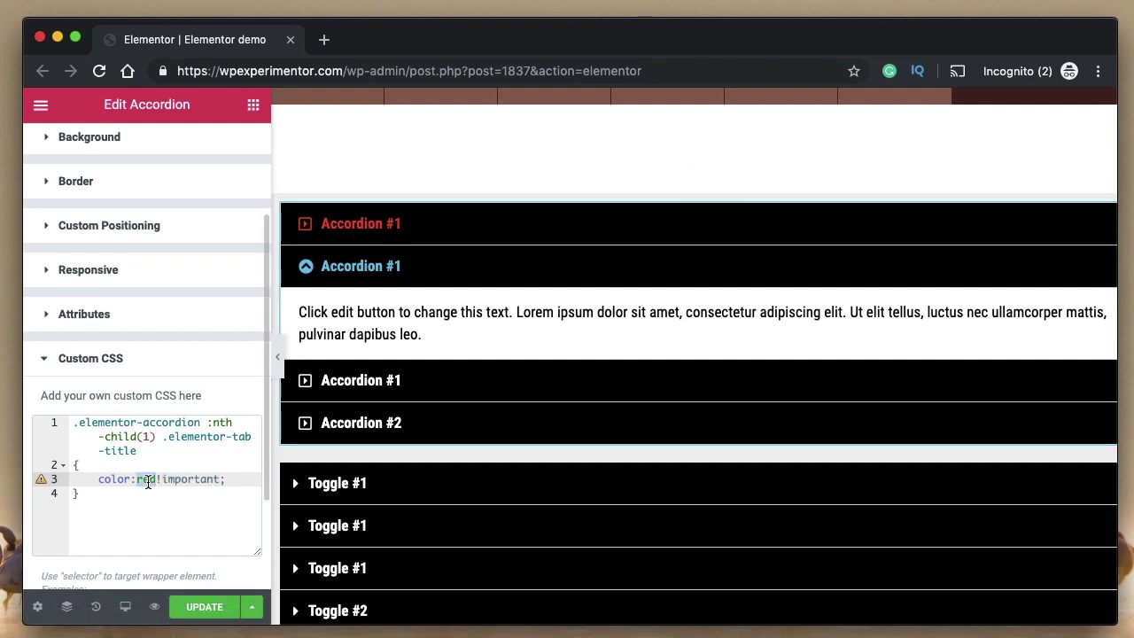
pyautogui.write('pink')
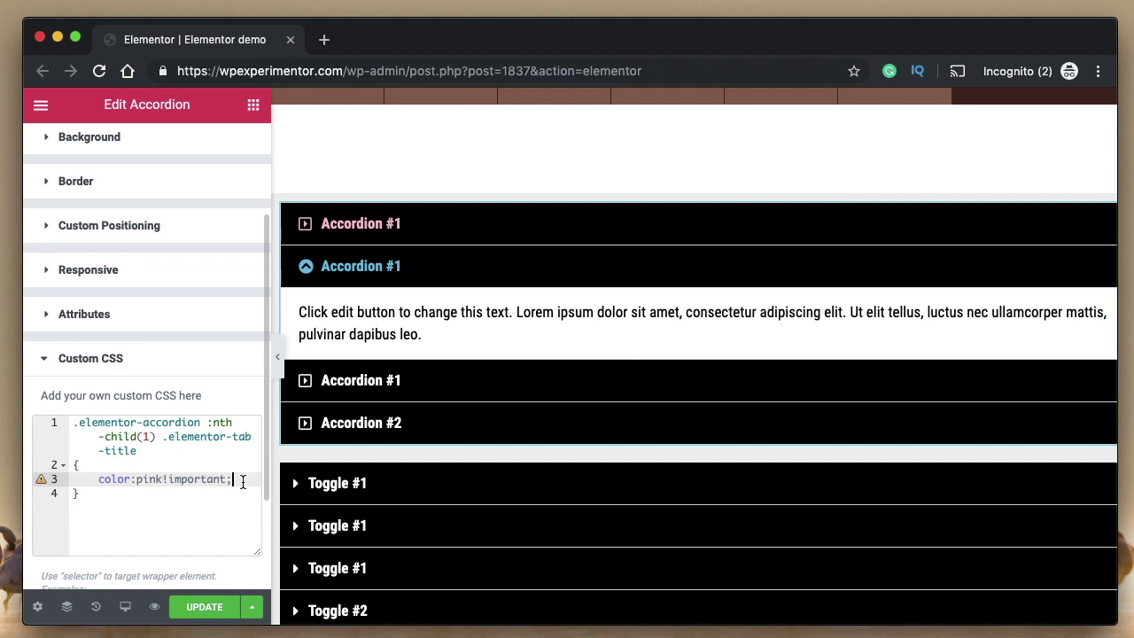
# Step: Add a font-size: 20px; declaration below the color in the title rule
pyautogui.press('Return')
pyautogui.write('font')
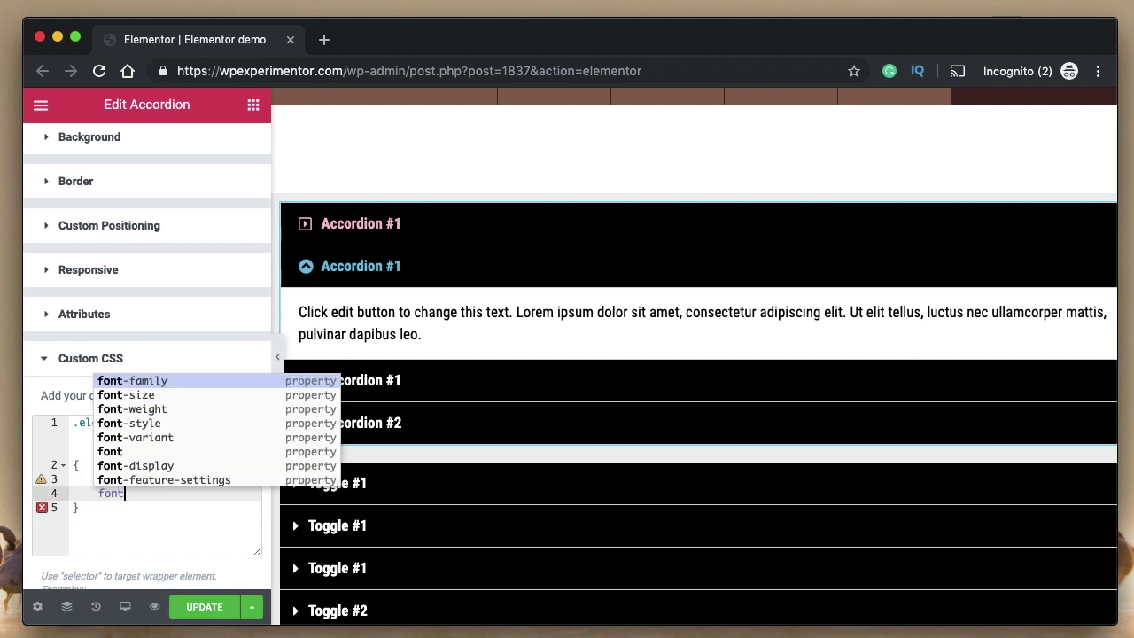
pyautogui.press('Down')
pyautogui.press('Return')
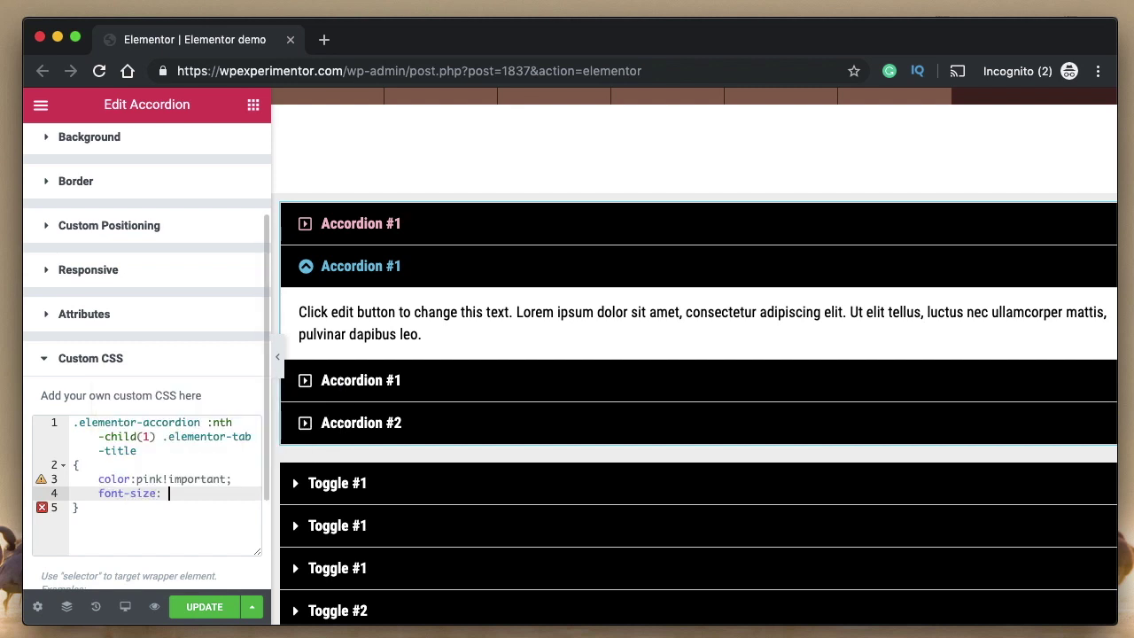
pyautogui.write('20px;')
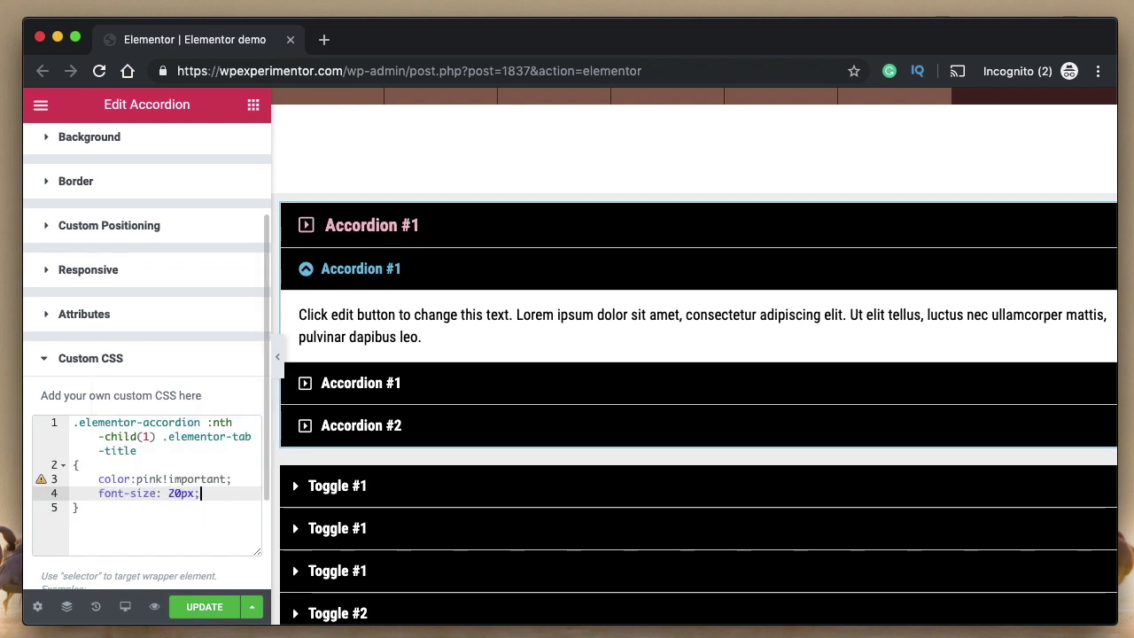
# Step: Add a font-family declaration with the value Times New Roman to the title rule
pyautogui.press('Return')
pyautogui.write('fon')
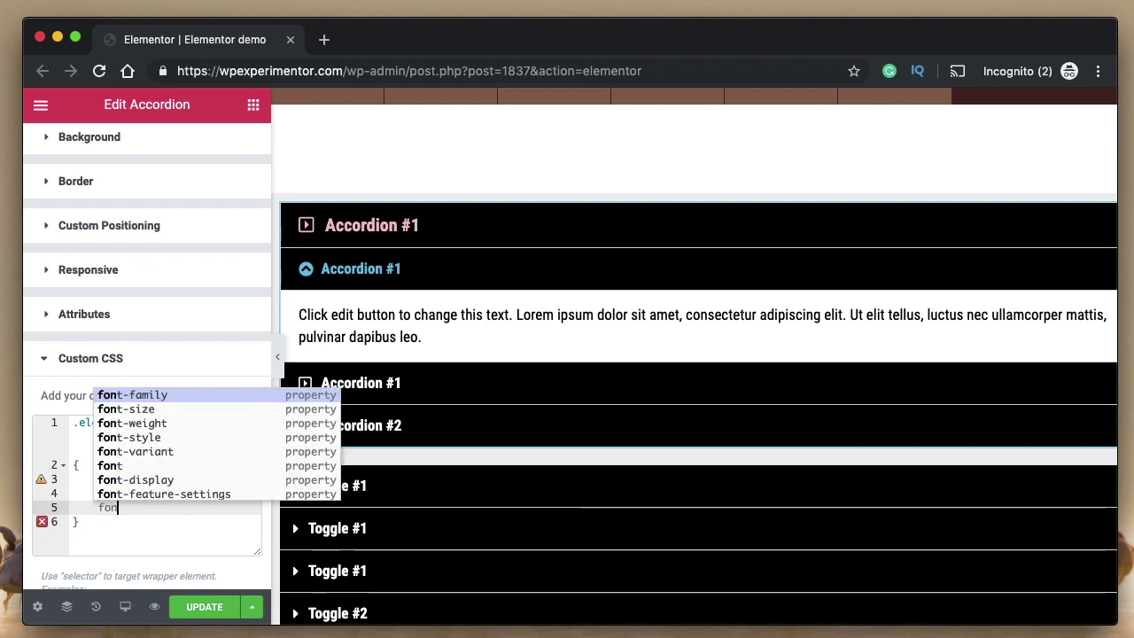
pyautogui.press('Return')
pyautogui.write('T')
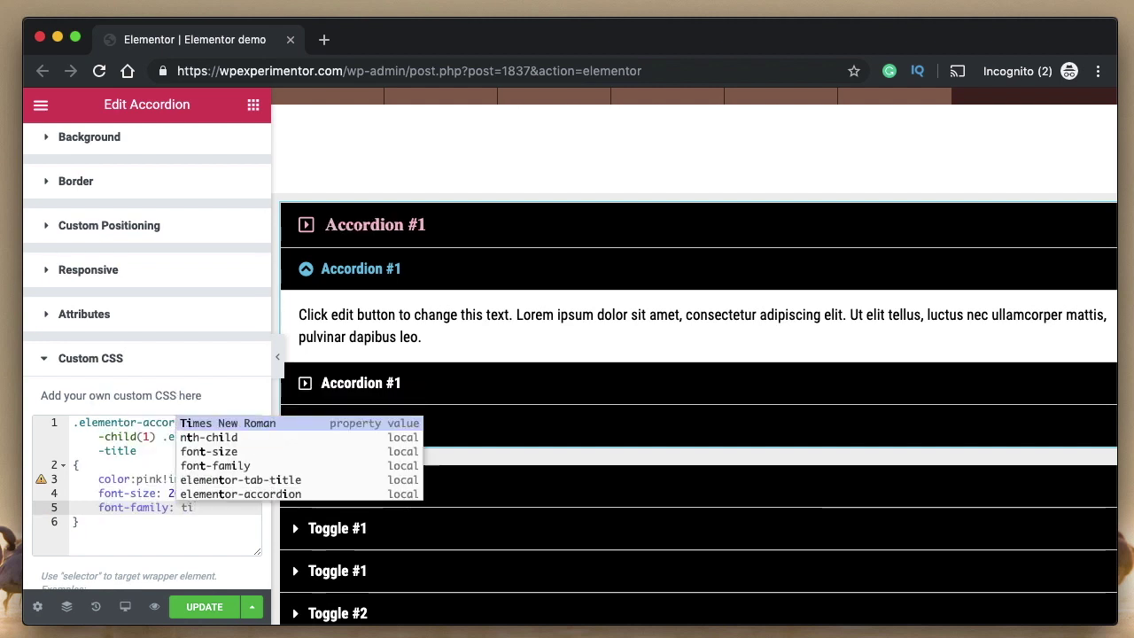
pyautogui.press('Return')
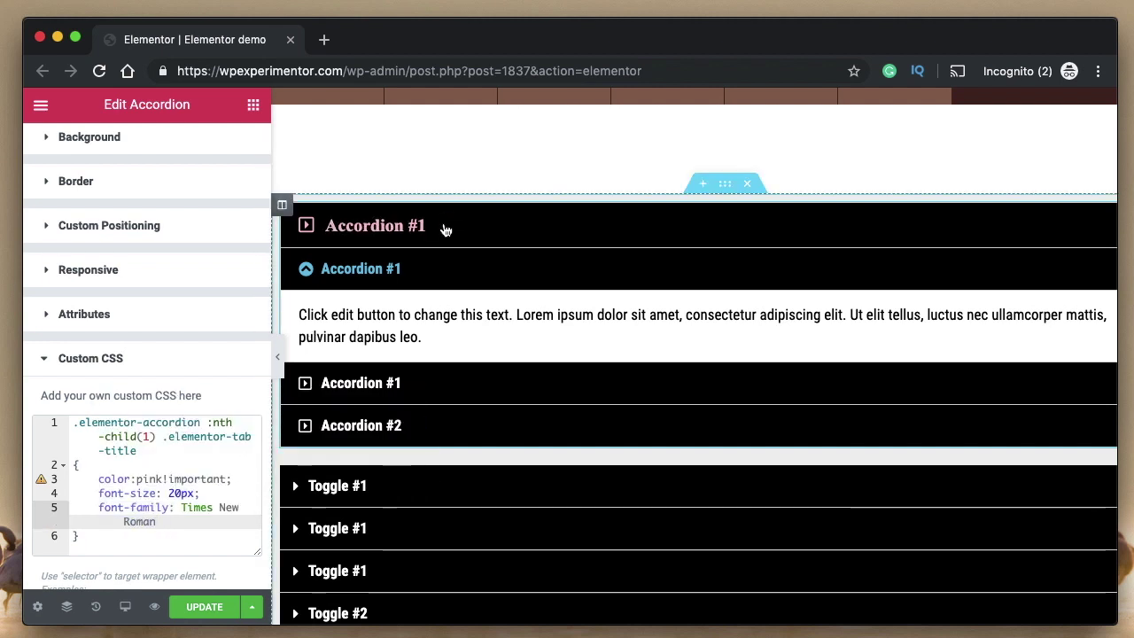
# Step: Highlight the title class in the first rule's selector and expand the first accordion item in the preview
pyautogui.doubleClick(173, 436)
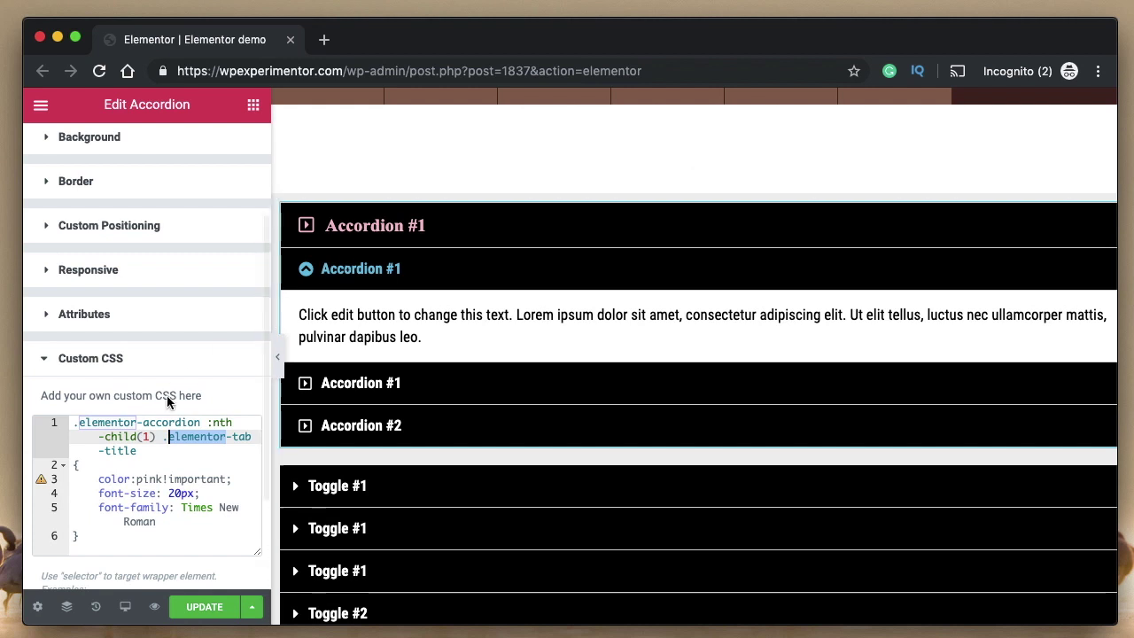
pyautogui.click(156, 436)
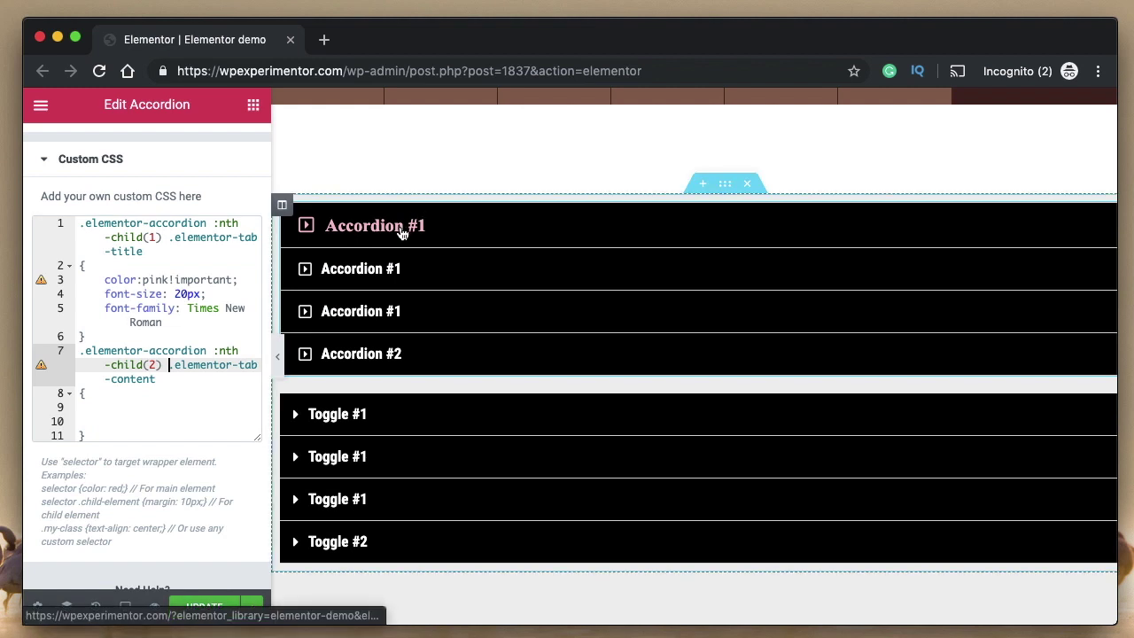
pyautogui.click(401, 232)
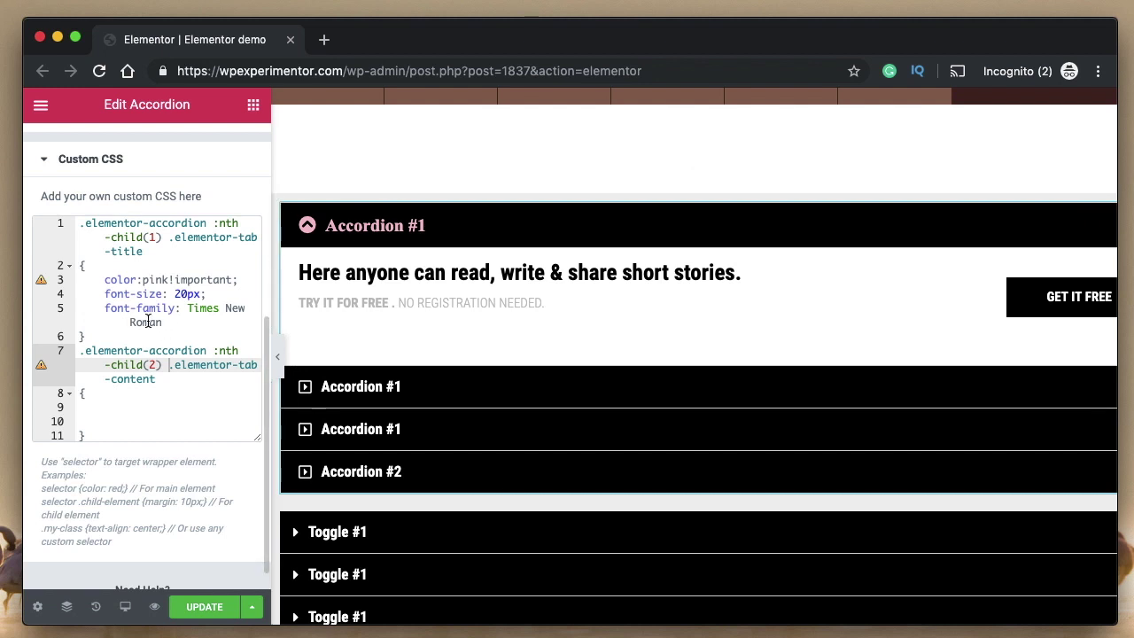
# Step: Review the accordion's title style settings and its typography options, reset the typography to default, and collapse the title section
pyautogui.scroll(5, 147, 325)
pyautogui.click(148, 150)
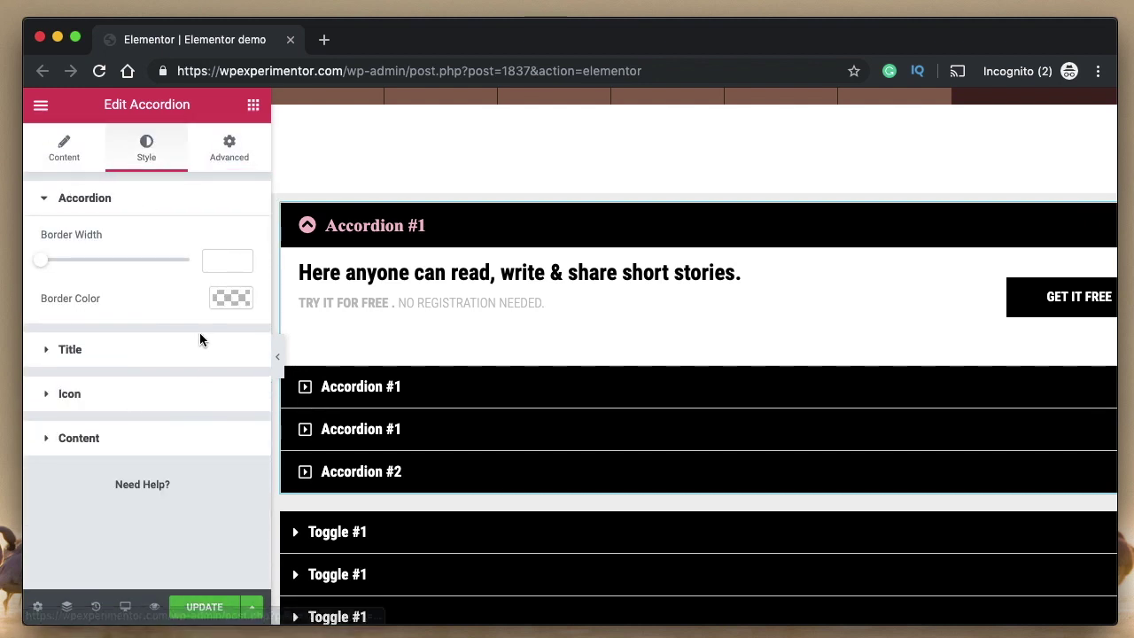
pyautogui.click(126, 365)
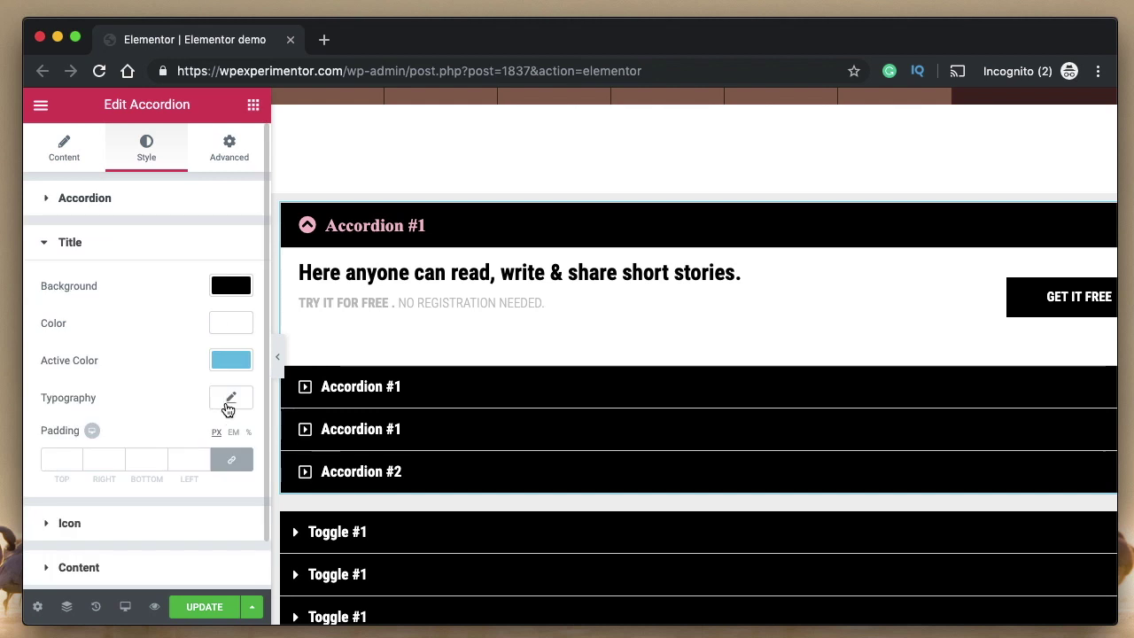
pyautogui.click(227, 398)
pyautogui.scroll(-3, 148, 448)
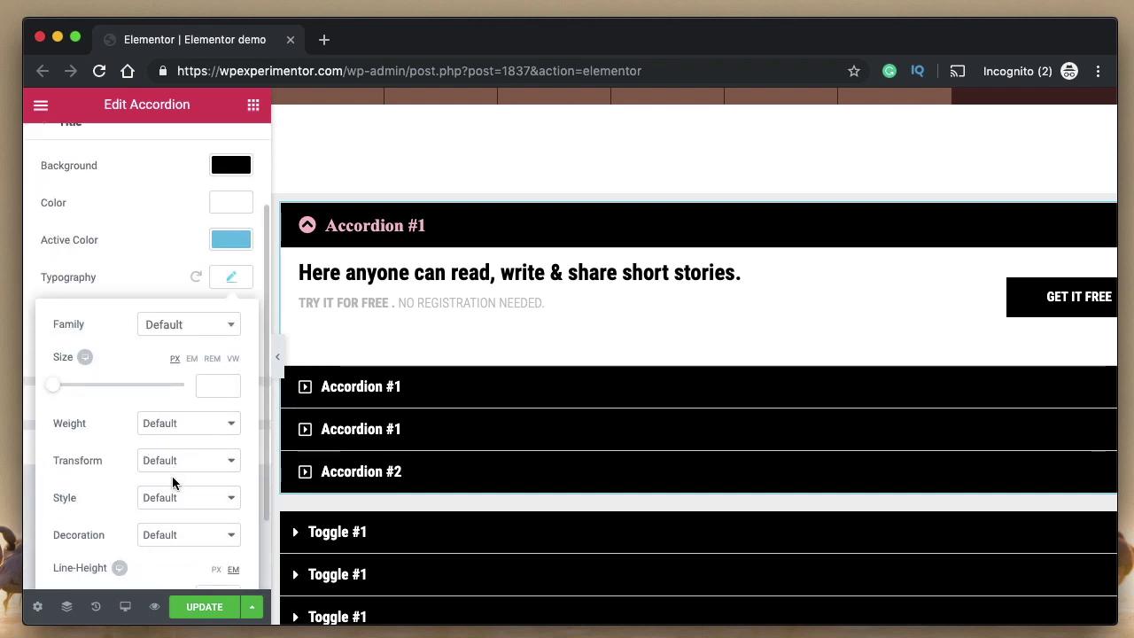
pyautogui.scroll(-2, 174, 501)
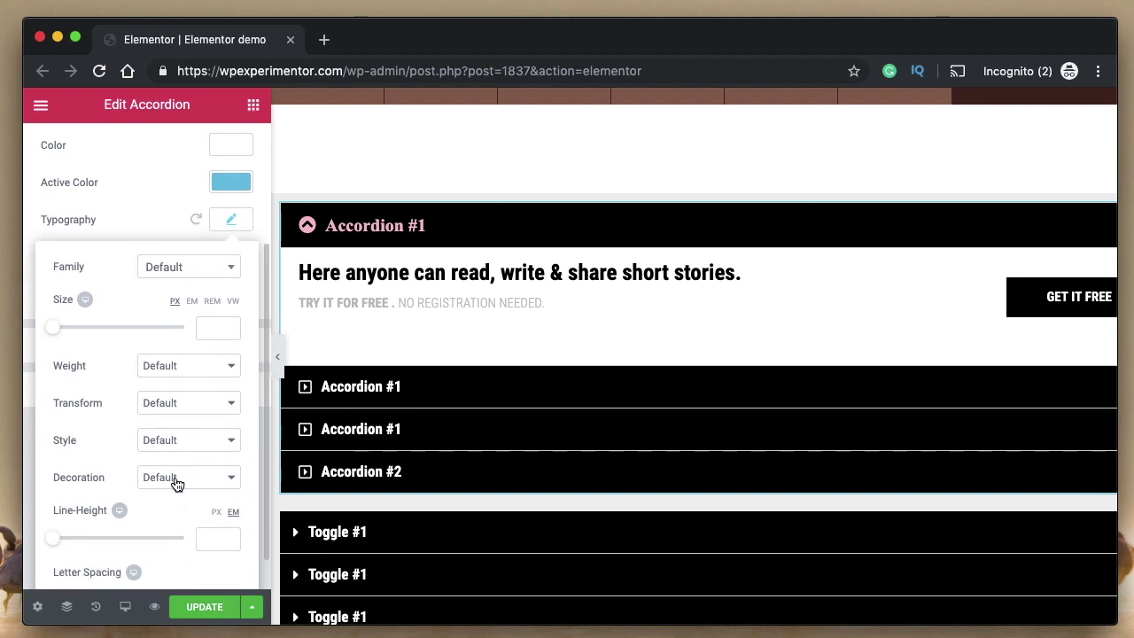
pyautogui.scroll(-1, 175, 482)
pyautogui.scroll(5, 178, 456)
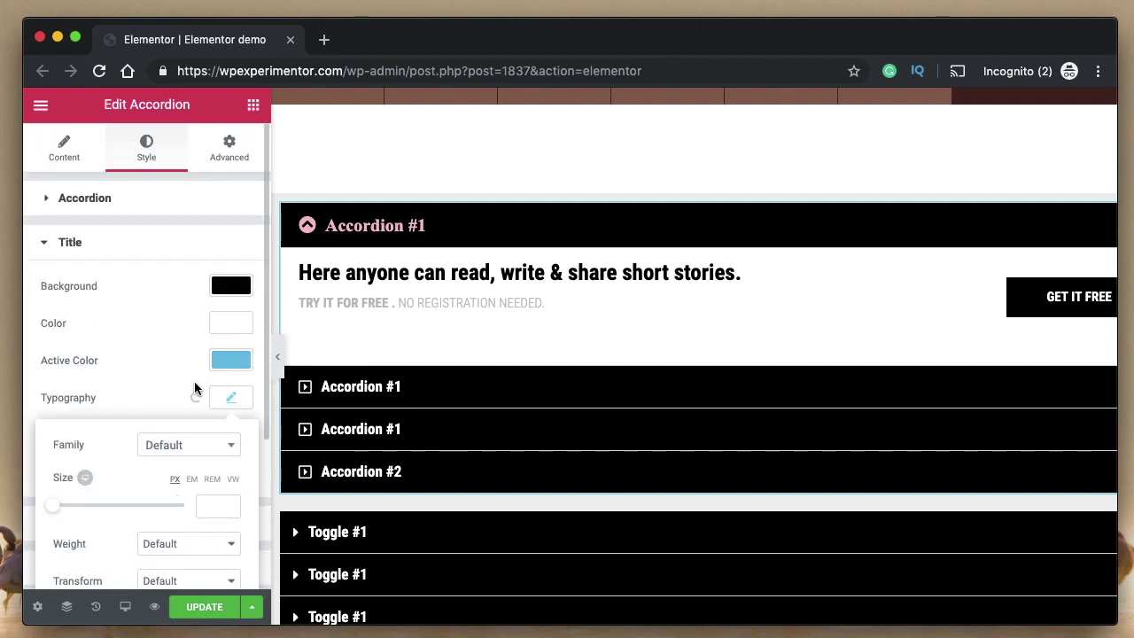
pyautogui.click(198, 401)
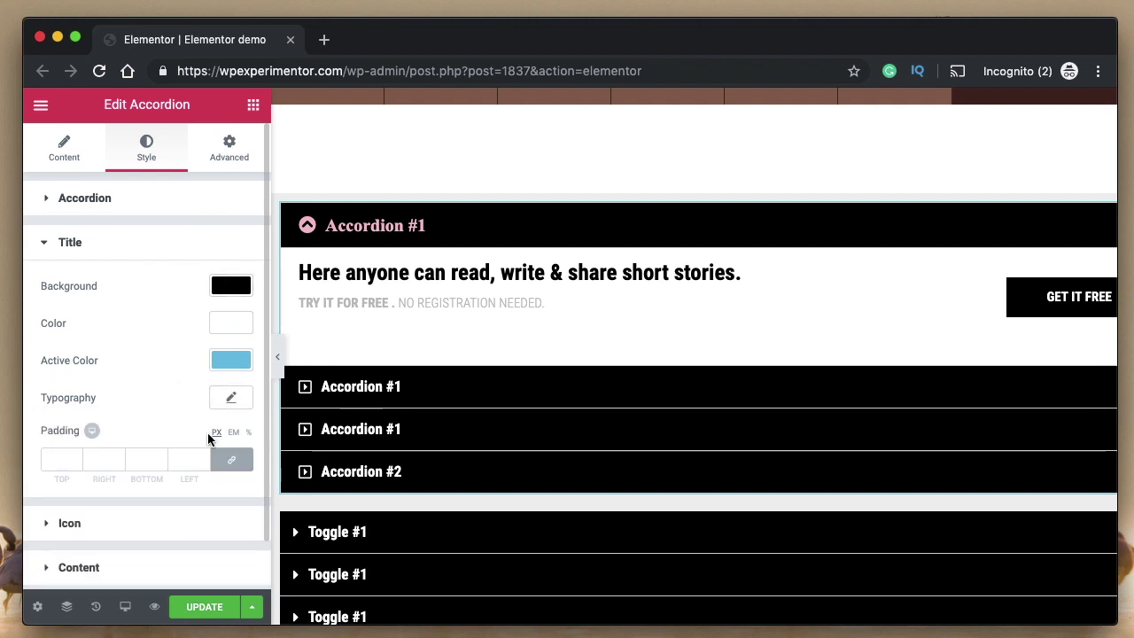
pyautogui.click(132, 244)
# Step: Reopen the accordion's custom CSS and end the Times New Roman declaration with a semicolon
pyautogui.click(223, 163)
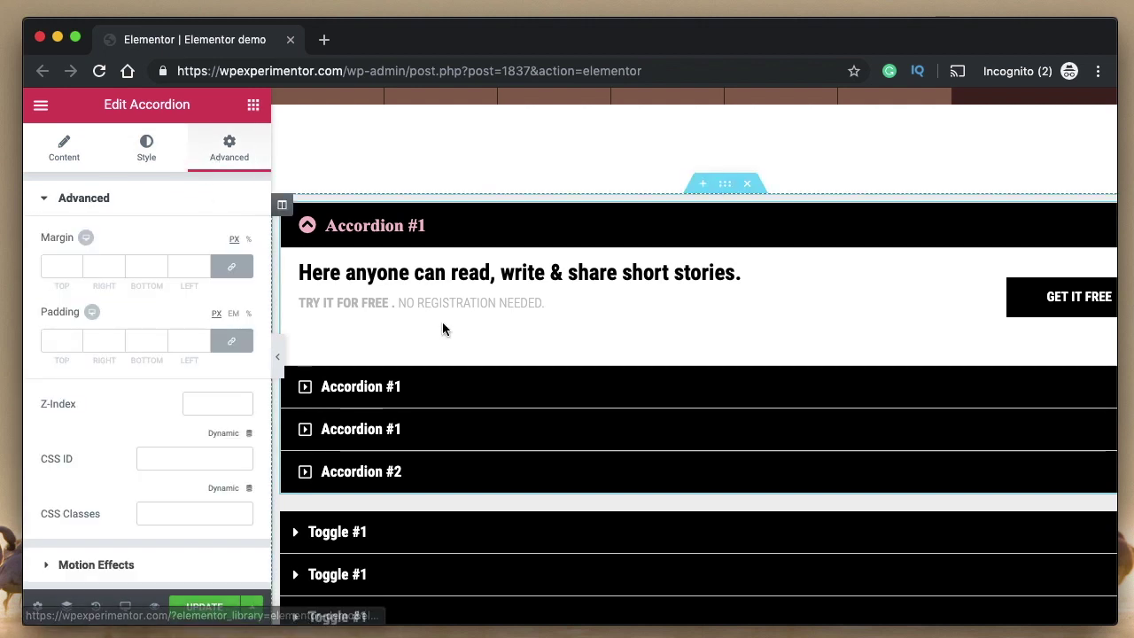
pyautogui.scroll(-5, 112, 461)
pyautogui.click(127, 511)
pyautogui.scroll(-4, 124, 505)
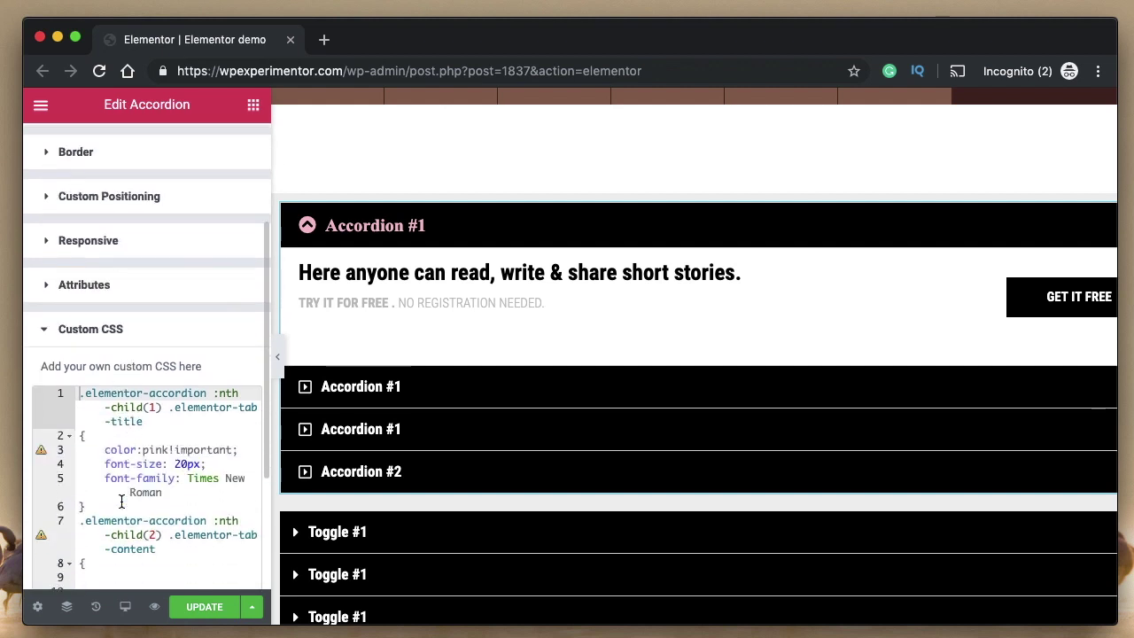
pyautogui.click(183, 490)
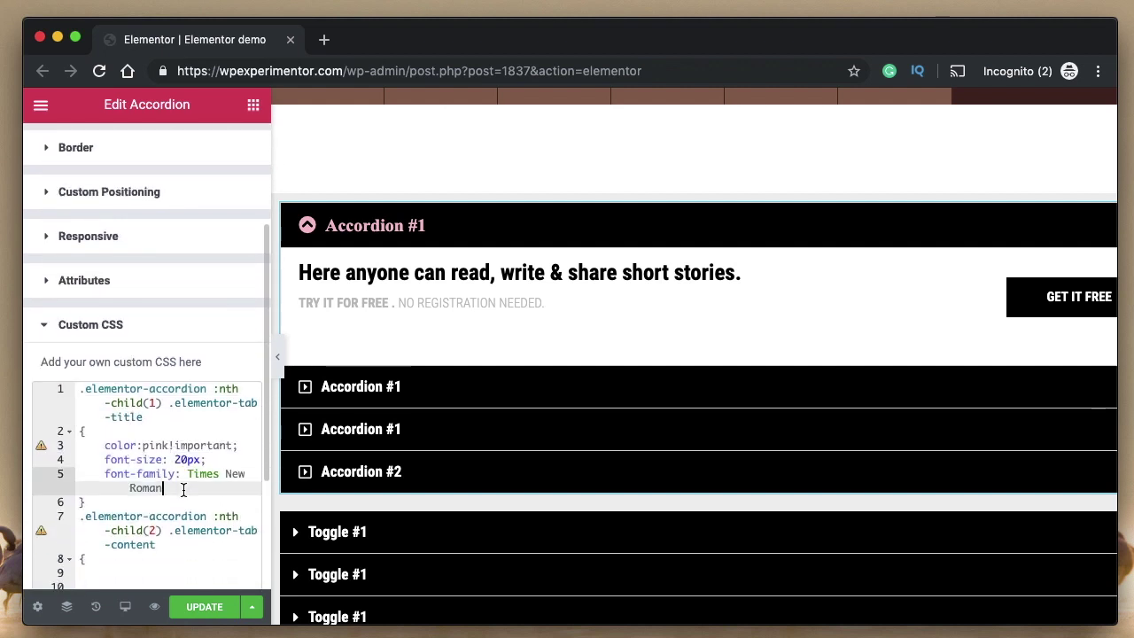
pyautogui.write(';')
# Step: Add a text-decoration: underline; declaration on a new line at the end of the title rule
pyautogui.press('Return')
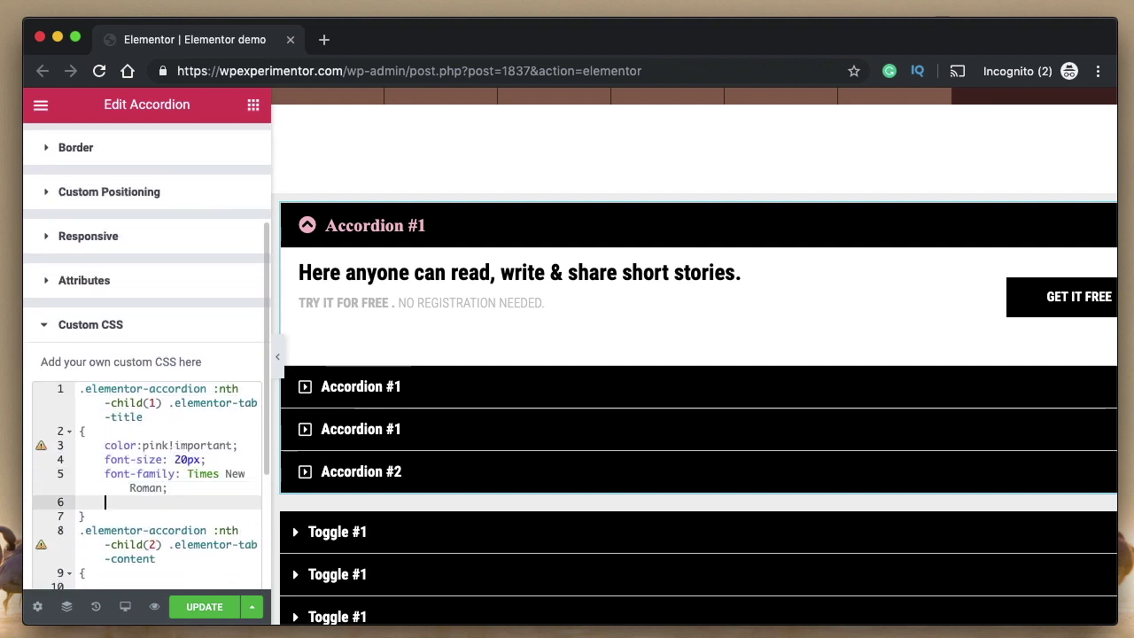
pyautogui.write('deco')
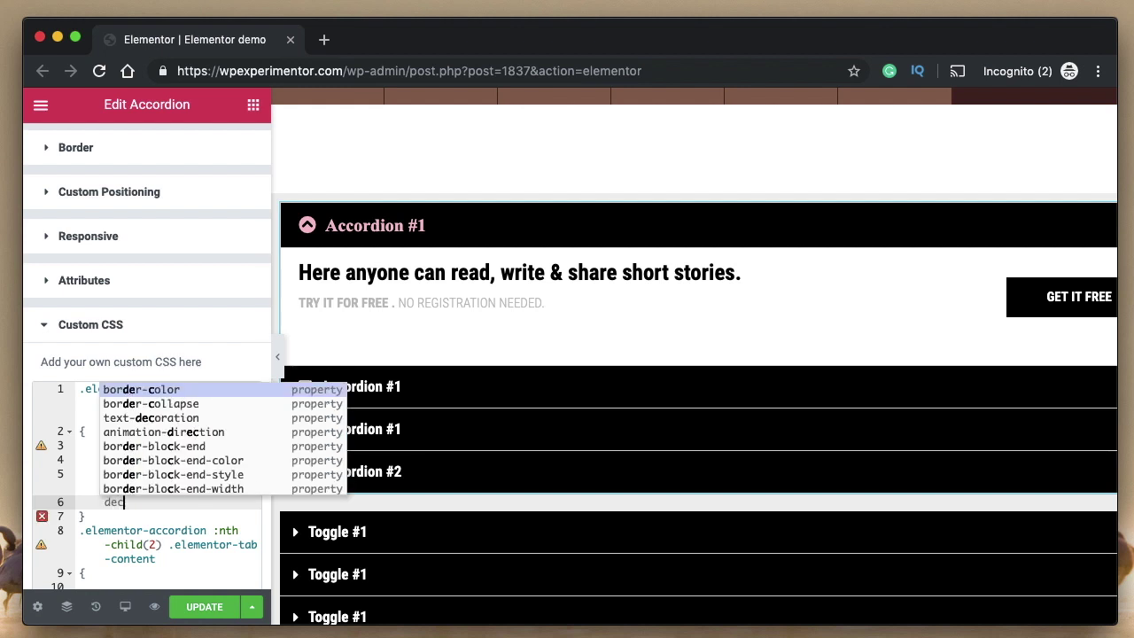
pyautogui.click(182, 419)
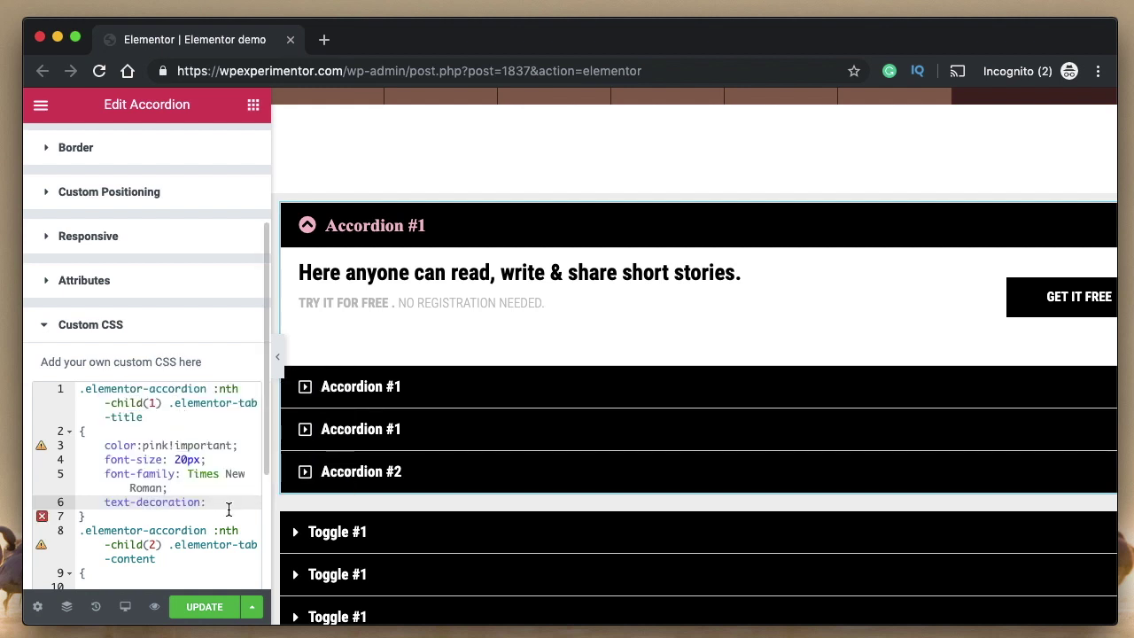
pyautogui.write('underline;')
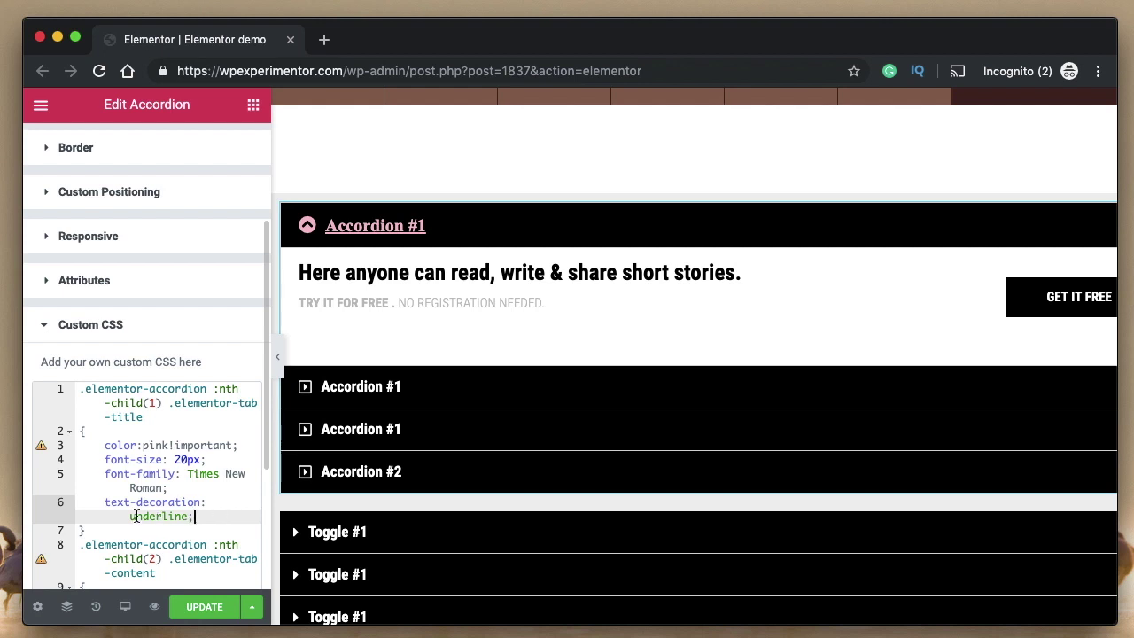
# Step: Delete the text-decoration declaration from the title rule and undo the deletion
pyautogui.keyDown('shift'); pyautogui.click(104, 502); pyautogui.keyUp('shift')
pyautogui.press('BackSpace')
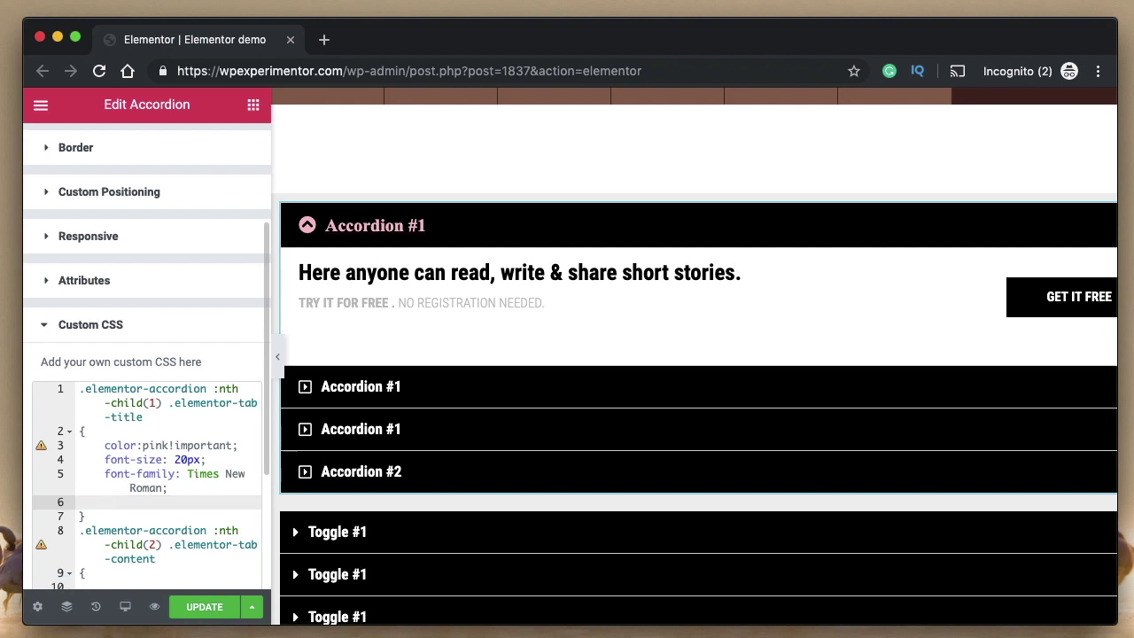
pyautogui.press('super+z')
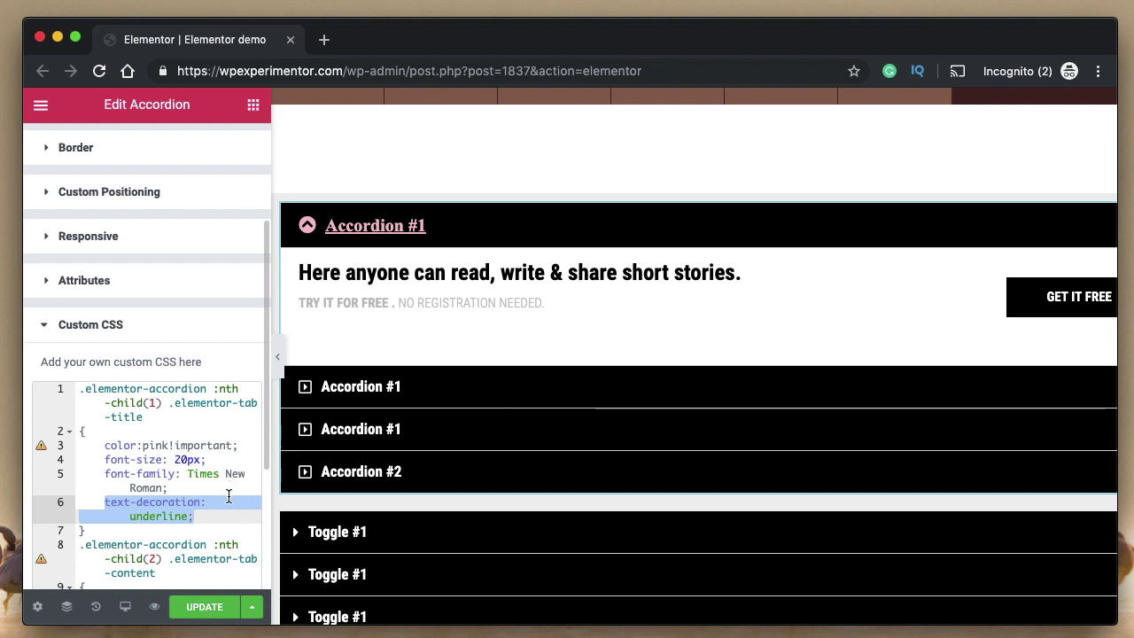
pyautogui.click(229, 497)
# Step: Examine the second rule's selector, highlighting the accordion class and the nth-child(2) part that targets the item's content
pyautogui.scroll(-3, 227, 487)
pyautogui.click(187, 439)
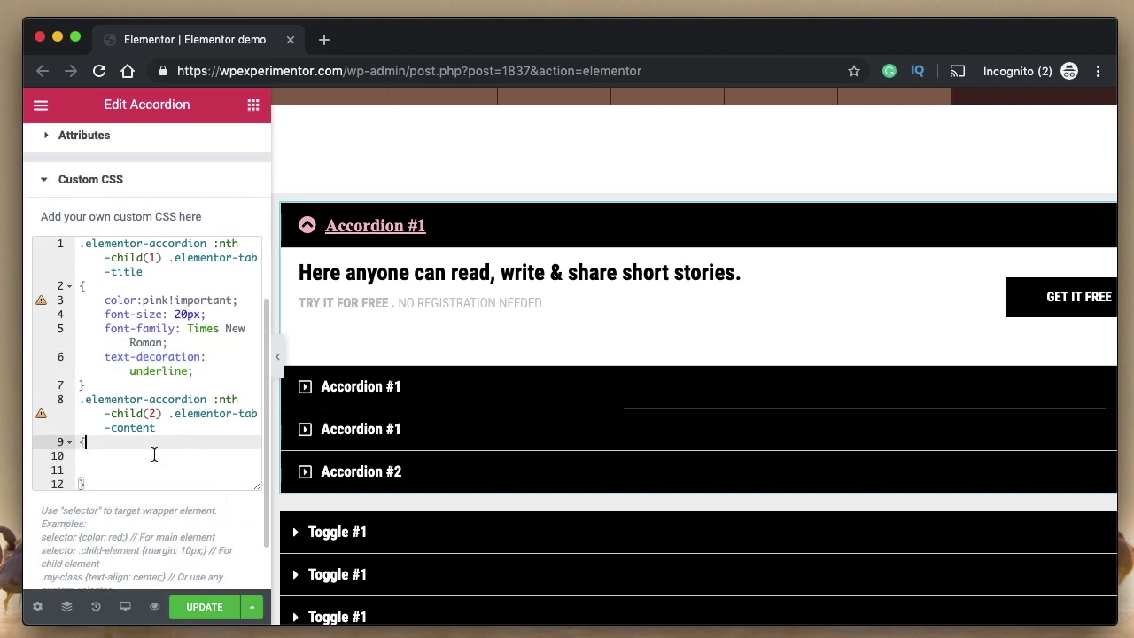
pyautogui.doubleClick(180, 401)
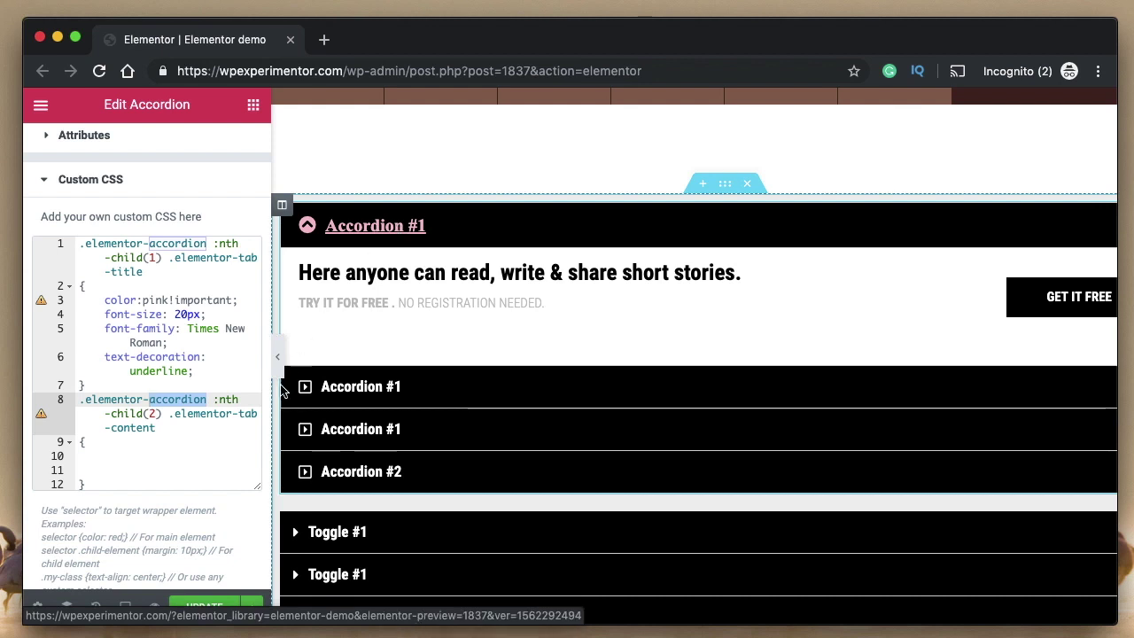
pyautogui.click(180, 394)
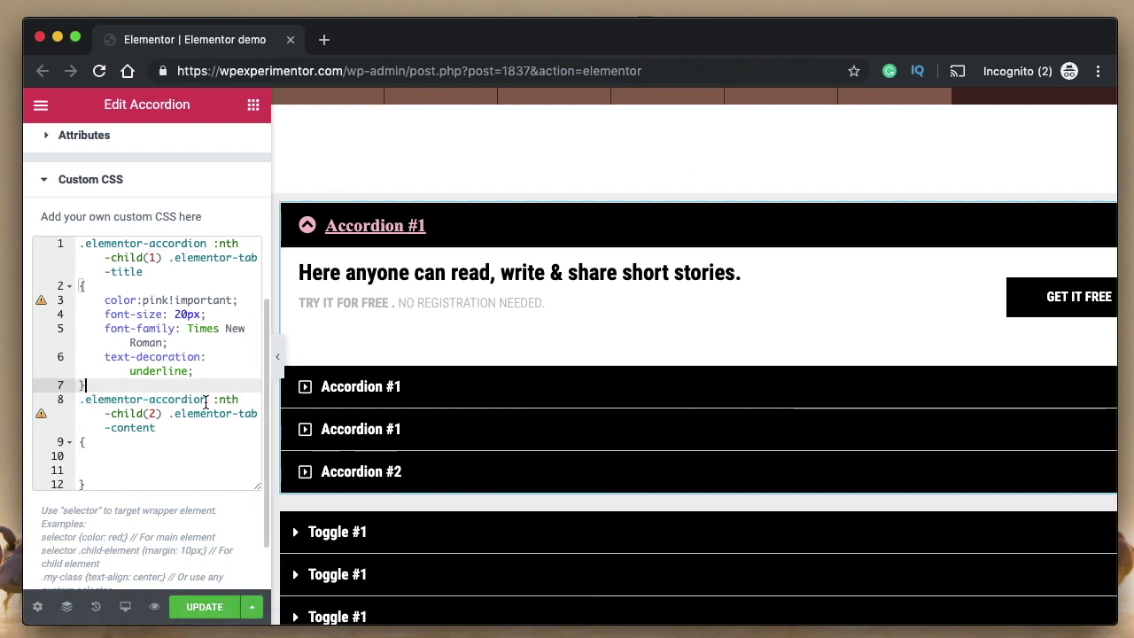
pyautogui.doubleClick(181, 404)
pyautogui.doubleClick(226, 401)
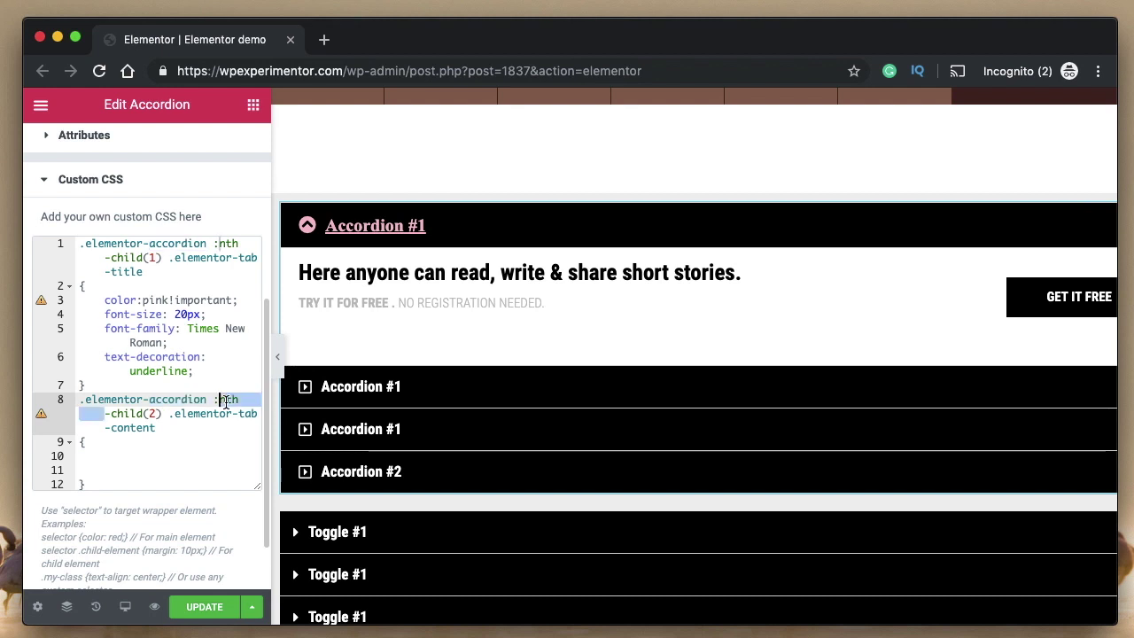
# Step: Examine the second rule's nth-child(2) and tab-content selector parts while expanding and collapsing the first two accordion items
pyautogui.click(158, 413)
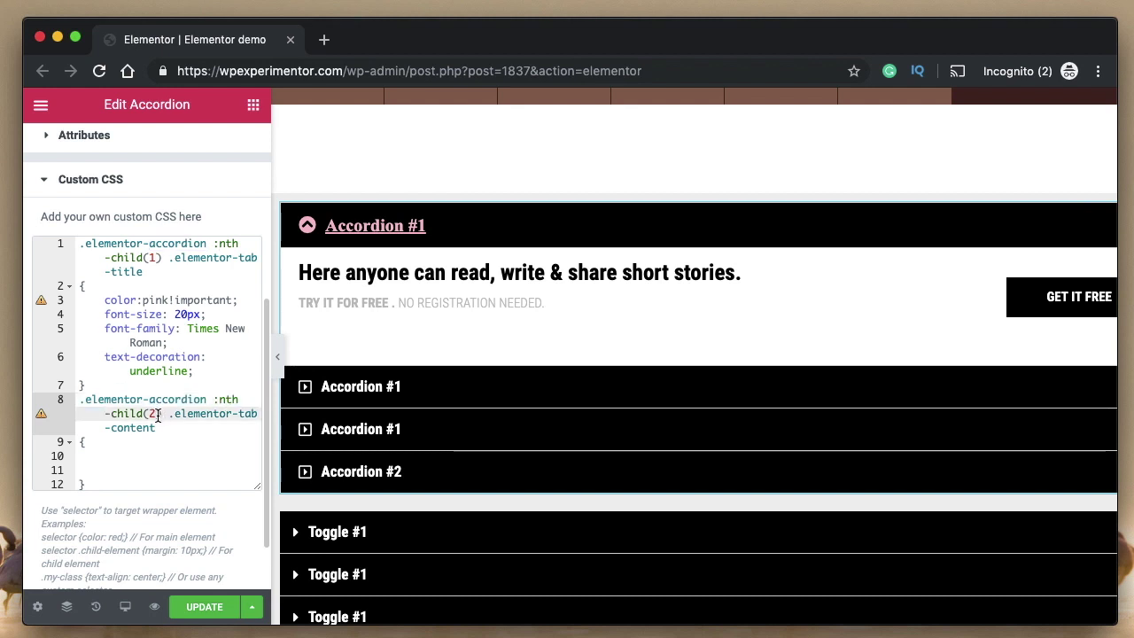
pyautogui.click(376, 231)
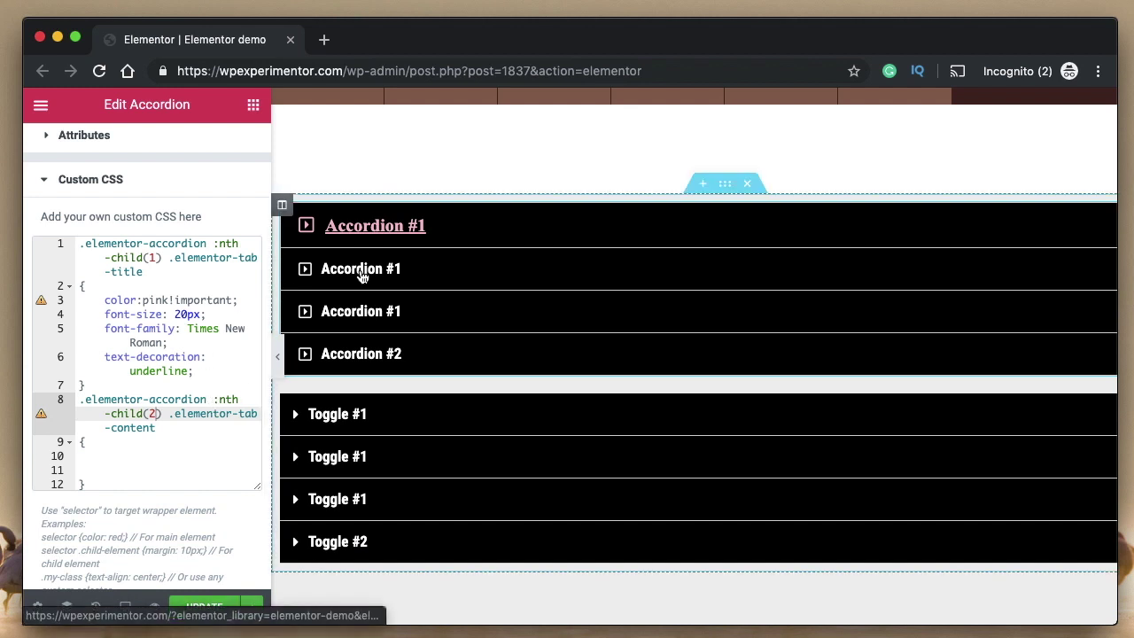
pyautogui.moveTo(175, 414); pyautogui.dragTo(120, 435)
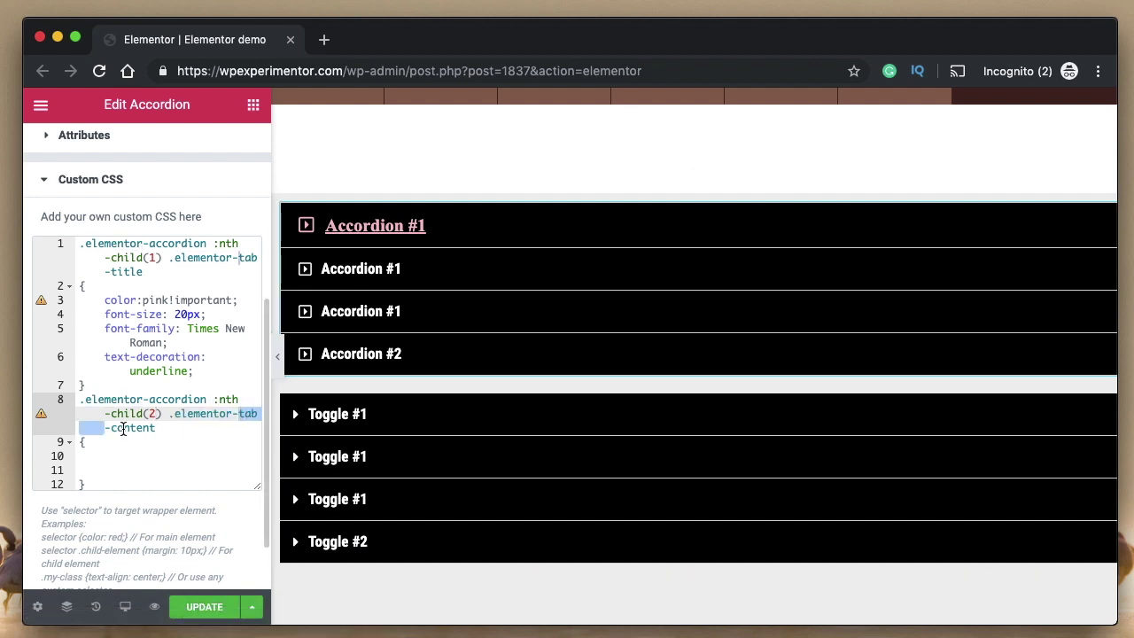
pyautogui.doubleClick(124, 428)
pyautogui.click(386, 243)
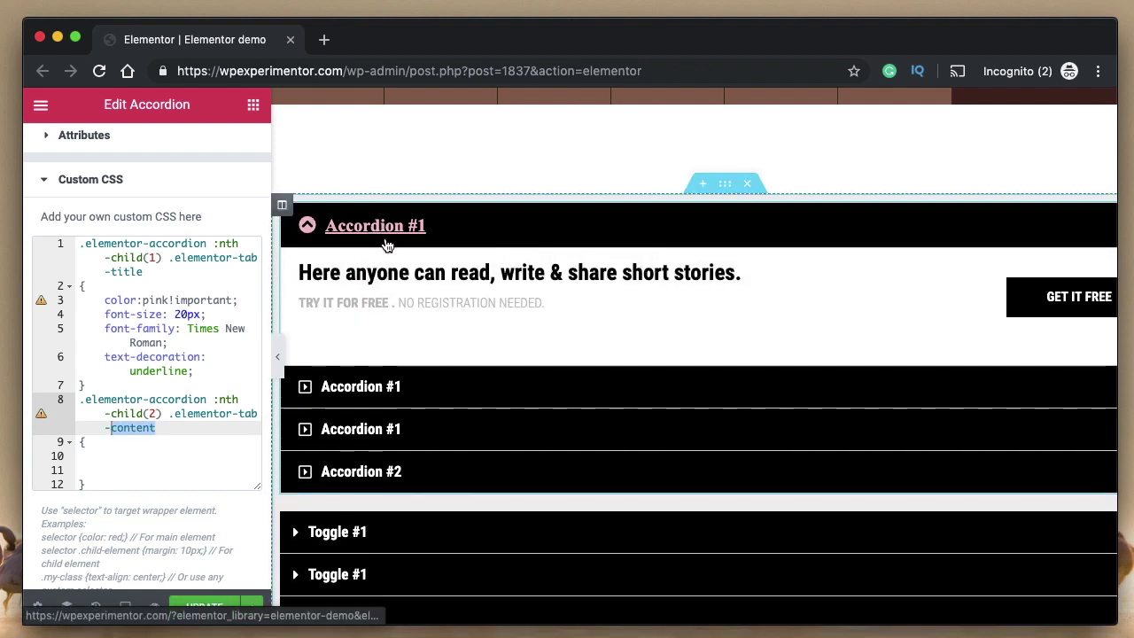
pyautogui.click(381, 228)
pyautogui.click(398, 273)
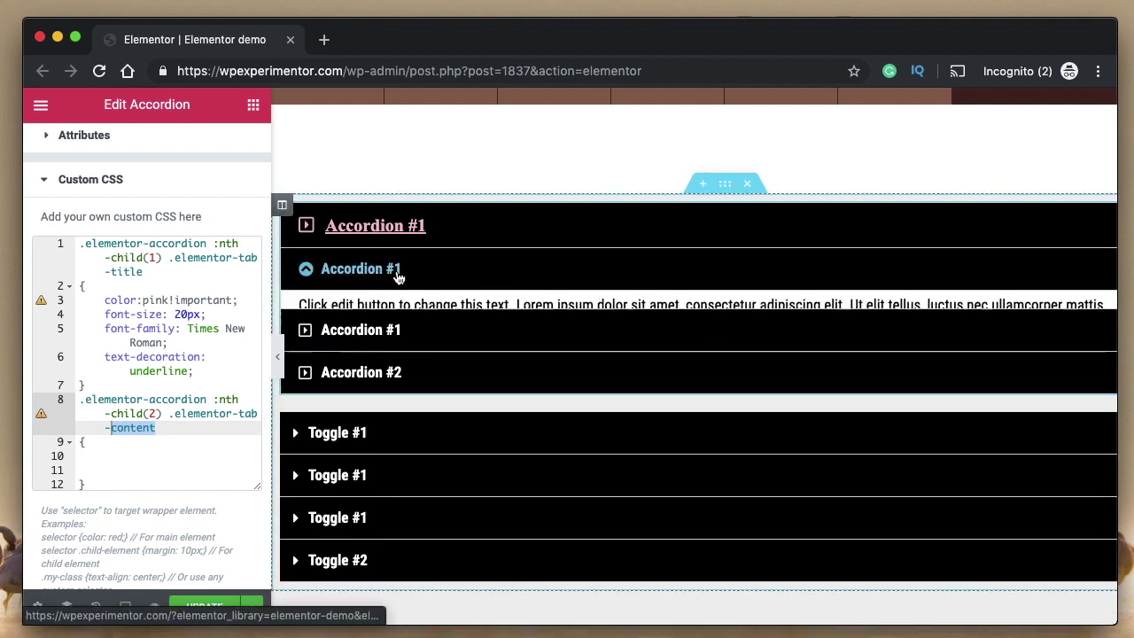
# Step: Add a color: blue!important; declaration to the nth-child(2) content rule and start a new line after it
pyautogui.click(129, 471)
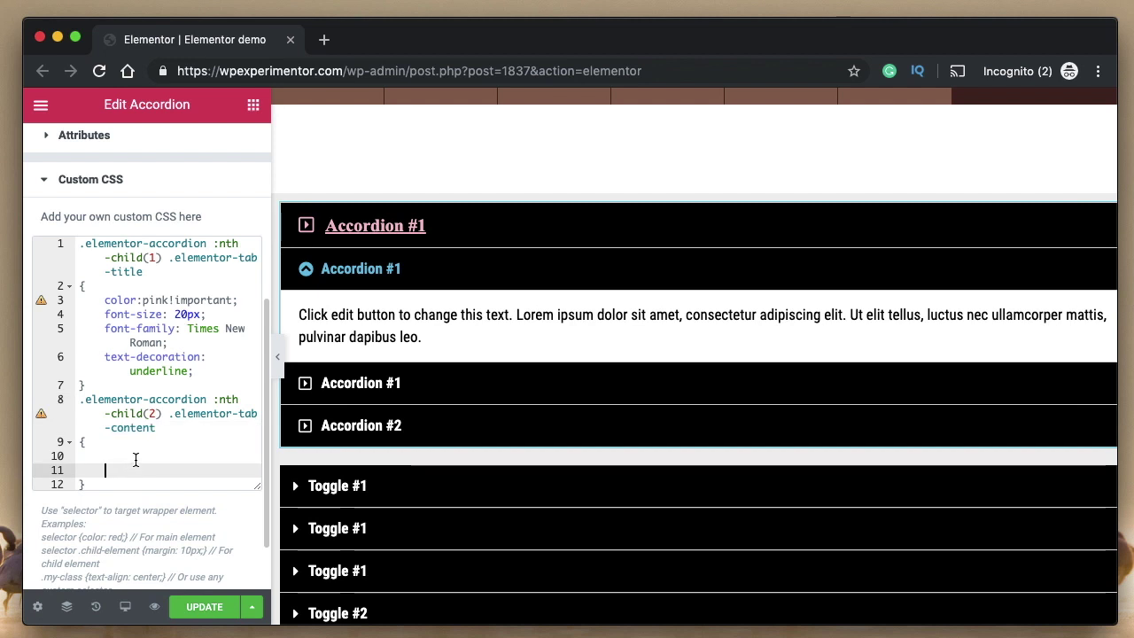
pyautogui.write('color')
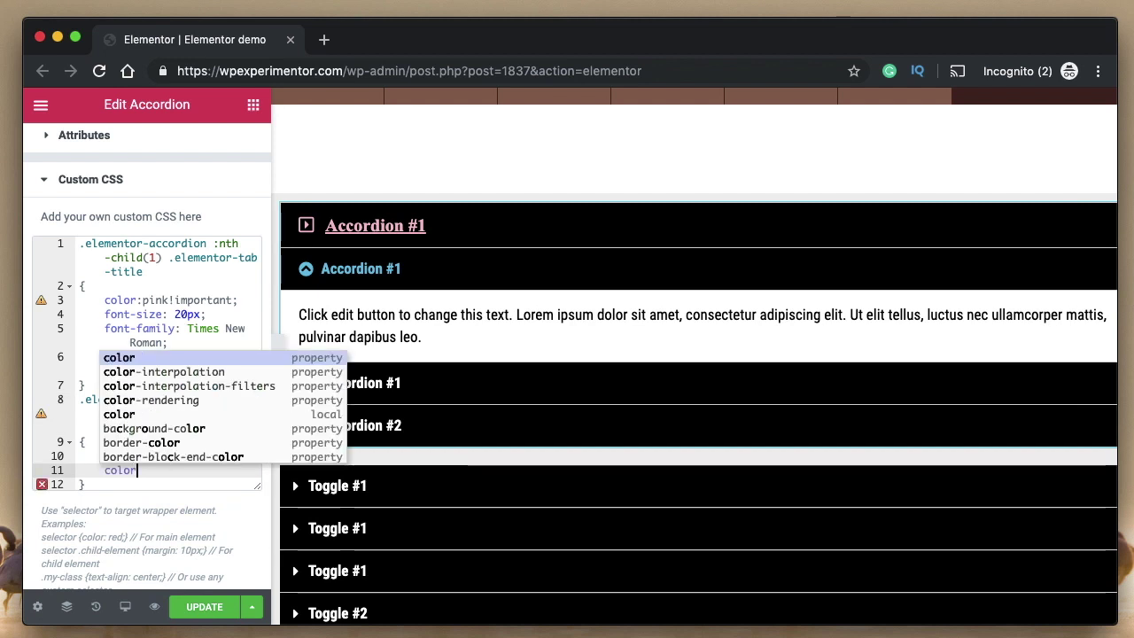
pyautogui.write(': red')
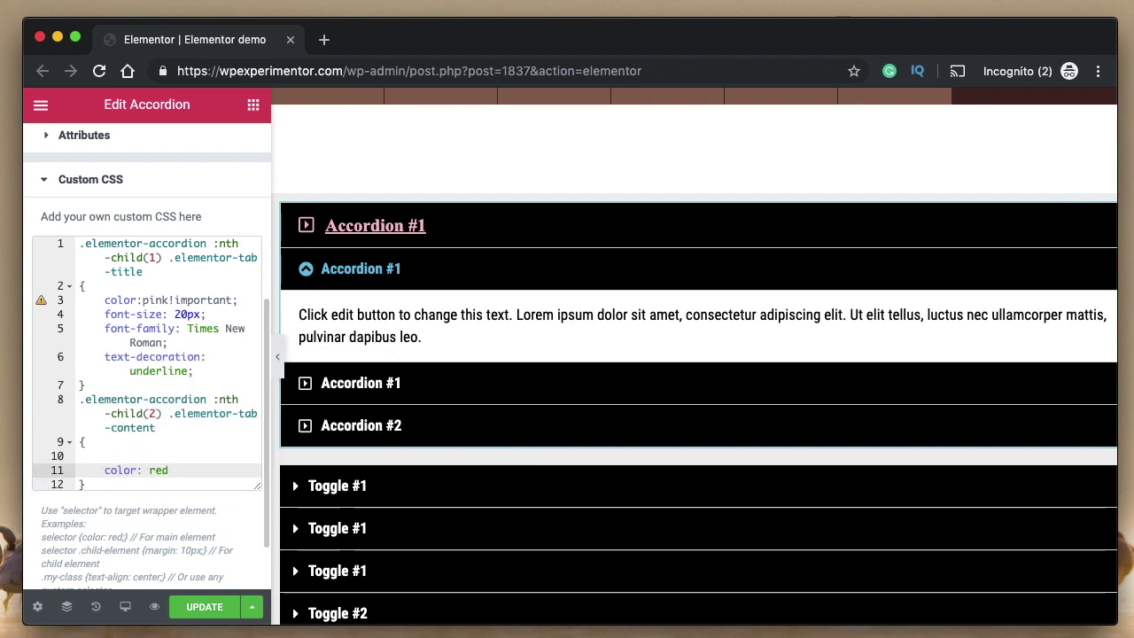
pyautogui.press('BackSpace')
pyautogui.press('BackSpace')
pyautogui.press('BackSpace')
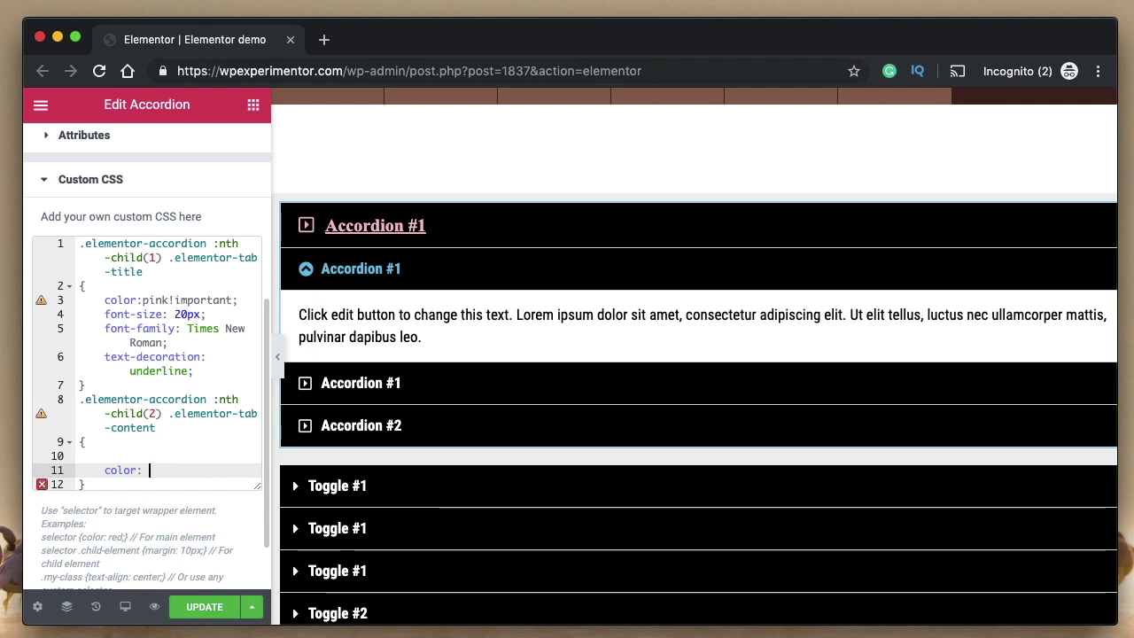
pyautogui.write('blue!important')
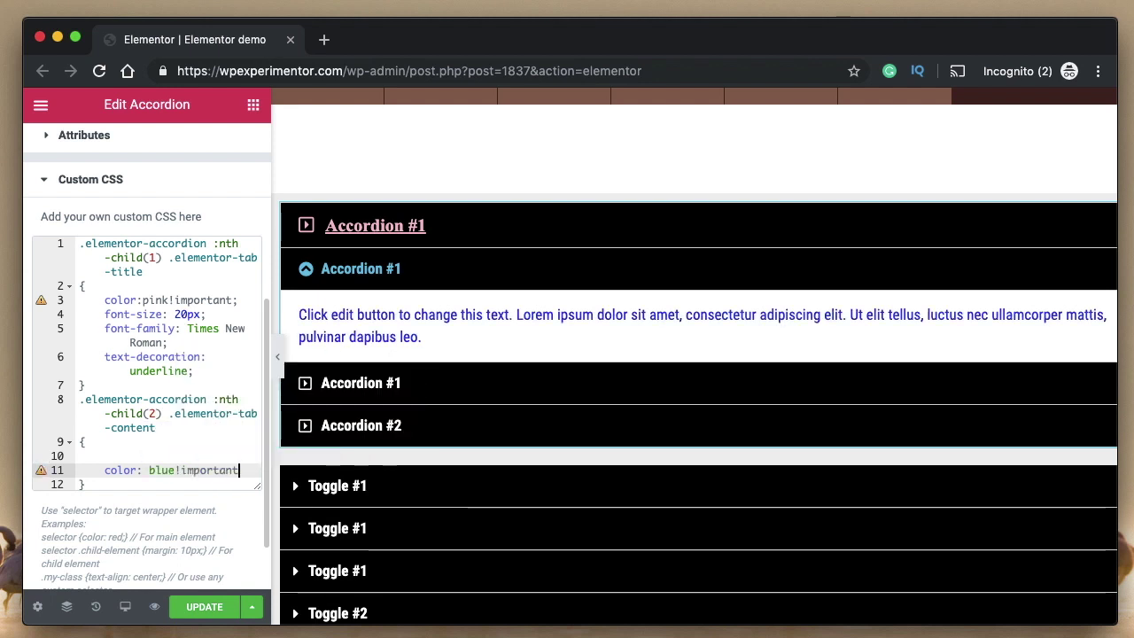
pyautogui.write(';')
pyautogui.press('Return')
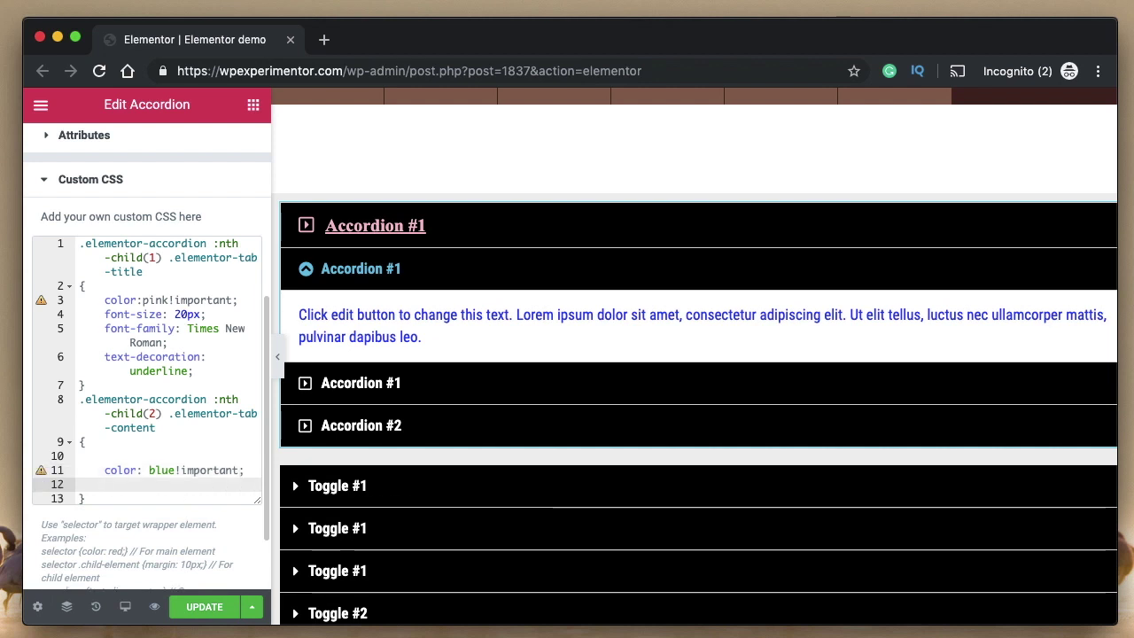
# Step: Add a background: silver!important; declaration below the color in the content rule, followed by a new line
pyautogui.write('ba')
pyautogui.press('Return')
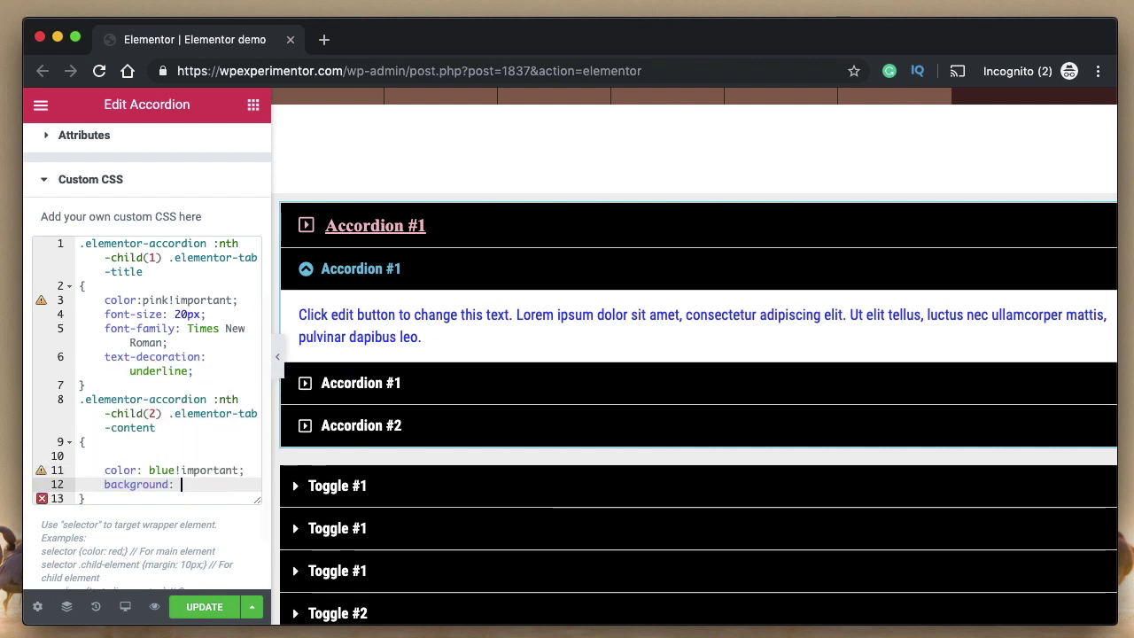
pyautogui.write('silver')
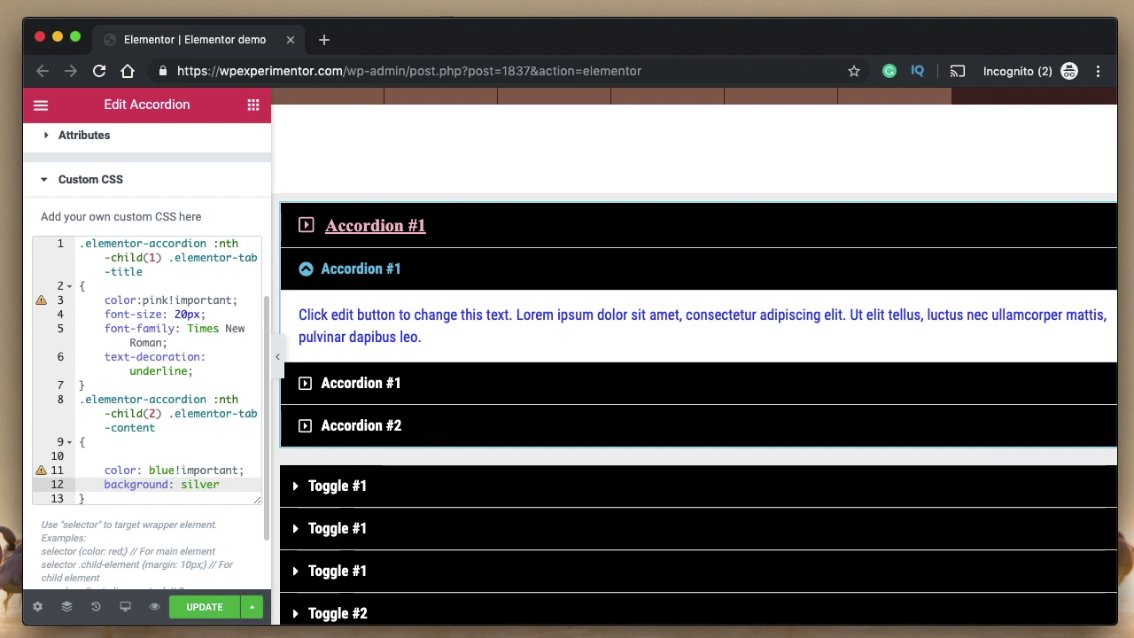
pyautogui.write('!im')
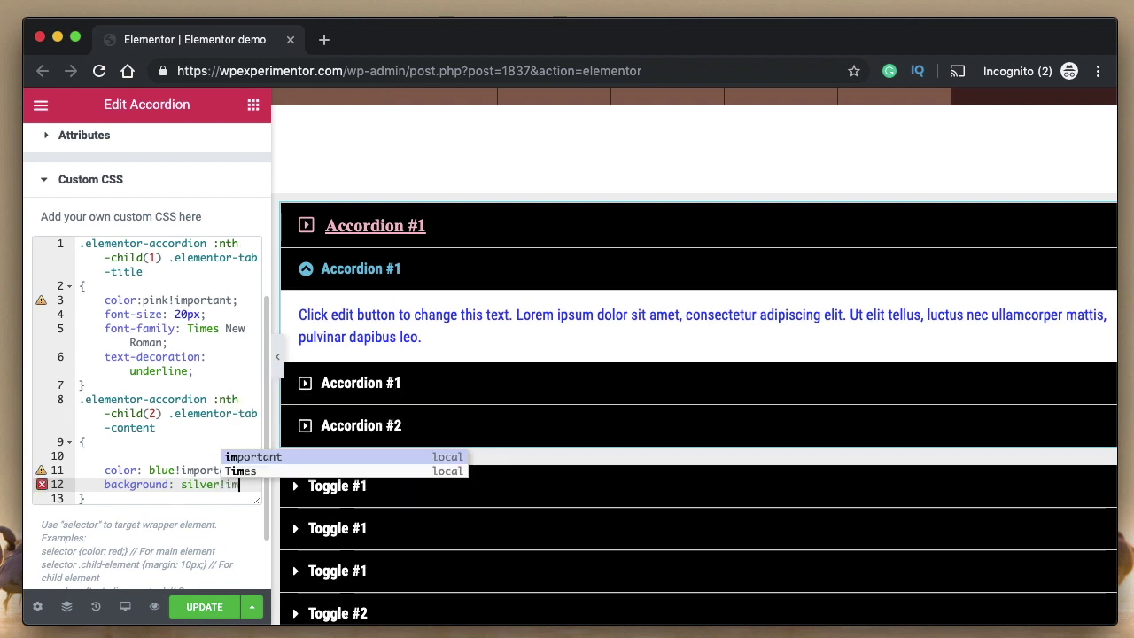
pyautogui.press('Return')
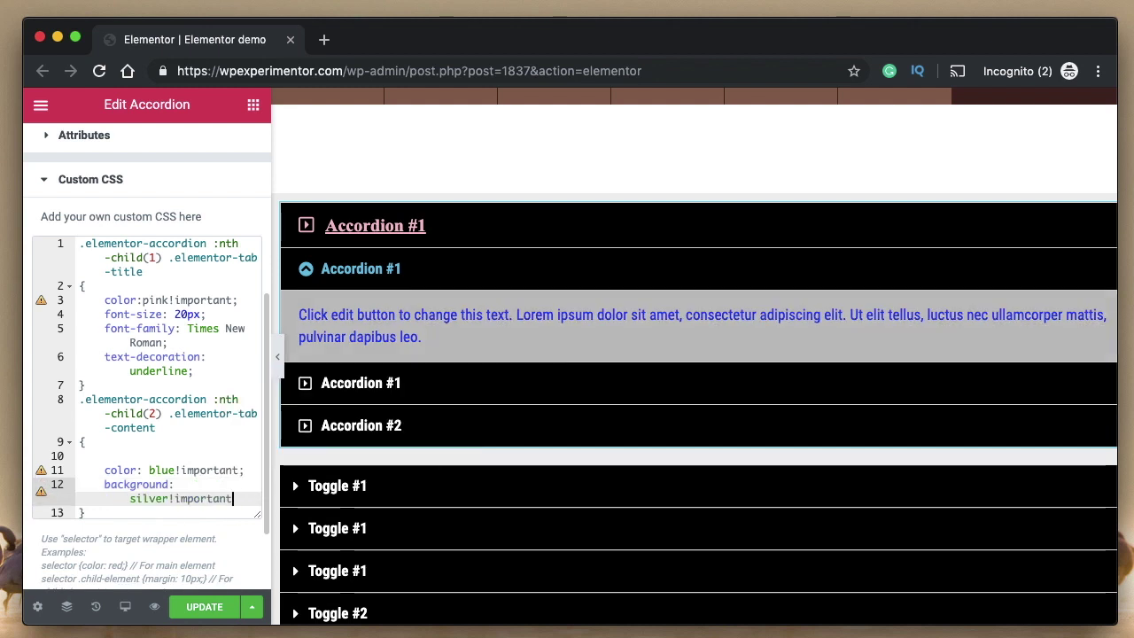
pyautogui.write(';')
pyautogui.press('Return')
# Step: Examine the first rule's nth-child(1) title selector and its declarations against the first accordion item's title
pyautogui.scroll(-2, 163, 284)
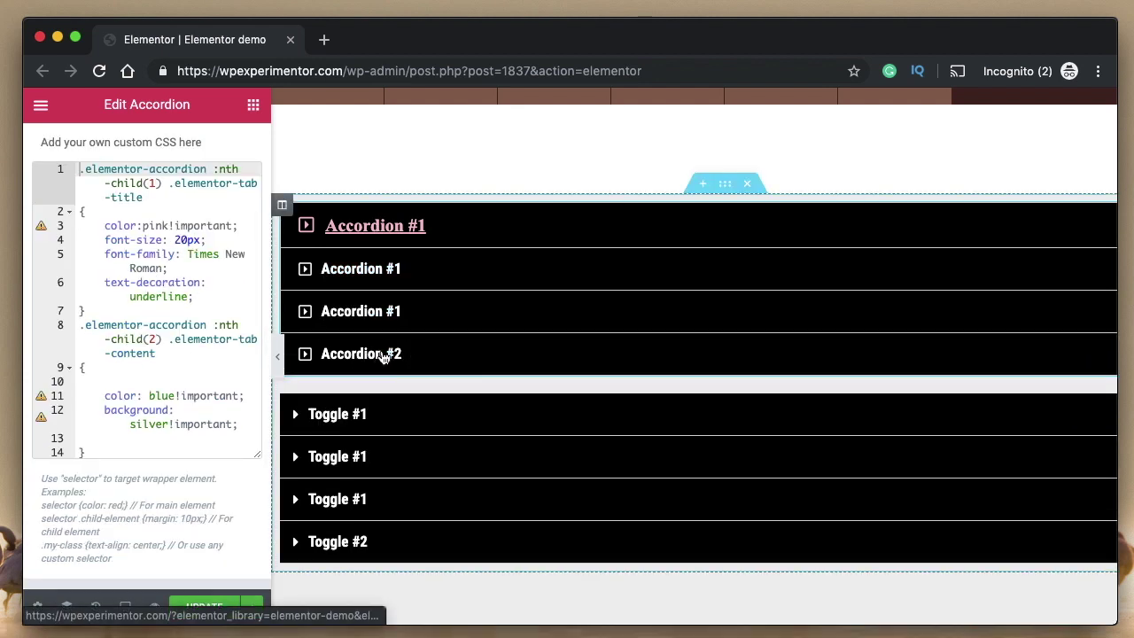
pyautogui.click(160, 183)
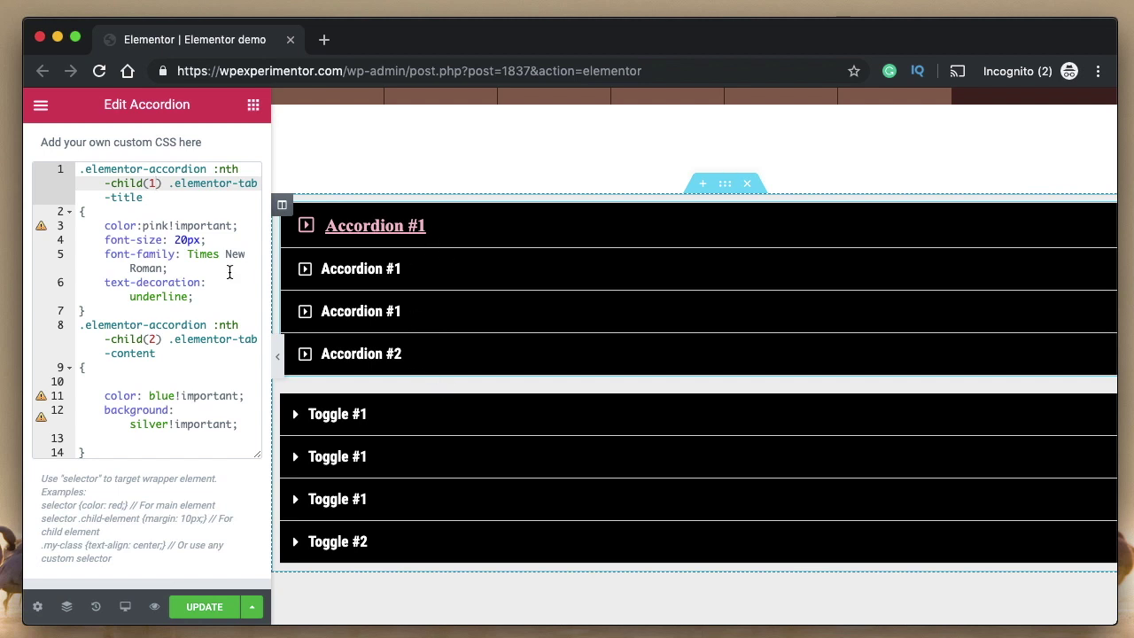
pyautogui.moveTo(230, 168)
pyautogui.mouseDown()
pyautogui.moveTo(236, 179)
pyautogui.moveTo(217, 169)
pyautogui.mouseUp()
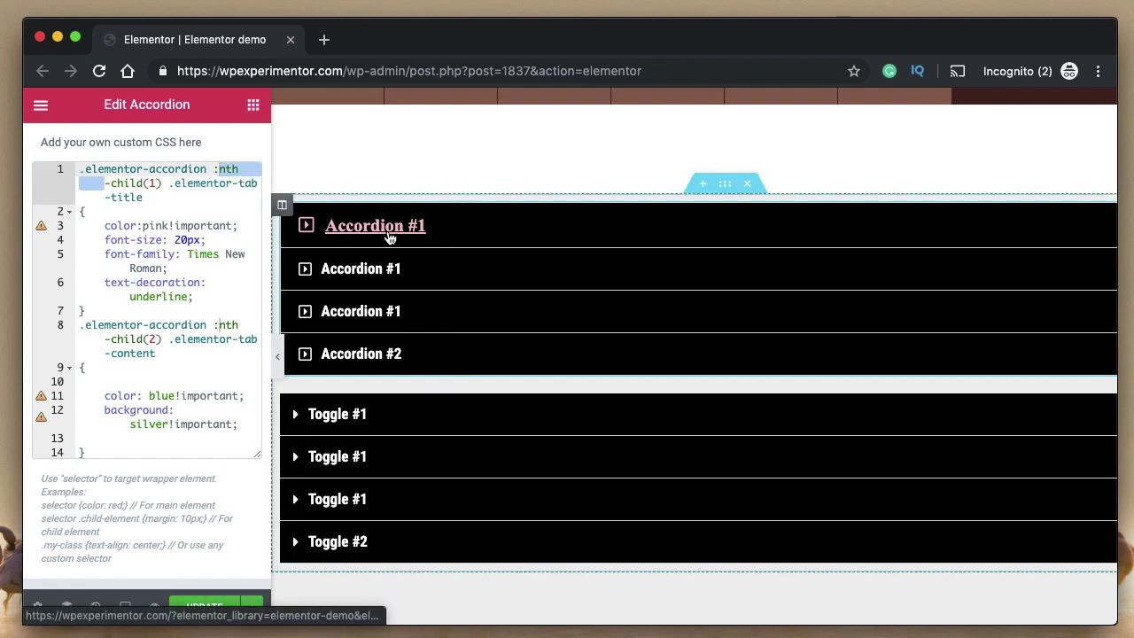
pyautogui.click(188, 184)
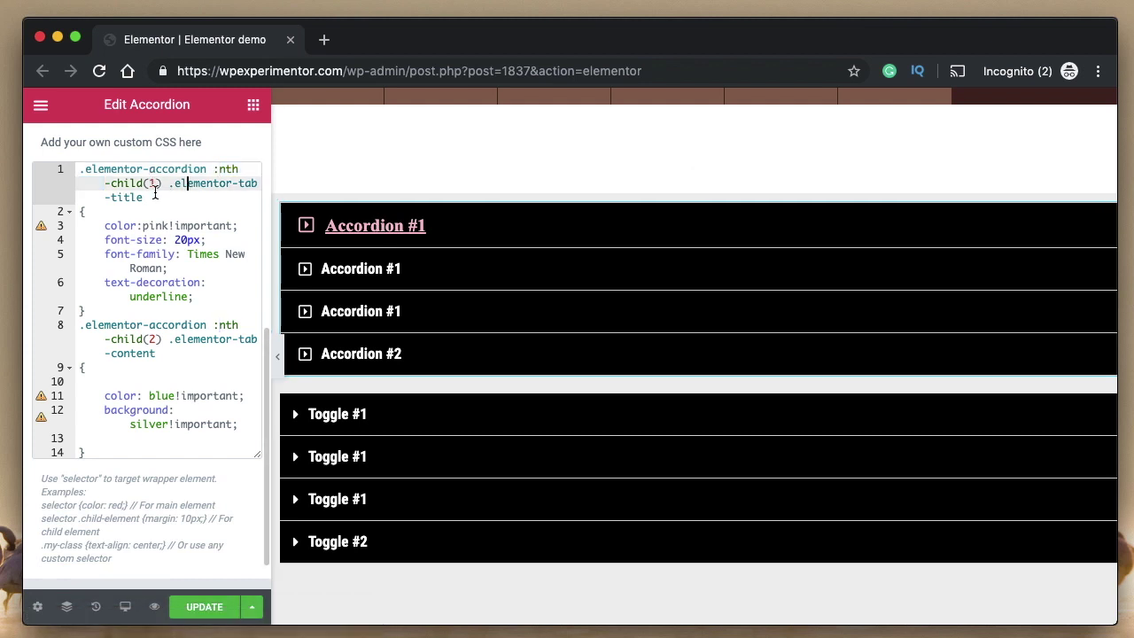
pyautogui.click(80, 173)
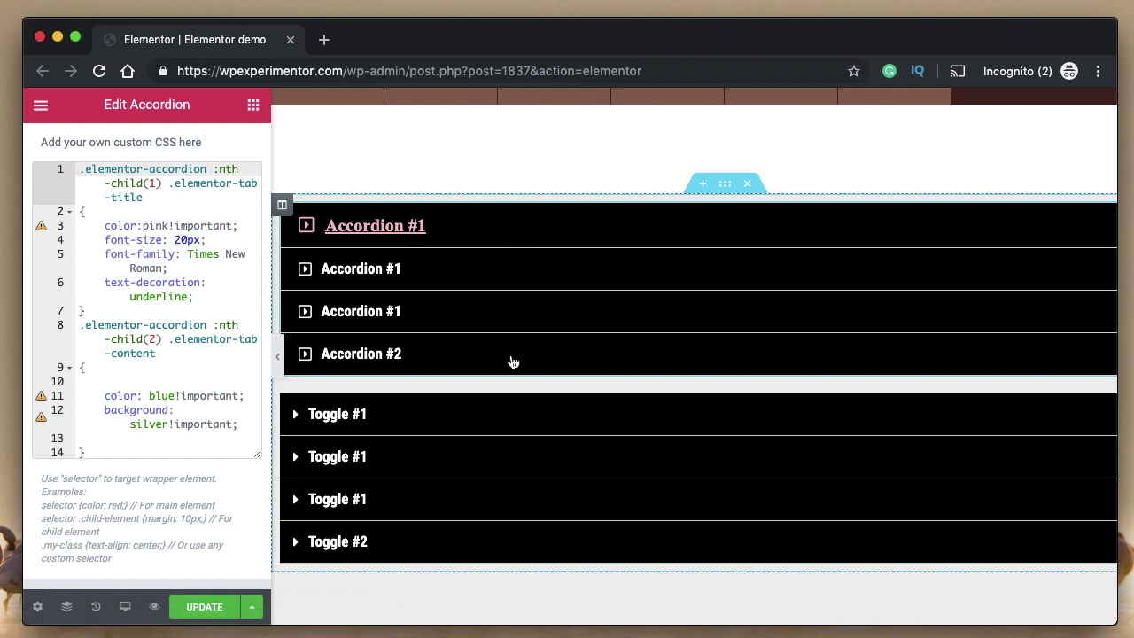
pyautogui.click(212, 295)
pyautogui.click(193, 268)
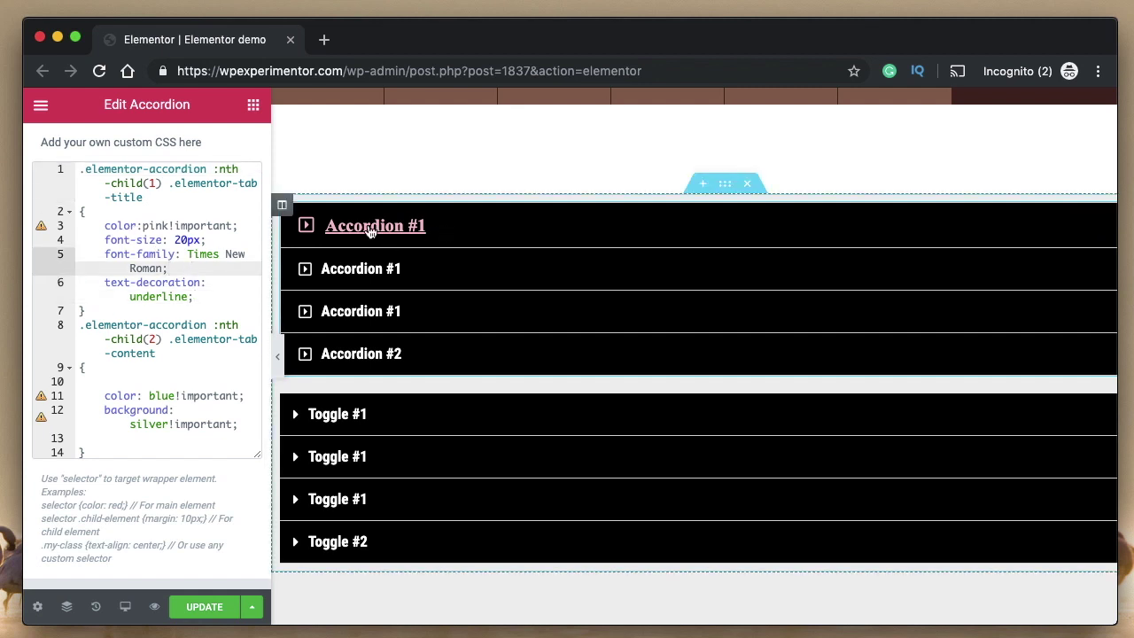
# Step: Add a background: #fff!important; declaration on a new line at the end of the title rule
pyautogui.click(218, 296)
pyautogui.press('Return')
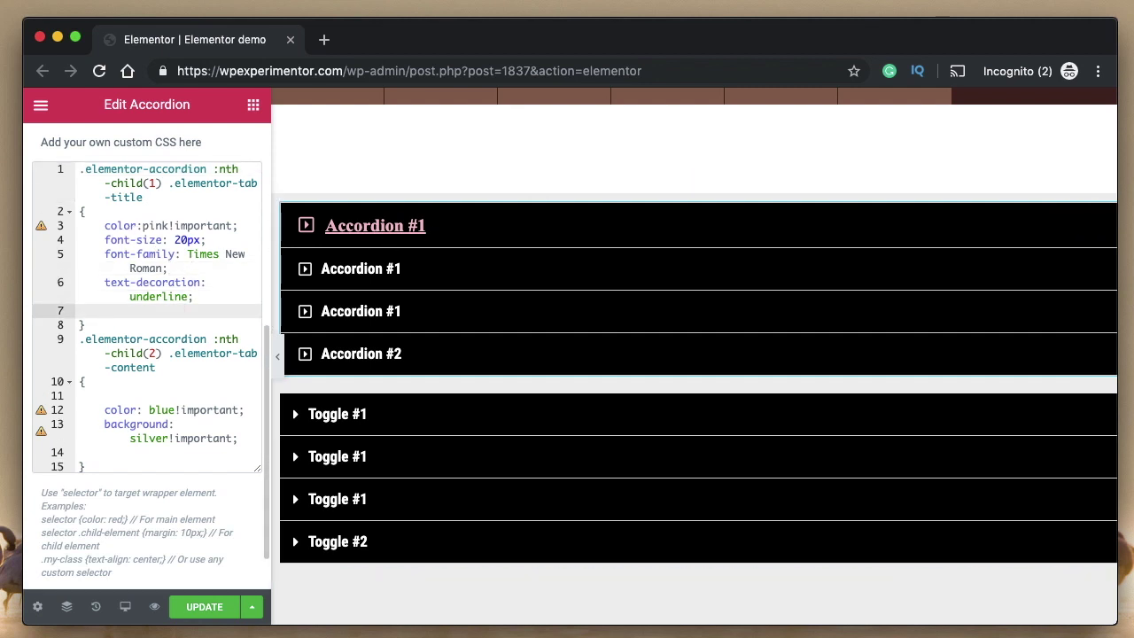
pyautogui.write('ba')
pyautogui.press('Return')
pyautogui.write('#fff!im')
pyautogui.press('Return')
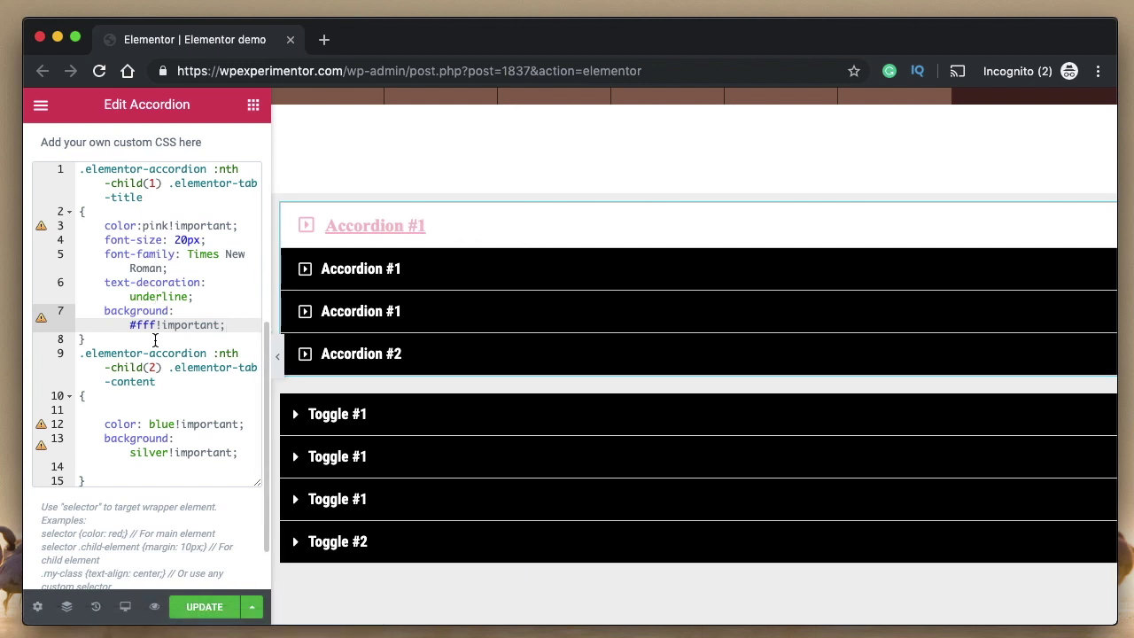
# Step: Comment out both accordion CSS rules by enclosing them in /* and */
pyautogui.click(104, 468)
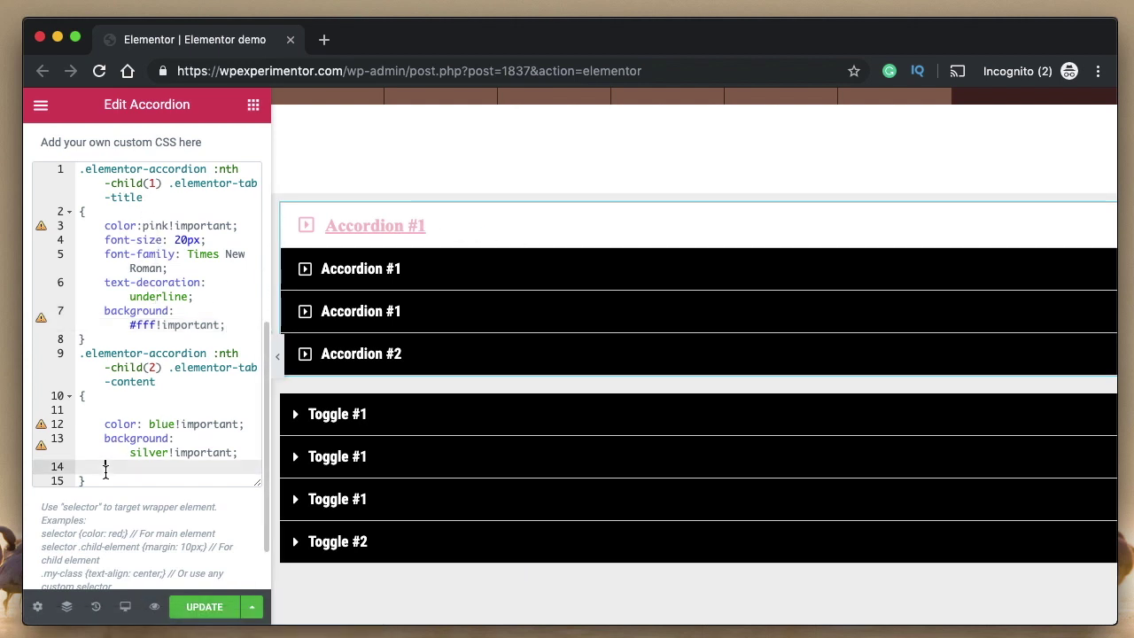
pyautogui.press('Down')
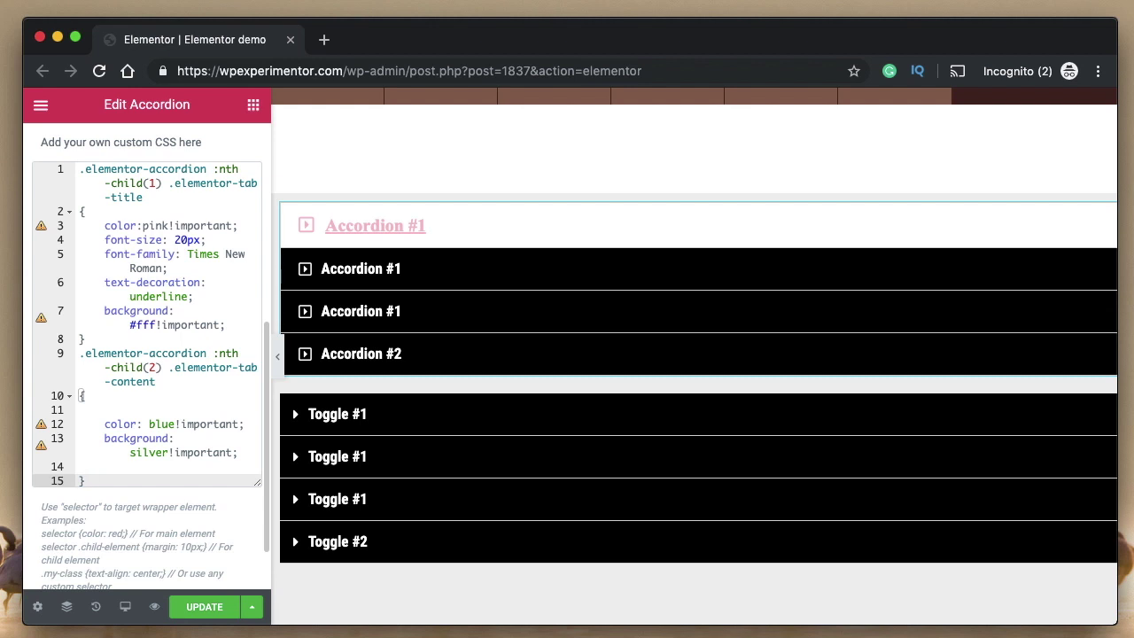
pyautogui.write('*/')
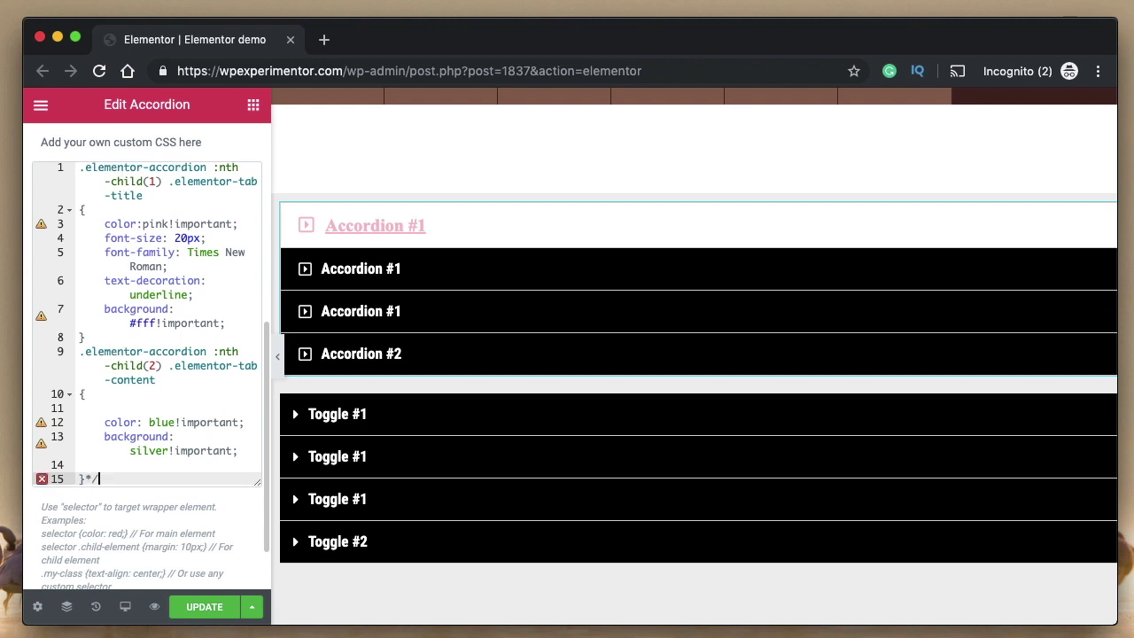
pyautogui.moveTo(80, 170); pyautogui.dragTo(81, 183)
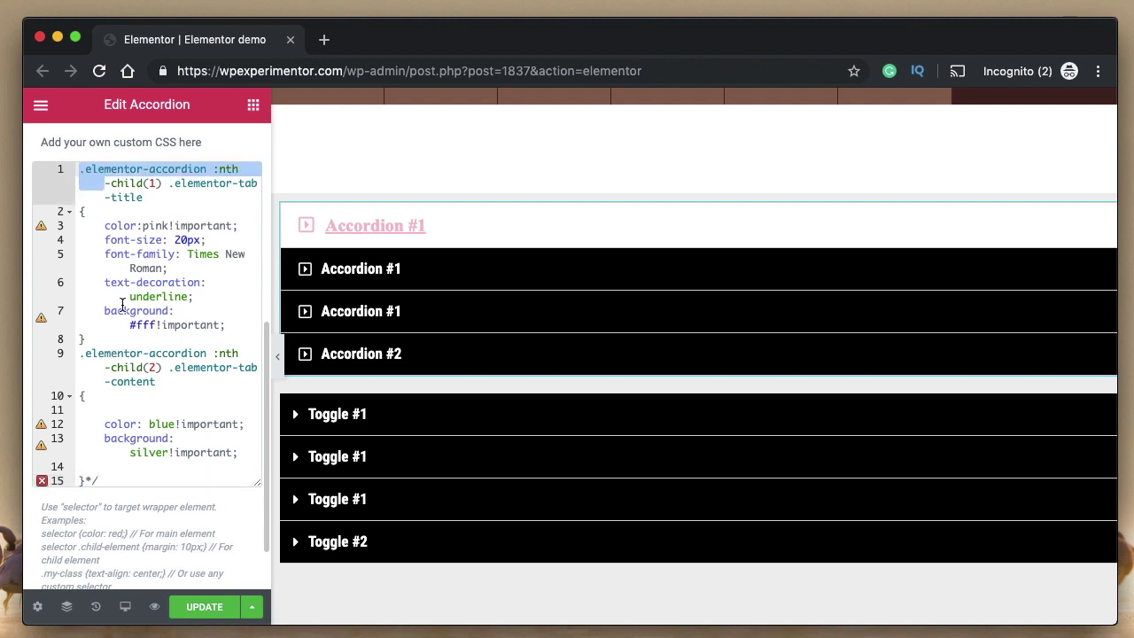
pyautogui.press('Left')
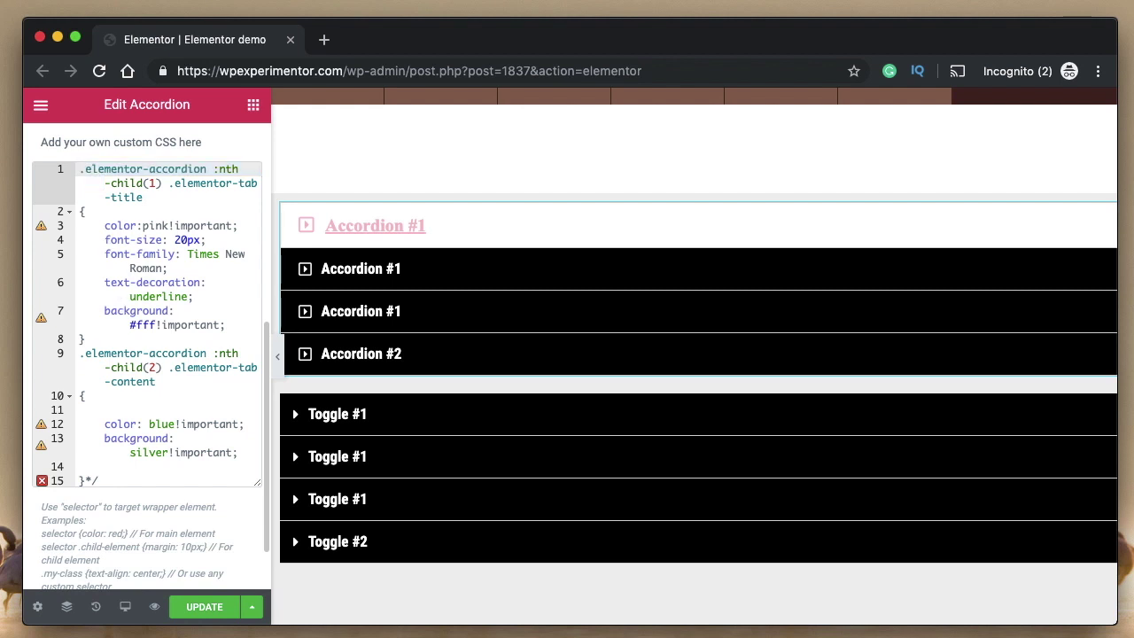
pyautogui.write('/*')
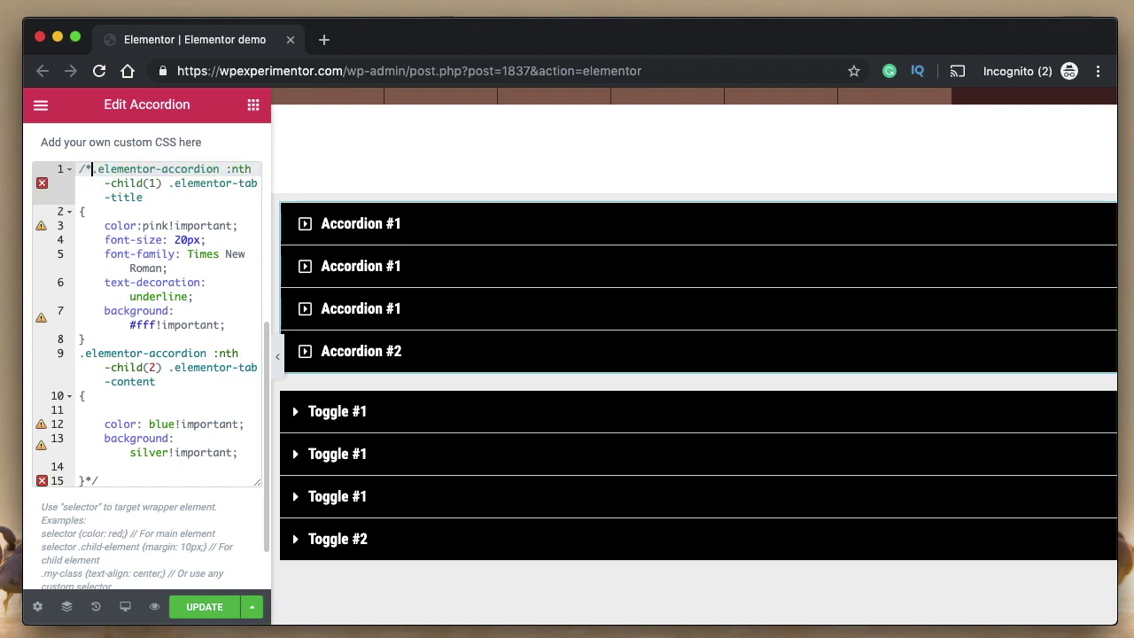
# Step: Review the commented-out title rule, highlighting its font-family and background declarations, and compare it with the first accordion item
pyautogui.tripleClick(155, 183)
pyautogui.click(165, 251)
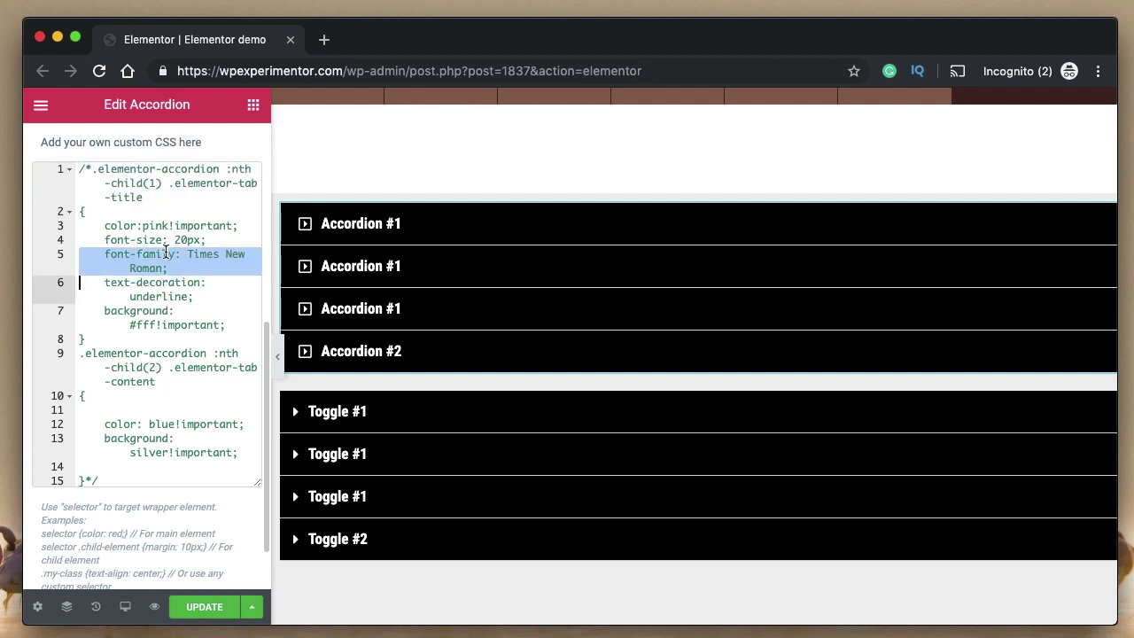
pyautogui.doubleClick(172, 311)
pyautogui.tripleClick(172, 311)
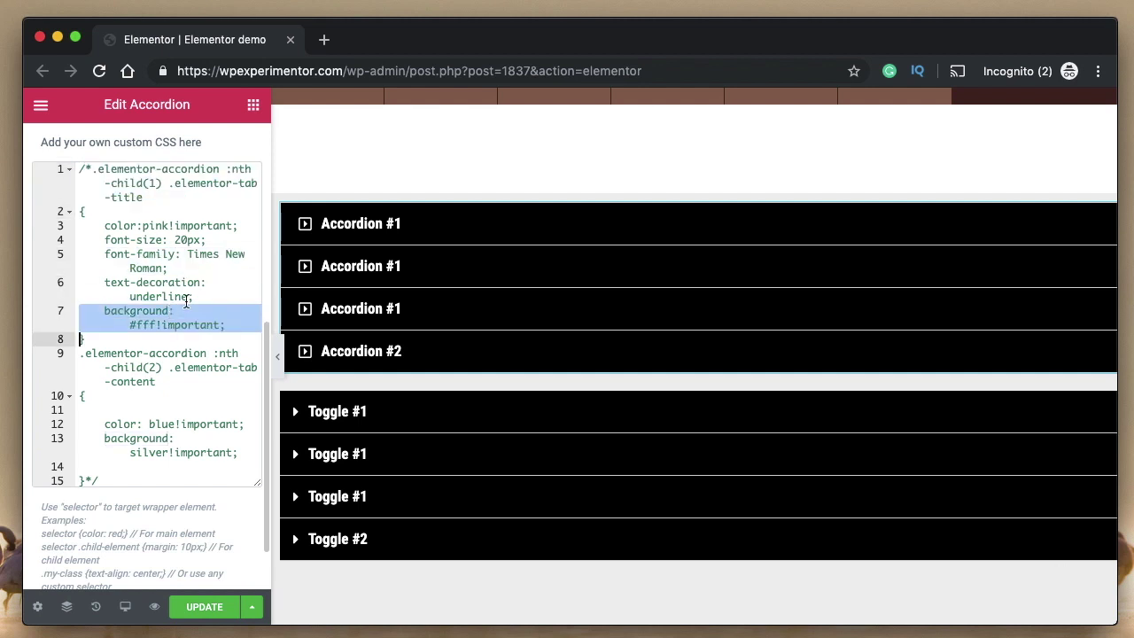
pyautogui.click(398, 227)
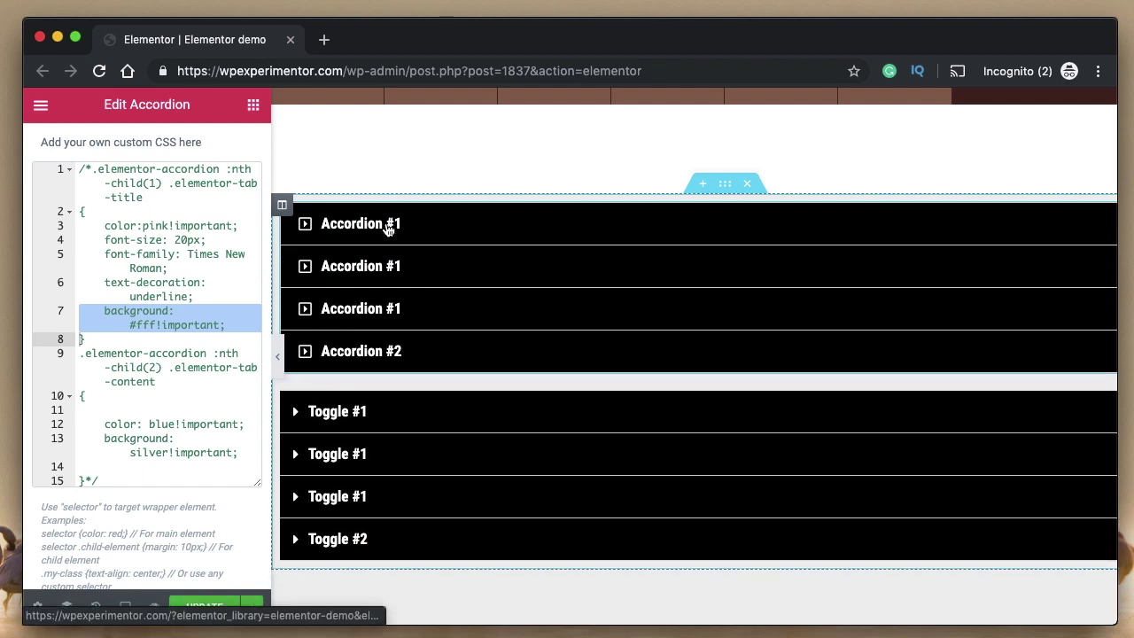
pyautogui.scroll(-2, 141, 386)
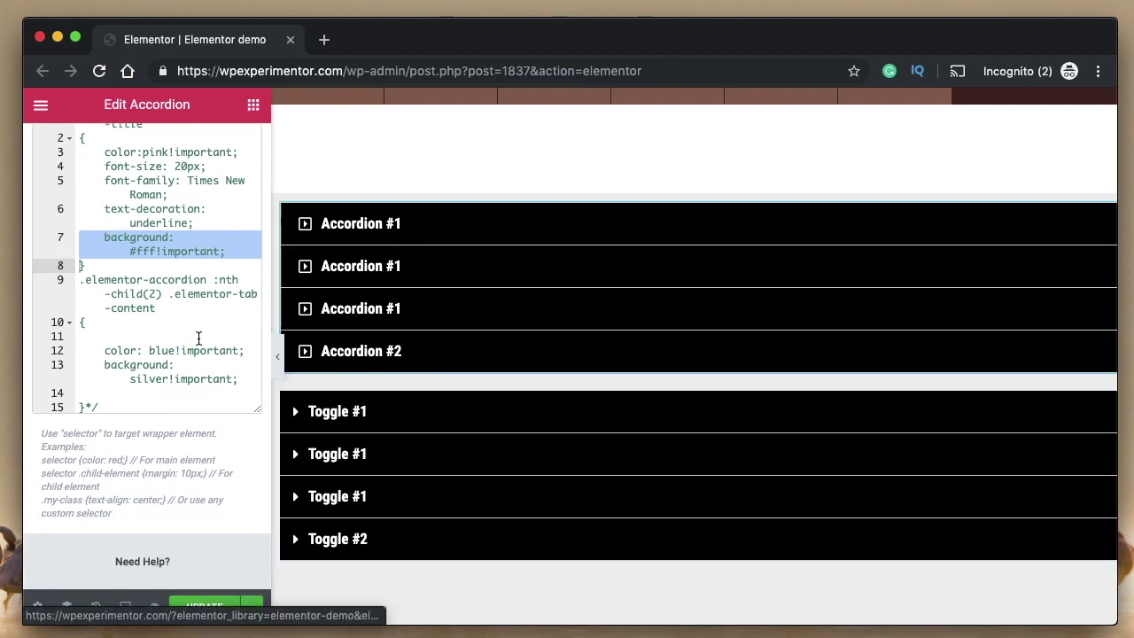
# Step: Add three blank lines below the commented-out rules in the custom CSS
pyautogui.click(142, 405)
pyautogui.press('Return')
pyautogui.press('Return')
pyautogui.press('Return')
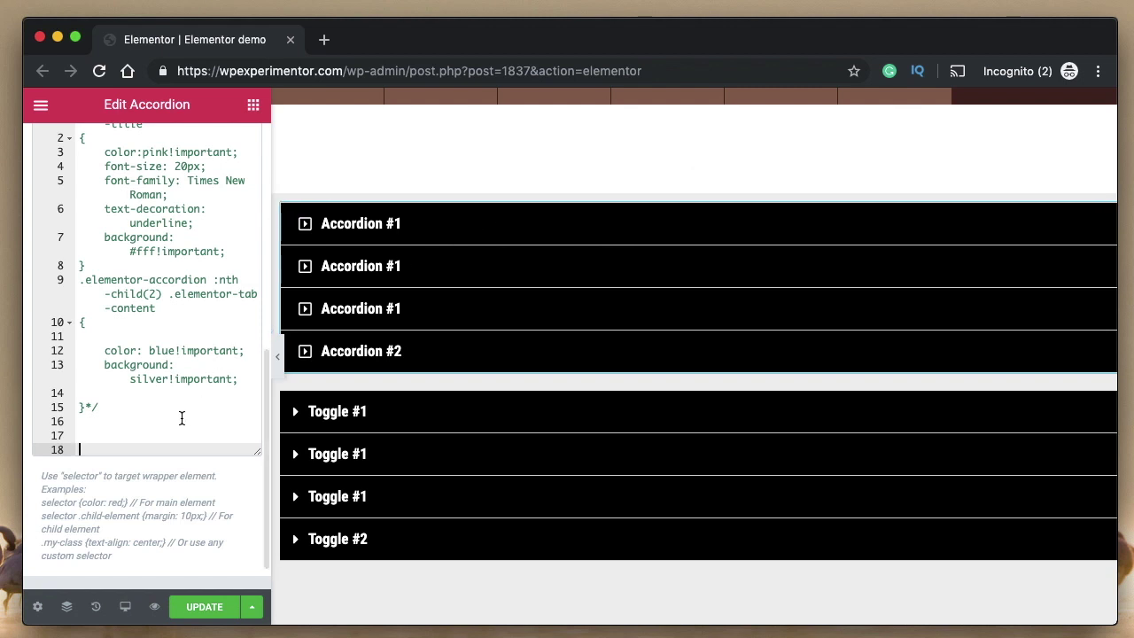
pyautogui.scroll(5, 172, 416)
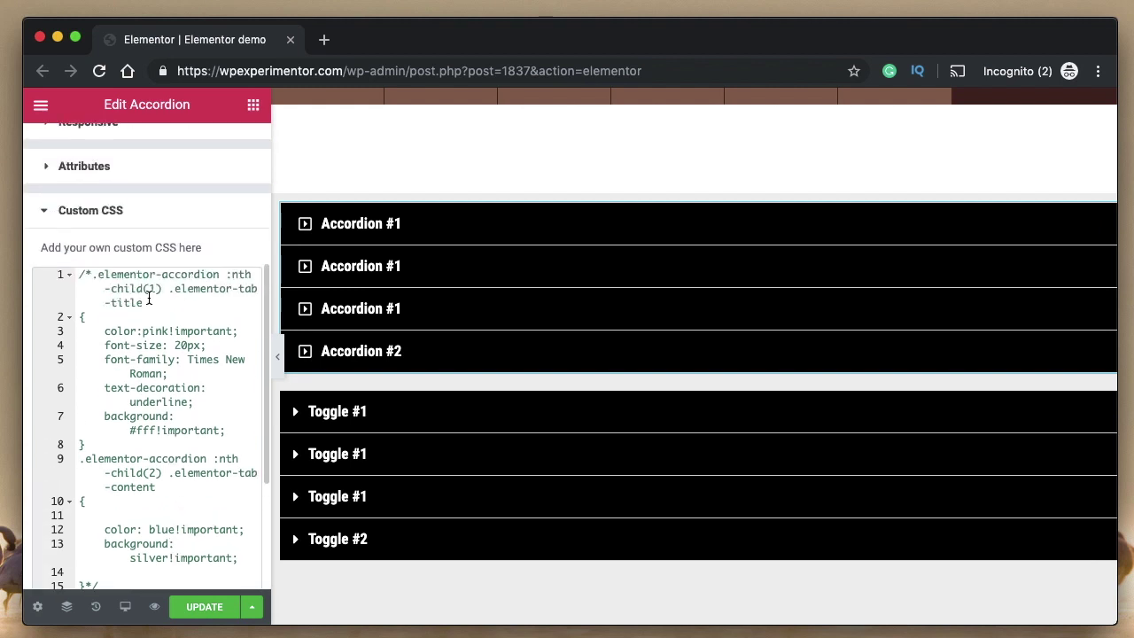
# Step: Copy the .elementor-accordion :nth-child(1) part of the first commented-out selector onto the first empty line below the comment block
pyautogui.click(92, 277)
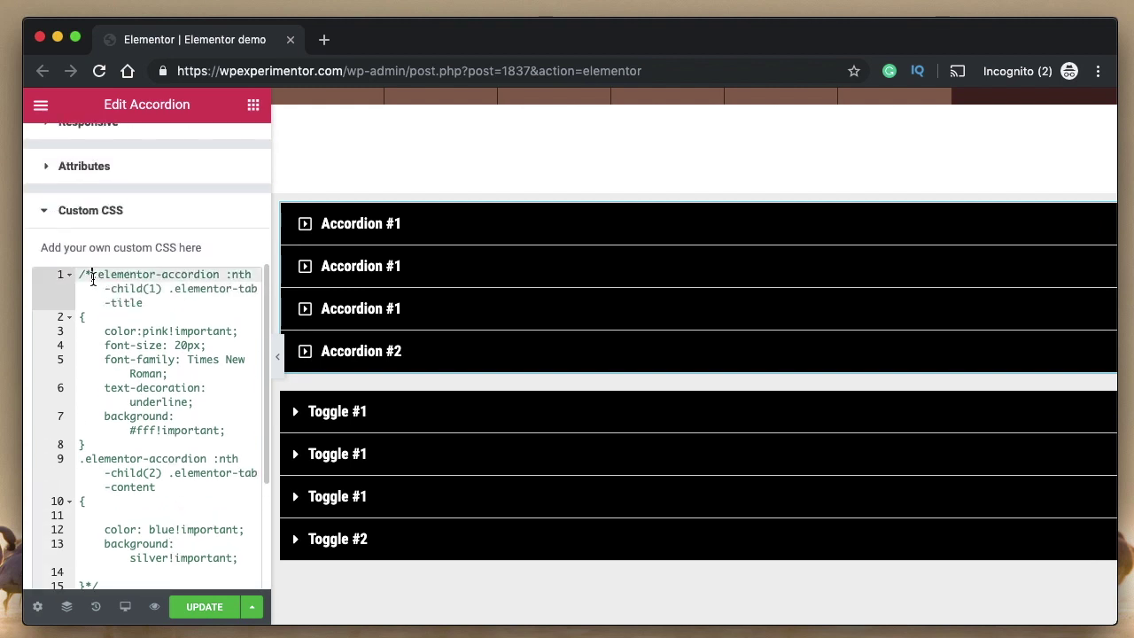
pyautogui.keyDown('shift'); pyautogui.click(163, 288); pyautogui.keyUp('shift')
pyautogui.hotkey('ctrl', 'c')
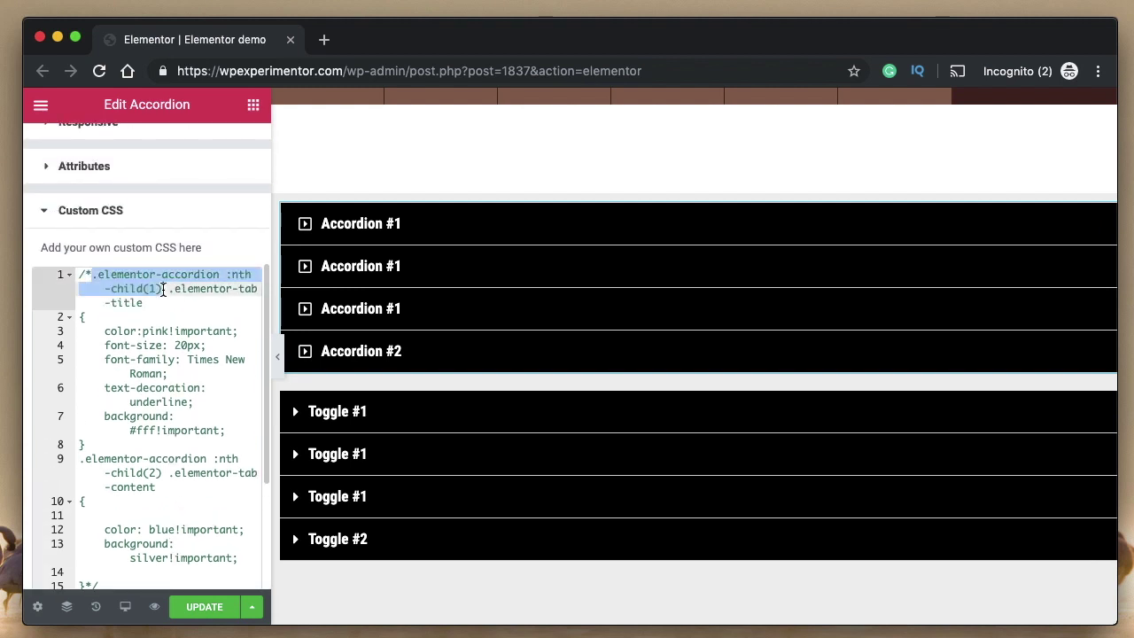
pyautogui.scroll(-5, 163, 289)
pyautogui.click(123, 383)
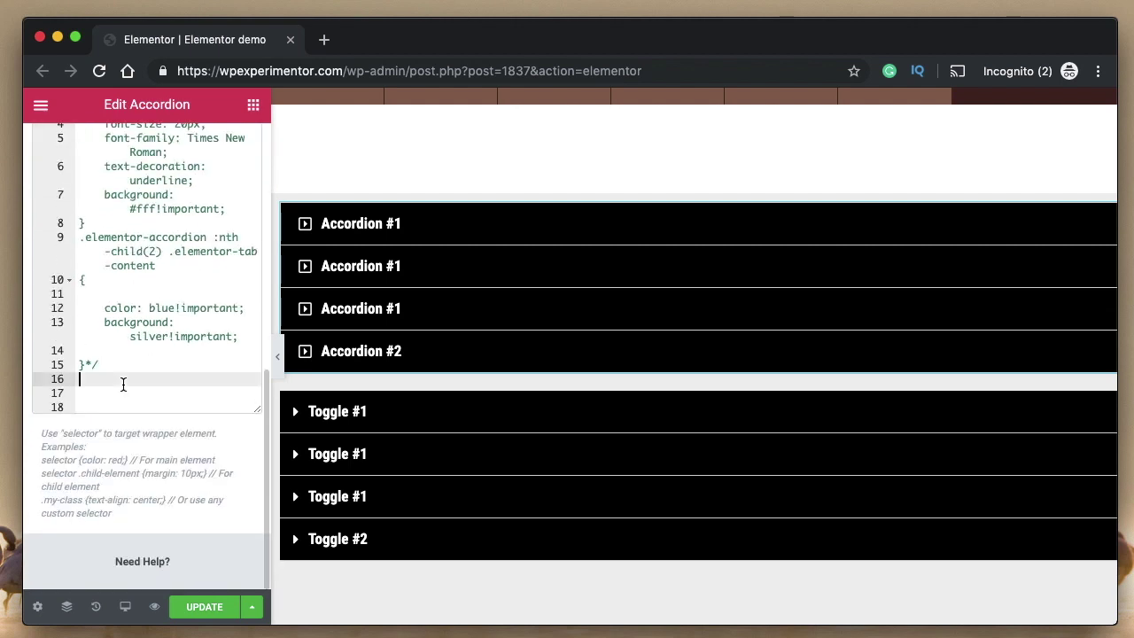
pyautogui.hotkey('ctrl', 'v')
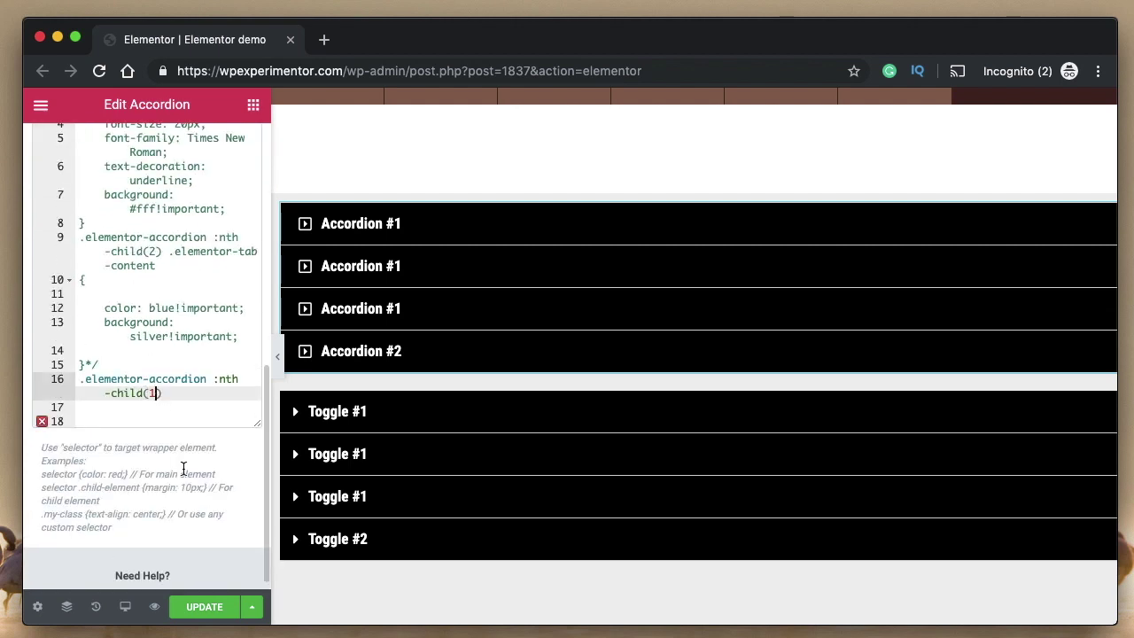
# Step: Change the nth-child argument of the copied selector to odd
pyautogui.press('BackSpace')
pyautogui.write('odd')
pyautogui.doubleClick(160, 392)
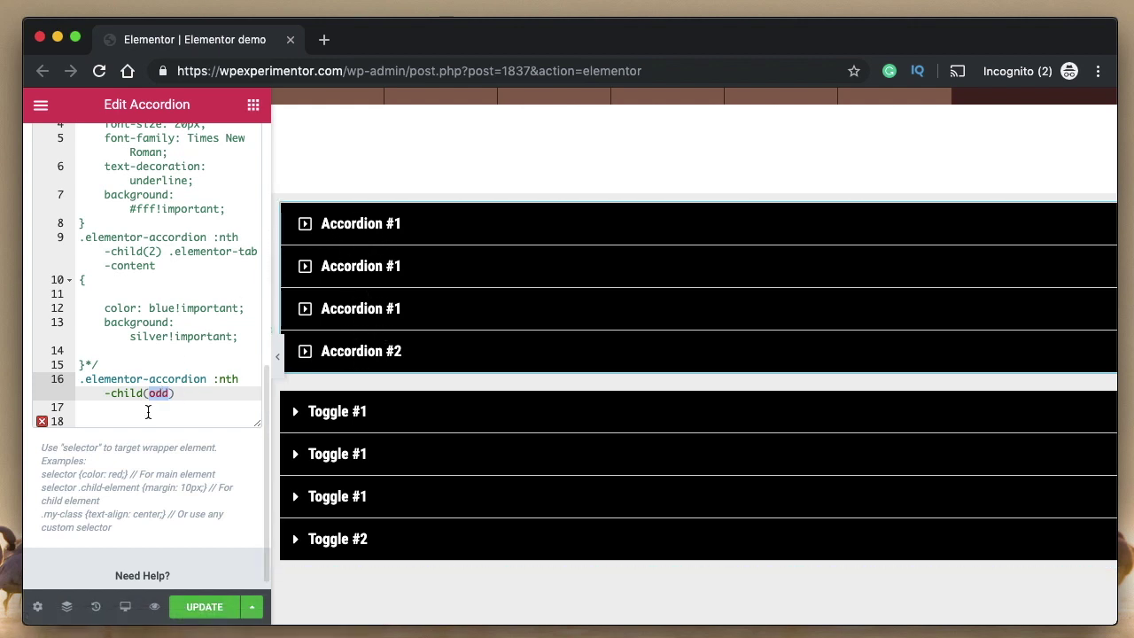
# Step: Append .elementor-tab-title to the odd selector and open an empty declaration block in braces beneath it
pyautogui.click(186, 394)
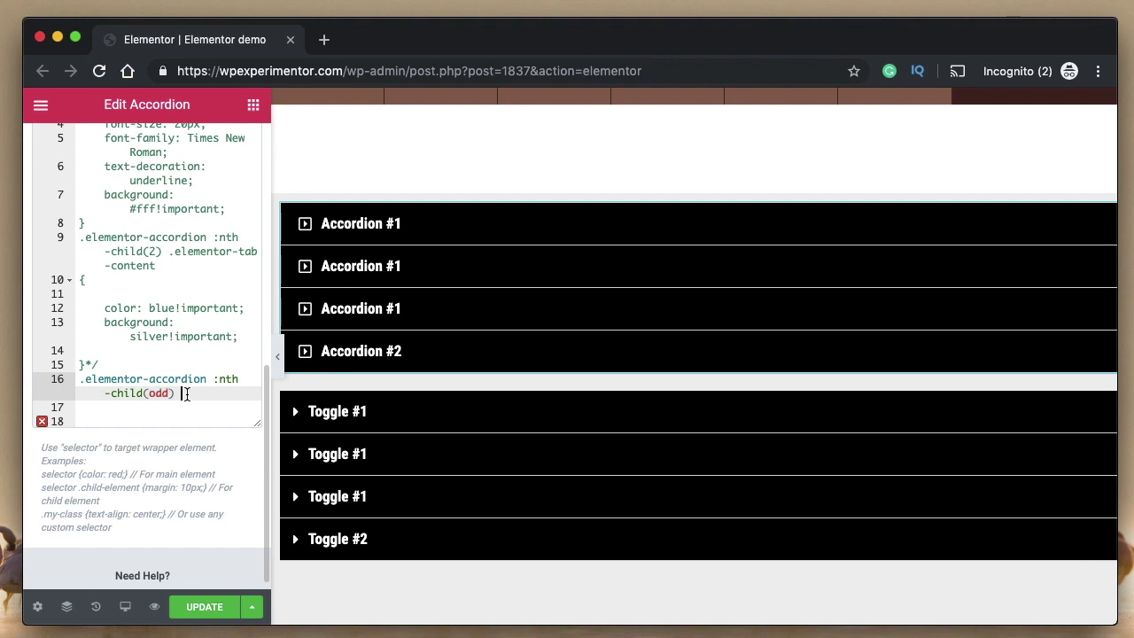
pyautogui.write('.el')
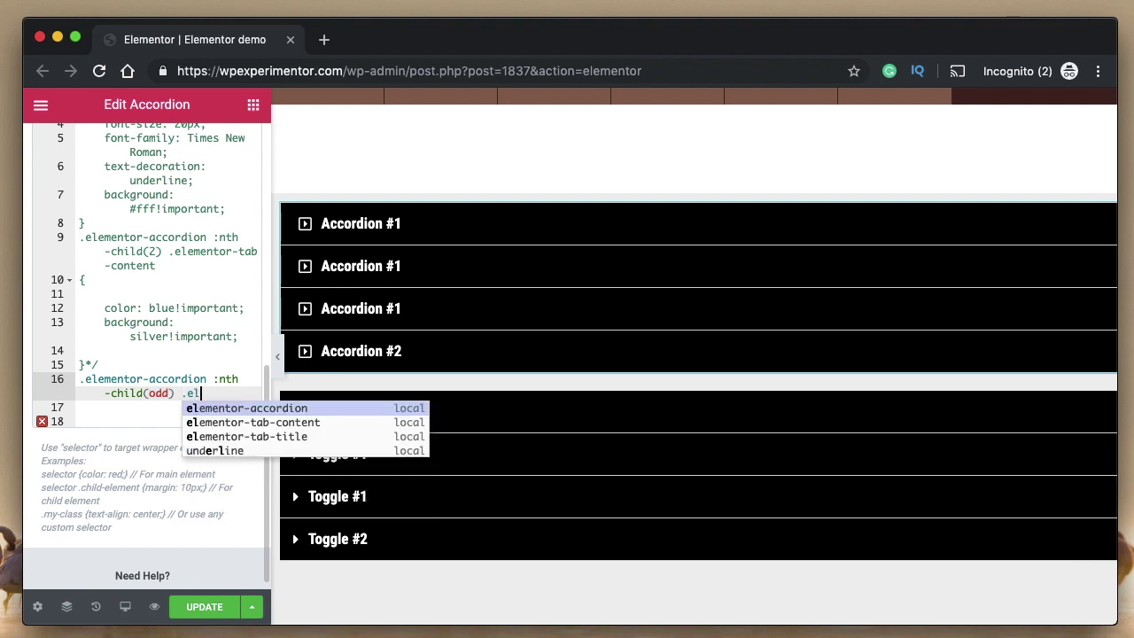
pyautogui.press('Down')
pyautogui.press('Down')
pyautogui.press('Return')
pyautogui.press('Return')
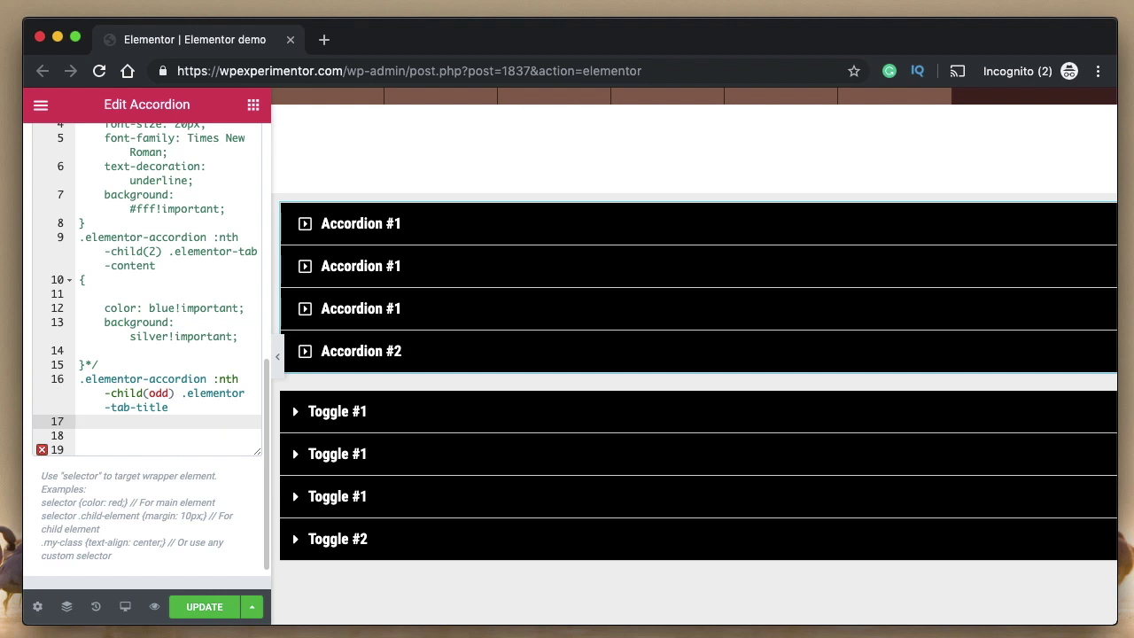
pyautogui.write('{')
pyautogui.press('Return')
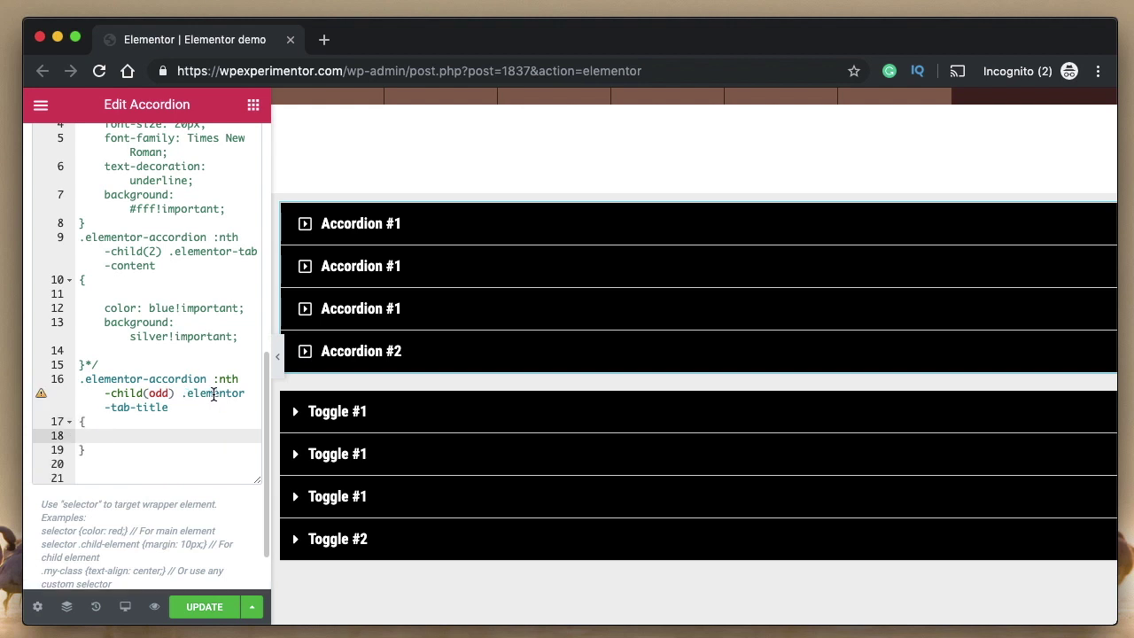
# Step: Add a color:red!important; declaration to the odd title rule and compare its selector with the accordion preview
pyautogui.tripleClick(209, 396)
pyautogui.click(125, 435)
pyautogui.write('color:red!important;')
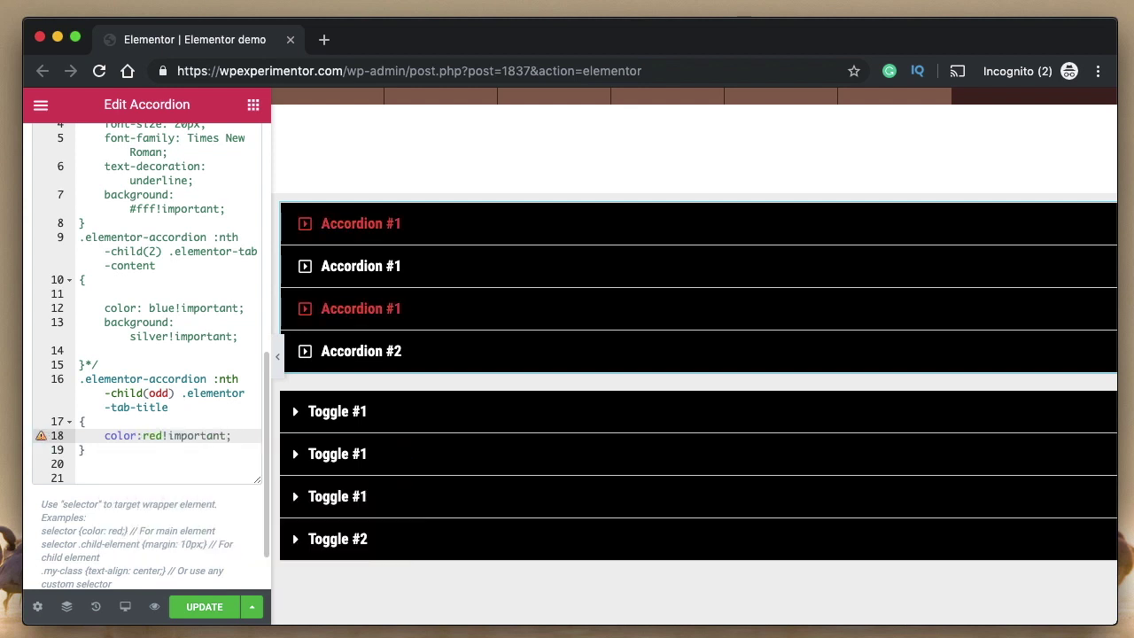
pyautogui.doubleClick(152, 394)
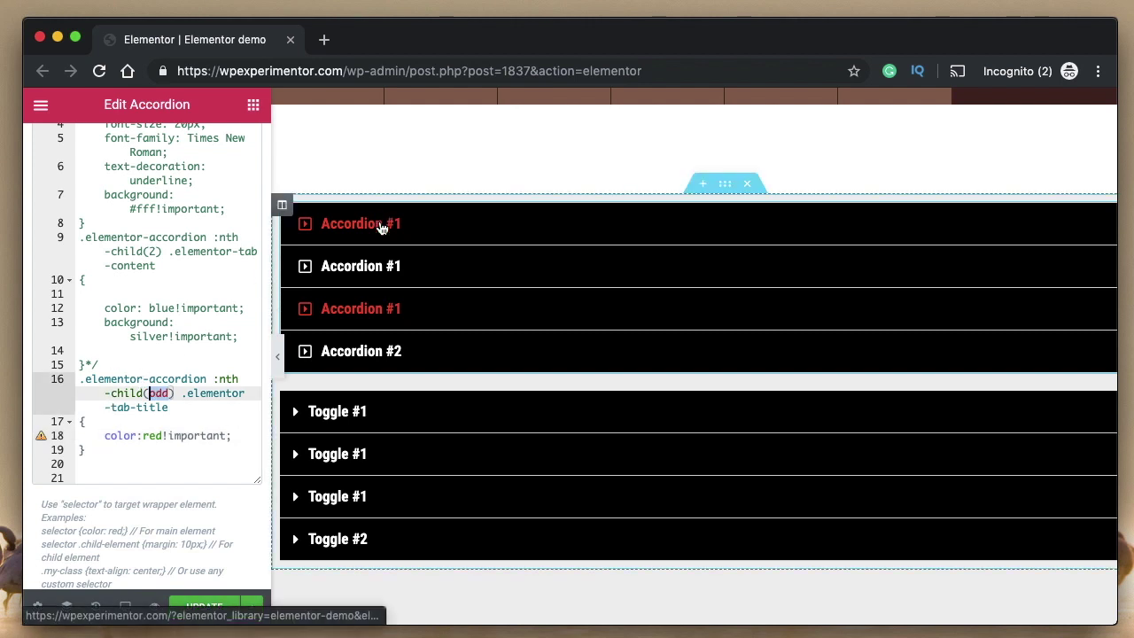
pyautogui.click(209, 394)
pyautogui.doubleClick(208, 394)
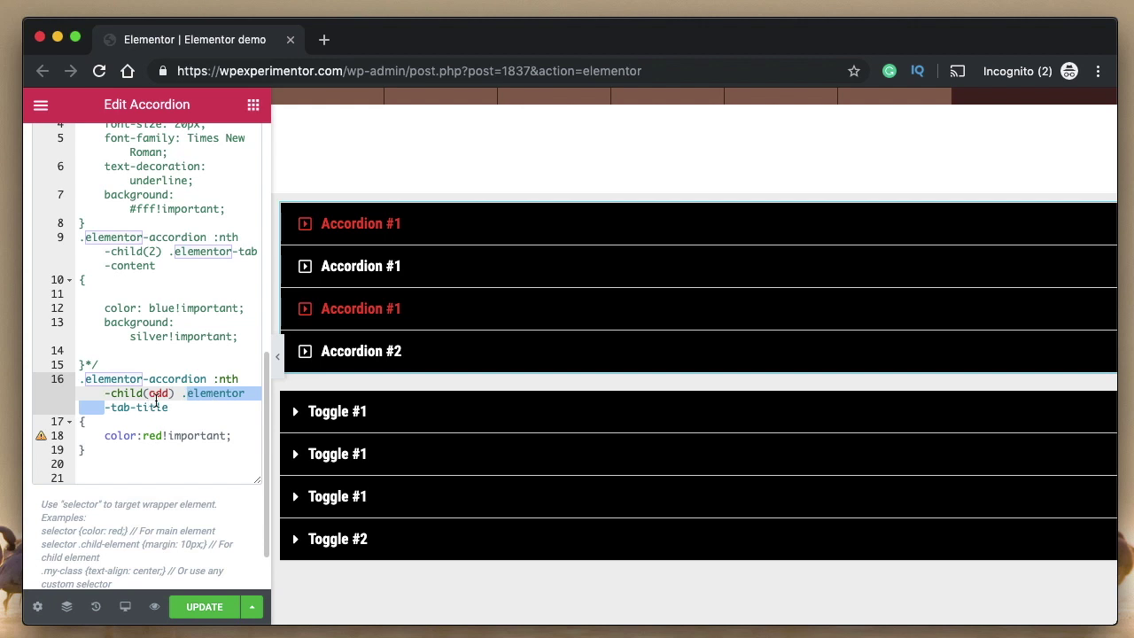
pyautogui.doubleClick(158, 394)
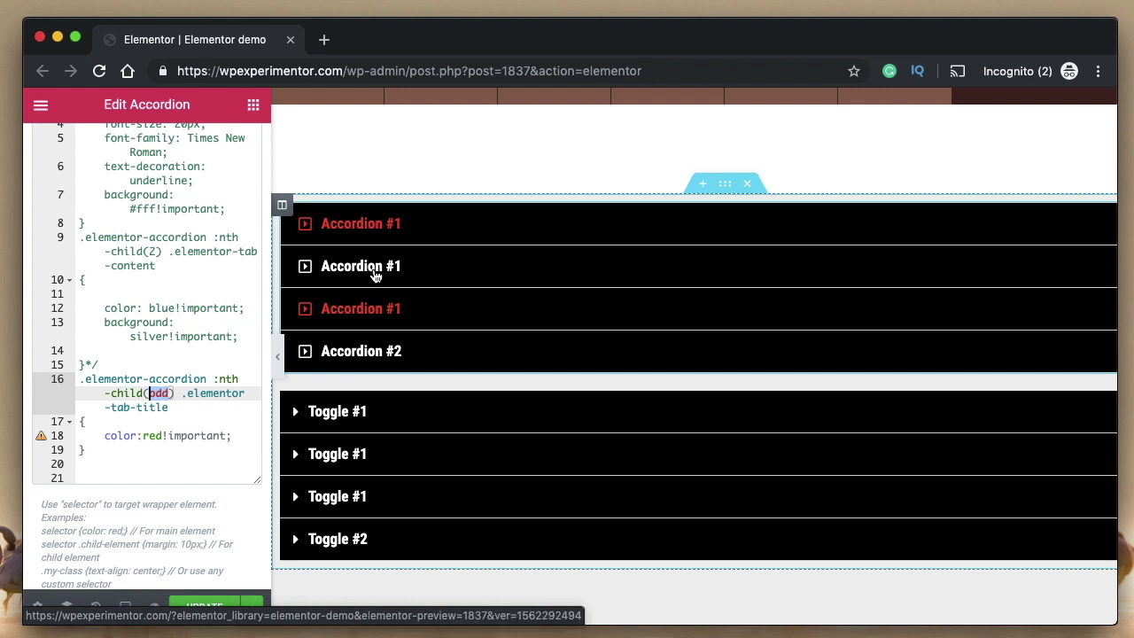
# Step: Duplicate the whole odd title rule below itself, separated by one blank line
pyautogui.click(127, 452)
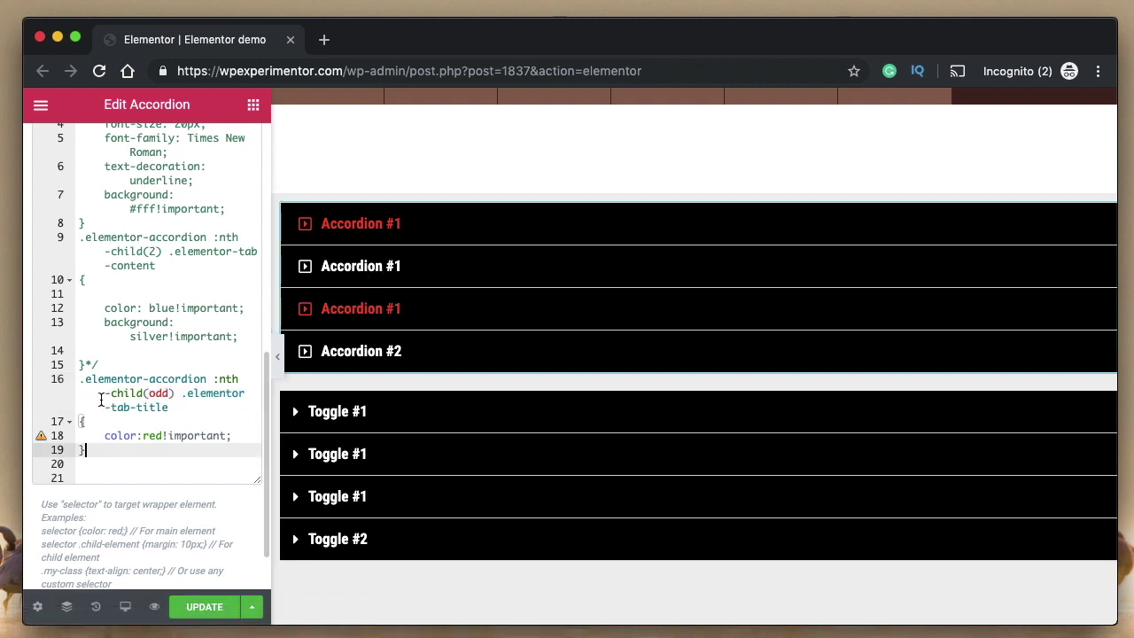
pyautogui.keyDown('shift'); pyautogui.click(79, 380); pyautogui.keyUp('shift')
pyautogui.hotkey('ctrl', 'c')
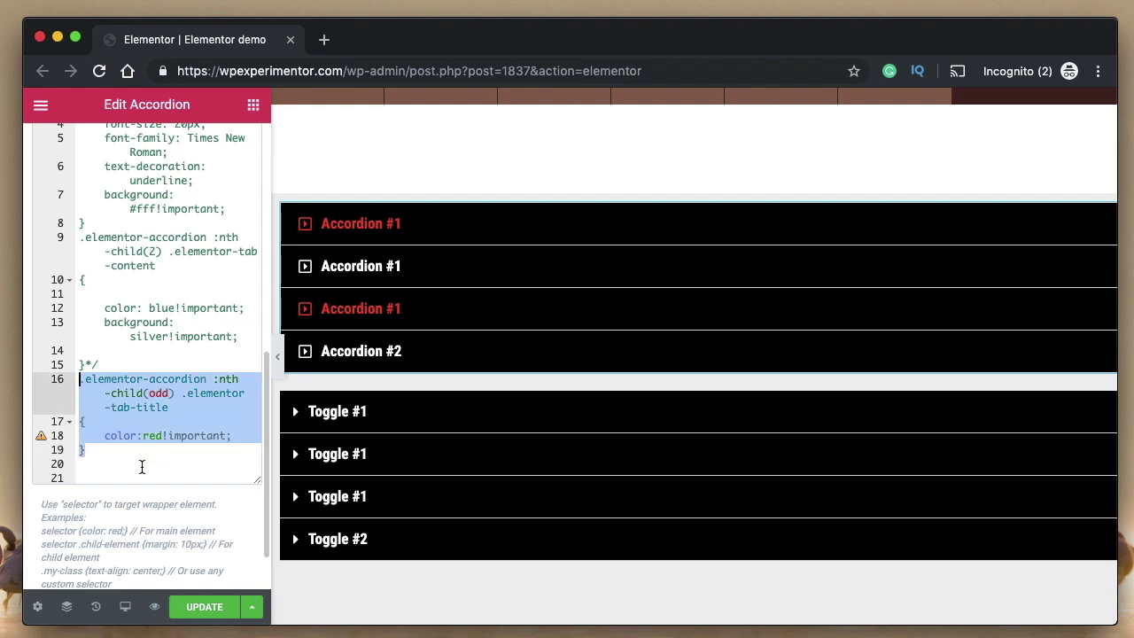
pyautogui.click(118, 449)
pyautogui.press('Return')
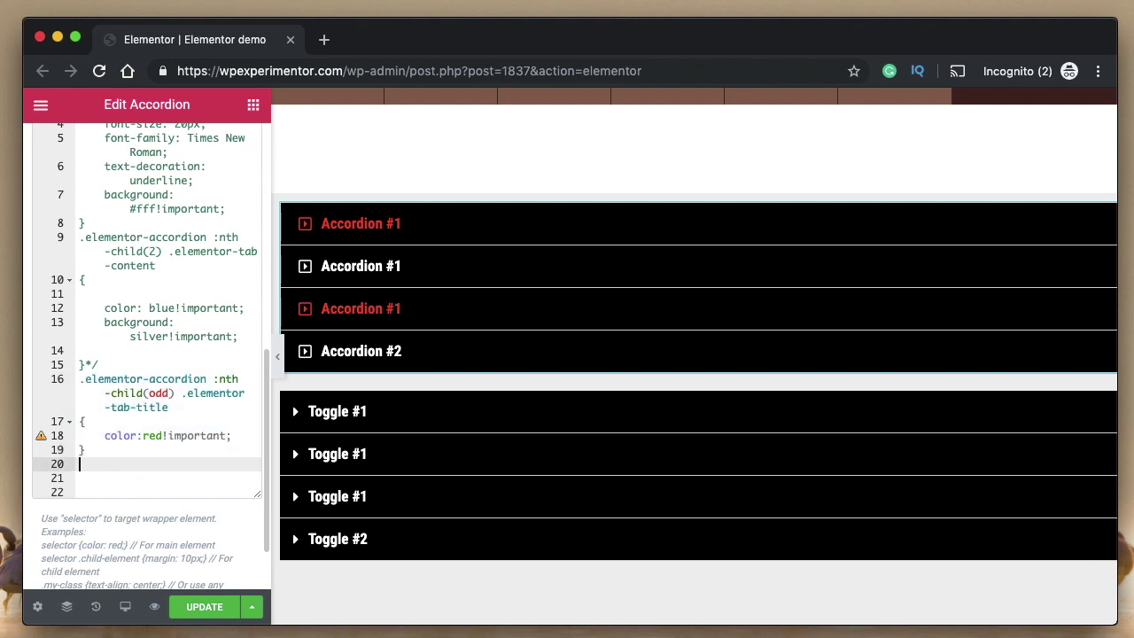
pyautogui.press('Return')
pyautogui.hotkey('ctrl', 'v')
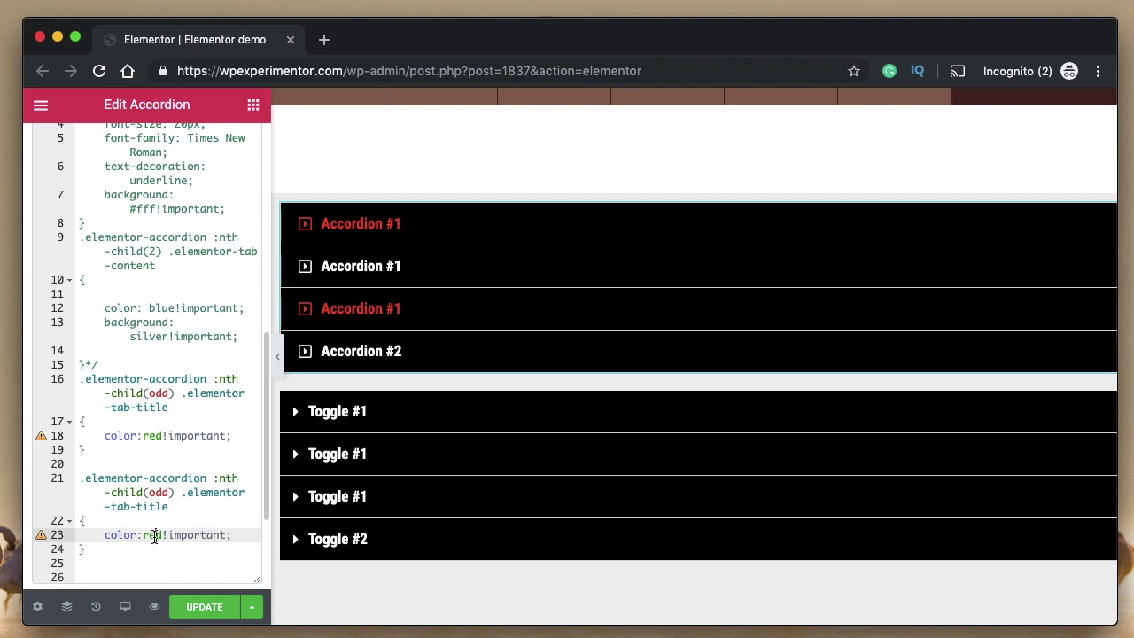
# Step: In the duplicated rule, set the color to blue and the nth-child argument to even
pyautogui.doubleClick(152, 534)
pyautogui.write('blue')
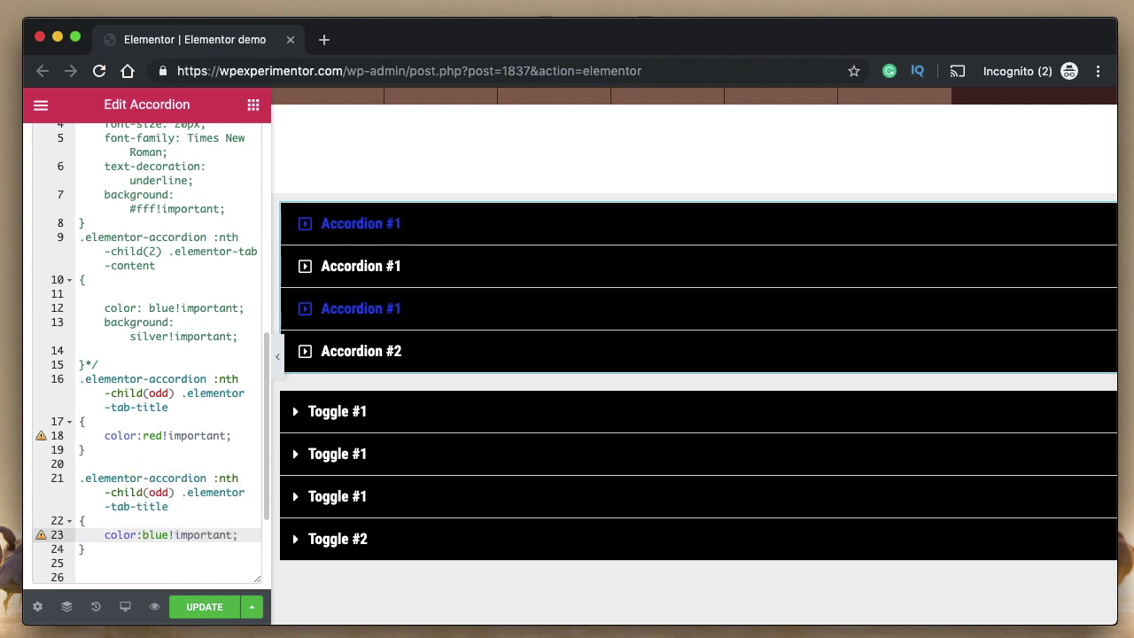
pyautogui.doubleClick(163, 494)
pyautogui.write('even')
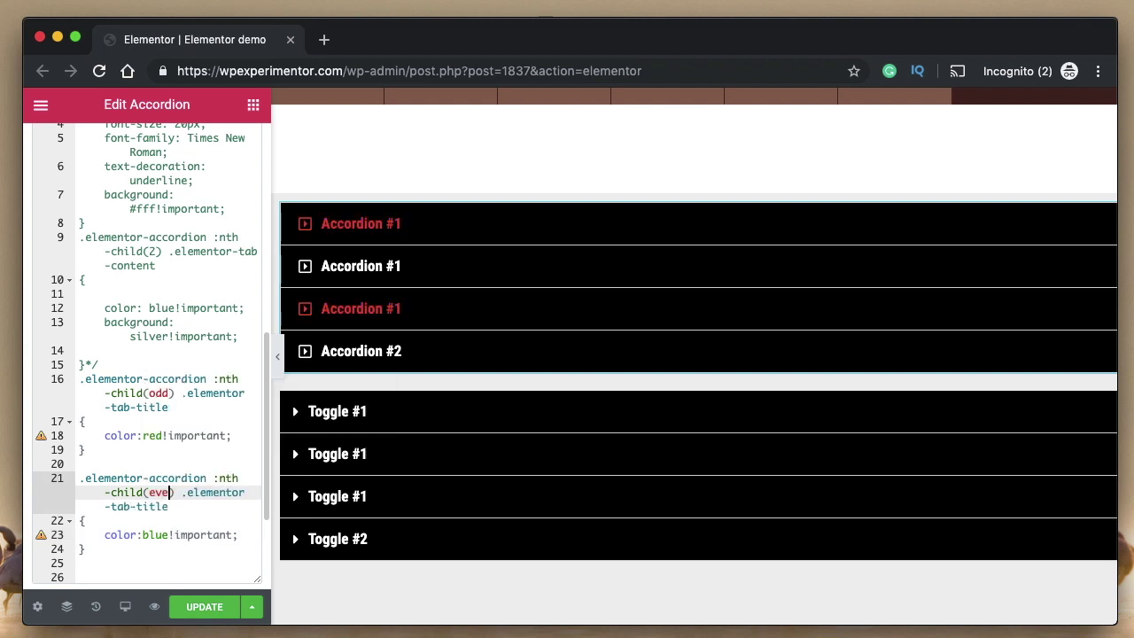
pyautogui.doubleClick(163, 493)
pyautogui.doubleClick(160, 394)
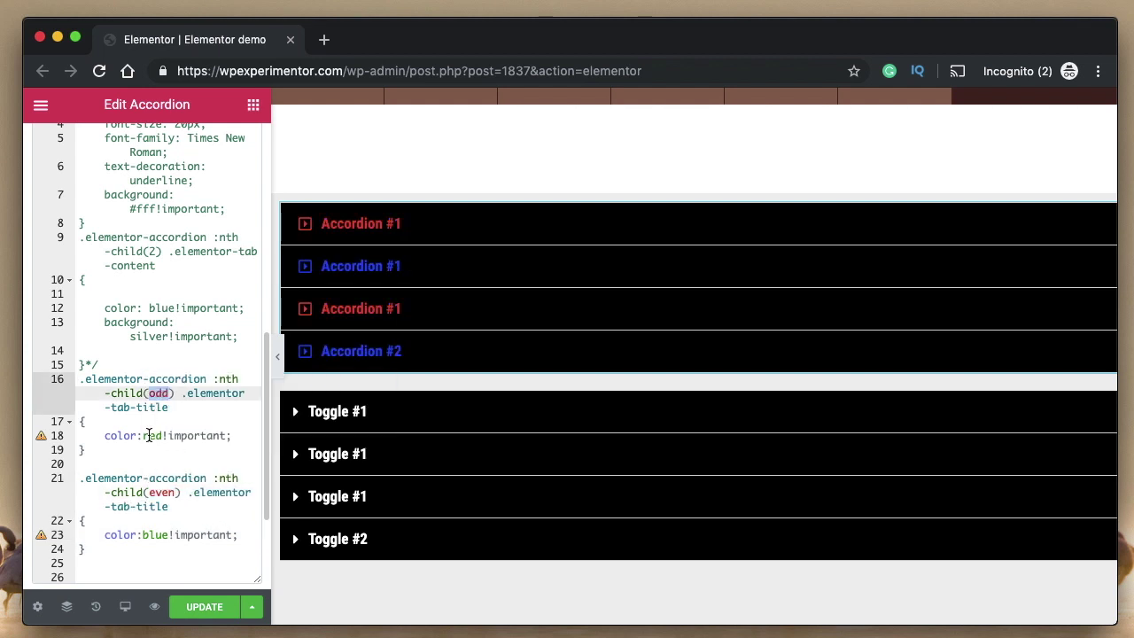
pyautogui.doubleClick(149, 435)
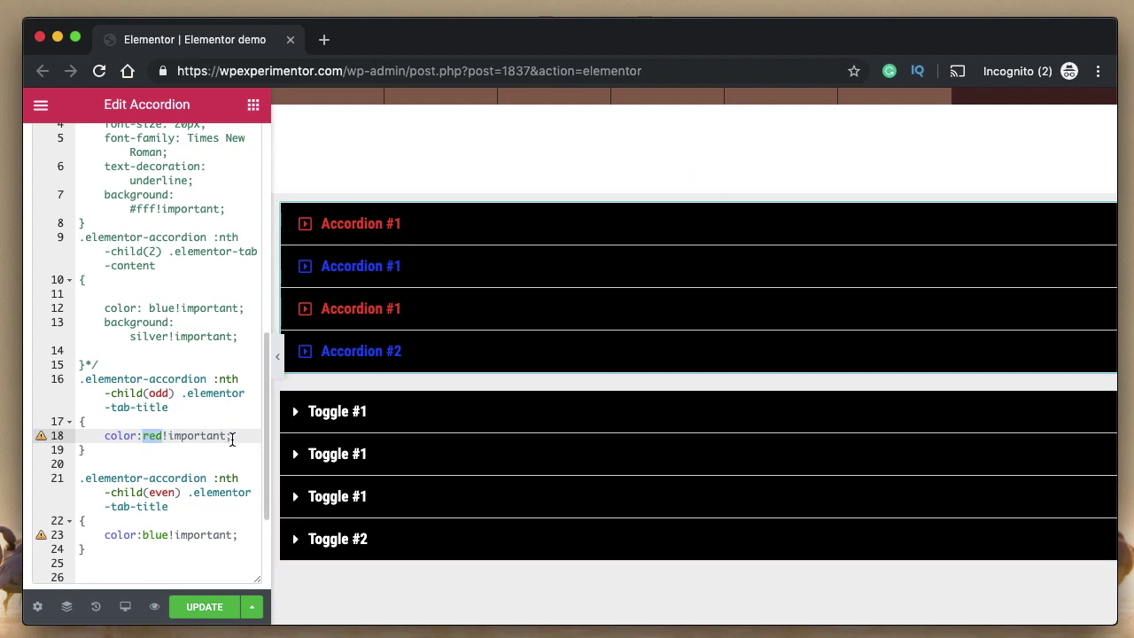
# Step: Add a font-size: 20px; declaration below the red color in the odd title rule
pyautogui.click(236, 436)
pyautogui.press('Return')
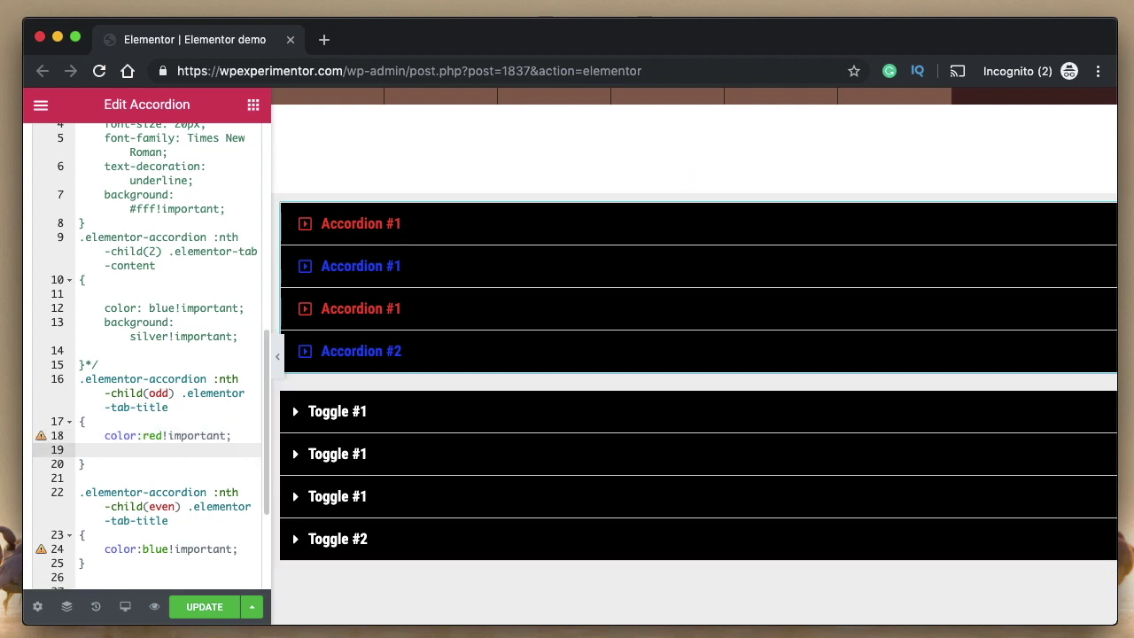
pyautogui.write('fo')
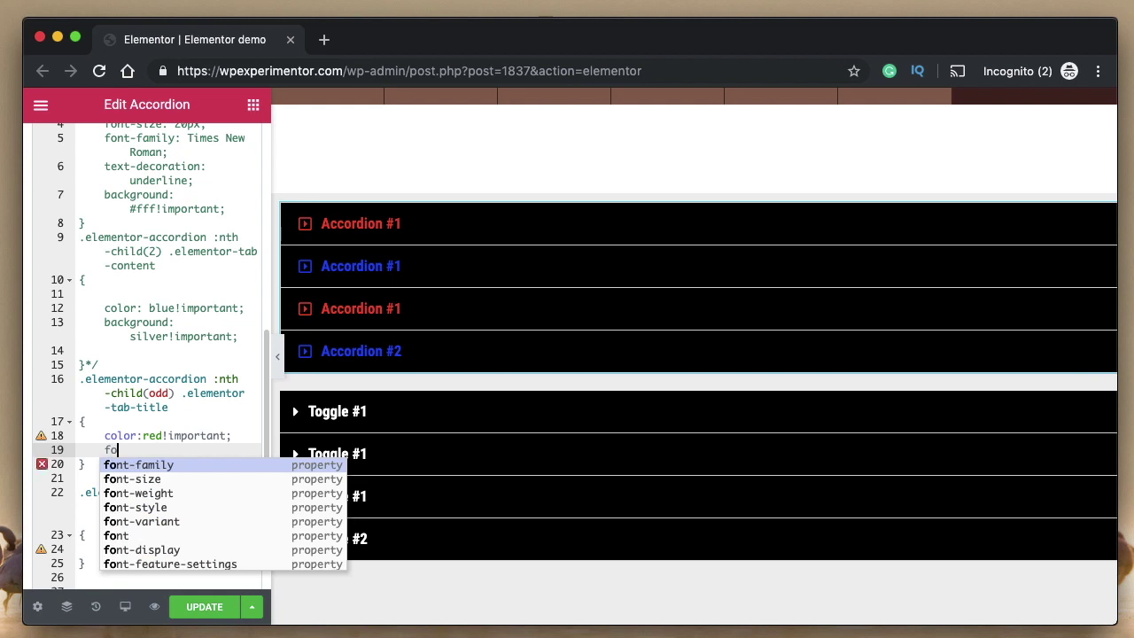
pyautogui.press('Down')
pyautogui.press('Return')
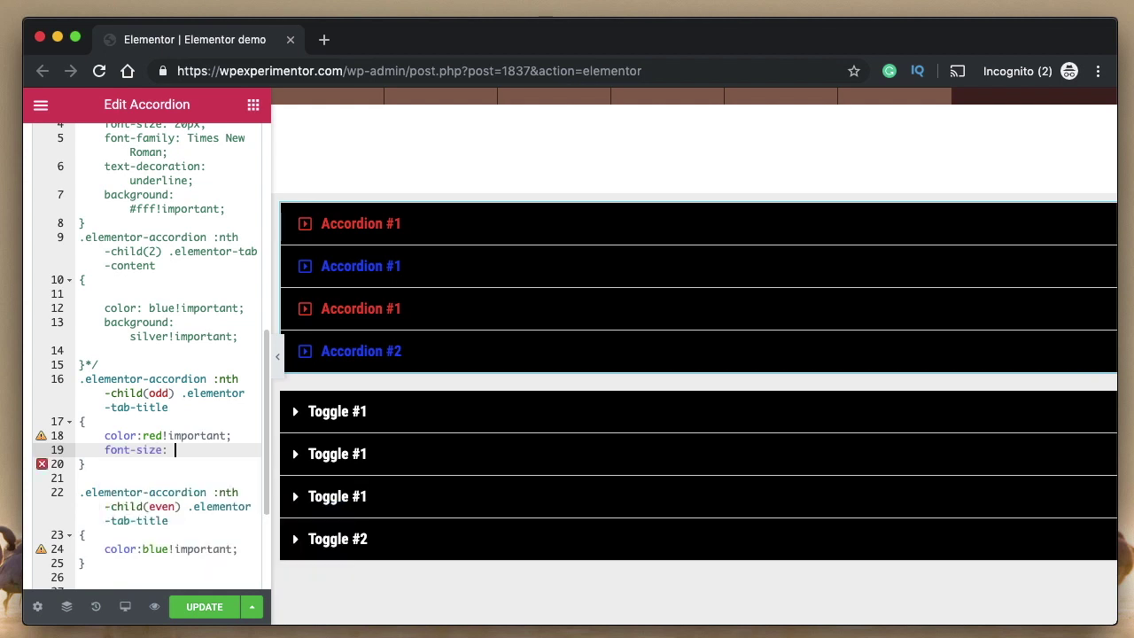
pyautogui.write('20px;')
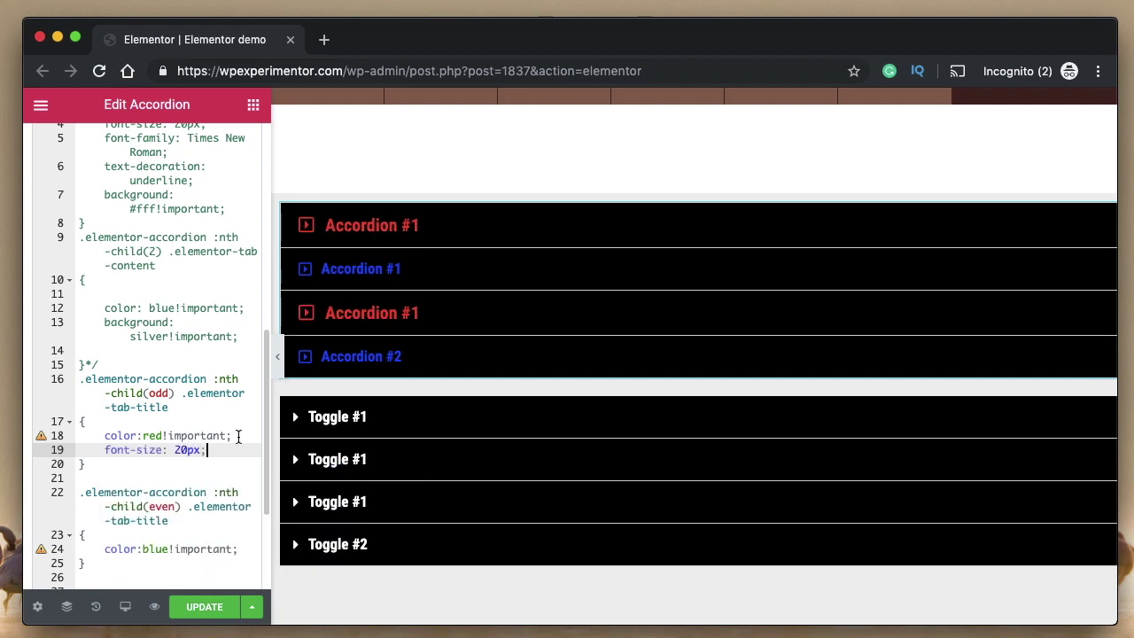
# Step: Add a font-size: 25px declaration below the blue color in the even title rule
pyautogui.scroll(-1, 219, 472)
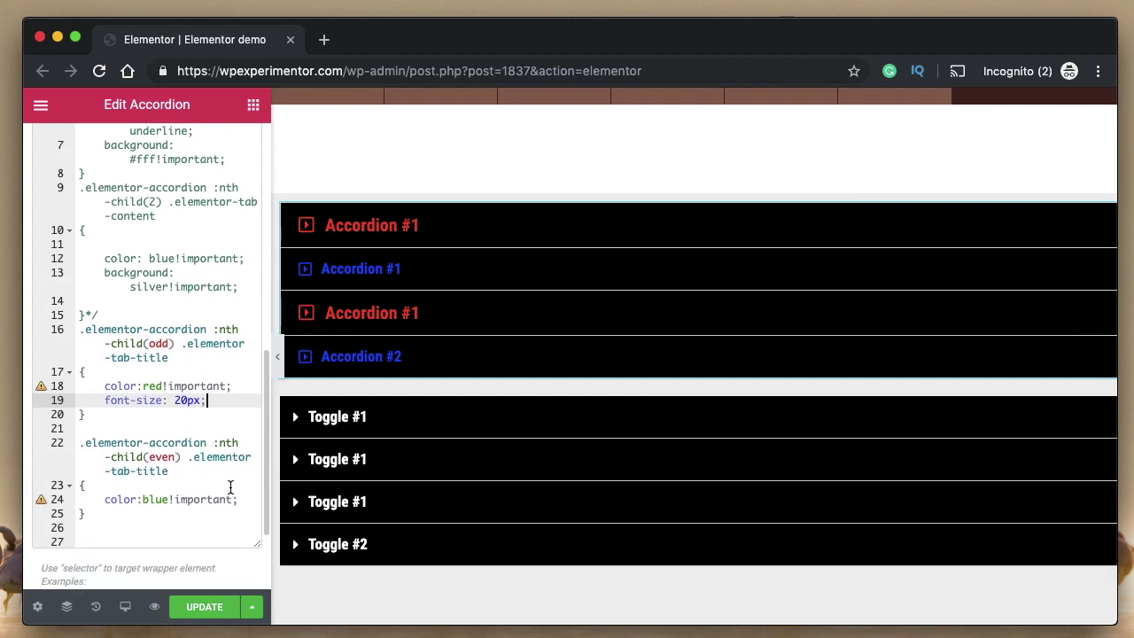
pyautogui.click(243, 498)
pyautogui.press('Return')
pyautogui.write('f')
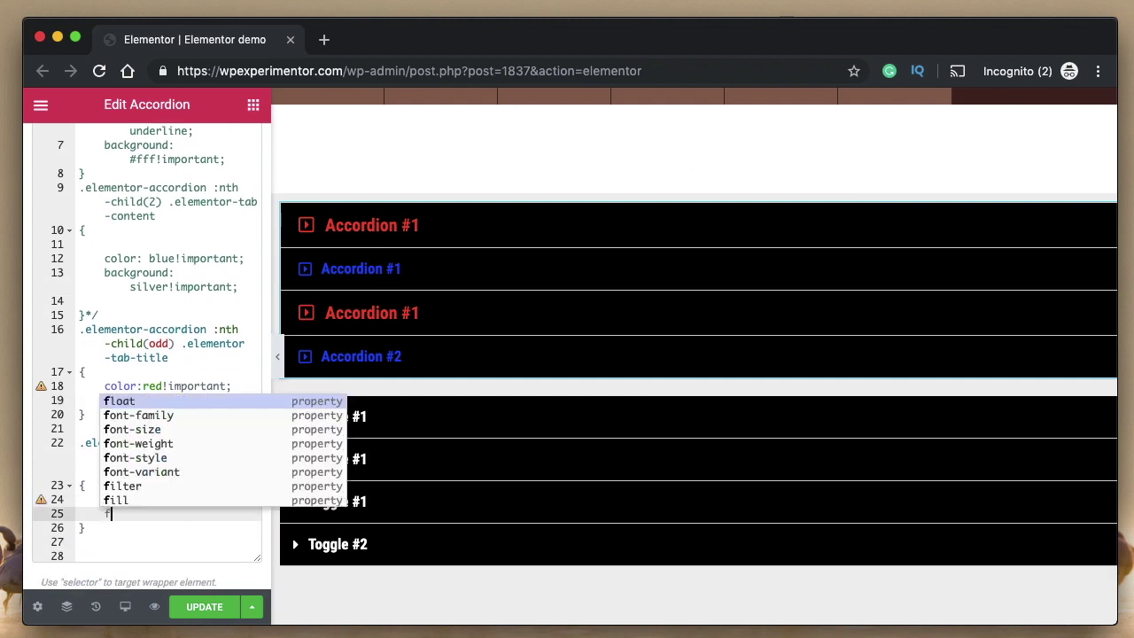
pyautogui.write('o')
pyautogui.press('Down')
pyautogui.press('Return')
pyautogui.write('2')
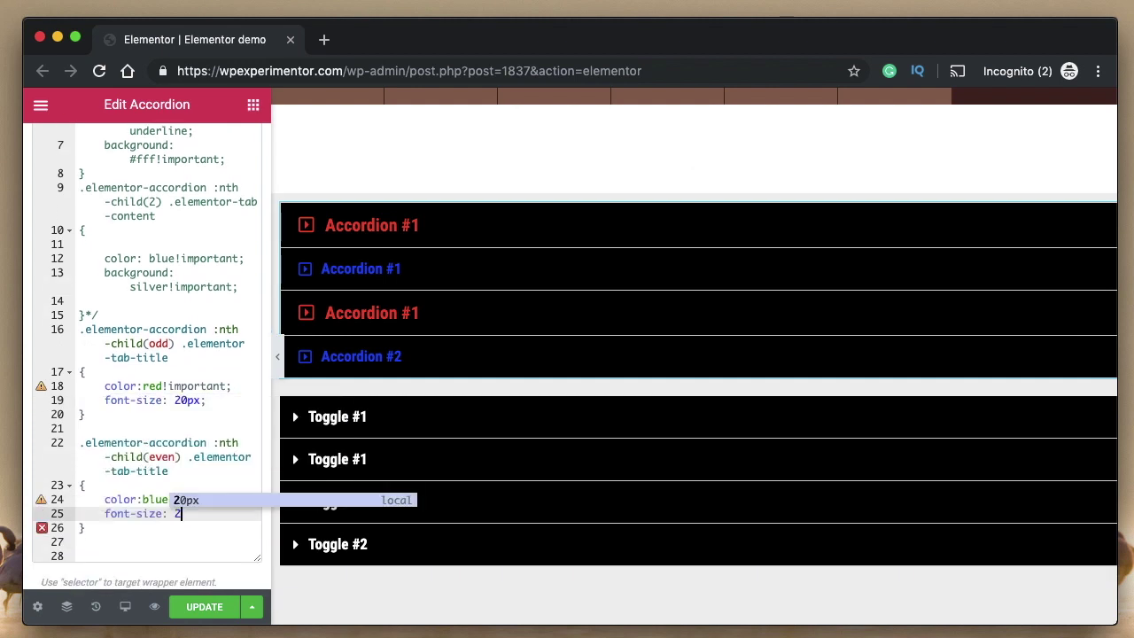
pyautogui.write('5px')
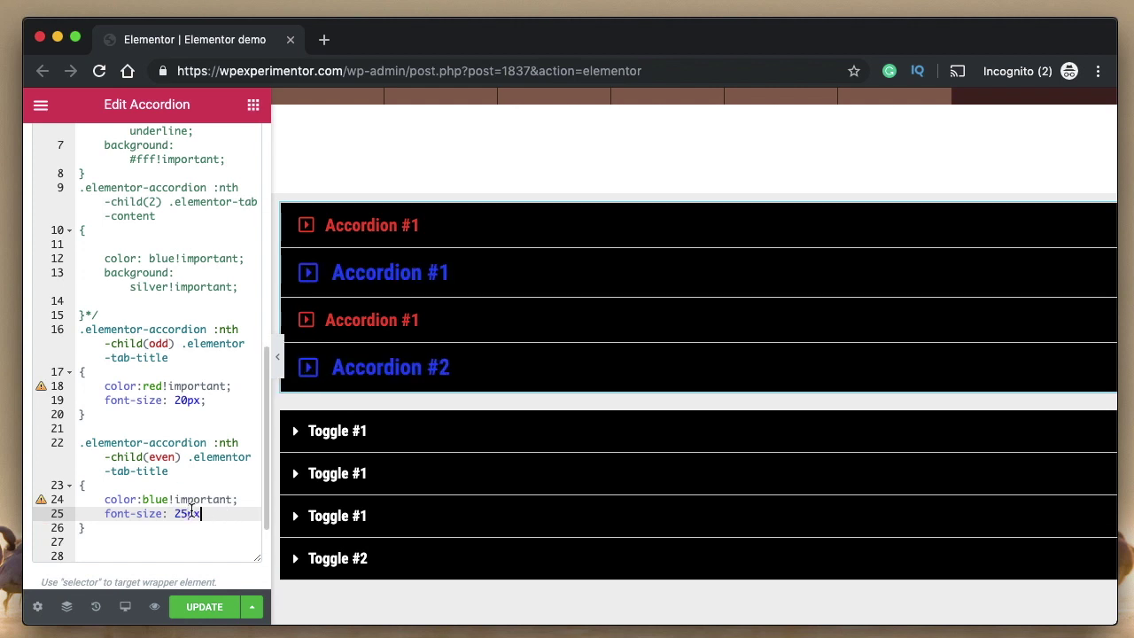
# Step: Try 15px as the even title rule's font size, settle on 18px, and end the declaration with a semicolon
pyautogui.press('BackSpace')
pyautogui.write('1')
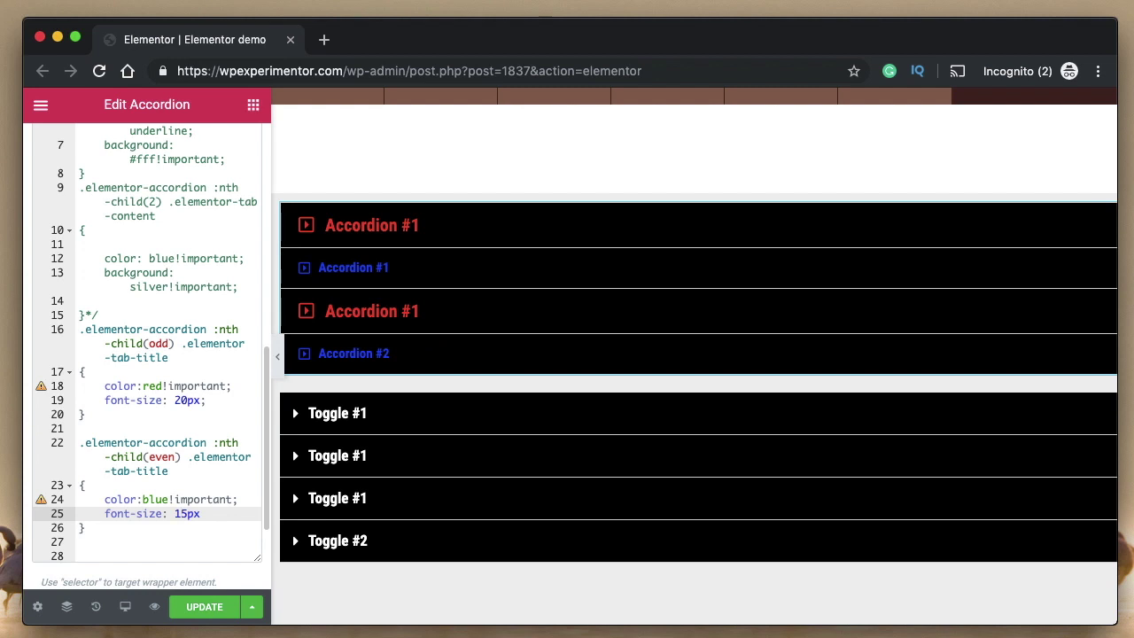
pyautogui.press('BackSpace')
pyautogui.write('8')
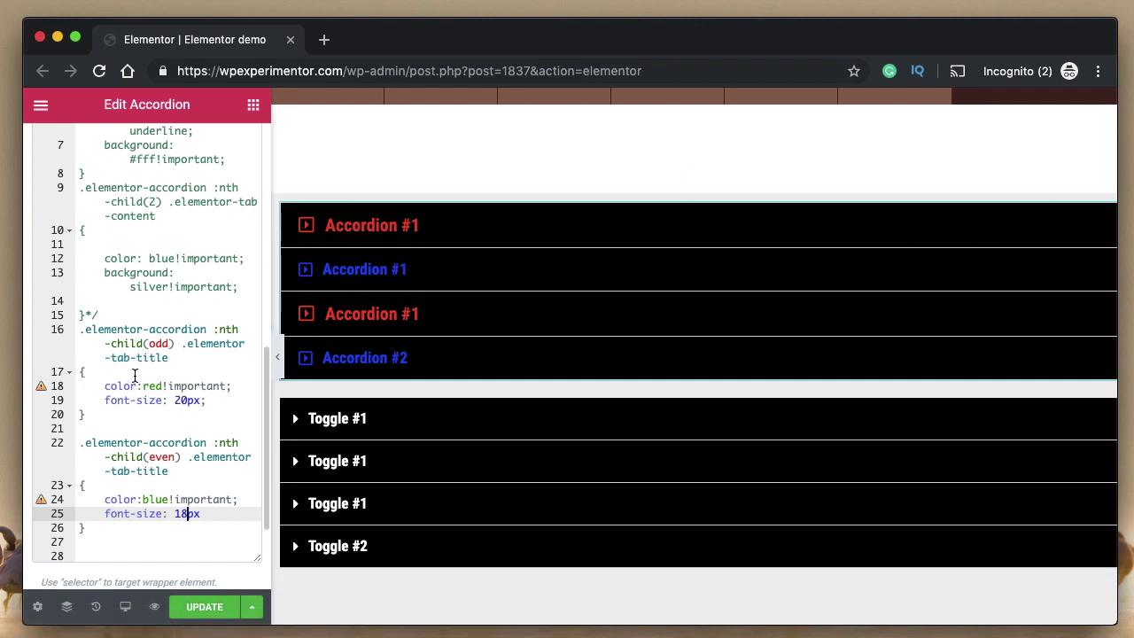
pyautogui.doubleClick(189, 401)
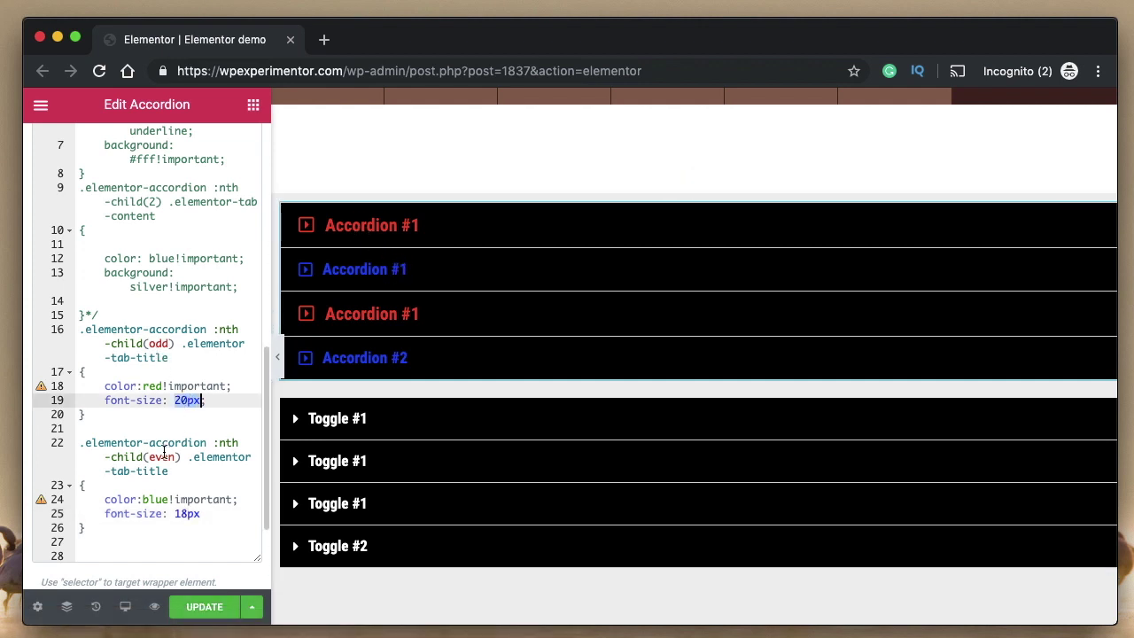
pyautogui.doubleClick(164, 457)
pyautogui.click(203, 514)
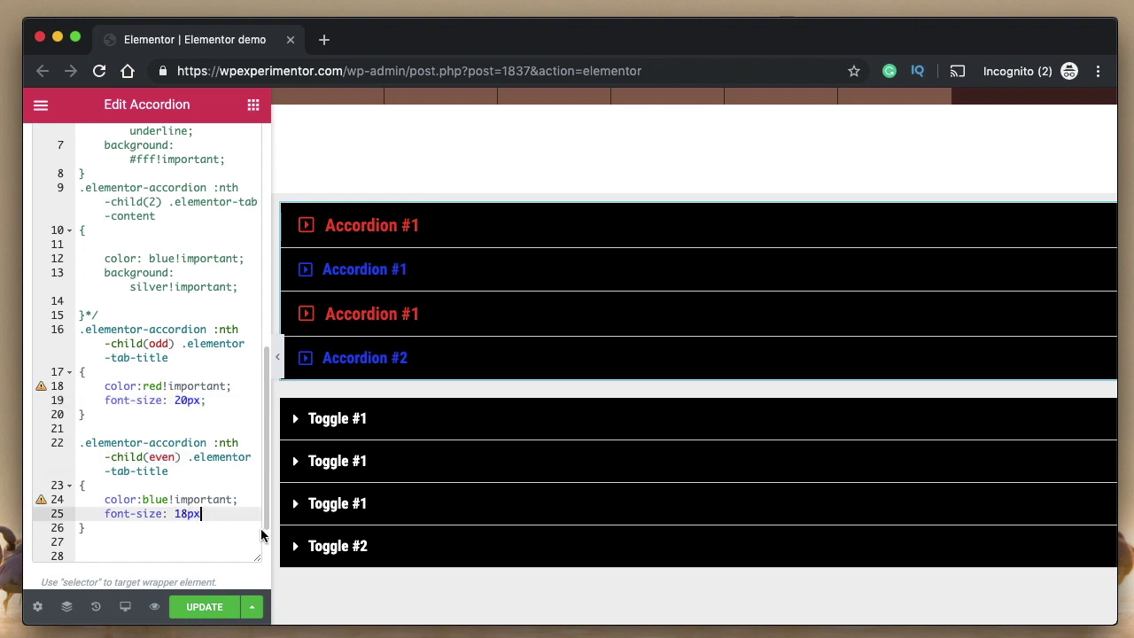
pyautogui.write(';')
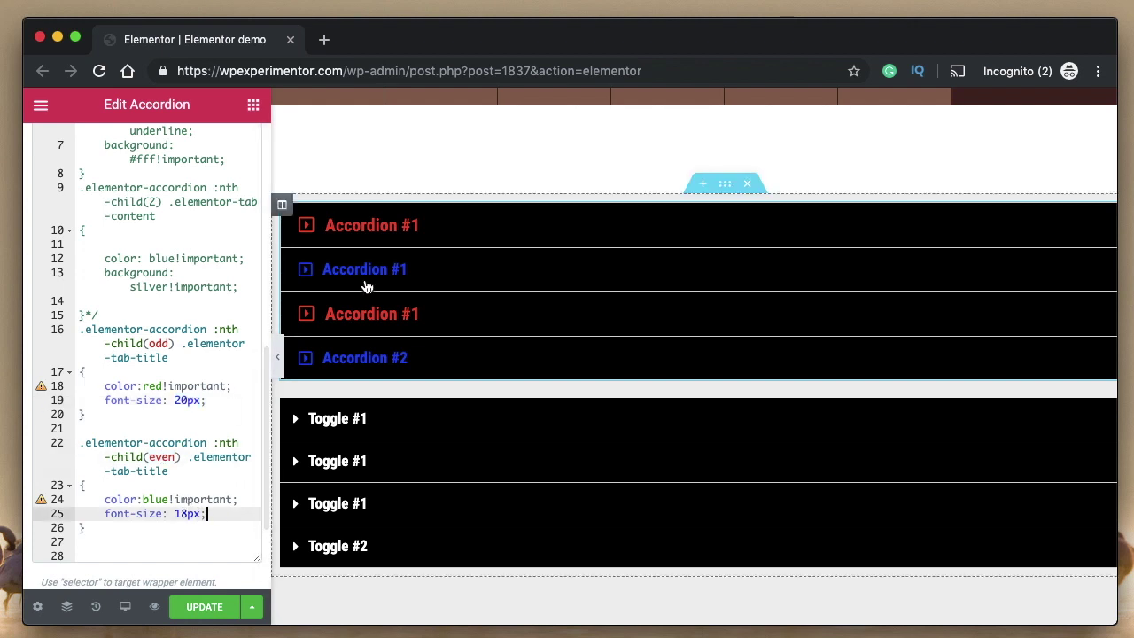
pyautogui.doubleClick(150, 471)
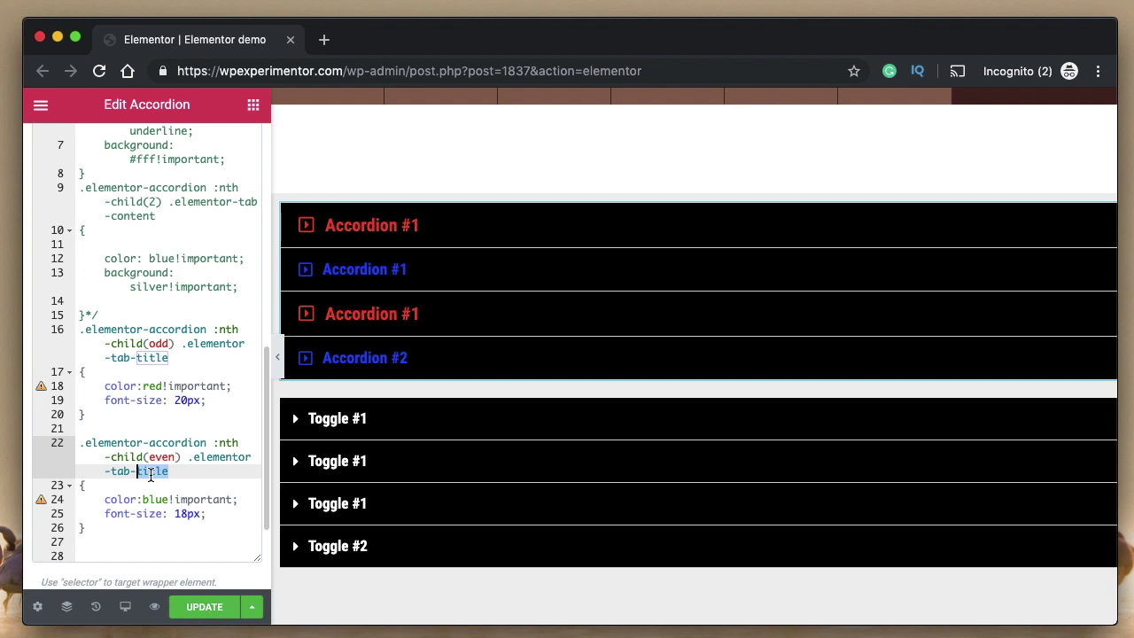
# Step: Paste a copy of the odd and even accordion title rules below the existing ones in the custom CSS
pyautogui.click(209, 556)
pyautogui.write('.elementor-accordion :nth-child(odd) .elementor-tab-title {     color:red!important;     font-size: 20px; }  .elementor-accordion :nth-child(even) .elementor-tab-title {     color:blue!important;     font-size: 18px; }')
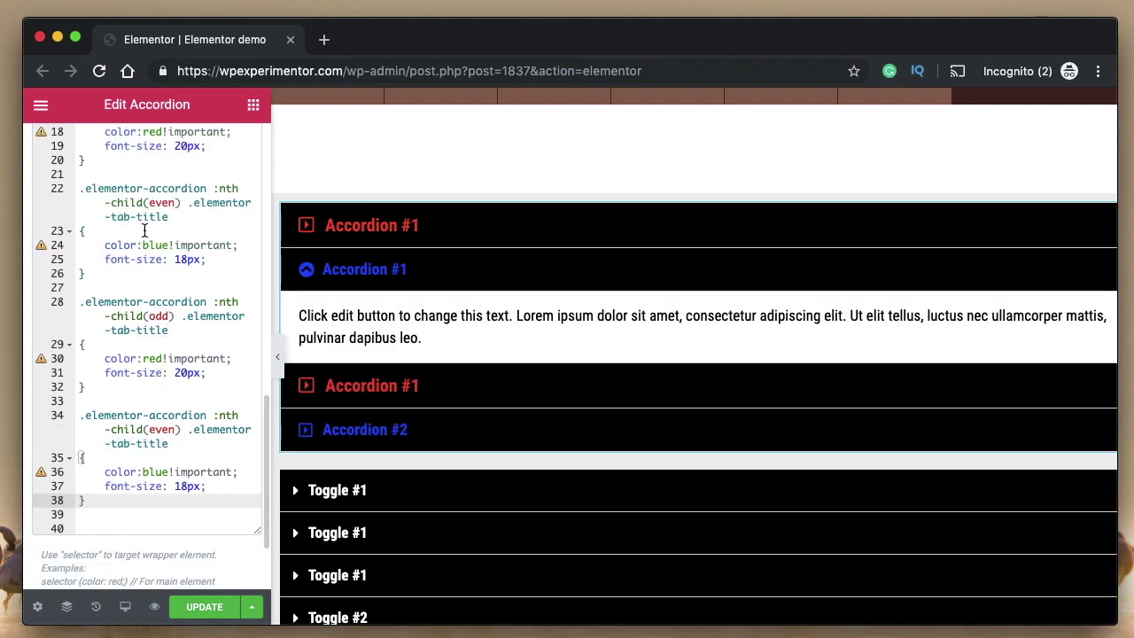
pyautogui.scroll(3, 147, 266)
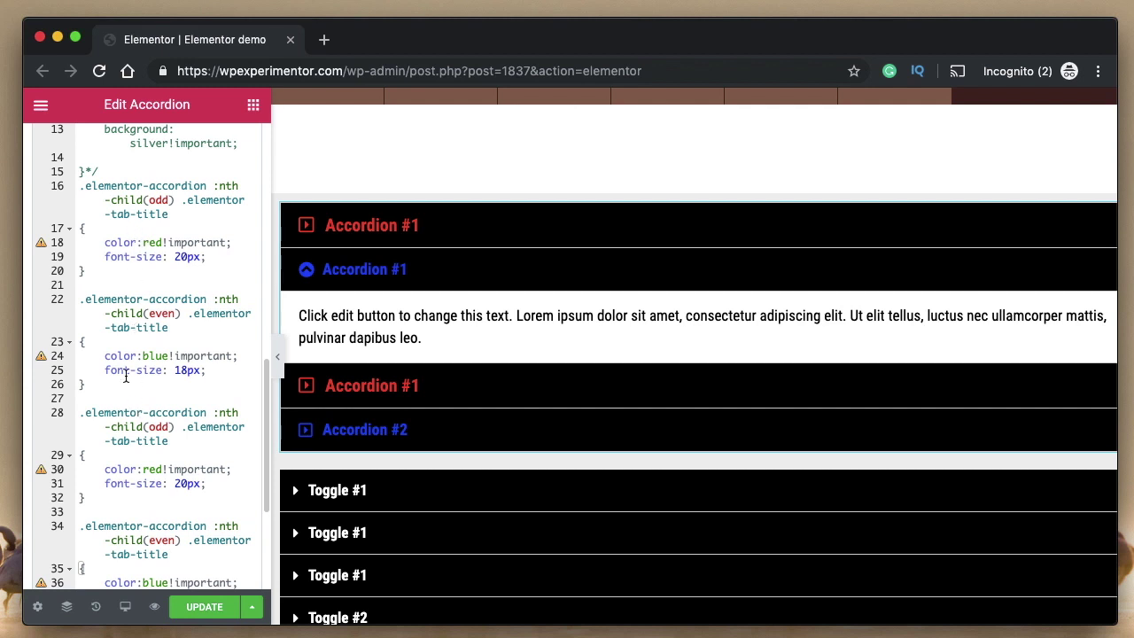
# Step: Change both copied odd and even rules to target .elementor-tab-content instead of .elementor-tab-title
pyautogui.scroll(-3, 159, 376)
pyautogui.doubleClick(145, 371)
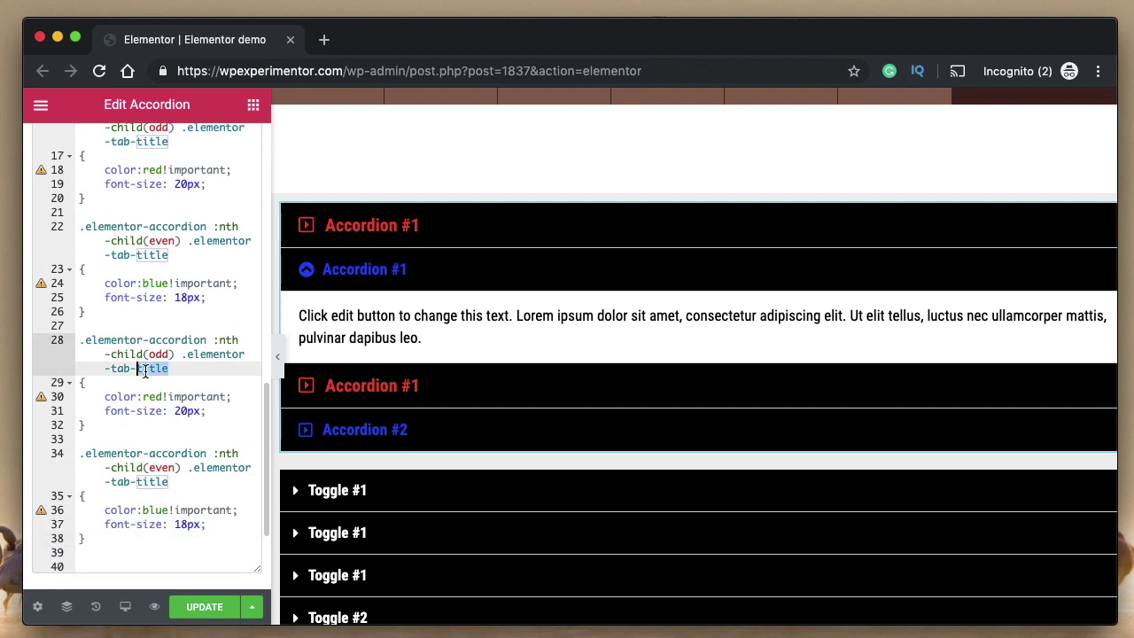
pyautogui.write('co')
pyautogui.press('Return')
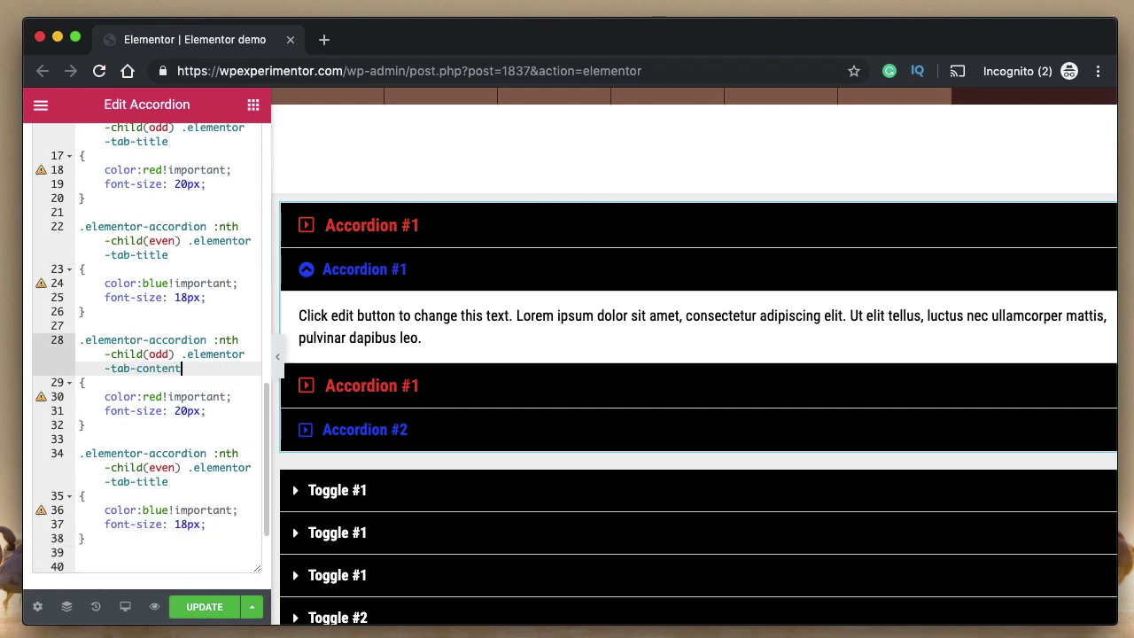
pyautogui.doubleClick(158, 481)
pyautogui.write('co')
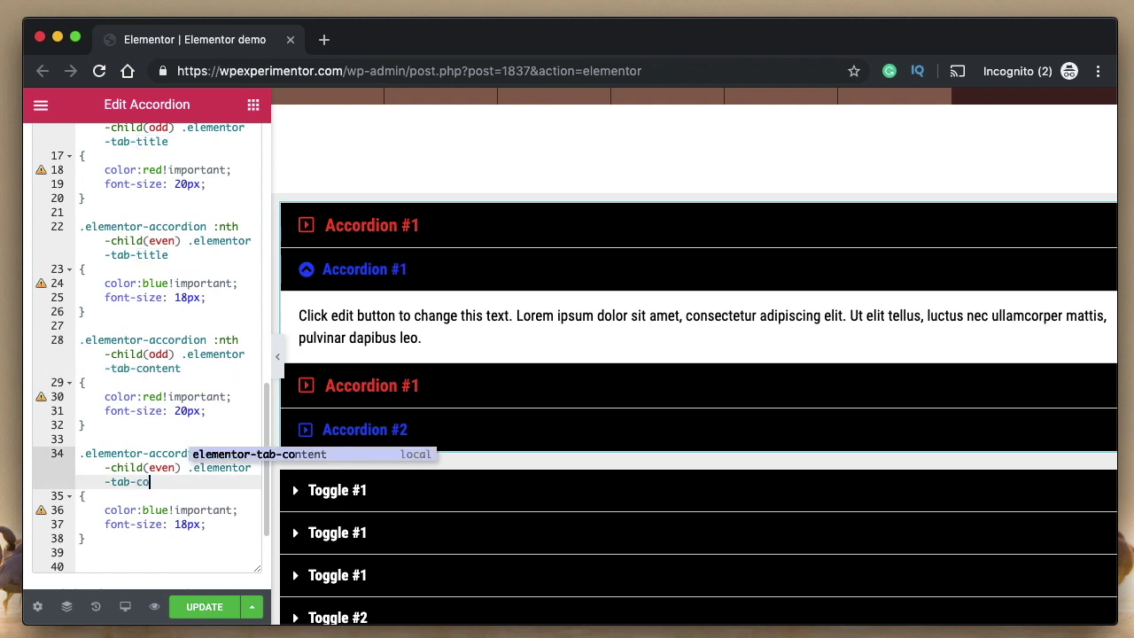
pyautogui.press('Return')
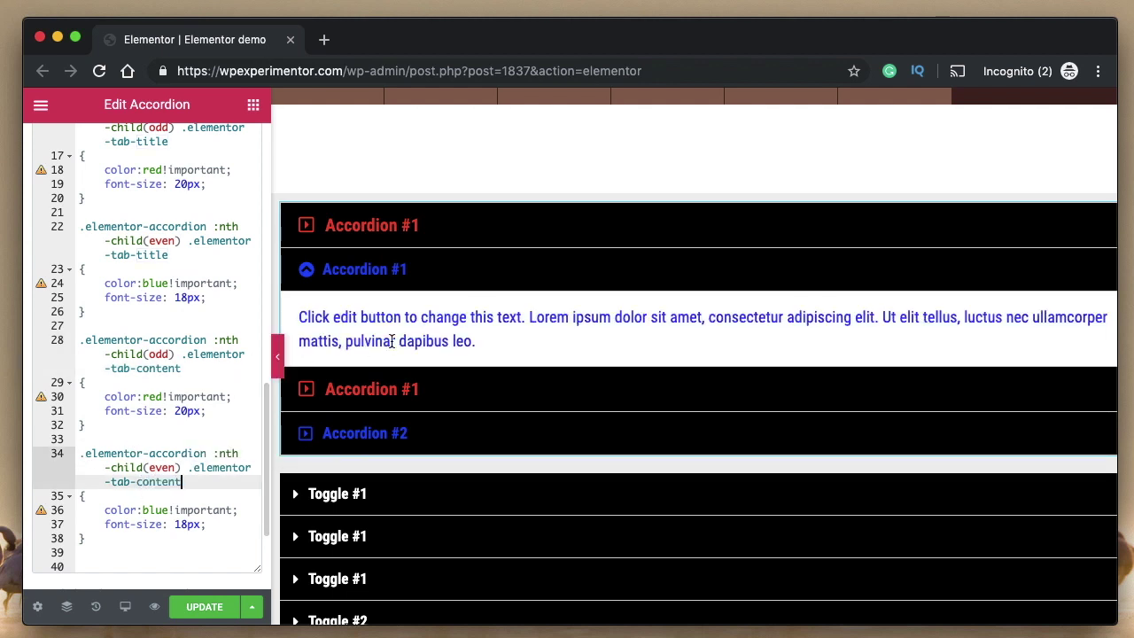
# Step: Expand and collapse the first two accordion items in the preview to check the content styling
pyautogui.click(398, 270)
pyautogui.click(417, 233)
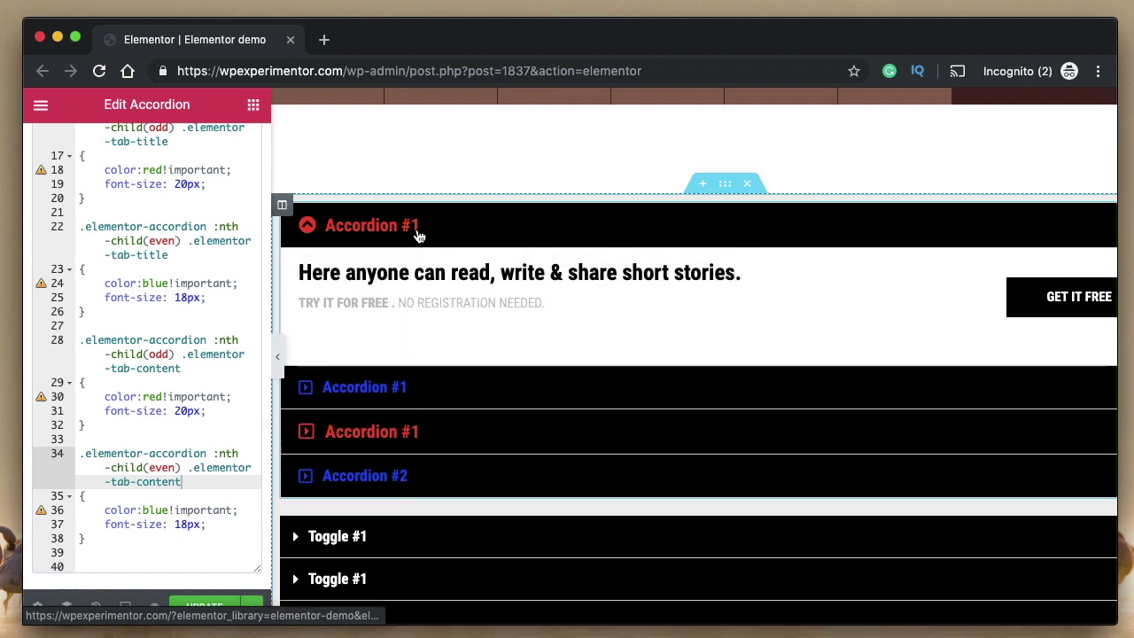
pyautogui.click(401, 241)
pyautogui.click(434, 232)
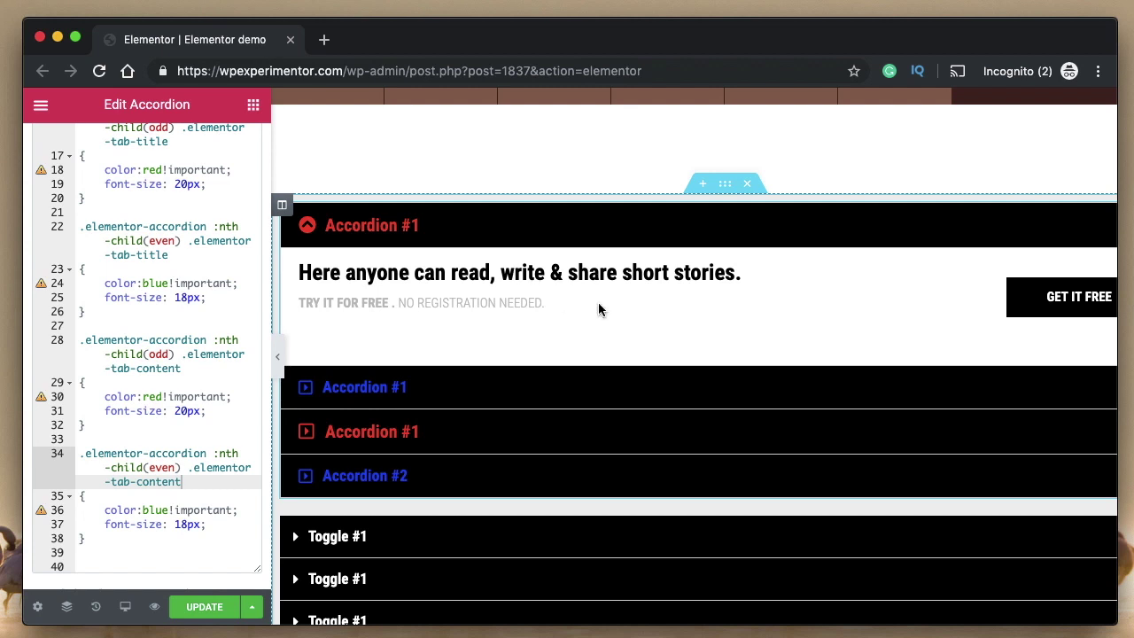
pyautogui.hscroll(2, 598, 310)
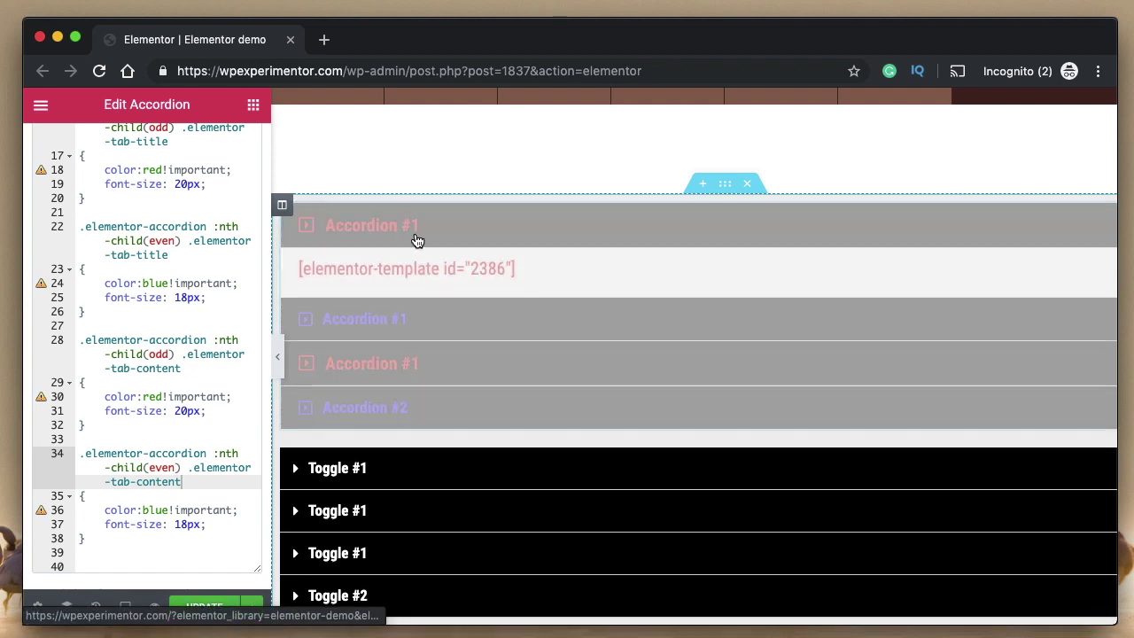
pyautogui.click(417, 238)
pyautogui.click(414, 273)
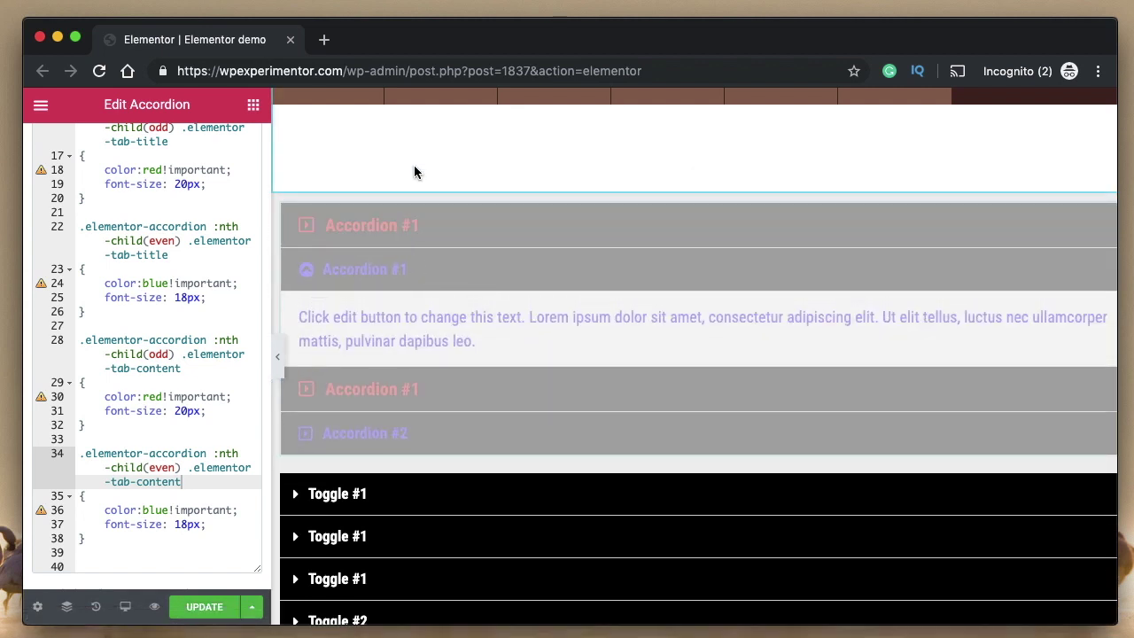
# Step: Hide the editing panel and expand the first three accordion items in turn to compare their odd and even content text
pyautogui.click(278, 356)
pyautogui.click(266, 301)
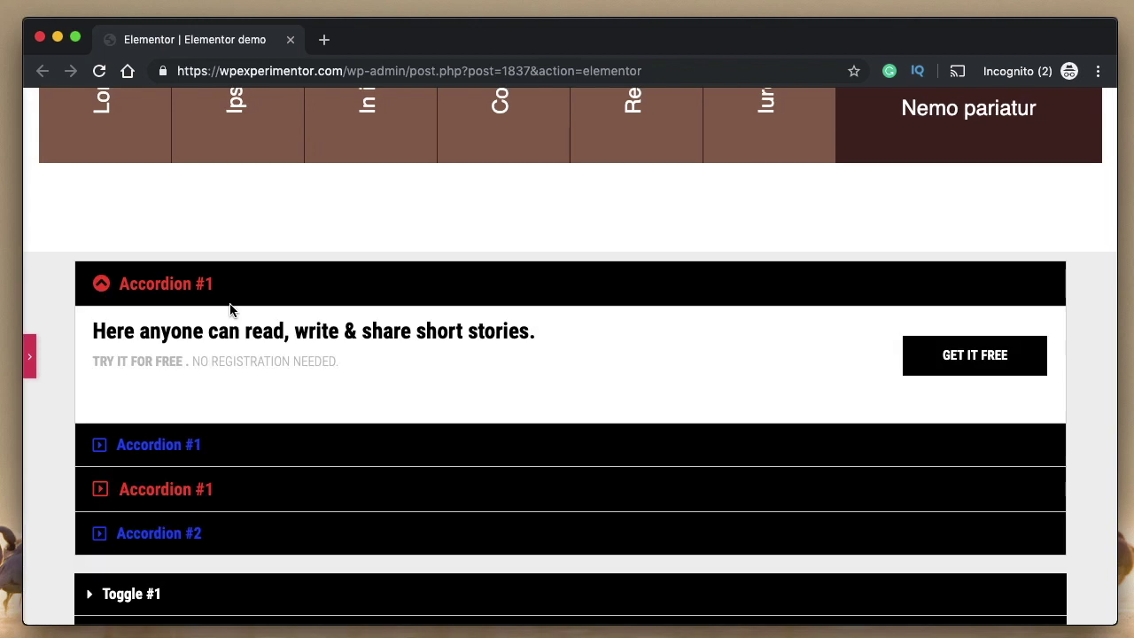
pyautogui.click(223, 293)
pyautogui.click(210, 340)
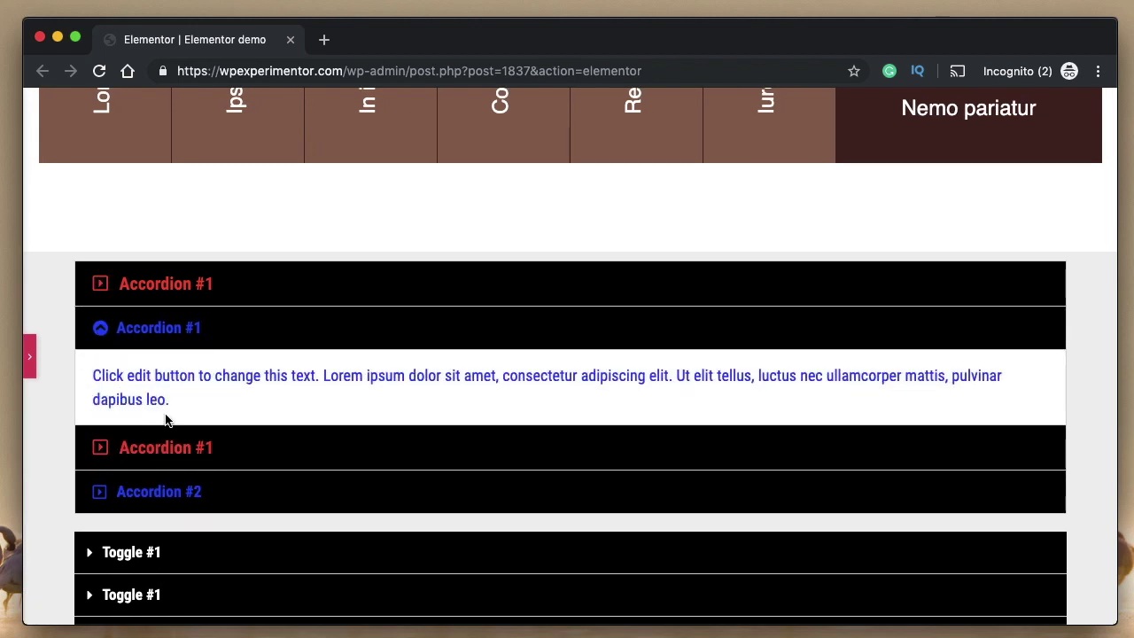
pyautogui.tripleClick(176, 379)
pyautogui.click(177, 379)
pyautogui.doubleClick(177, 378)
pyautogui.click(177, 378)
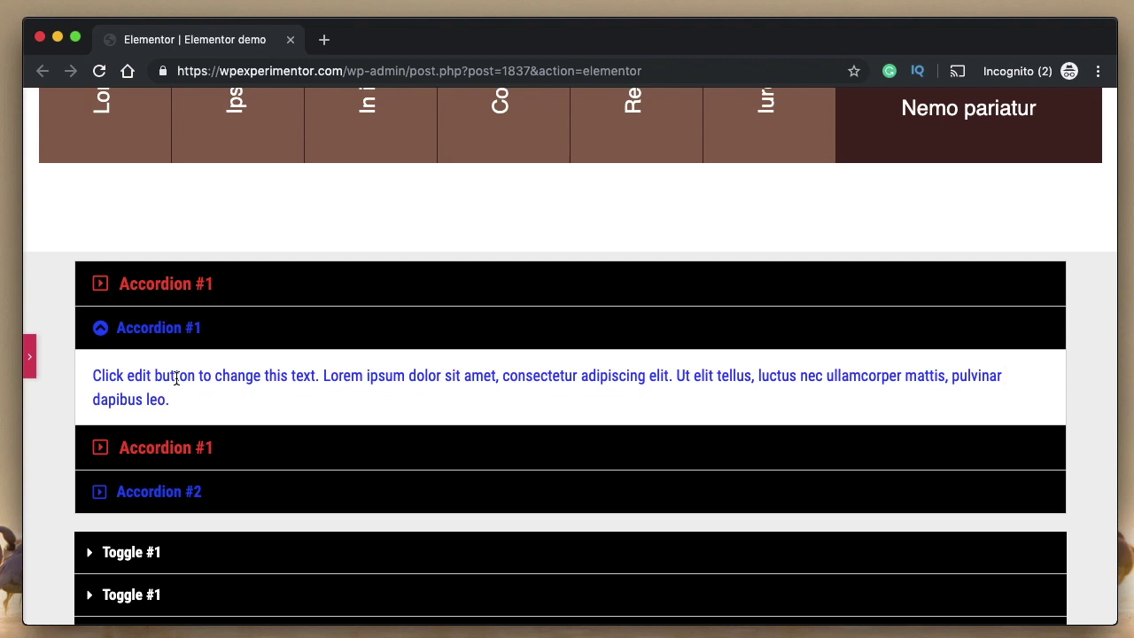
pyautogui.click(240, 445)
pyautogui.doubleClick(224, 353)
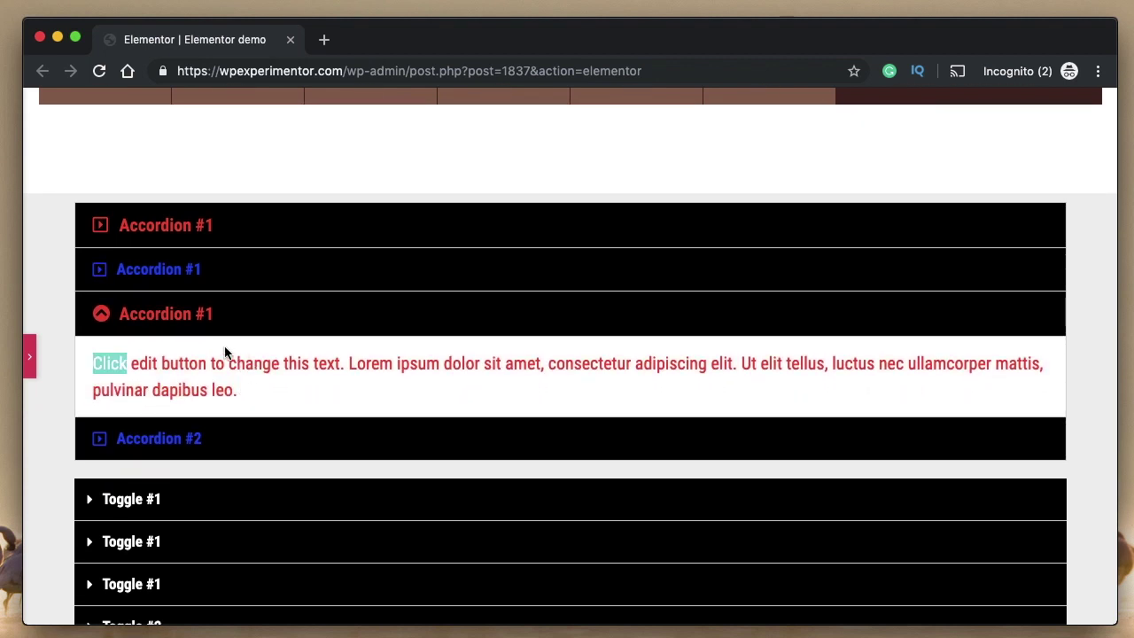
pyautogui.tripleClick(224, 353)
pyautogui.click(282, 372)
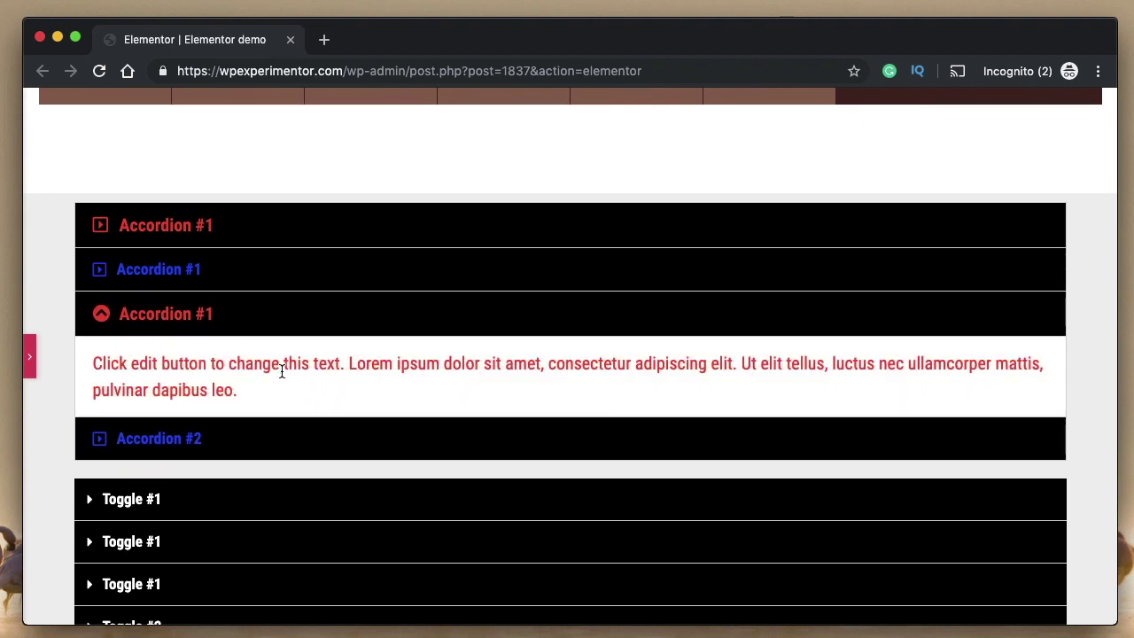
# Step: Restore the editing panel, collapse the open item and duplicate the second accordion item twice
pyautogui.click(33, 356)
pyautogui.click(432, 278)
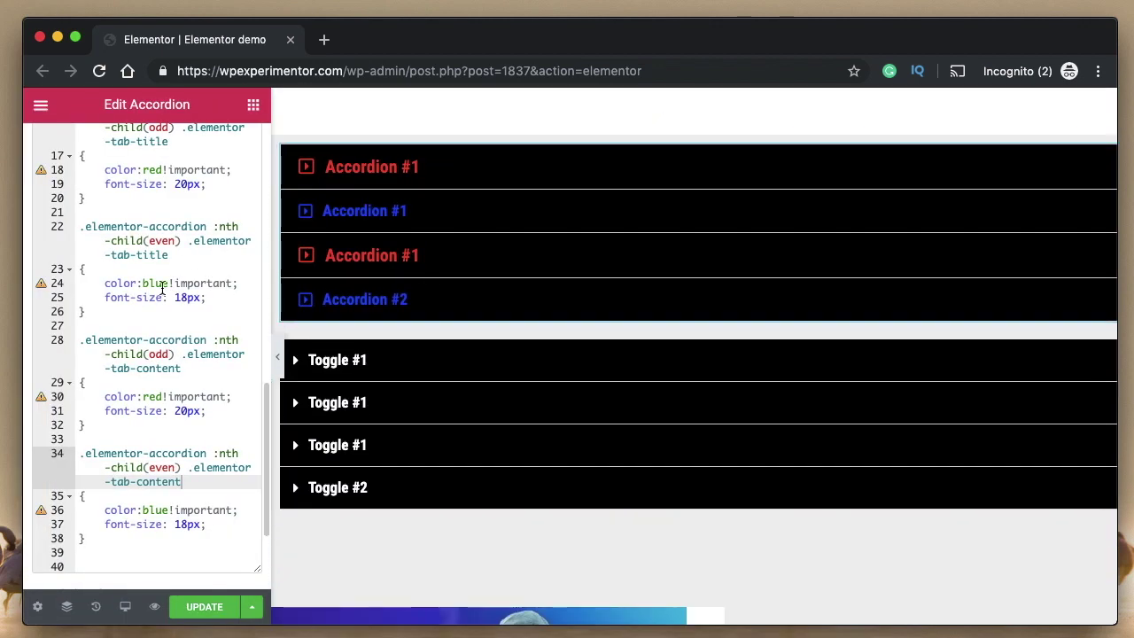
pyautogui.scroll(9, 147, 228)
pyautogui.click(77, 154)
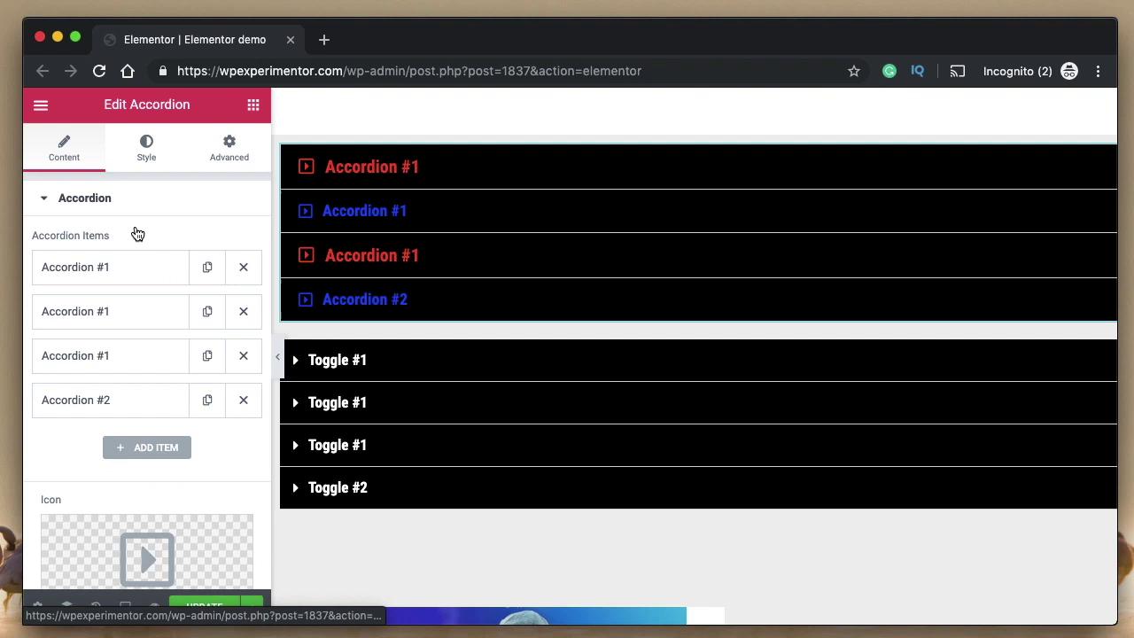
pyautogui.click(206, 314)
pyautogui.click(206, 315)
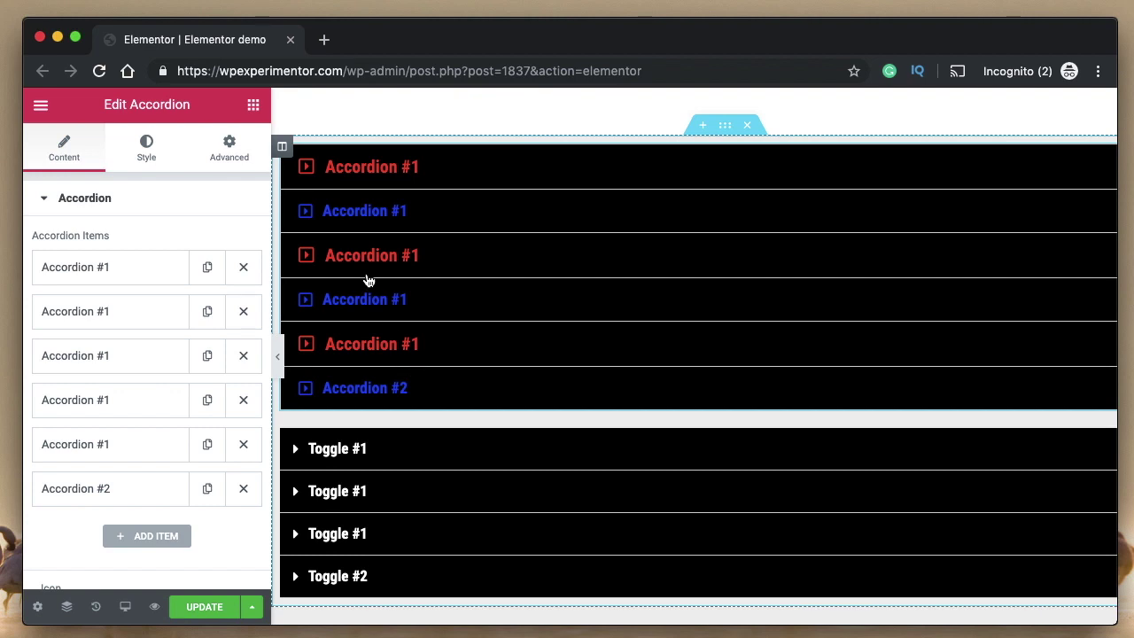
# Step: Reopen the accordion's custom CSS and highlight the even argument in the title rule to compare with the added items
pyautogui.click(245, 163)
pyautogui.scroll(-5, 151, 444)
pyautogui.click(124, 517)
pyautogui.scroll(-10, 124, 517)
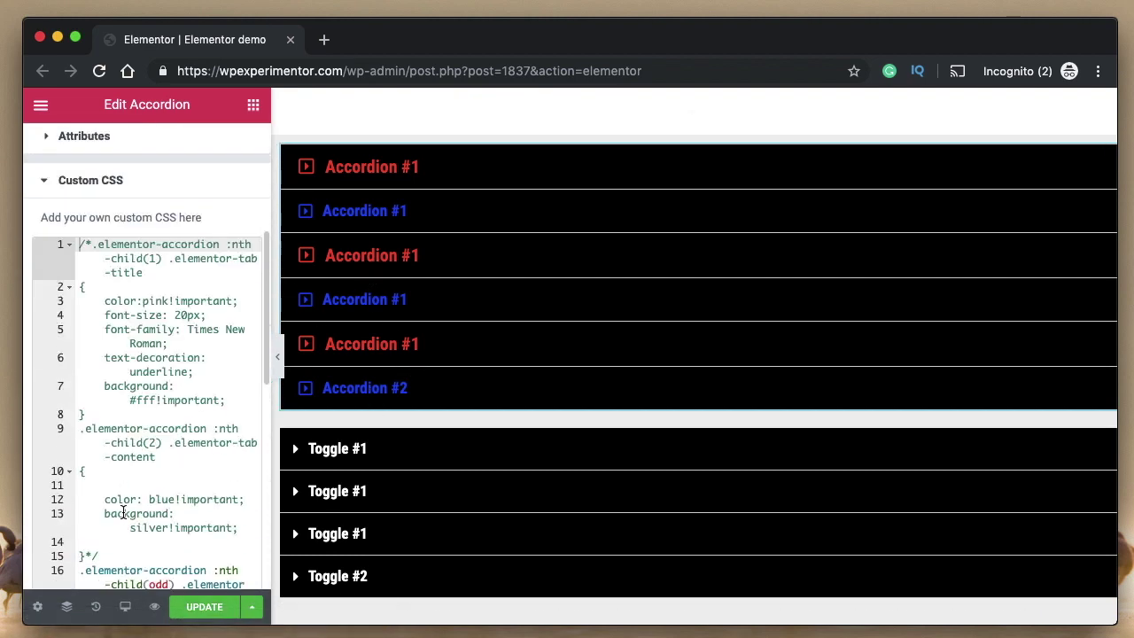
pyautogui.doubleClick(163, 445)
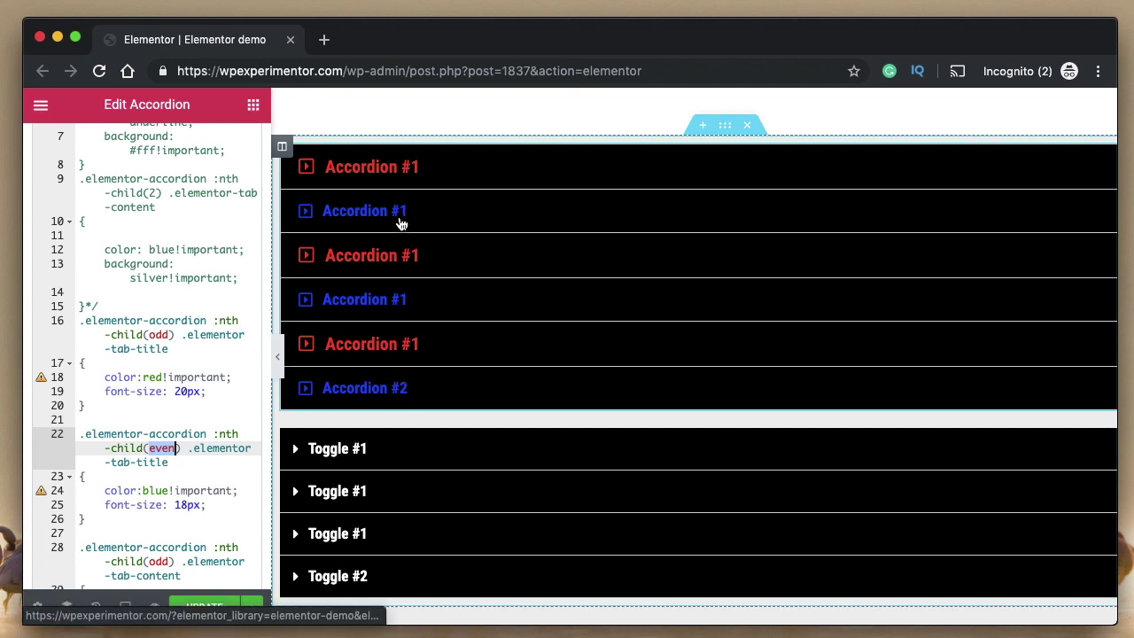
# Step: Check the fifth accordion item in the editor, and expand and collapse the first item on the preview page
pyautogui.click(385, 354)
pyautogui.scroll(-1, 399, 337)
pyautogui.click(407, 306)
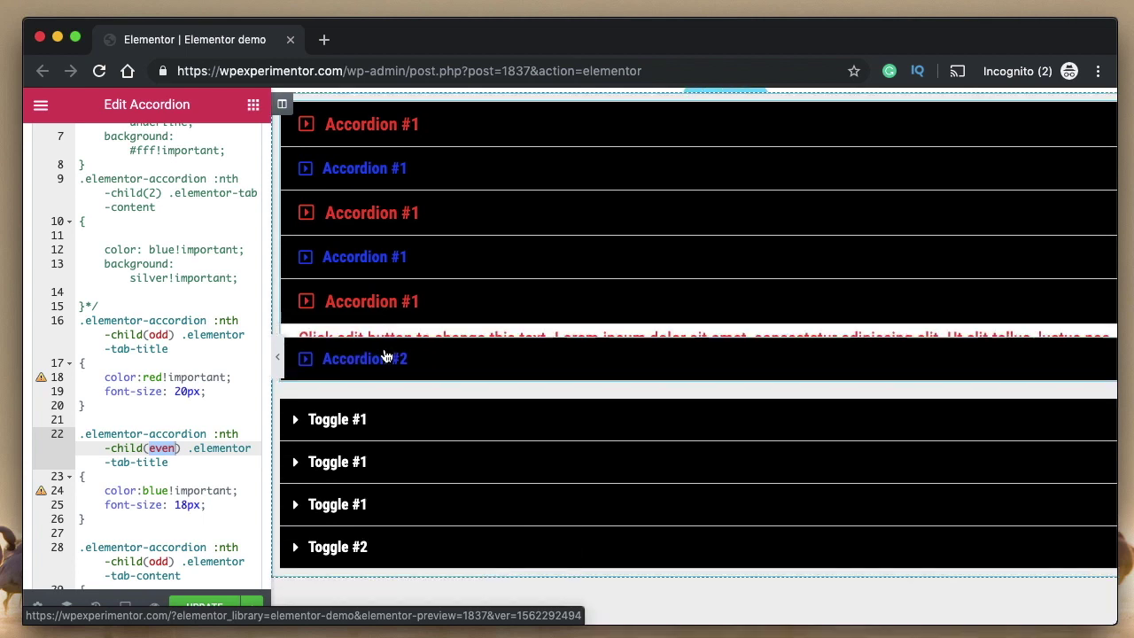
pyautogui.click(418, 306)
pyautogui.click(418, 306)
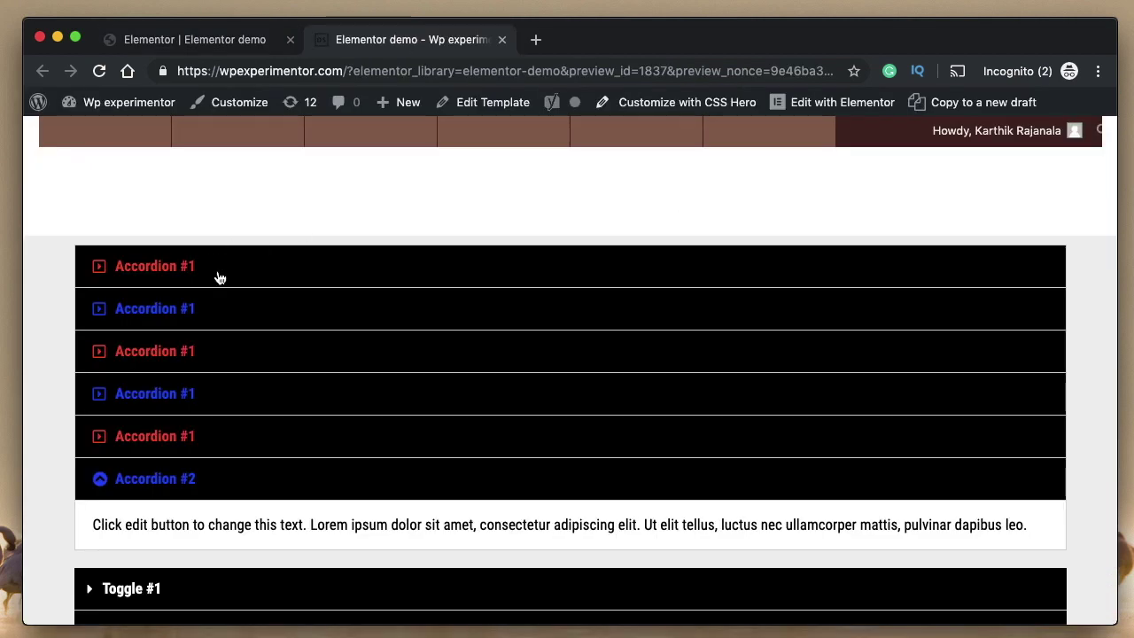
pyautogui.click(193, 278)
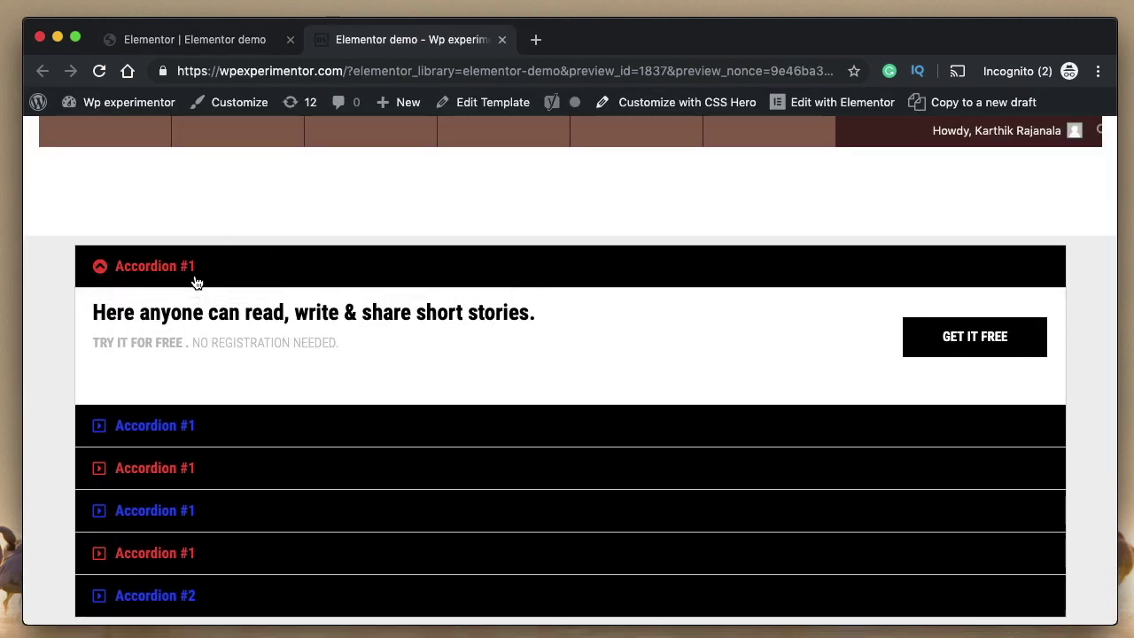
pyautogui.click(217, 277)
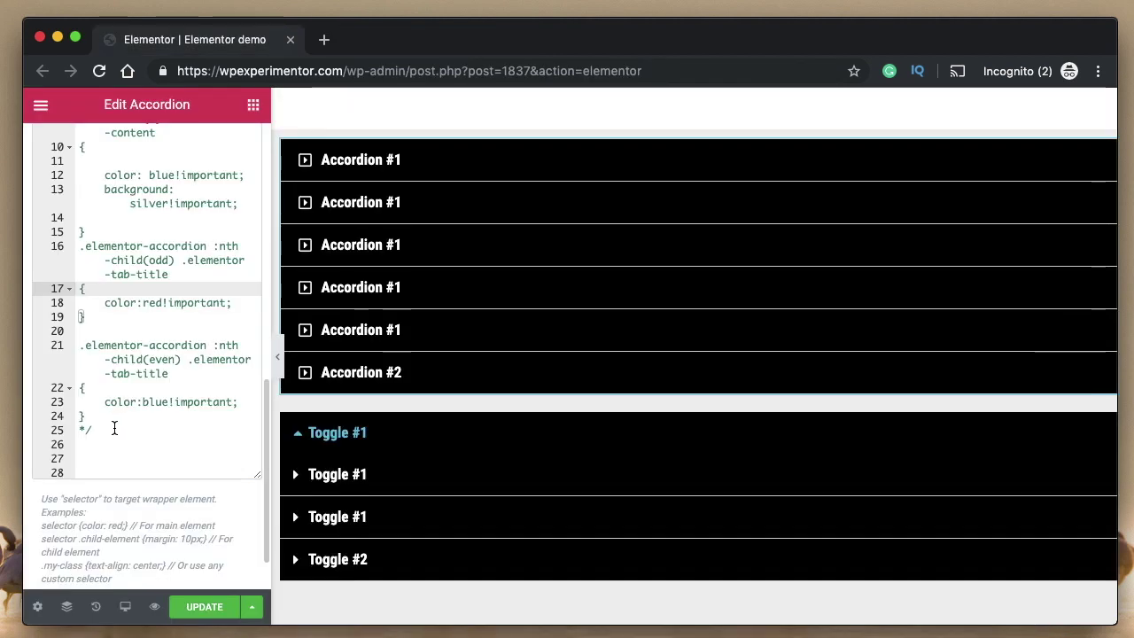
# Step: Review the commented-out custom CSS, highlighting the class name in the nth-child(2) content rule
pyautogui.scroll(5, 113, 425)
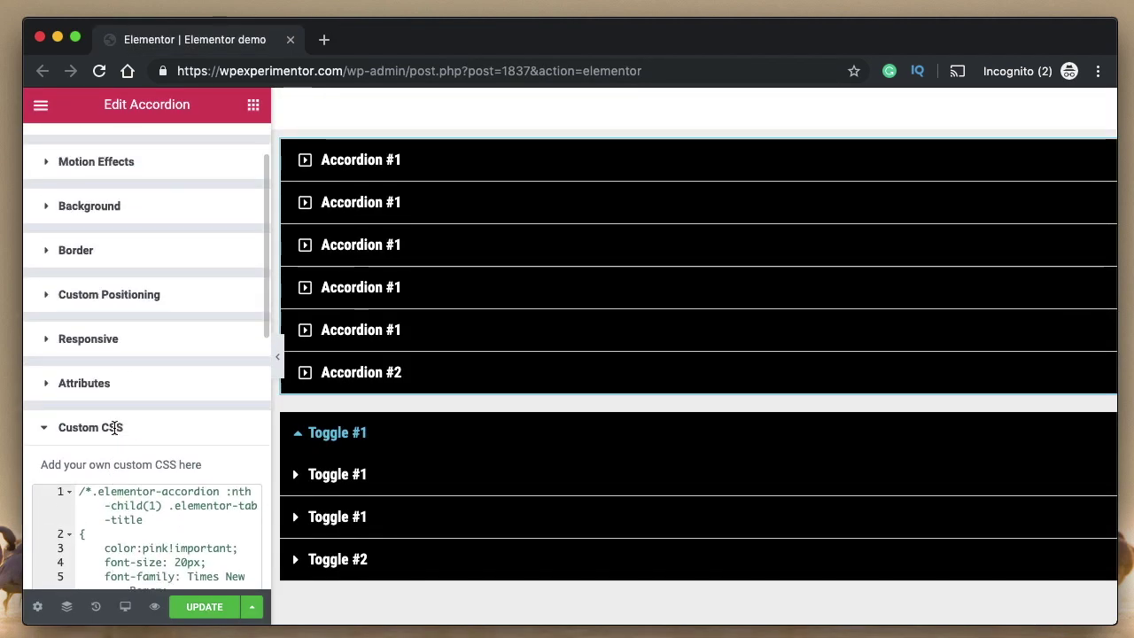
pyautogui.scroll(-5, 113, 428)
pyautogui.scroll(3, 135, 284)
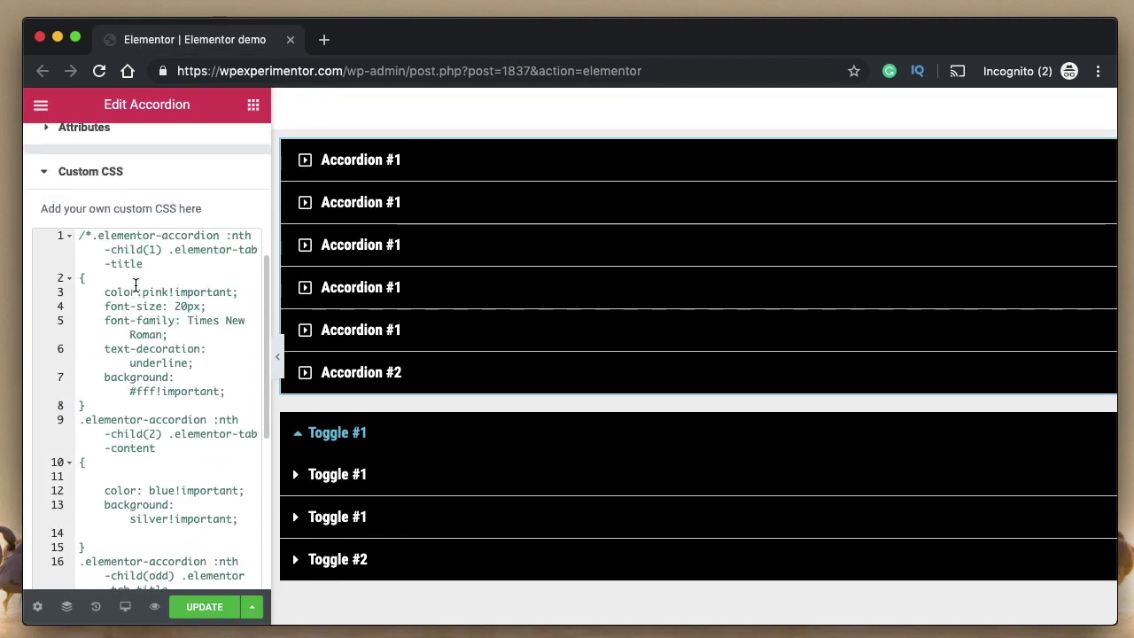
pyautogui.scroll(-2, 136, 284)
pyautogui.scroll(-1, 155, 365)
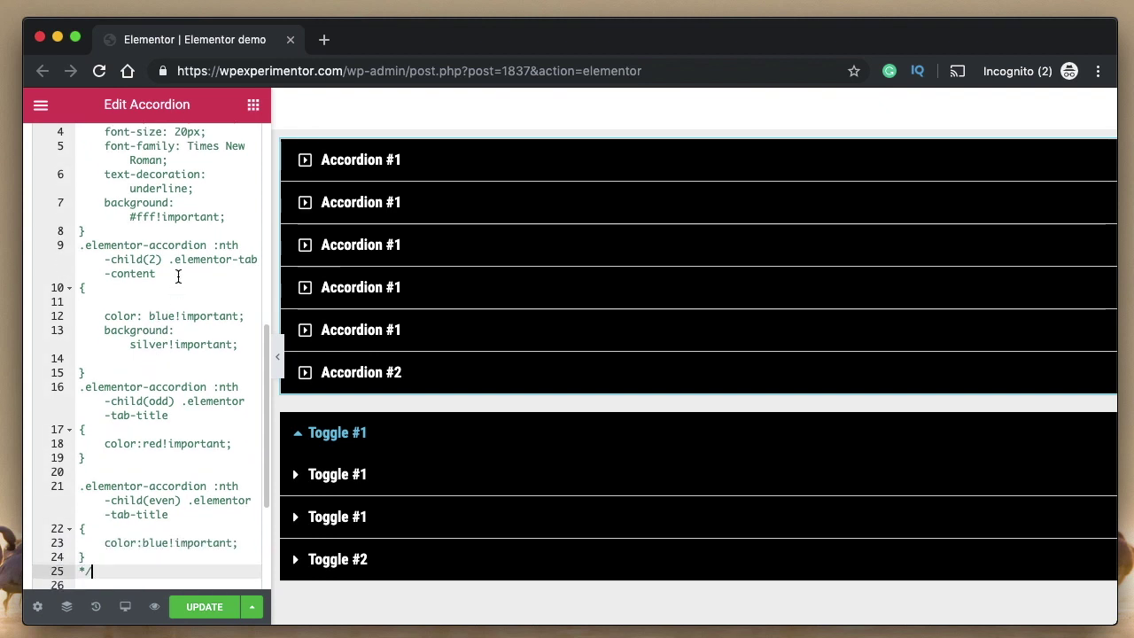
pyautogui.doubleClick(197, 260)
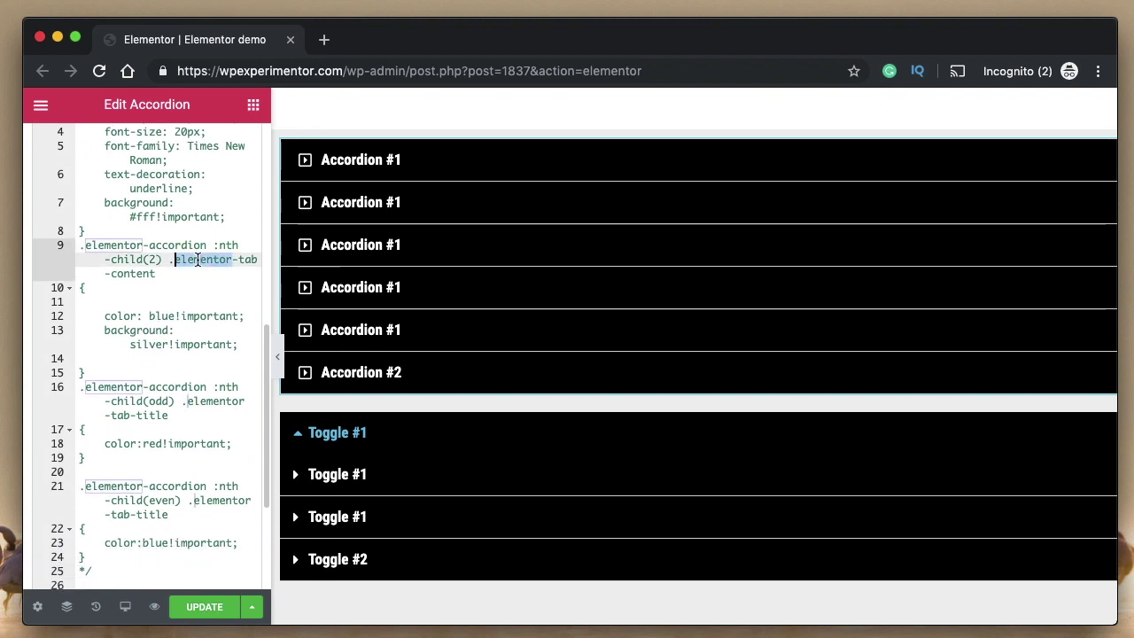
pyautogui.doubleClick(144, 275)
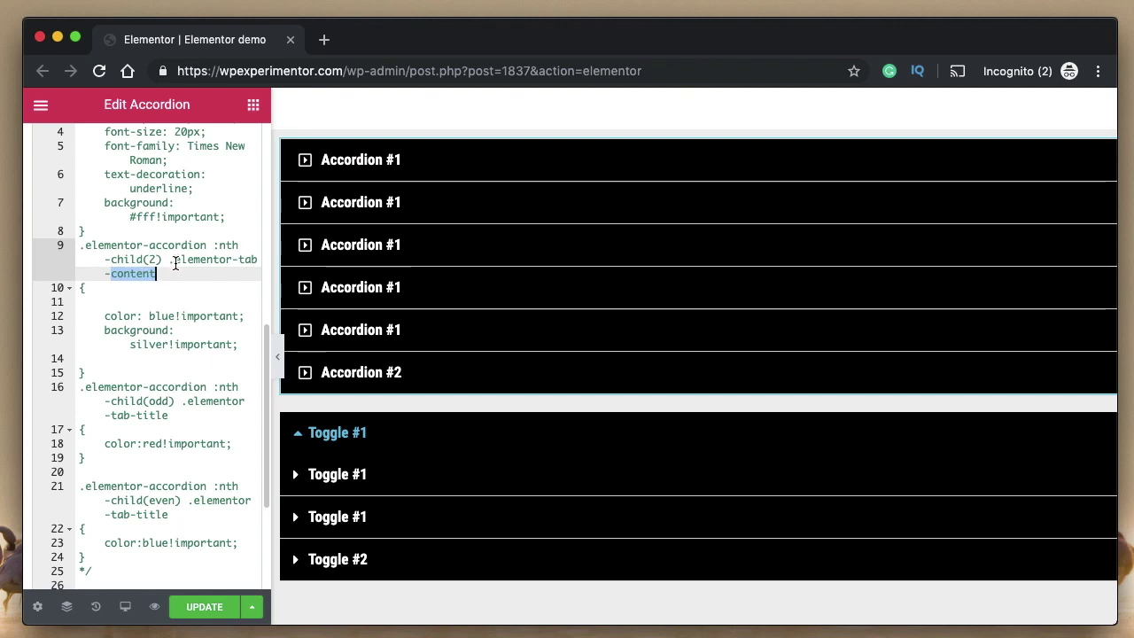
pyautogui.scroll(-5, 175, 264)
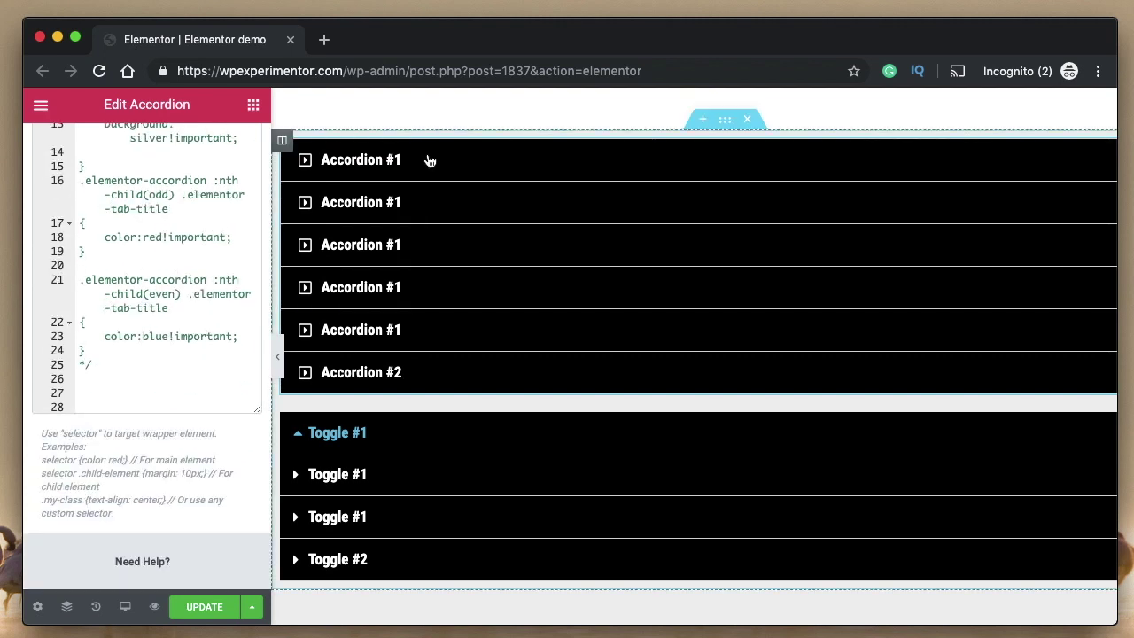
# Step: Expand and collapse the first three accordion items in turn to examine their default appearance, ending with the first one open
pyautogui.click(403, 164)
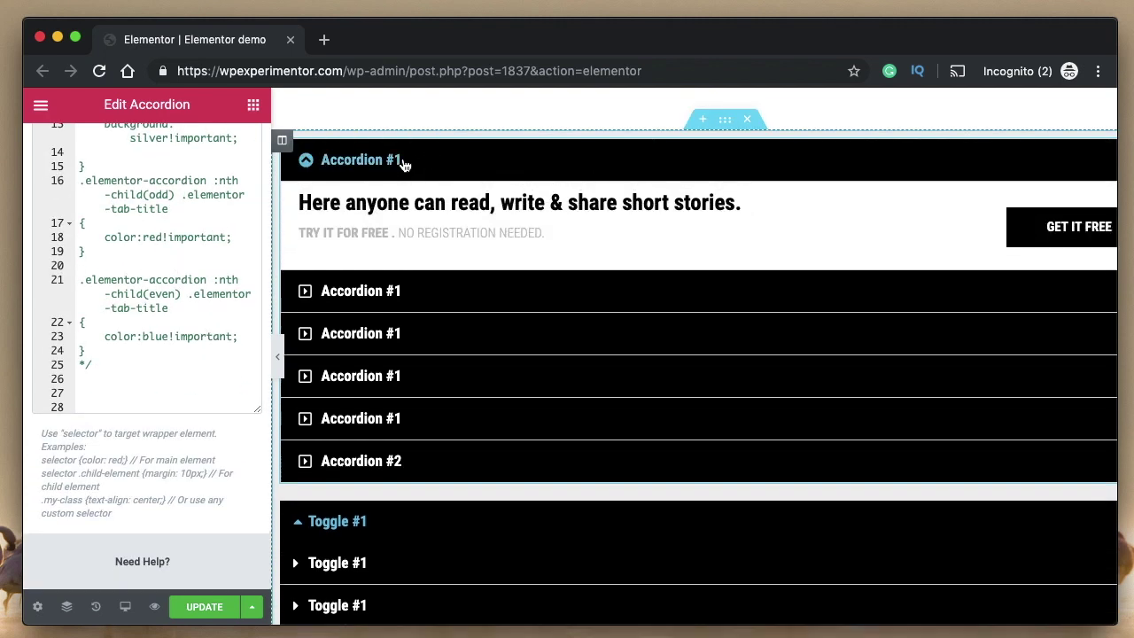
pyautogui.click(405, 162)
pyautogui.click(393, 200)
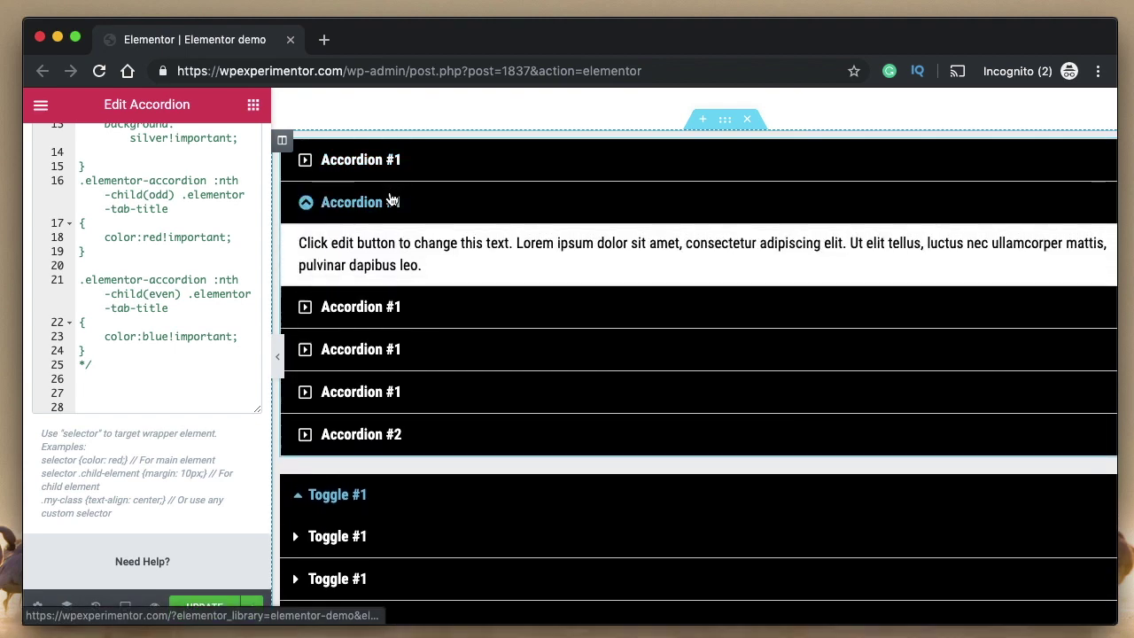
pyautogui.click(395, 197)
pyautogui.click(398, 245)
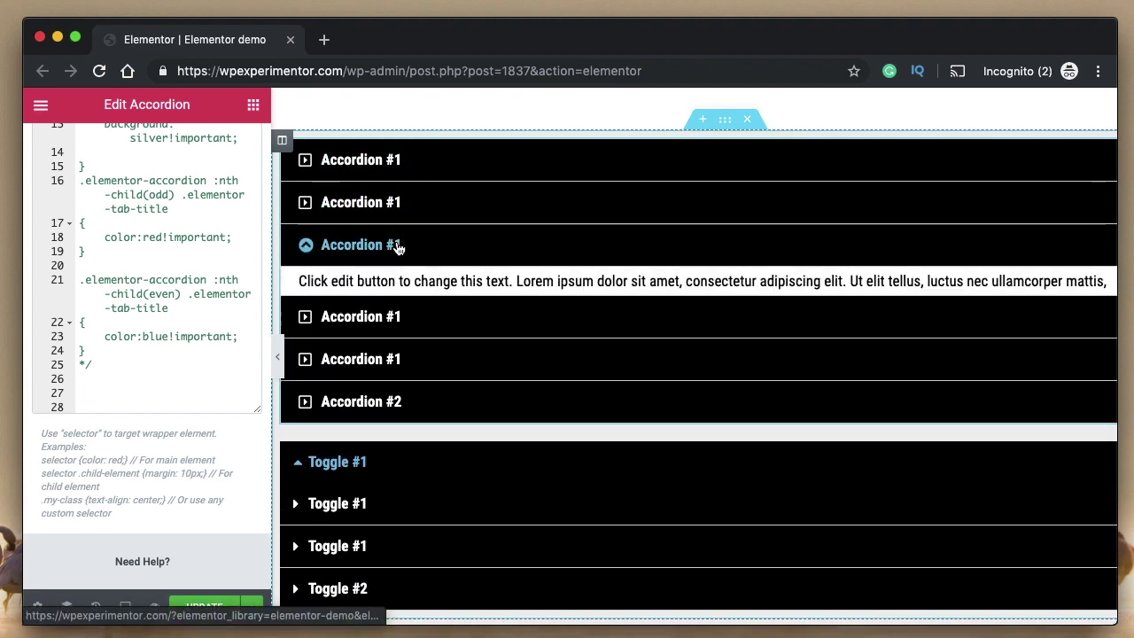
pyautogui.click(398, 245)
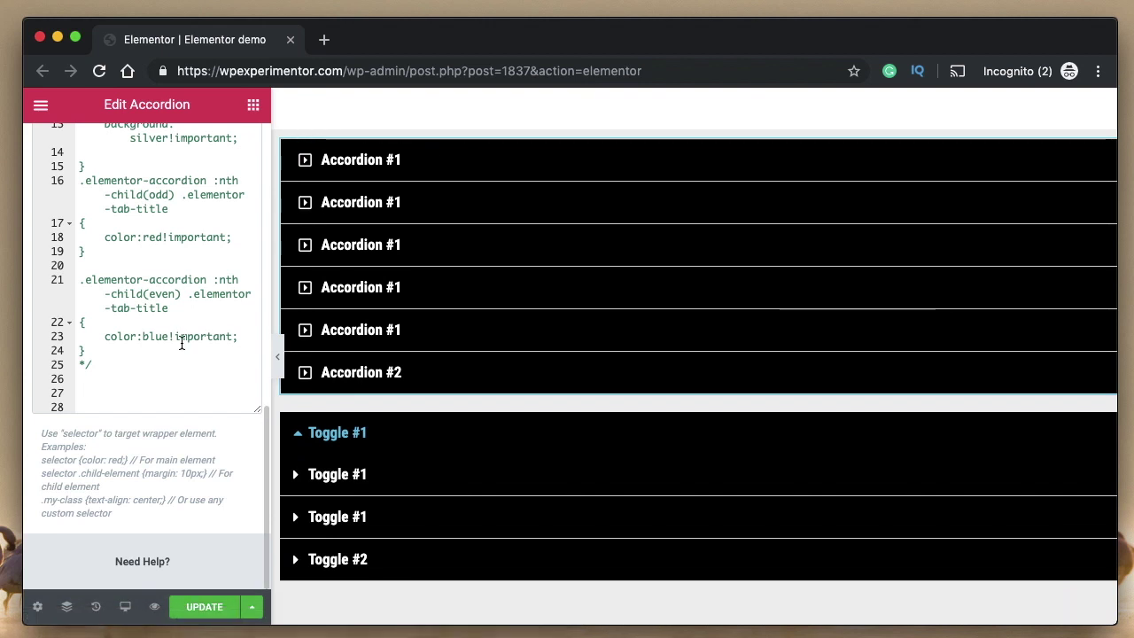
pyautogui.click(423, 160)
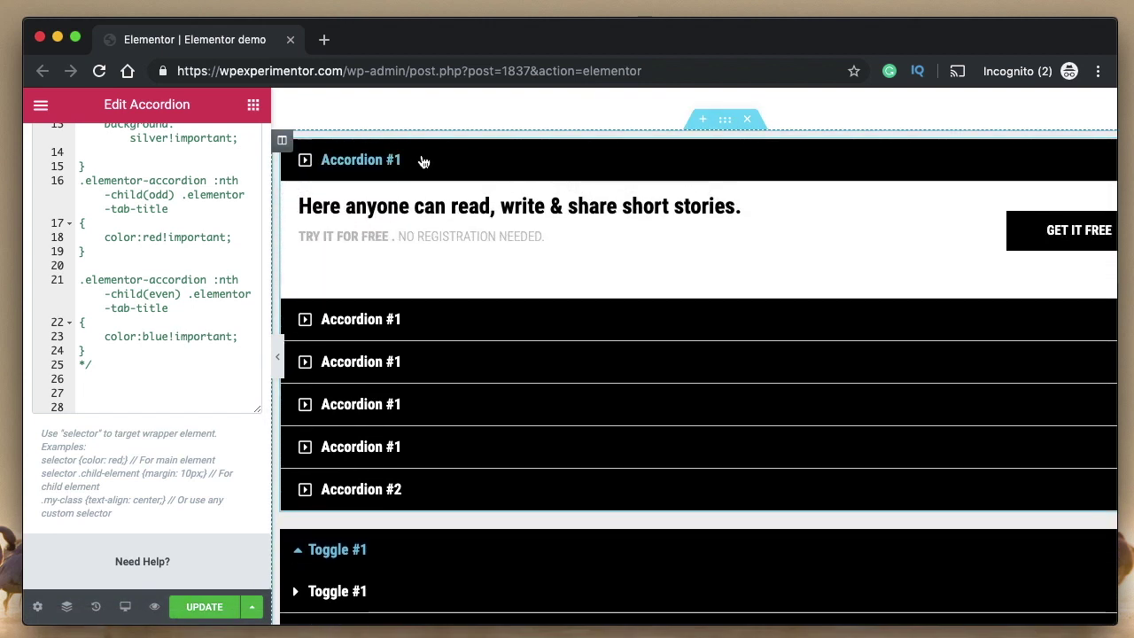
# Step: Collapse the first accordion item and toggle the second item's content to compare its open and closed states
pyautogui.click(423, 160)
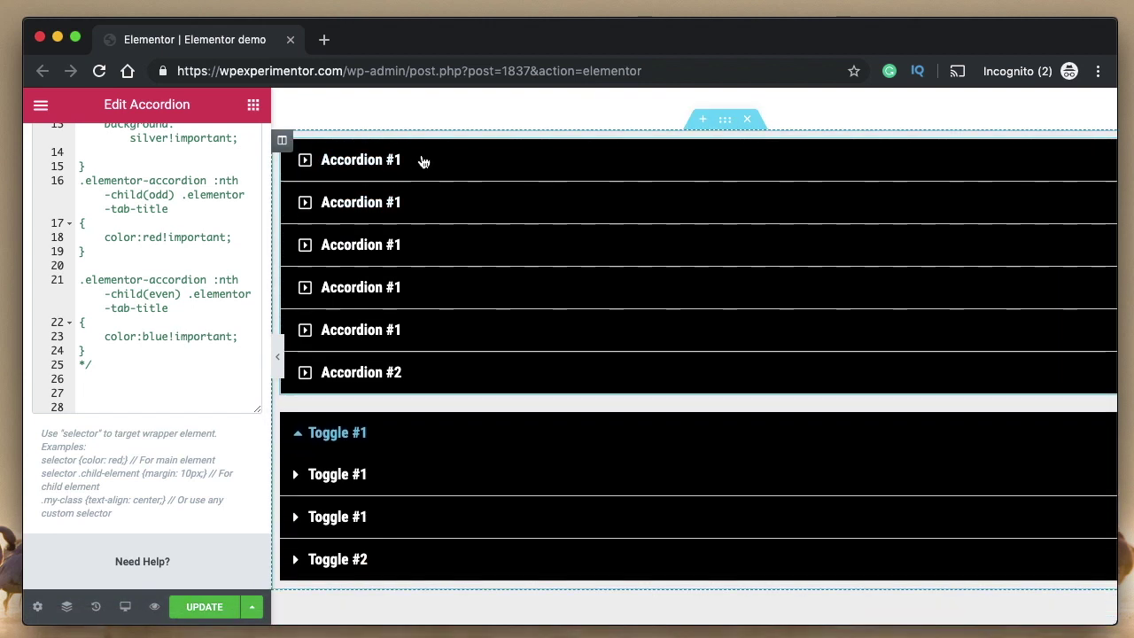
pyautogui.click(392, 205)
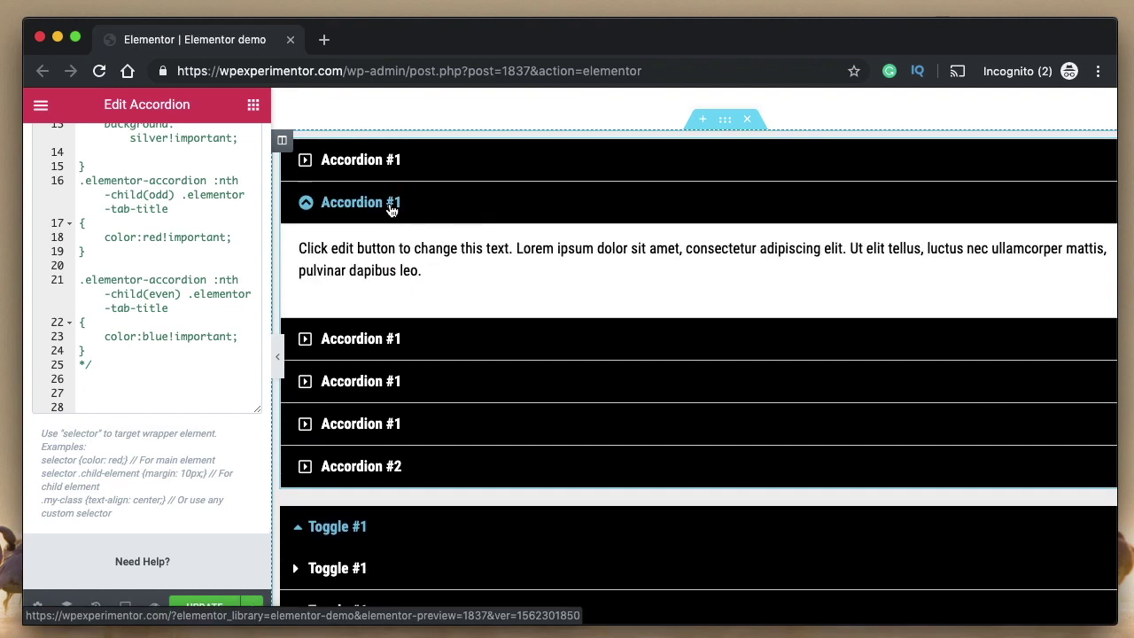
pyautogui.click(391, 205)
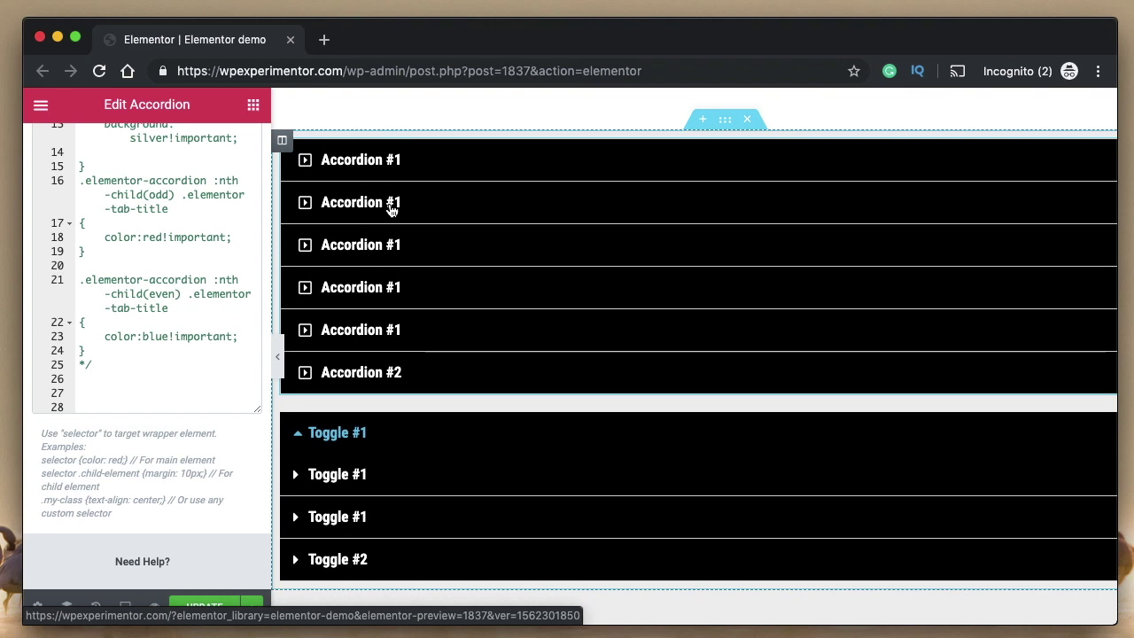
pyautogui.click(391, 206)
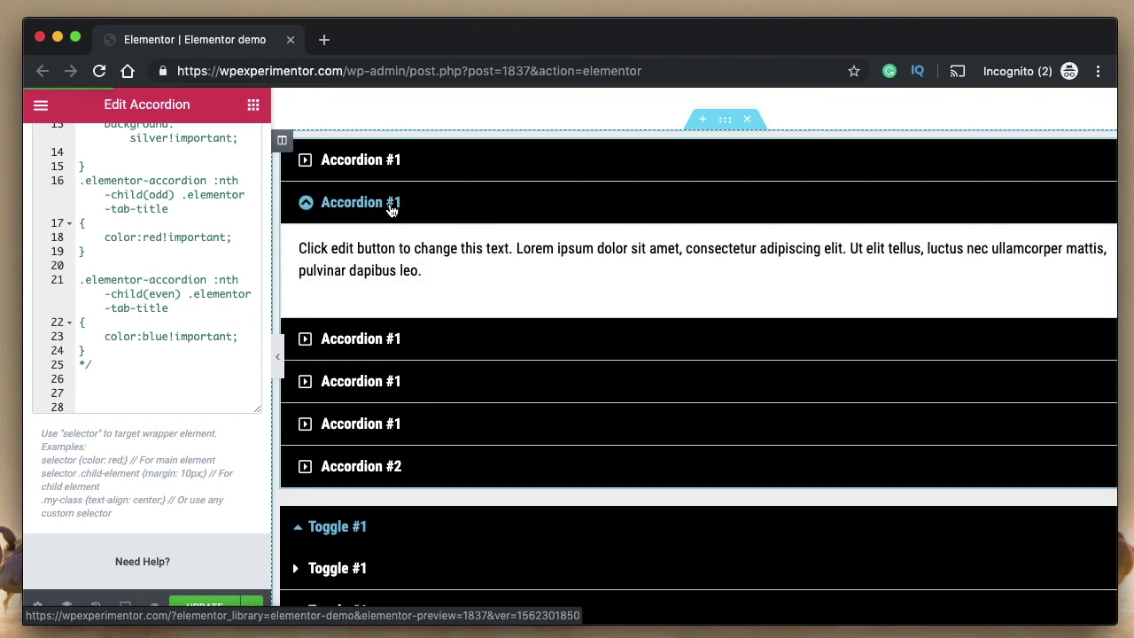
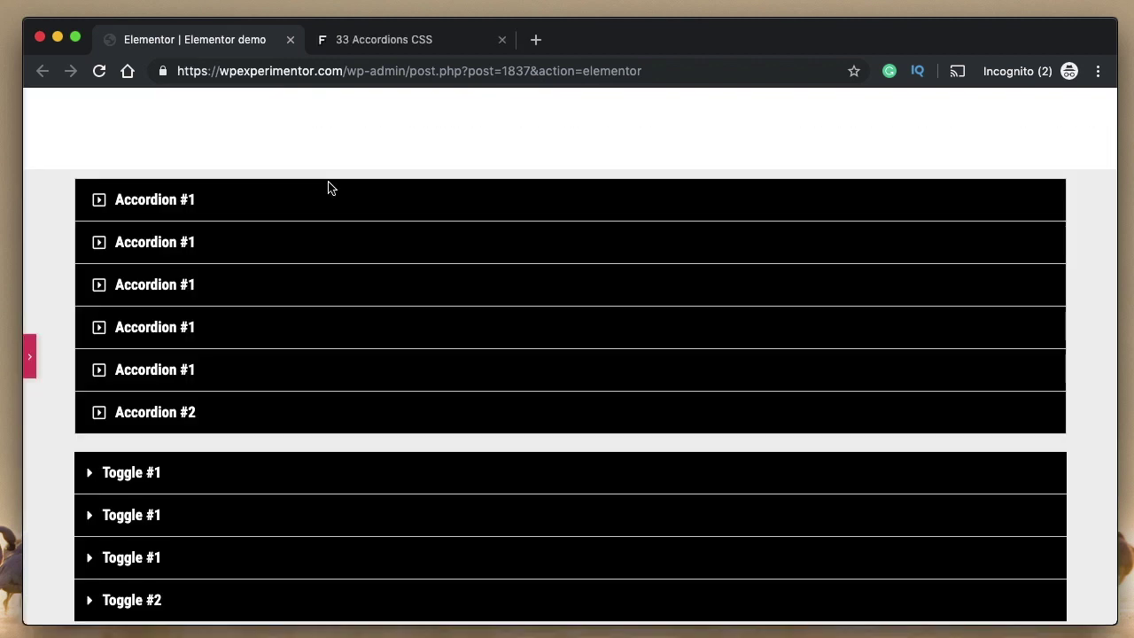
# Step: Expand and collapse the first two accordion items in the full-width view to examine their content
pyautogui.click(224, 200)
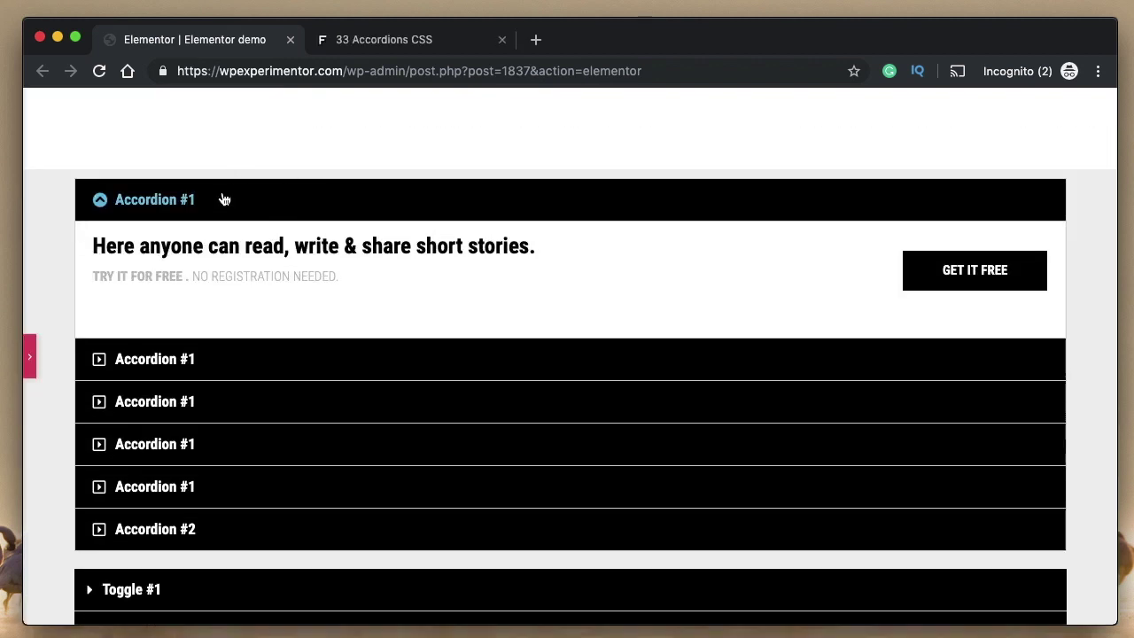
pyautogui.click(223, 197)
pyautogui.click(177, 244)
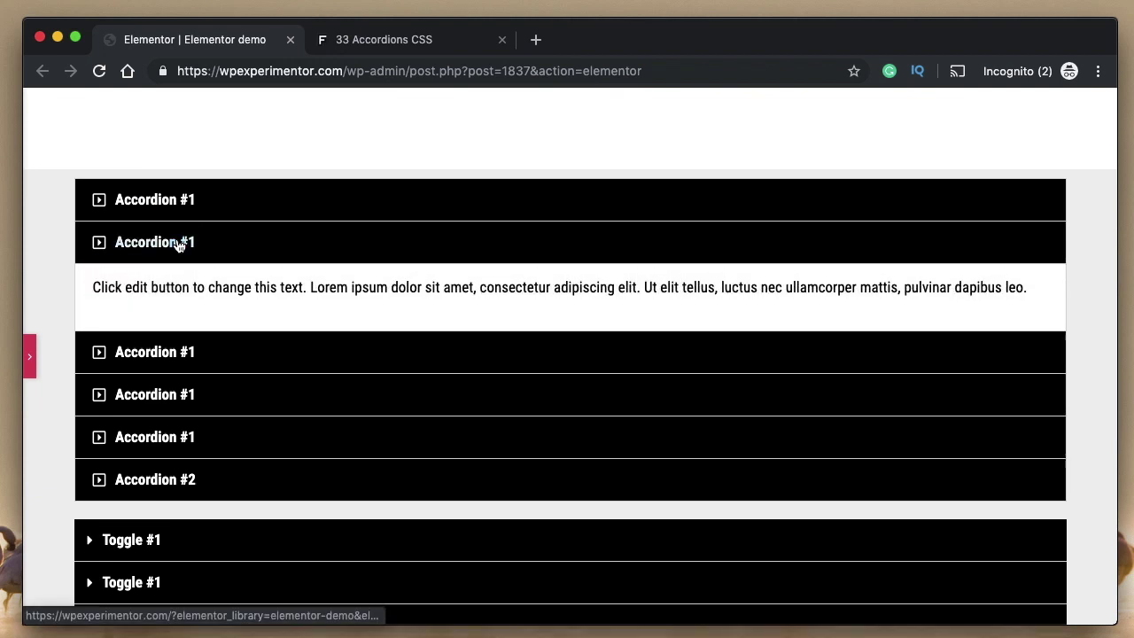
pyautogui.click(182, 243)
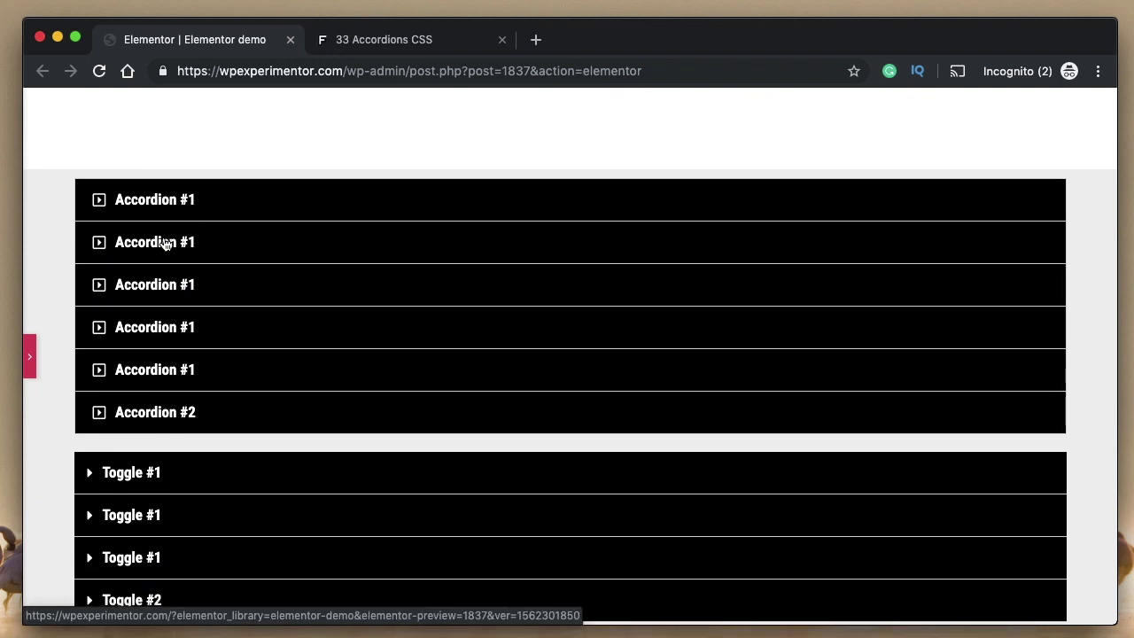
# Step: Show the editing panel again and expand and collapse the first accordion item beside its settings
pyautogui.click(29, 356)
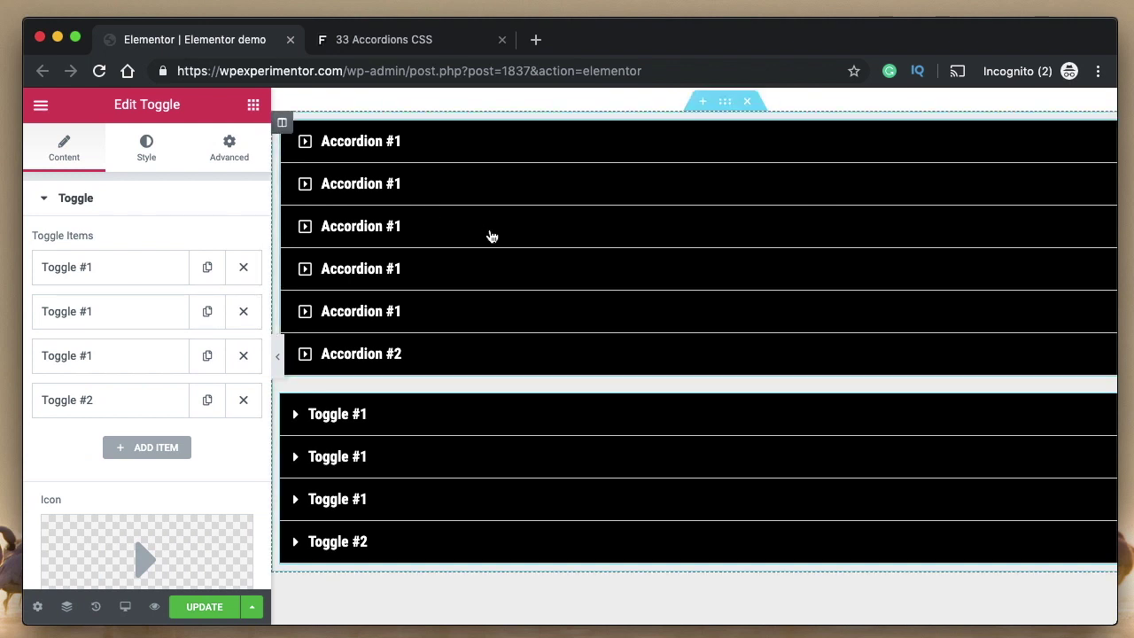
pyautogui.click(412, 140)
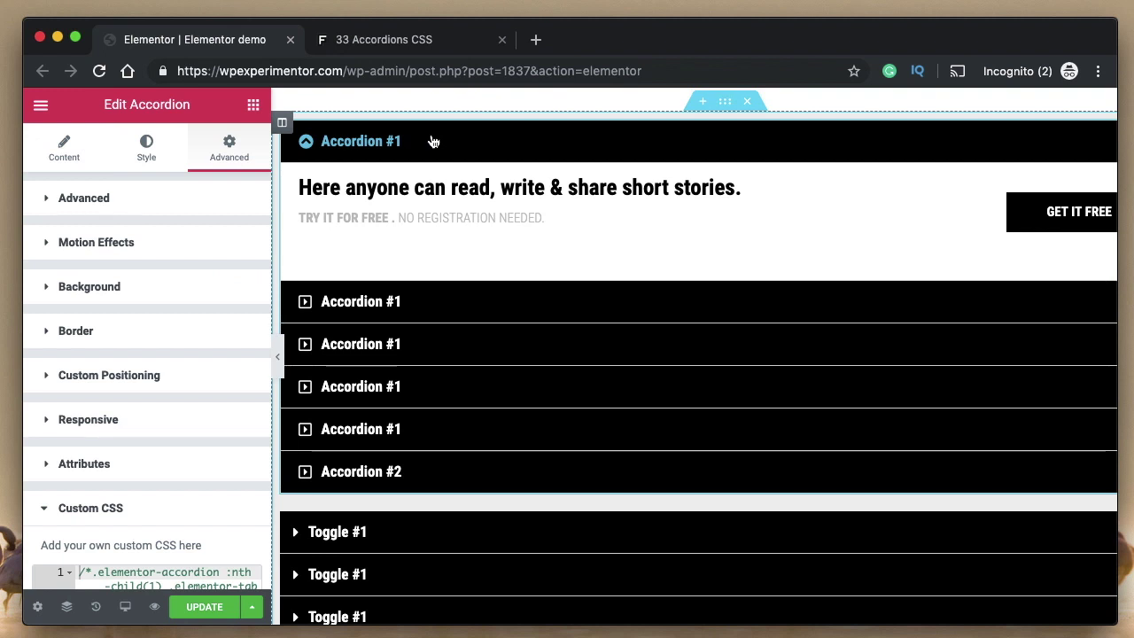
pyautogui.click(434, 141)
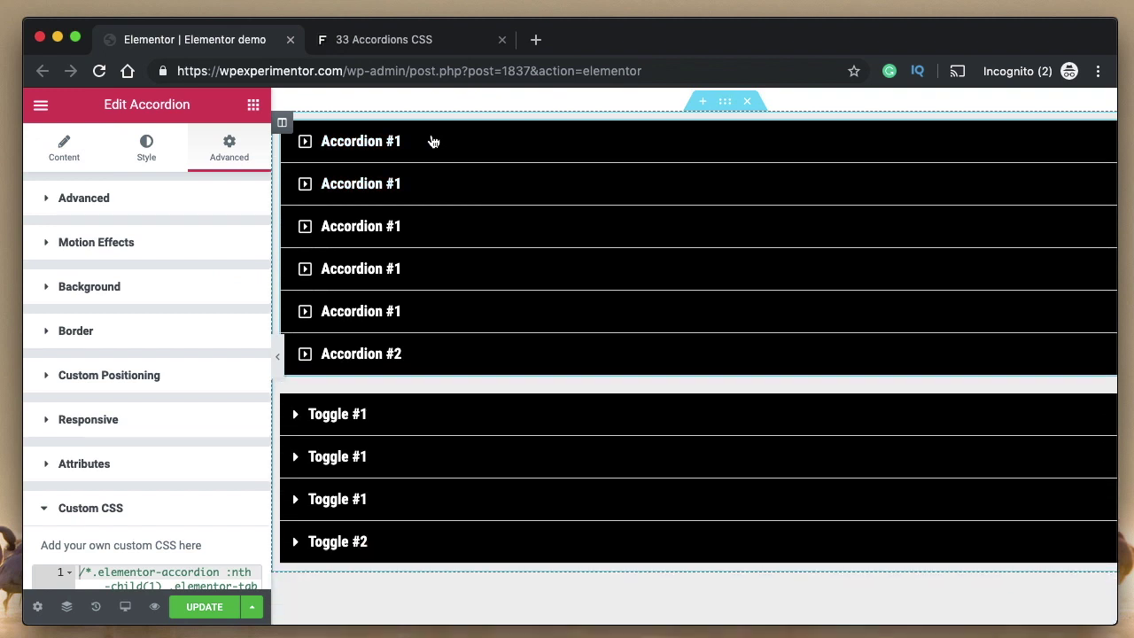
pyautogui.click(434, 142)
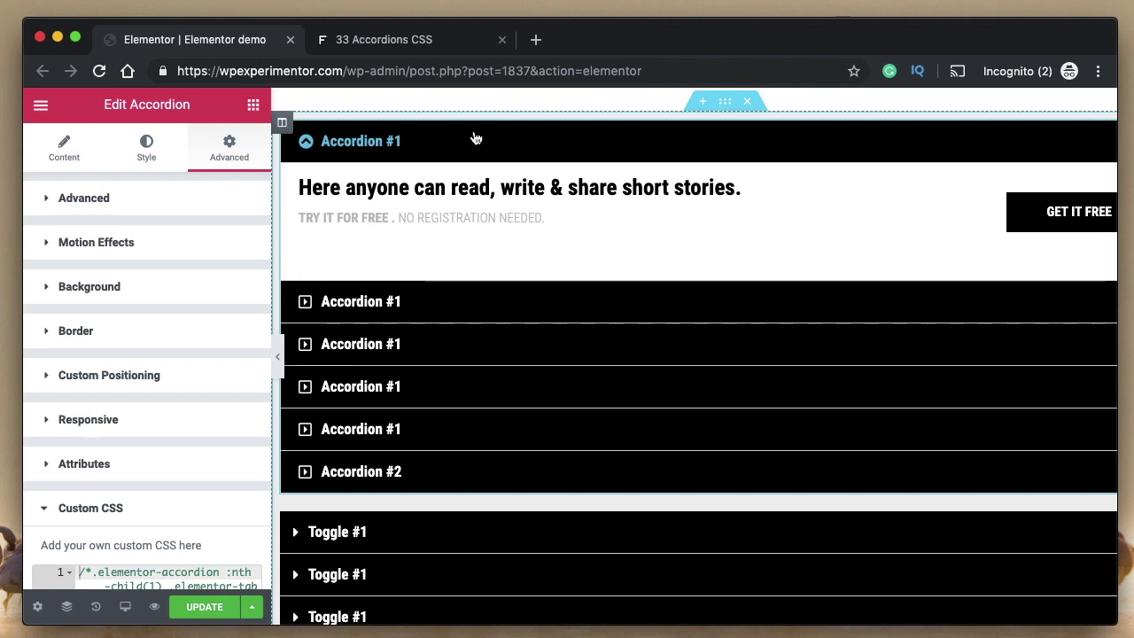
pyautogui.click(476, 140)
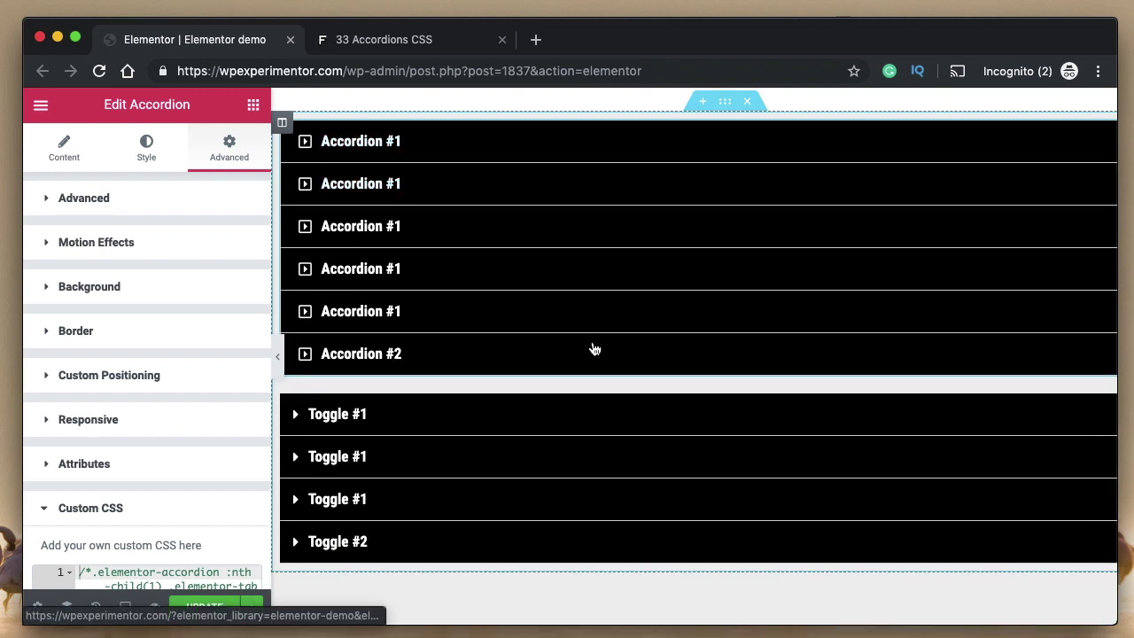
# Step: Search the widgets for html and add an HTML widget below the toggle widget
pyautogui.scroll(3, 590, 347)
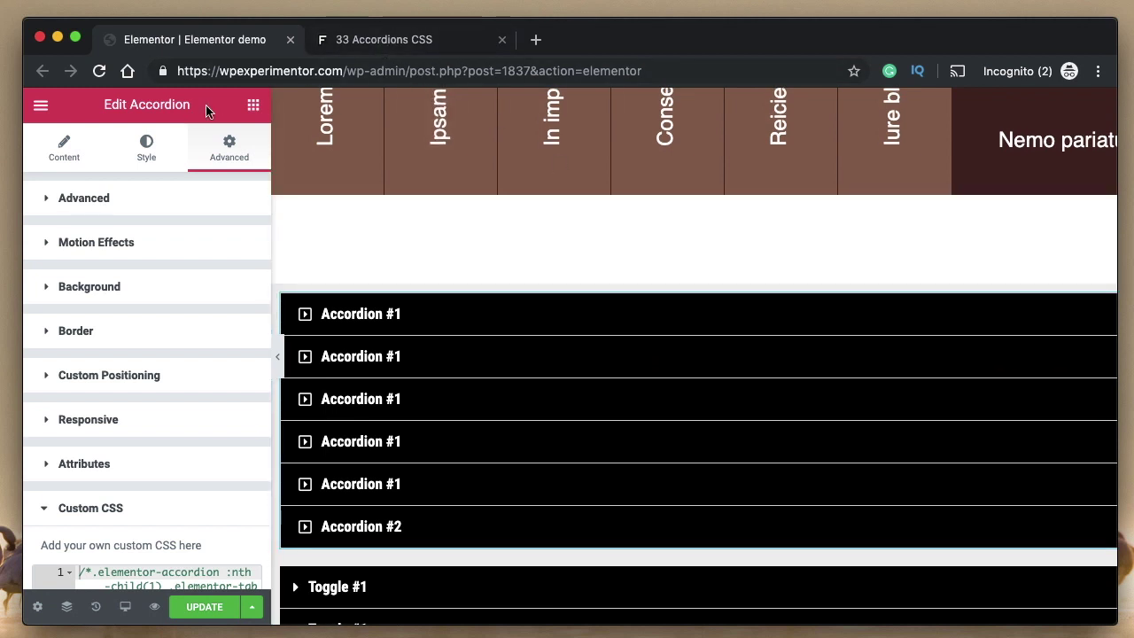
pyautogui.click(253, 104)
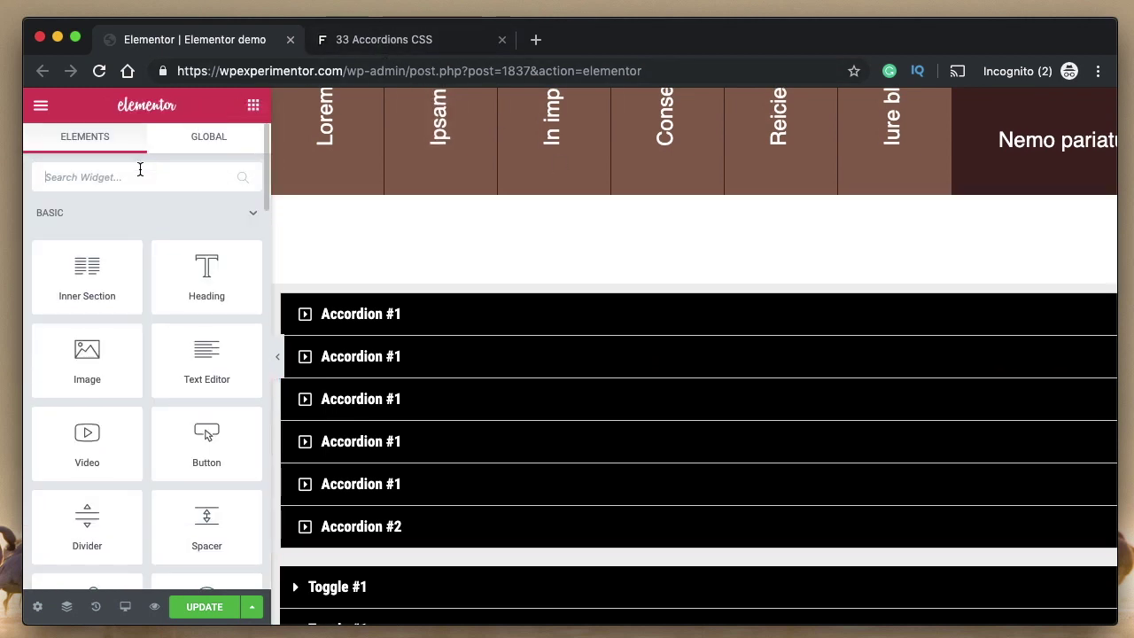
pyautogui.write('el')
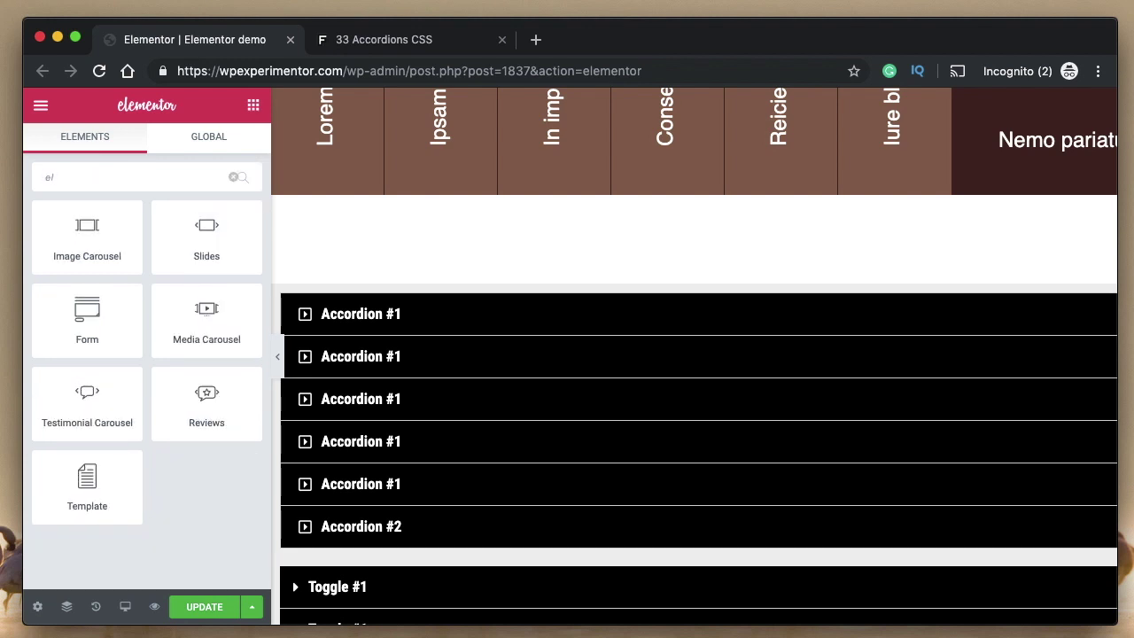
pyautogui.press('BackSpace')
pyautogui.press('BackSpace')
pyautogui.write('html')
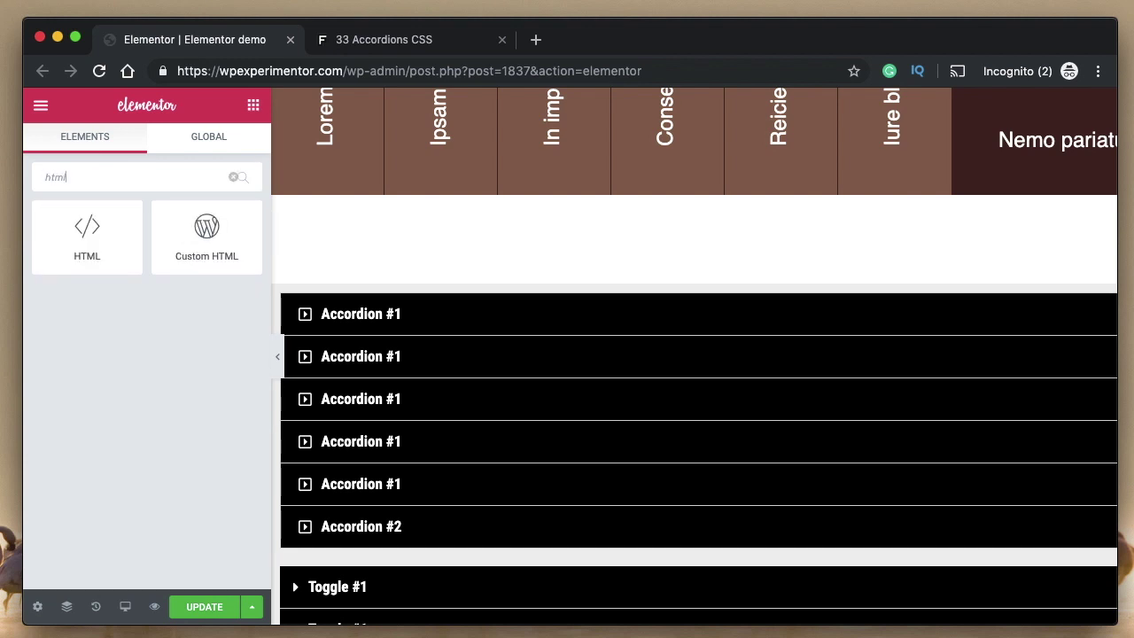
pyautogui.scroll(-5, 597, 345)
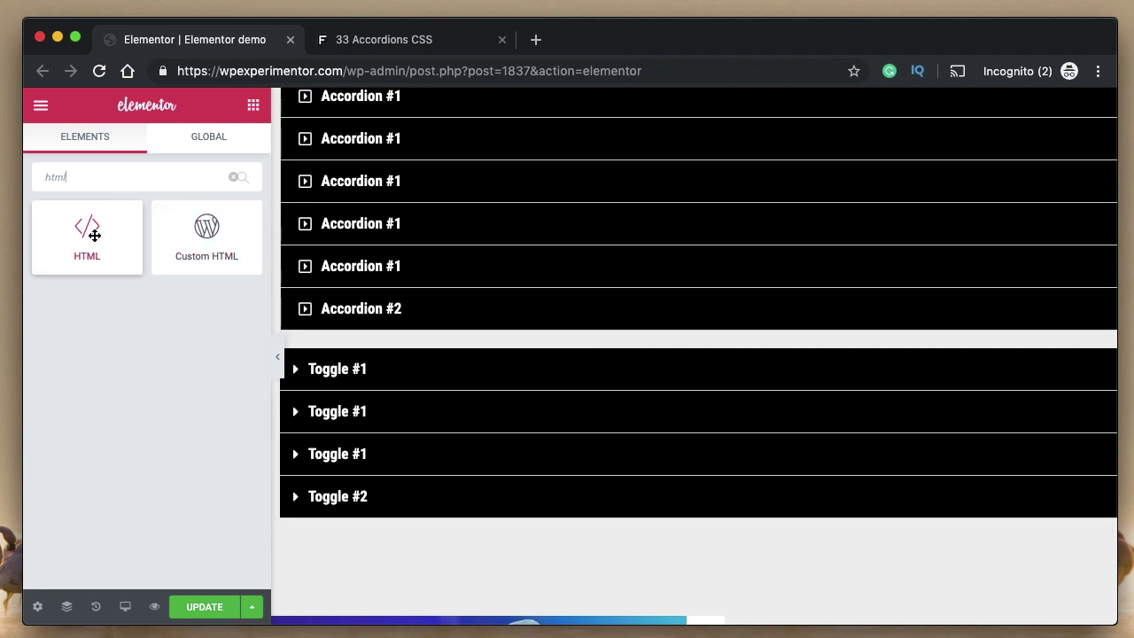
pyautogui.moveTo(89, 226); pyautogui.dragTo(646, 517)
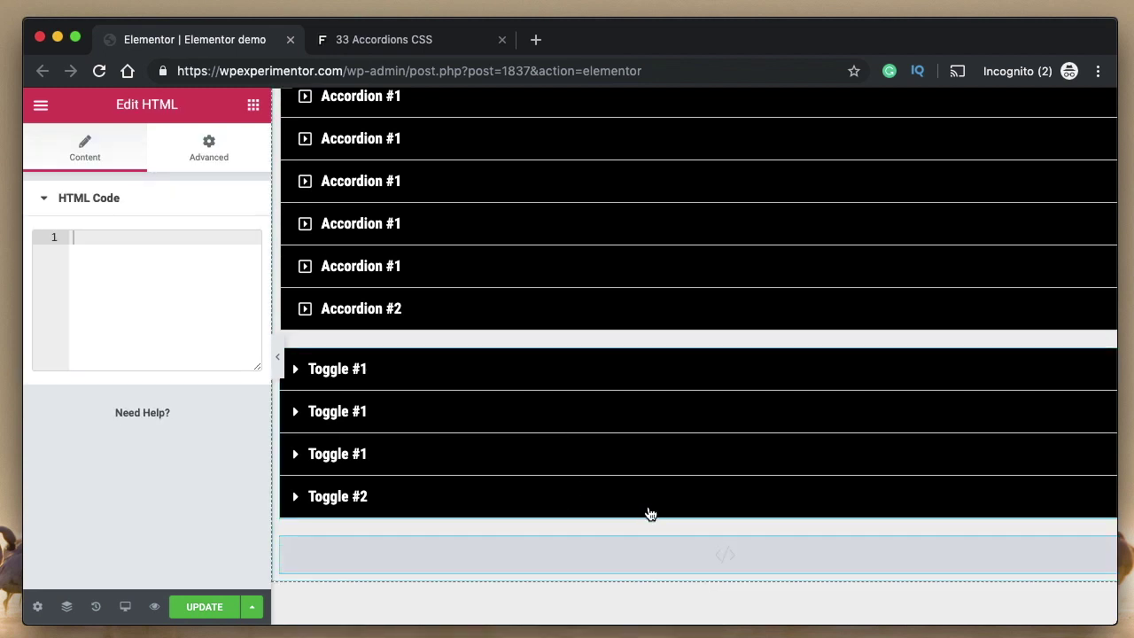
# Step: Open the demo and code of the horizontal cat image accordion from the 33 Accordions CSS page in a new tab
pyautogui.click(393, 40)
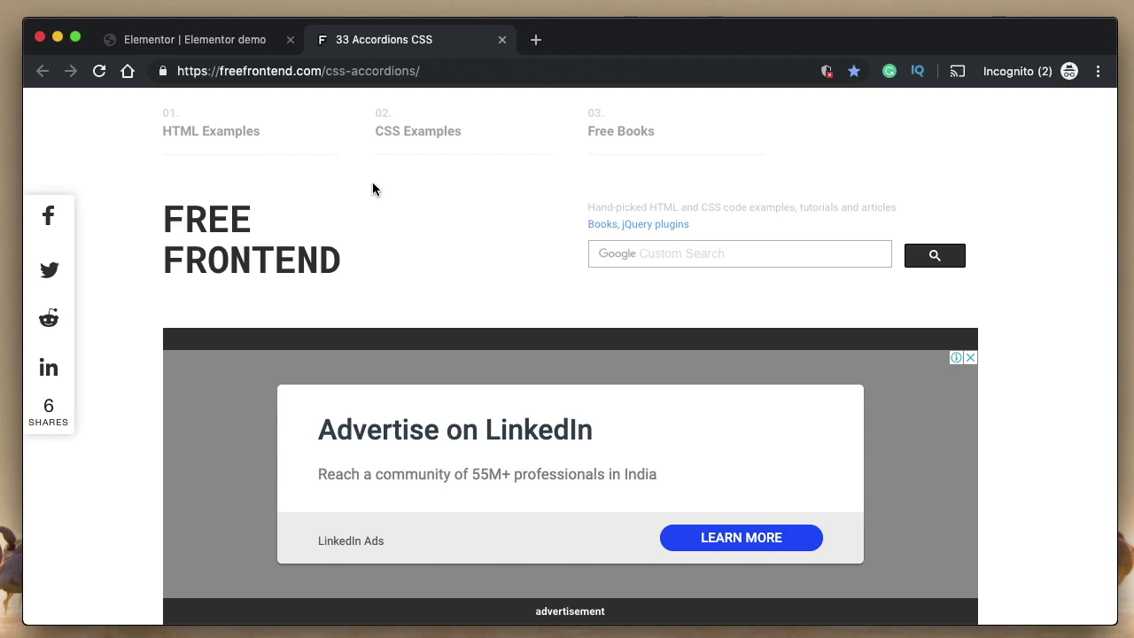
pyautogui.scroll(-10, 373, 182)
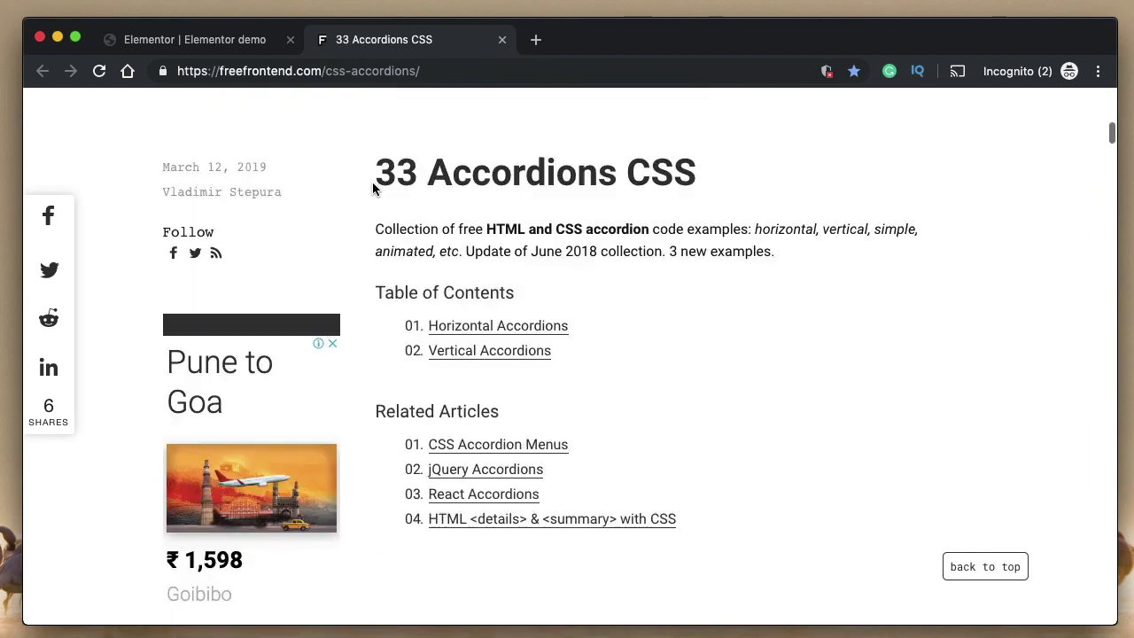
pyautogui.scroll(-3, 511, 310)
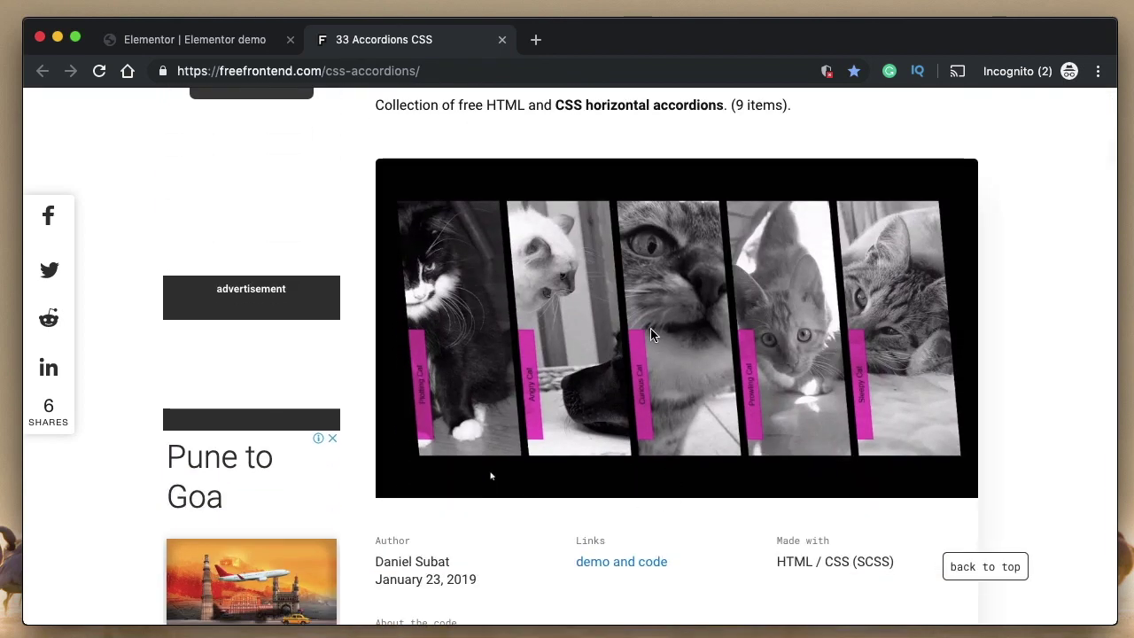
pyautogui.keyDown('super'); pyautogui.click(602, 564); pyautogui.keyUp('super')
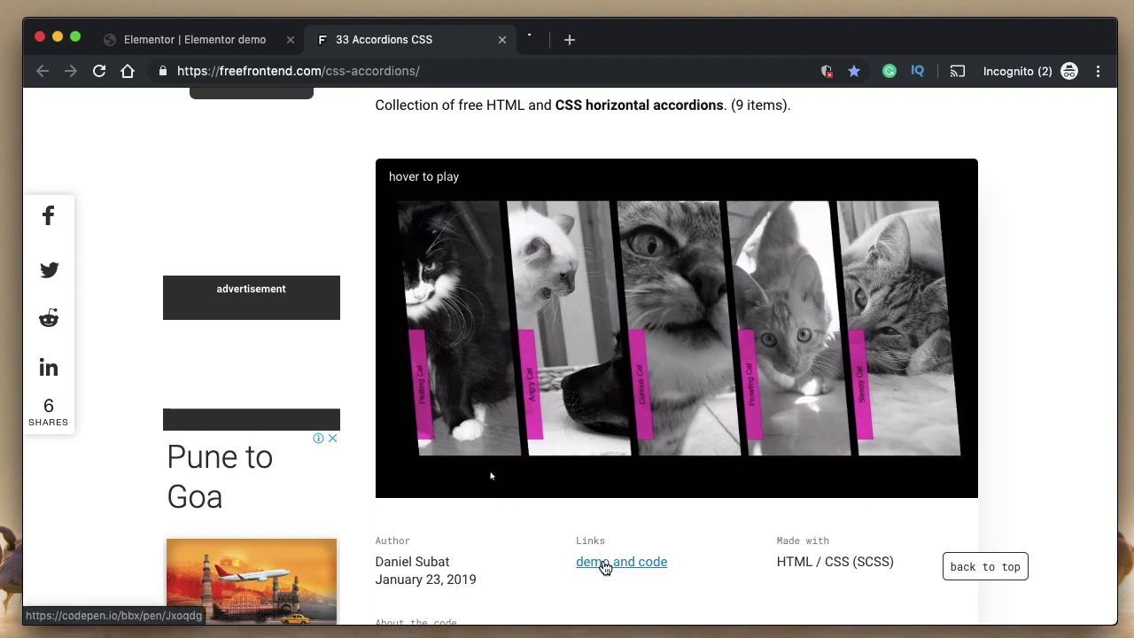
pyautogui.click(602, 41)
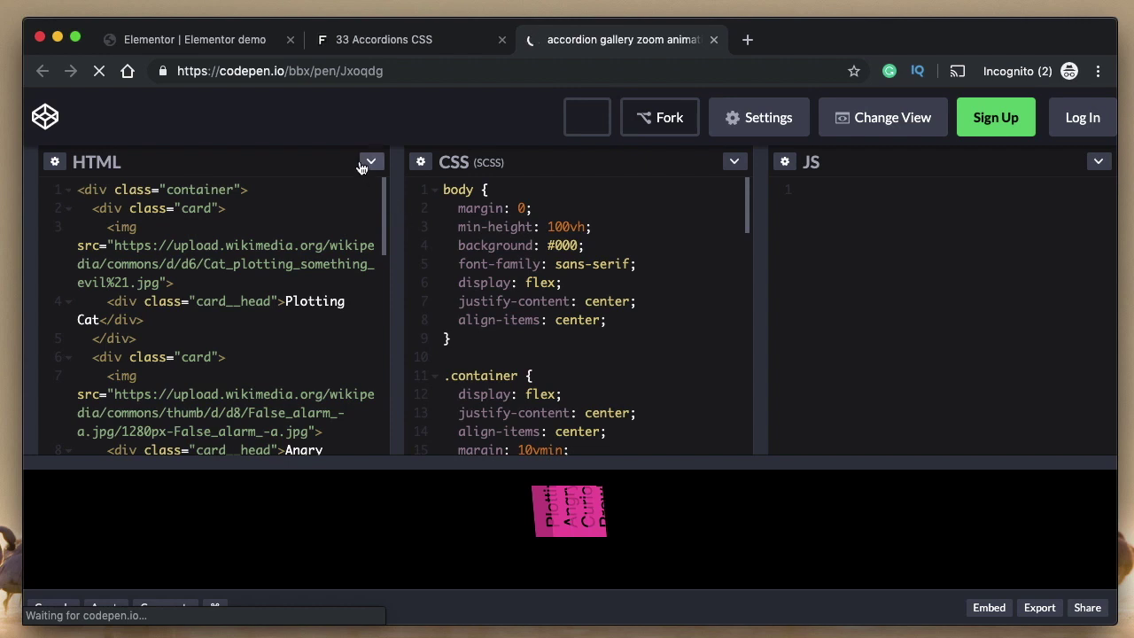
# Step: Switch the pen's SCSS code to its compiled CSS view
pyautogui.click(371, 162)
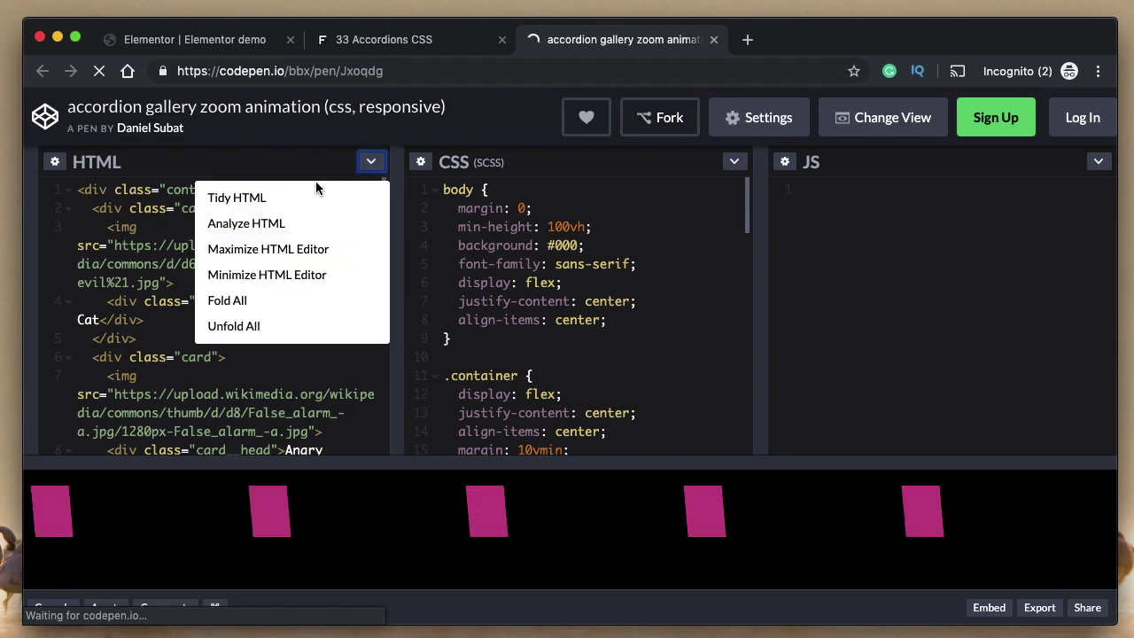
pyautogui.click(371, 162)
pyautogui.click(732, 163)
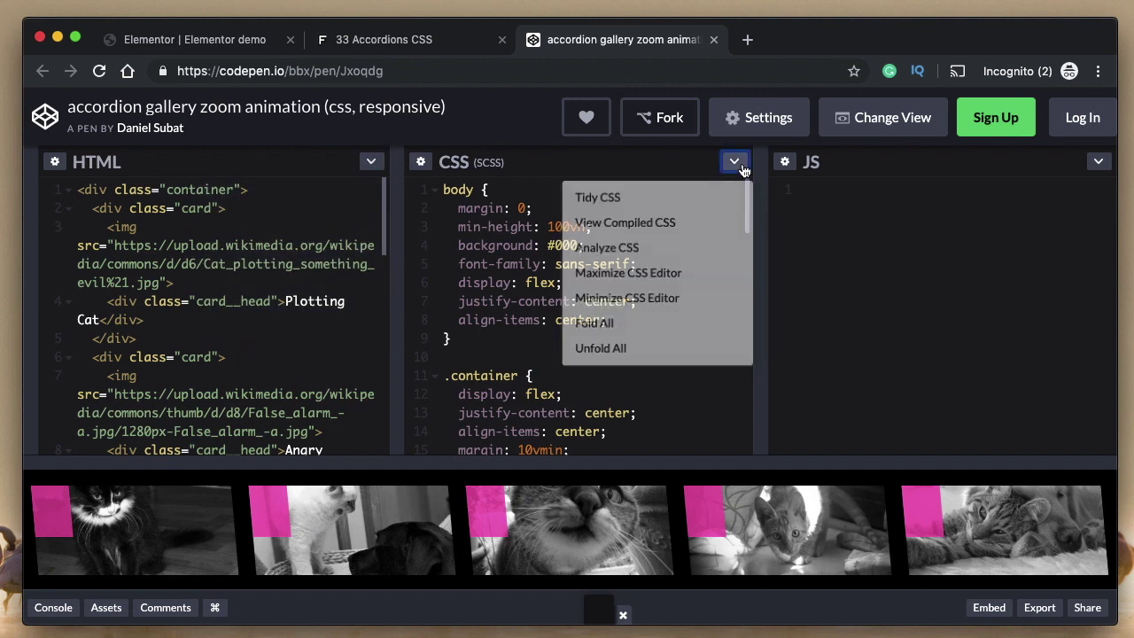
pyautogui.click(672, 225)
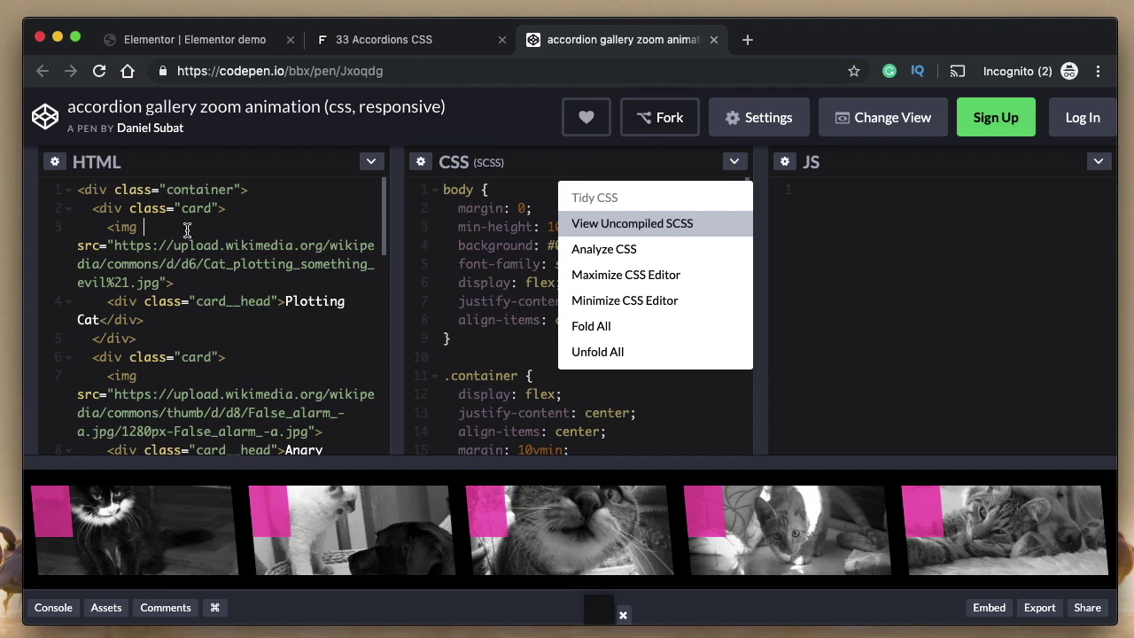
# Step: Copy all of the pen's HTML code into the Elementor HTML widget and check the cat images on the page
pyautogui.press('super+a')
pyautogui.press('super+c')
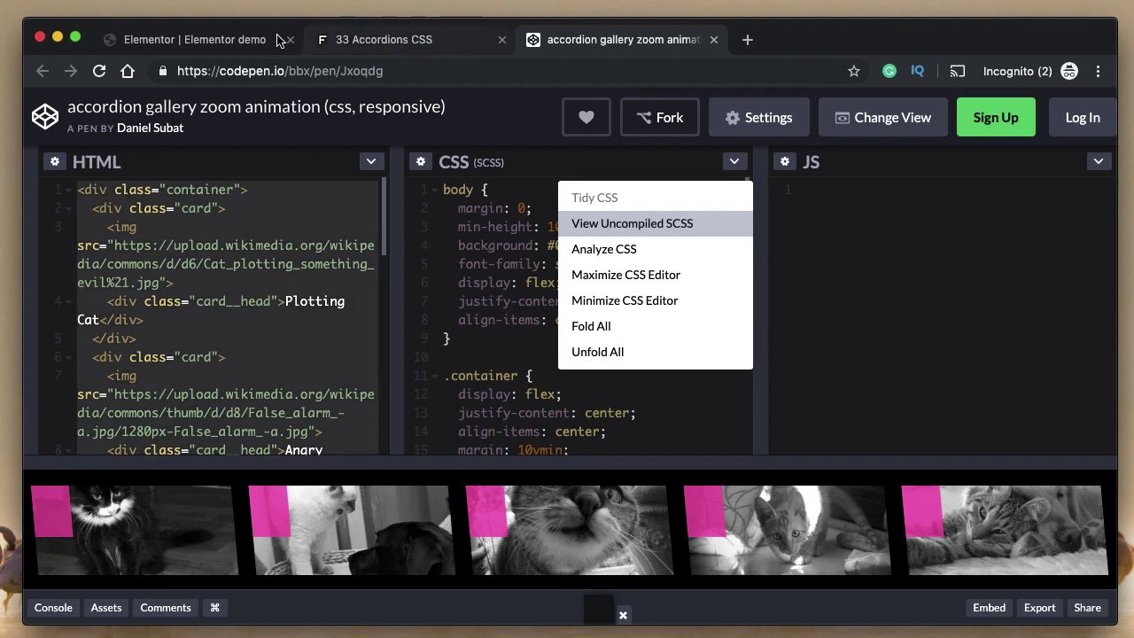
pyautogui.click(202, 41)
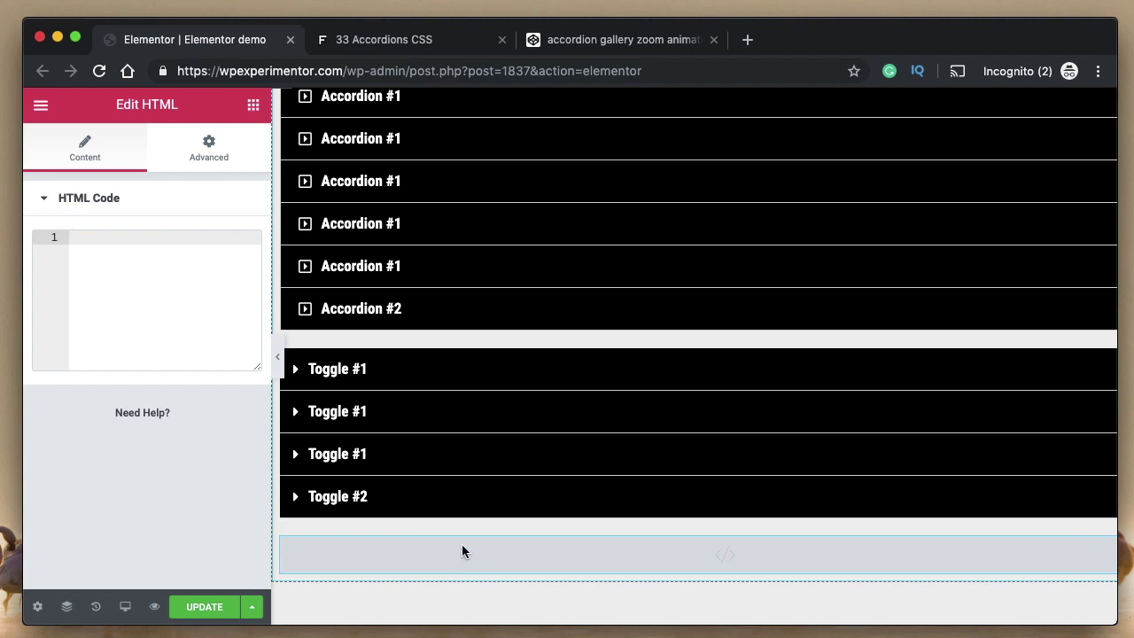
pyautogui.press('super+v')
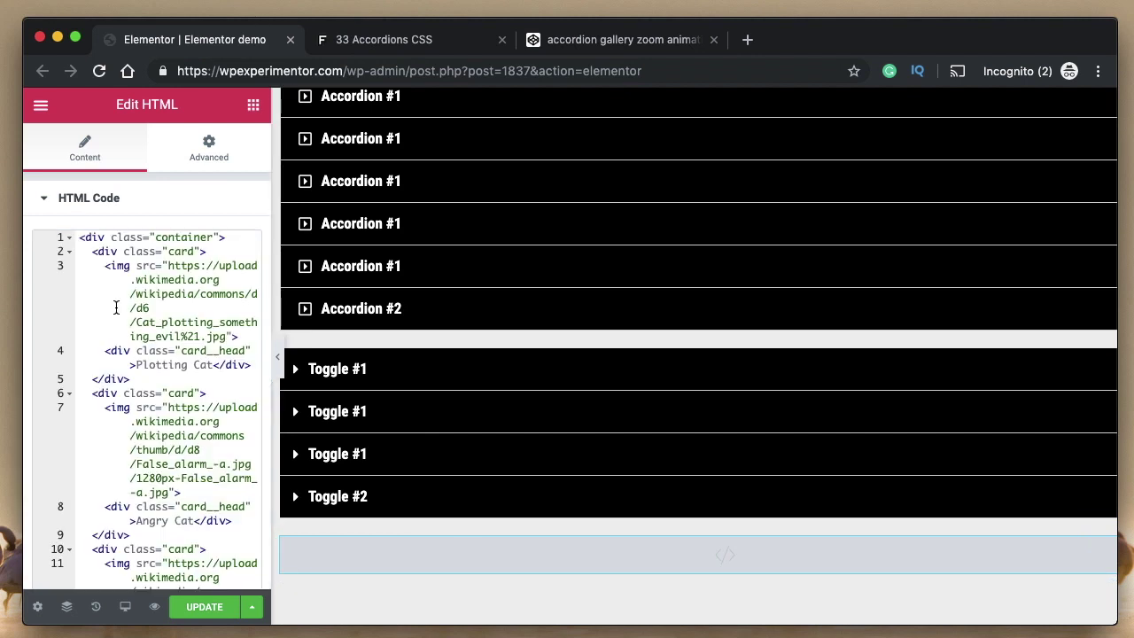
pyautogui.scroll(-5, 552, 363)
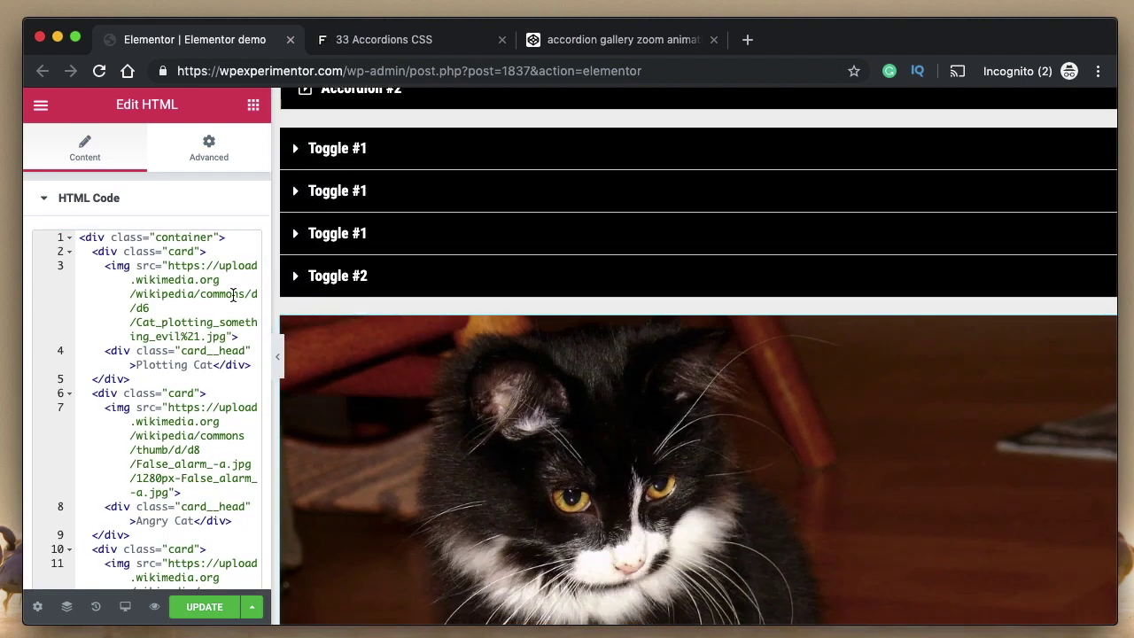
# Step: Open the HTML widget's empty custom CSS editor
pyautogui.click(104, 208)
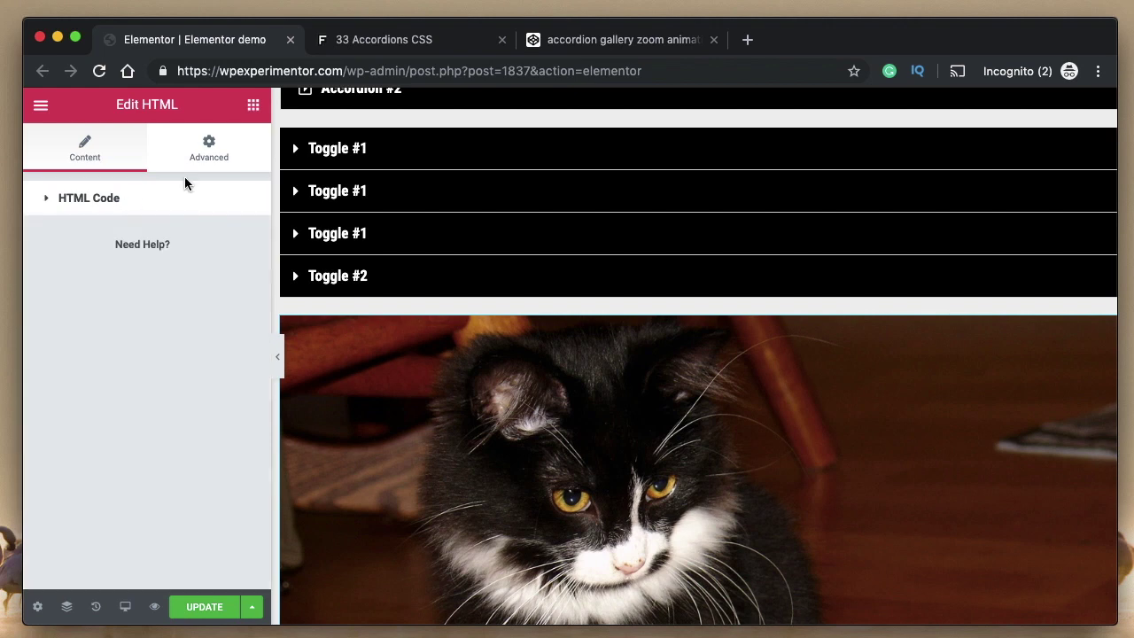
pyautogui.click(217, 155)
pyautogui.scroll(-5, 114, 400)
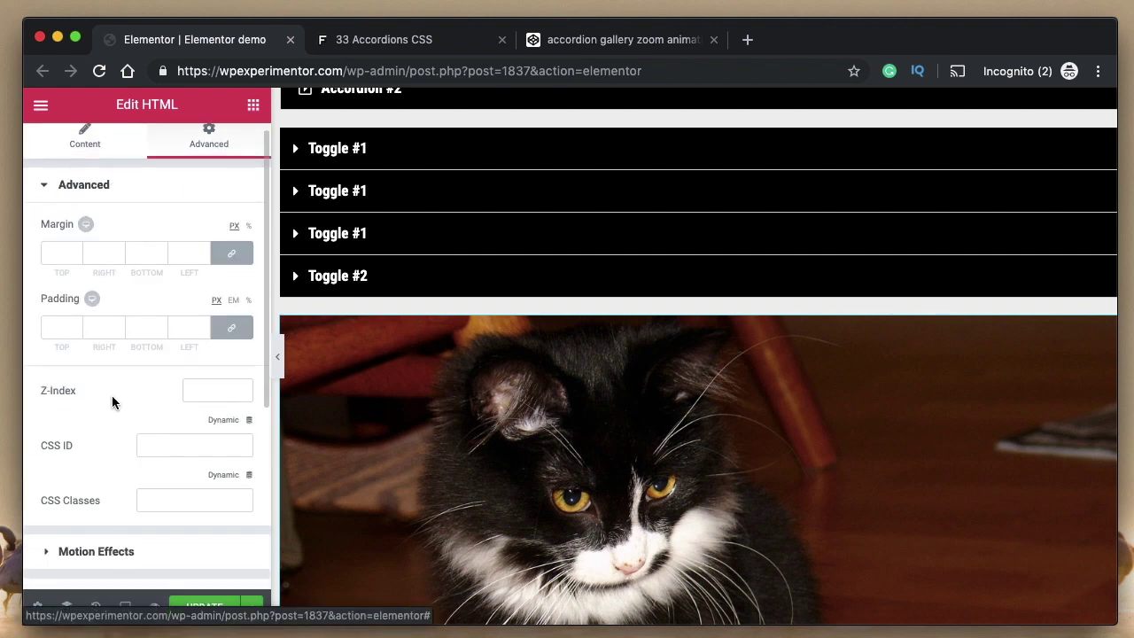
pyautogui.click(118, 511)
pyautogui.scroll(-3, 122, 461)
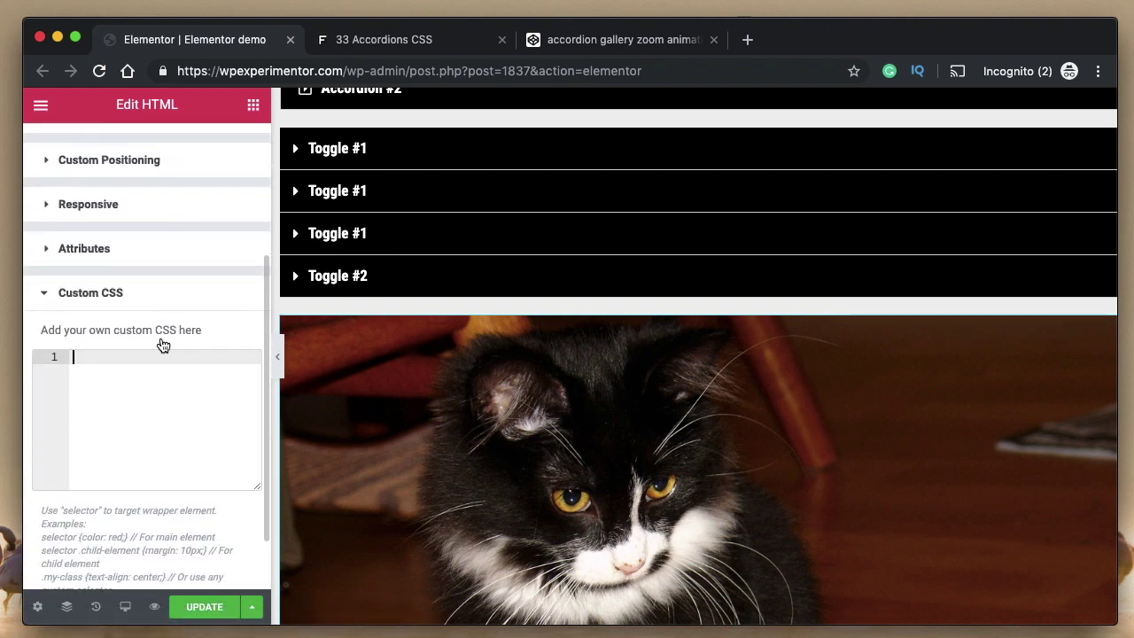
# Step: Copy the accordion gallery pen's compiled CSS into the HTML widget's custom CSS editor and check the styled cat panels
pyautogui.click(620, 40)
pyautogui.click(506, 288)
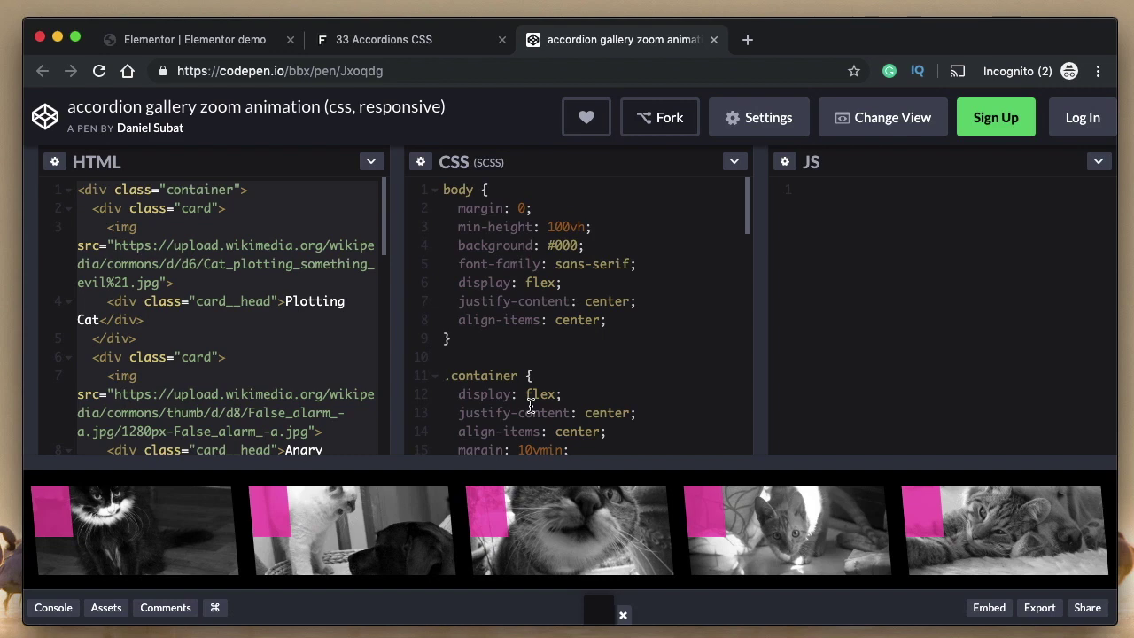
pyautogui.press('super+a')
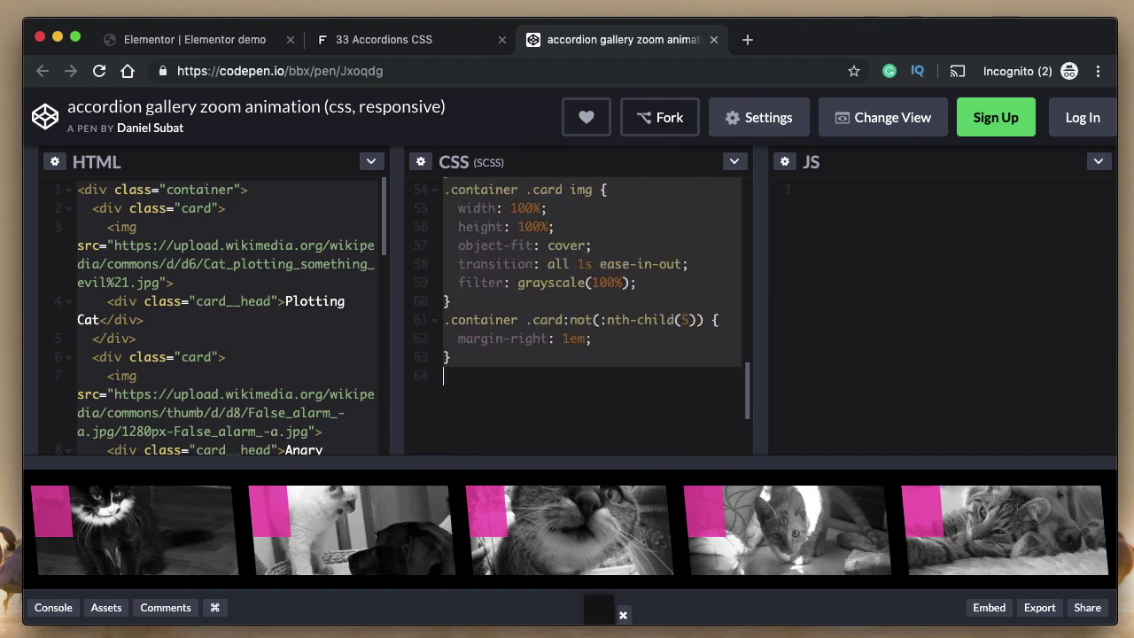
pyautogui.click(237, 41)
pyautogui.press('super+v')
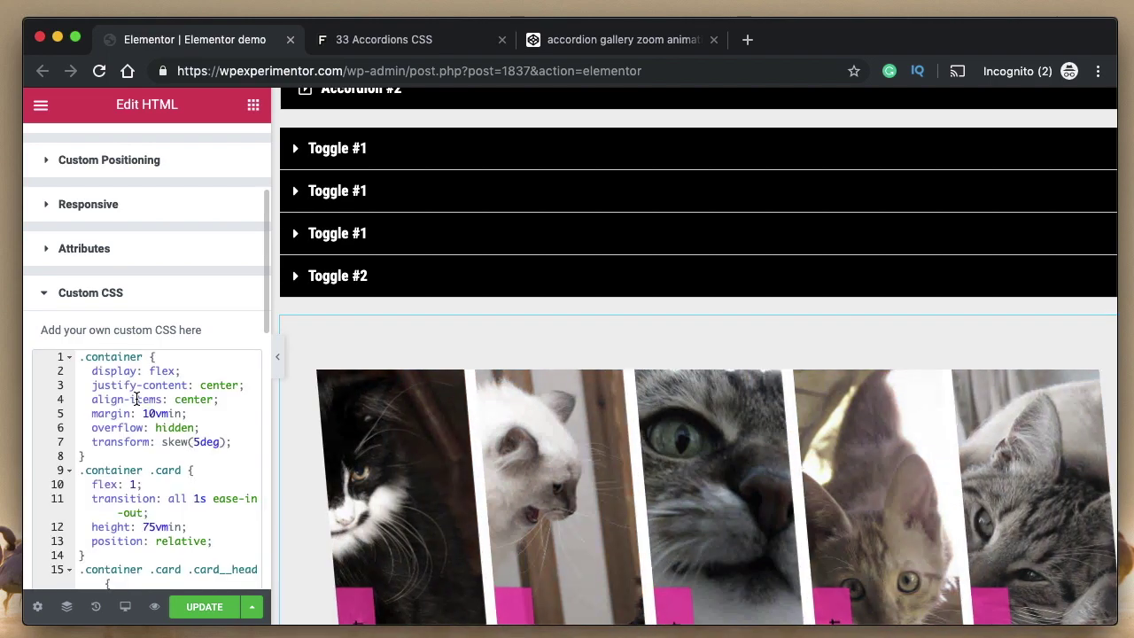
pyautogui.scroll(-3, 432, 330)
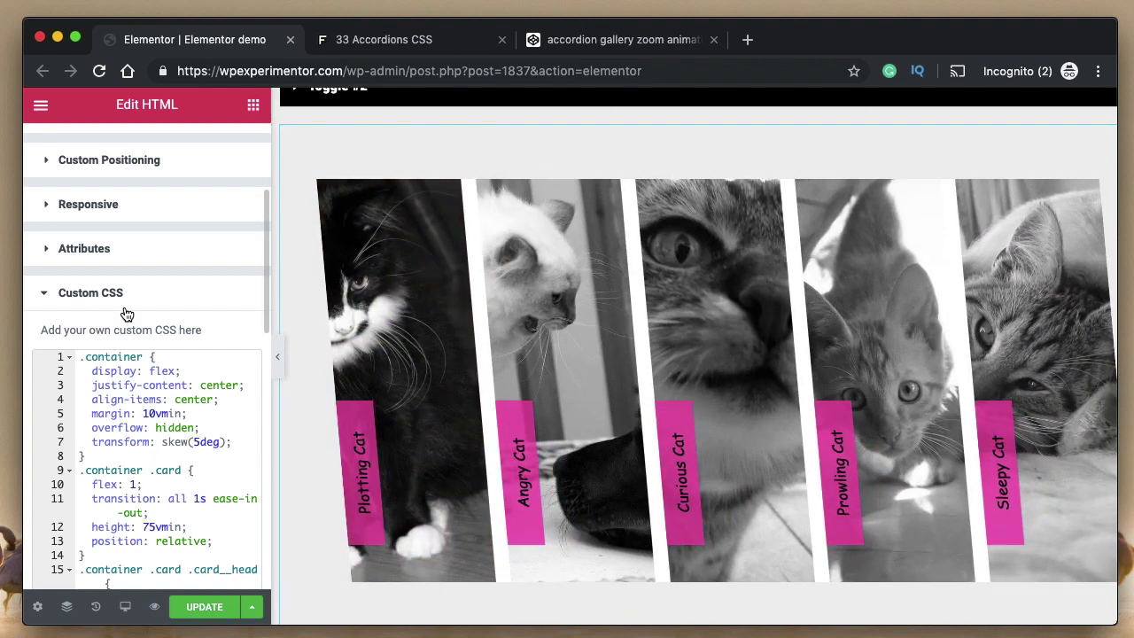
# Step: Examine the first image's URL in the widget's HTML code and check how the cat panels expand on the page
pyautogui.scroll(5, 127, 314)
pyautogui.click(73, 153)
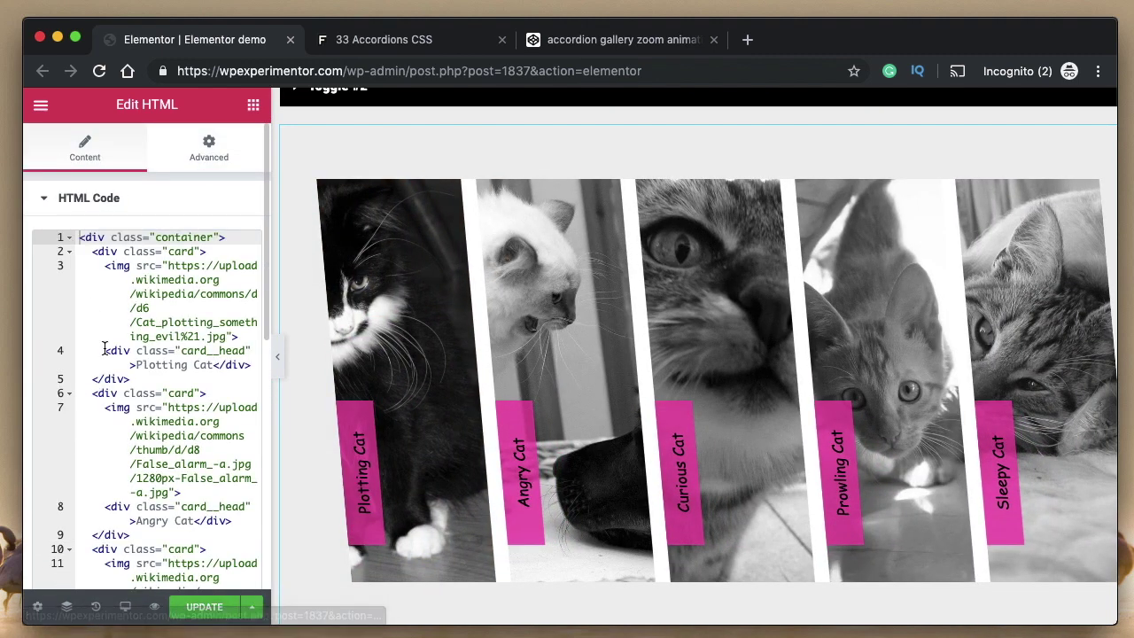
pyautogui.doubleClick(155, 277)
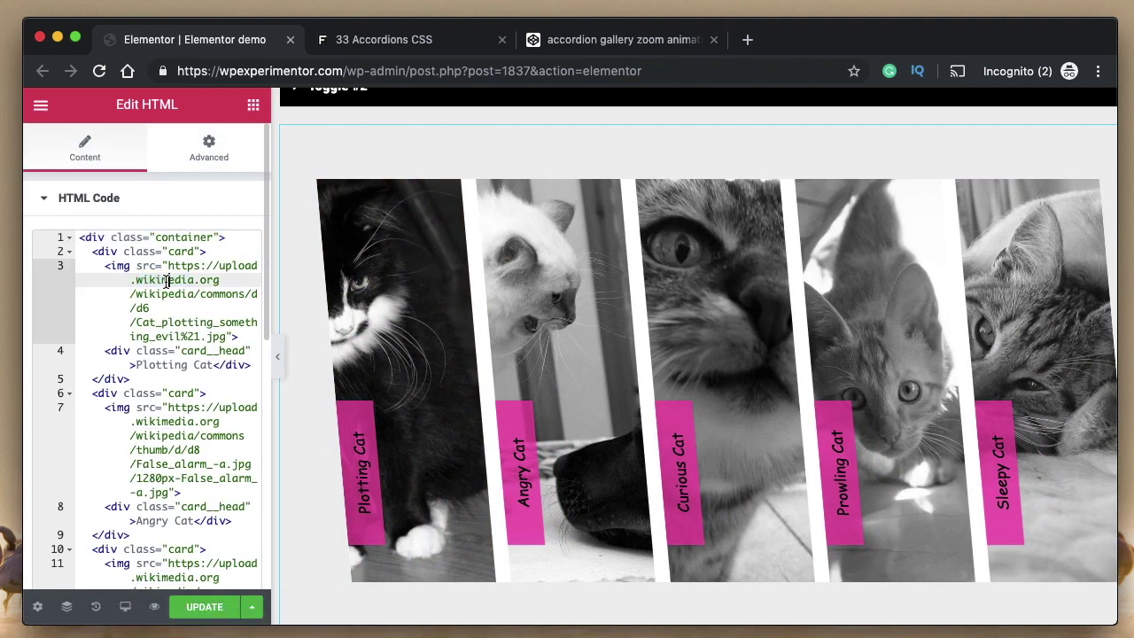
pyautogui.doubleClick(171, 265)
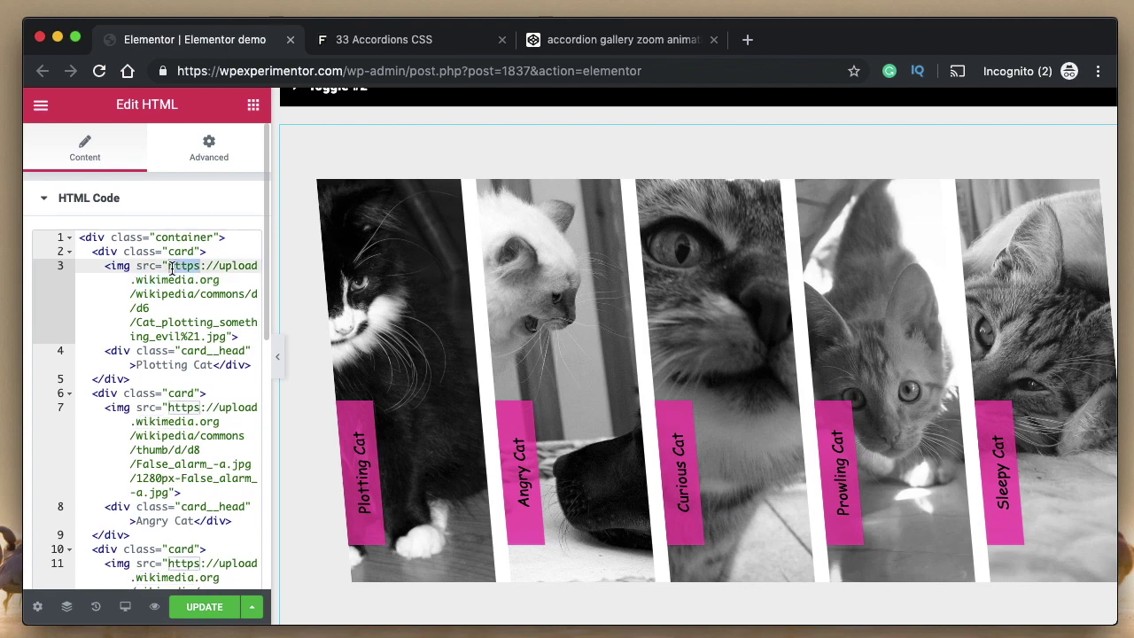
pyautogui.moveTo(405, 271)
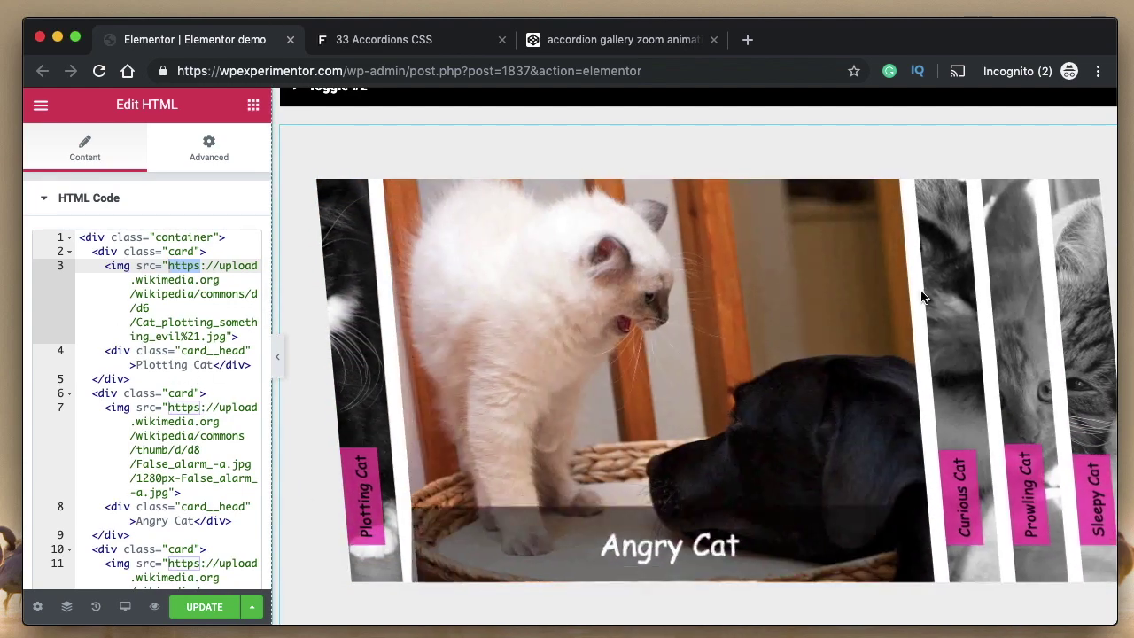
pyautogui.moveTo(981, 321)
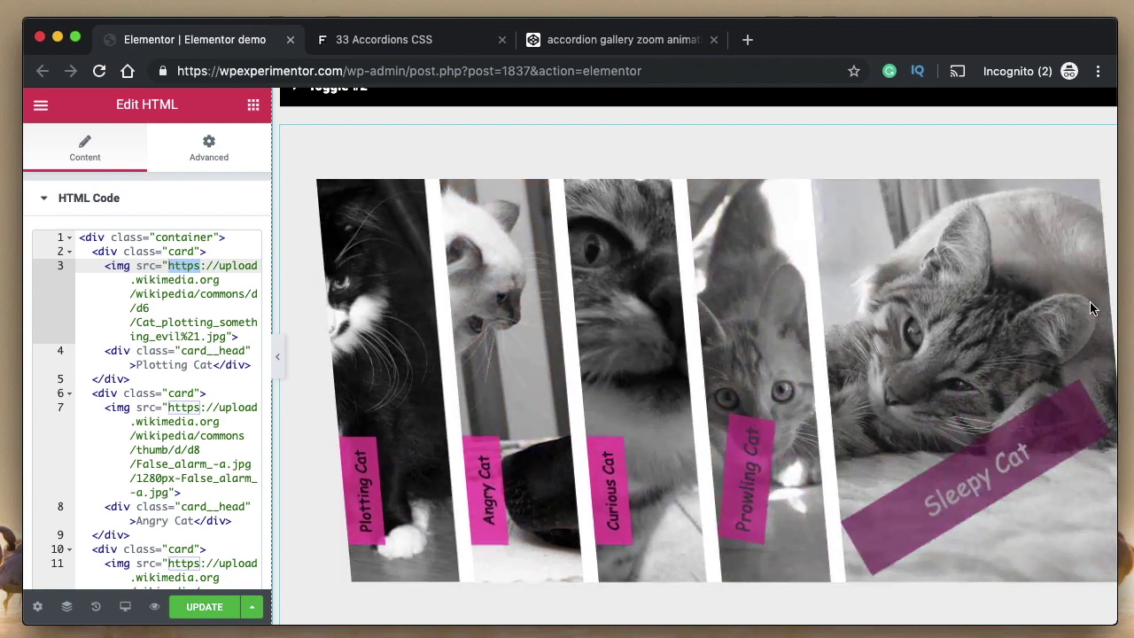
pyautogui.scroll(1, 528, 138)
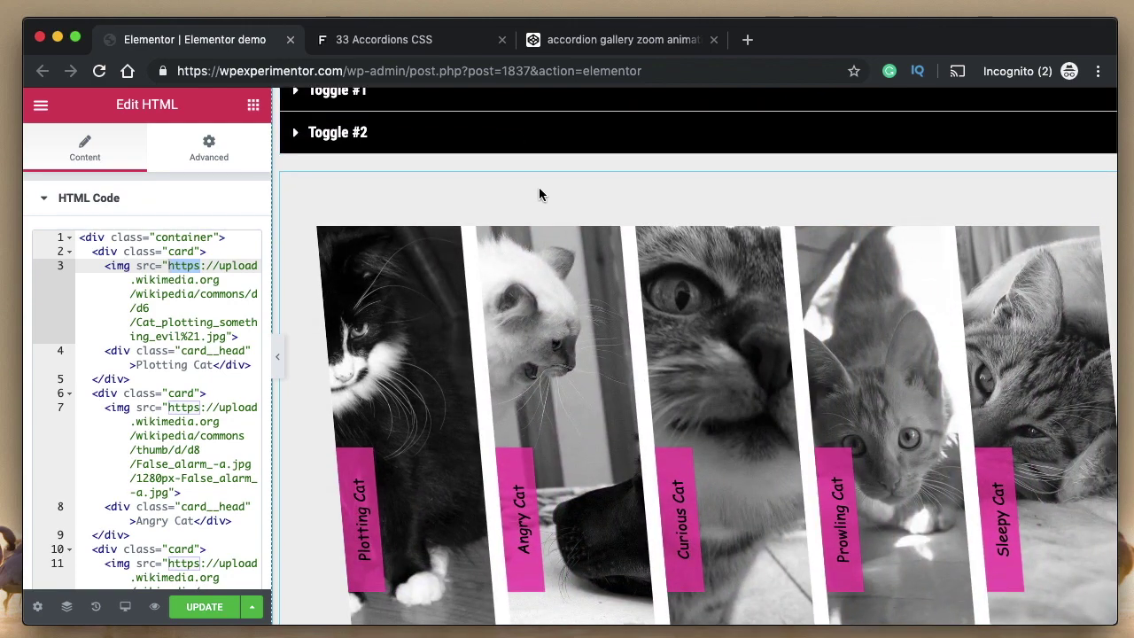
# Step: Examine the empty style element at the end of the widget's HTML code
pyautogui.scroll(-2, 165, 333)
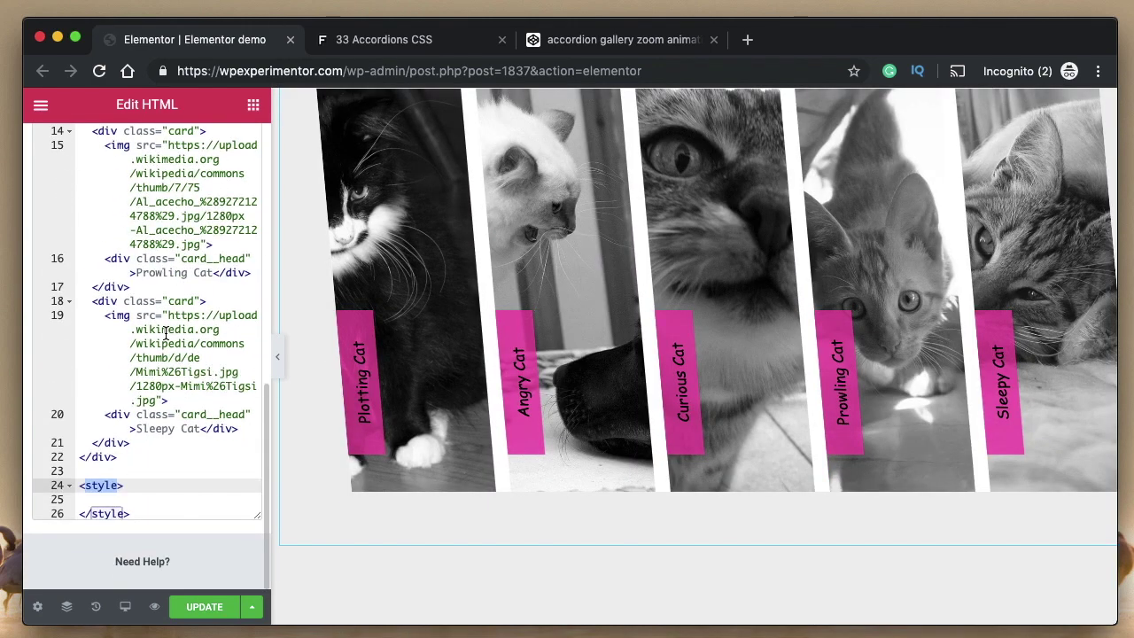
pyautogui.click(105, 485)
pyautogui.click(109, 509)
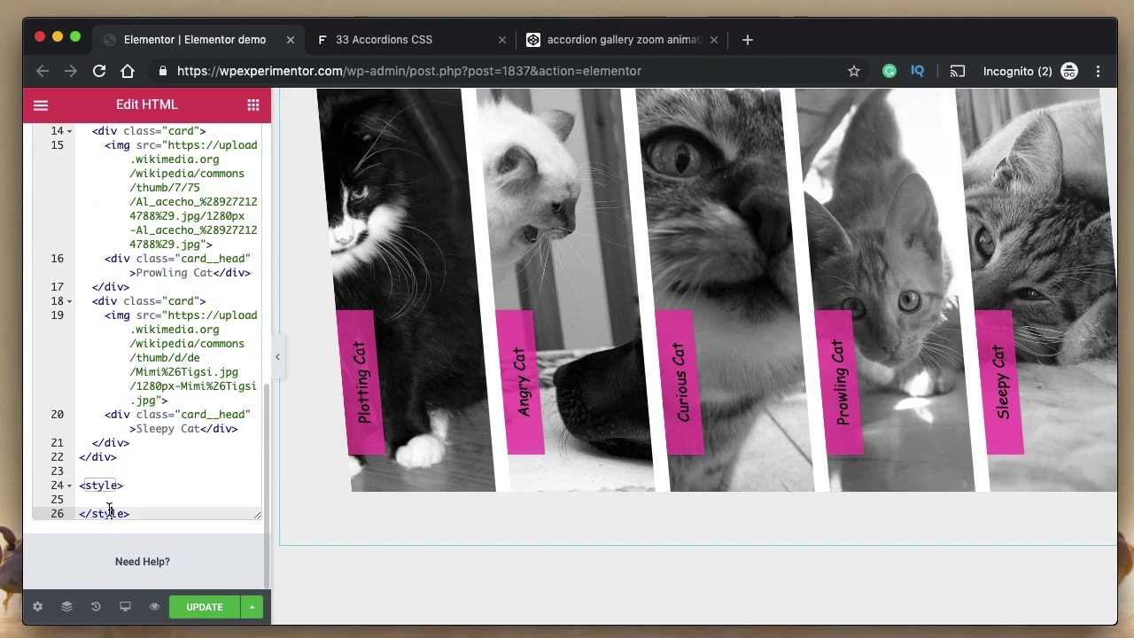
pyautogui.doubleClick(103, 480)
pyautogui.click(97, 502)
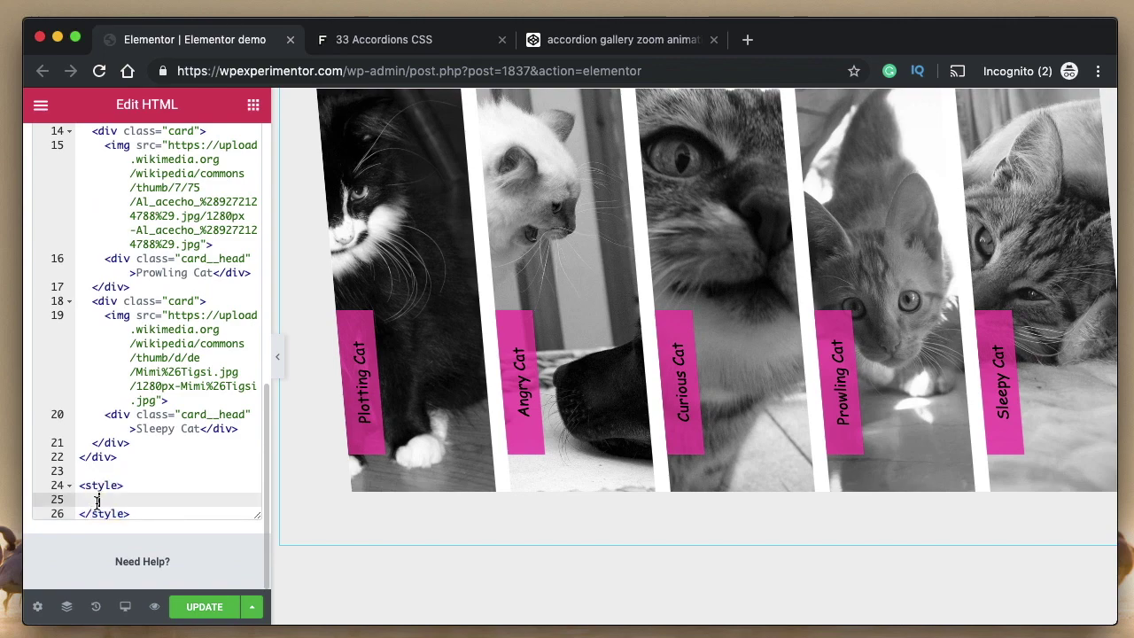
pyautogui.scroll(5, 200, 337)
pyautogui.scroll(1, 210, 168)
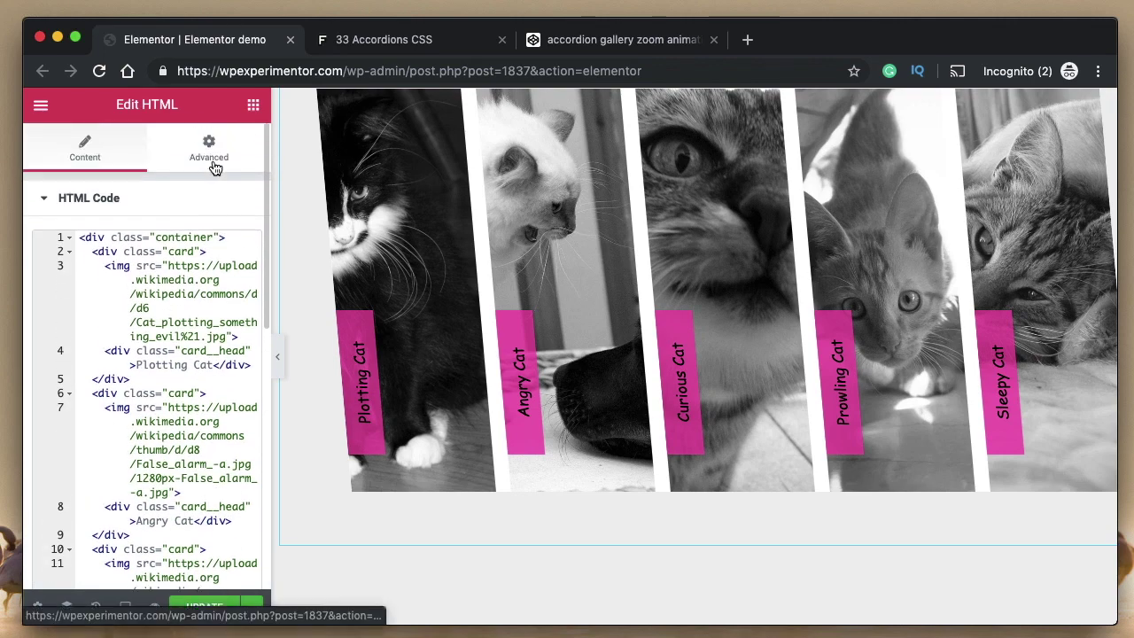
# Step: Delete all the code from the HTML widget's custom CSS editor
pyautogui.click(212, 158)
pyautogui.scroll(-5, 139, 404)
pyautogui.click(135, 514)
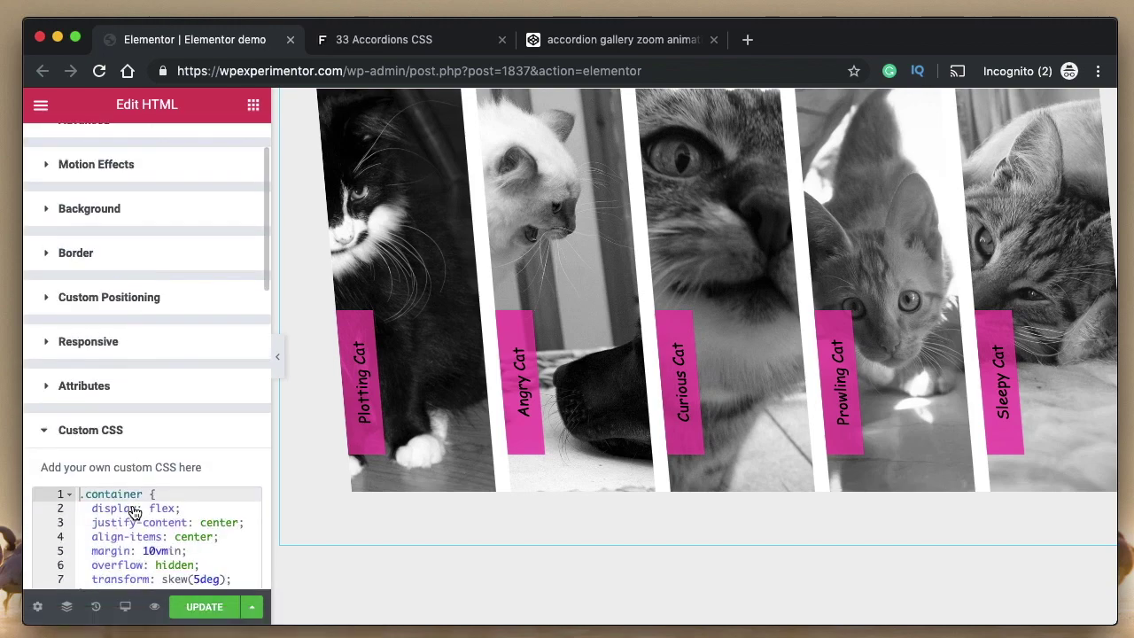
pyautogui.scroll(-2, 135, 412)
pyautogui.click(135, 408)
pyautogui.hotkey('ctrl', 'a')
pyautogui.press('BackSpace')
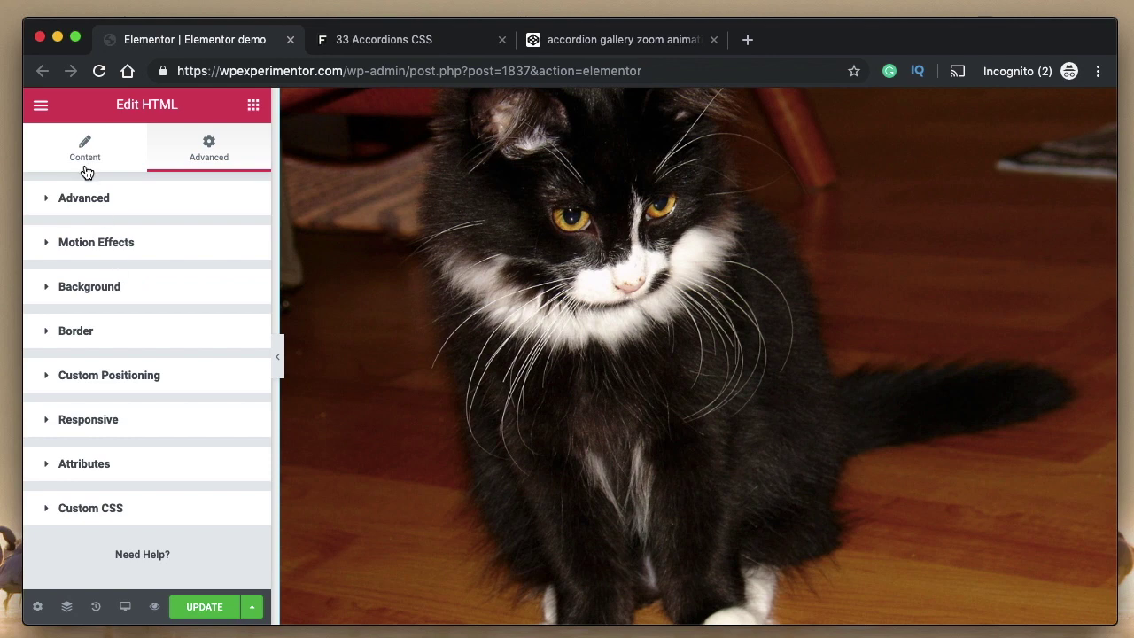
# Step: Paste the copied CSS between the style tags at the end of the widget's HTML code and check the accordion
pyautogui.click(85, 150)
pyautogui.scroll(-8, 101, 323)
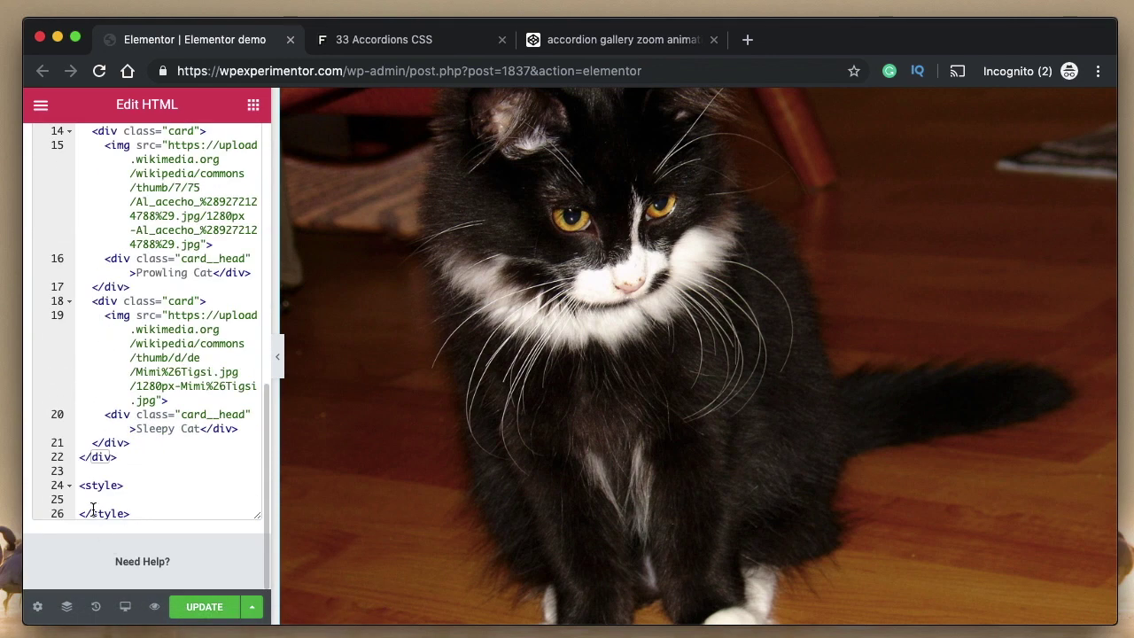
pyautogui.click(86, 499)
pyautogui.hotkey('ctrl', 'v')
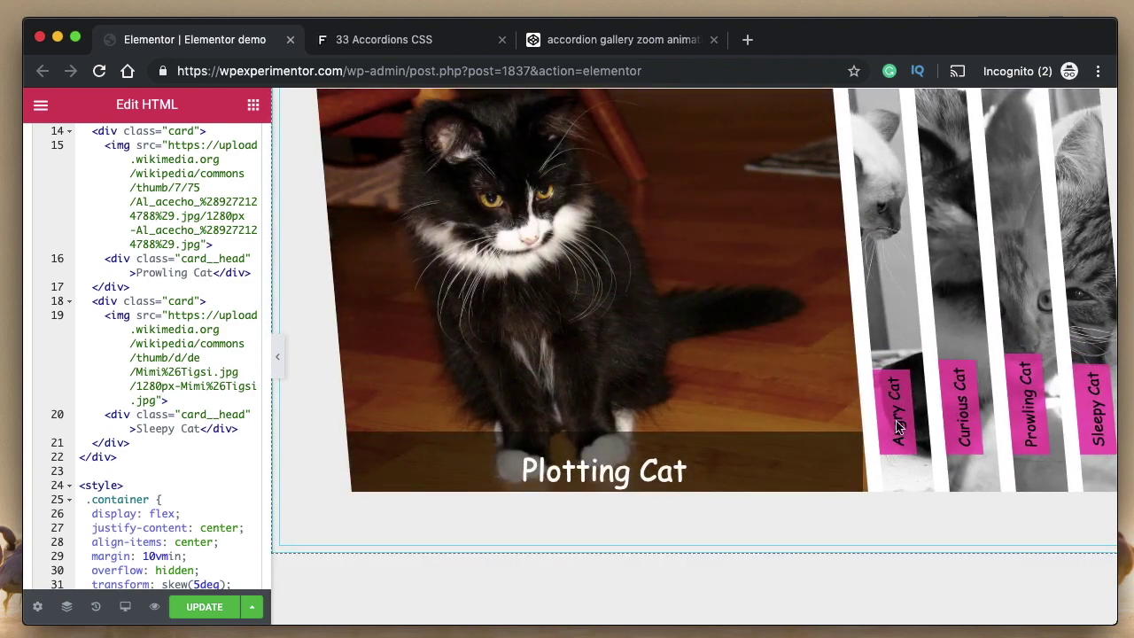
pyautogui.scroll(2, 764, 549)
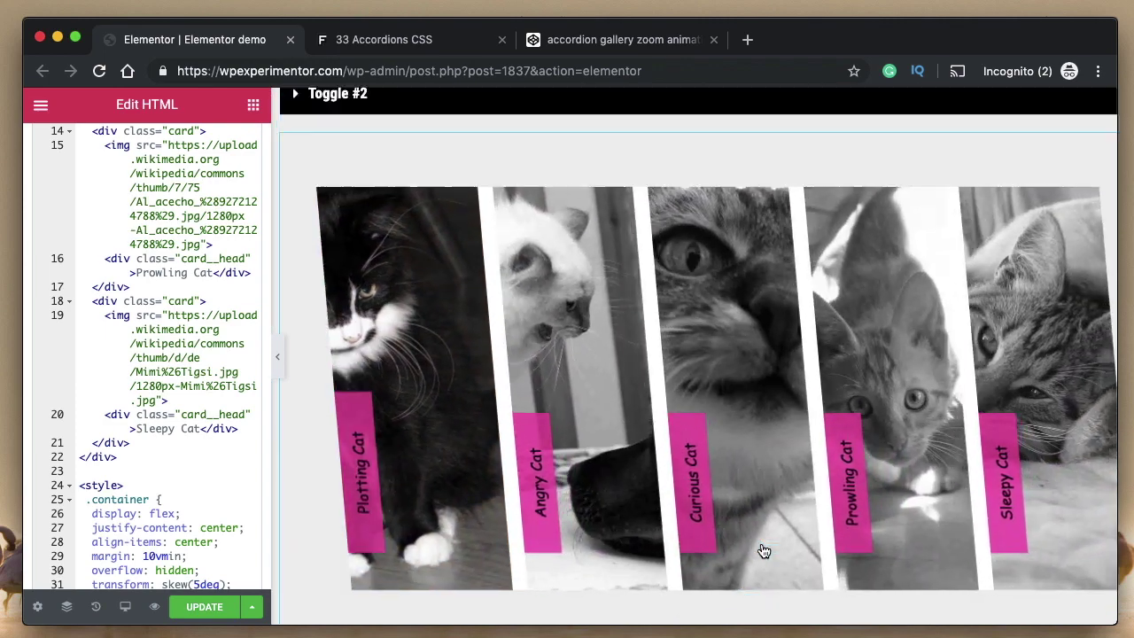
# Step: Close the accordion gallery pen and open the demo and code of the Pure CSS Accordion in a new tab
pyautogui.click(602, 40)
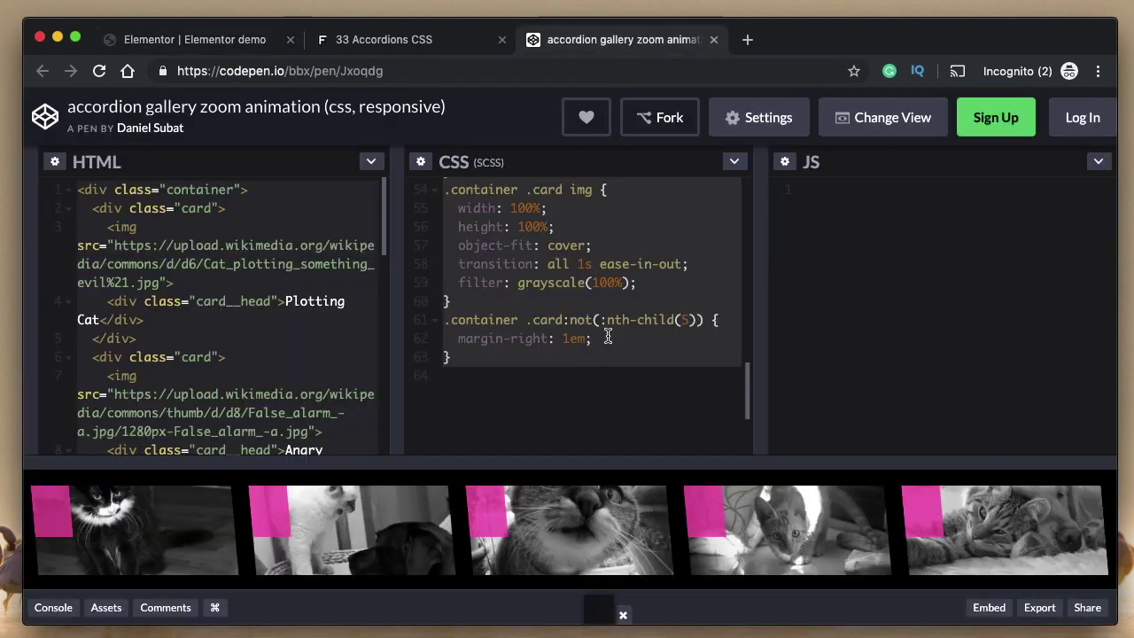
pyautogui.click(715, 40)
pyautogui.scroll(-10, 633, 356)
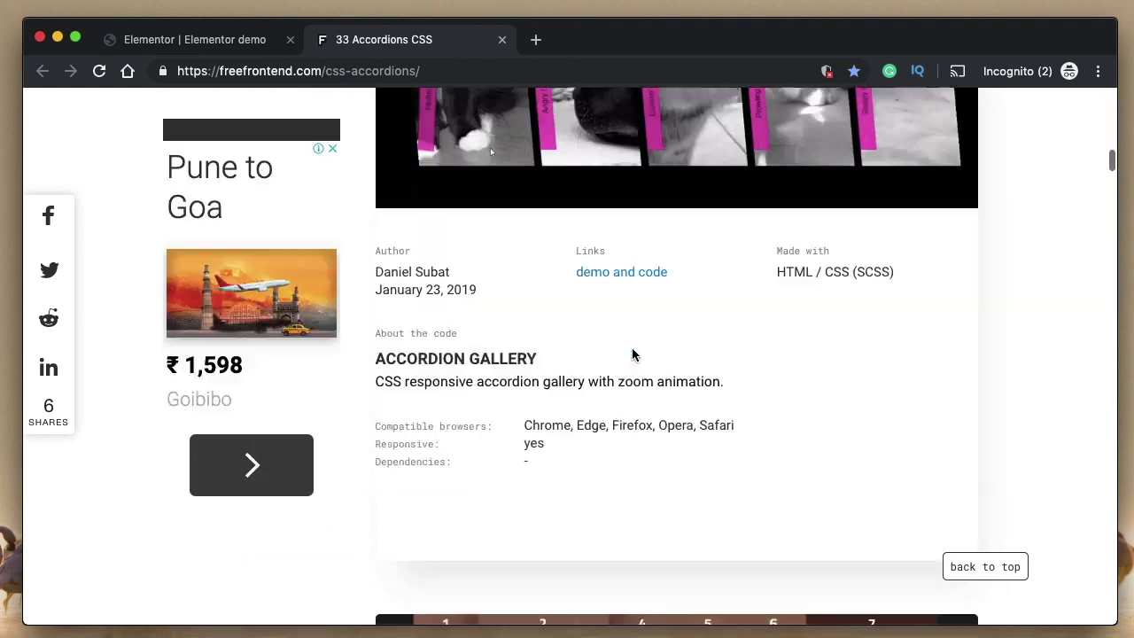
pyautogui.scroll(-3, 632, 355)
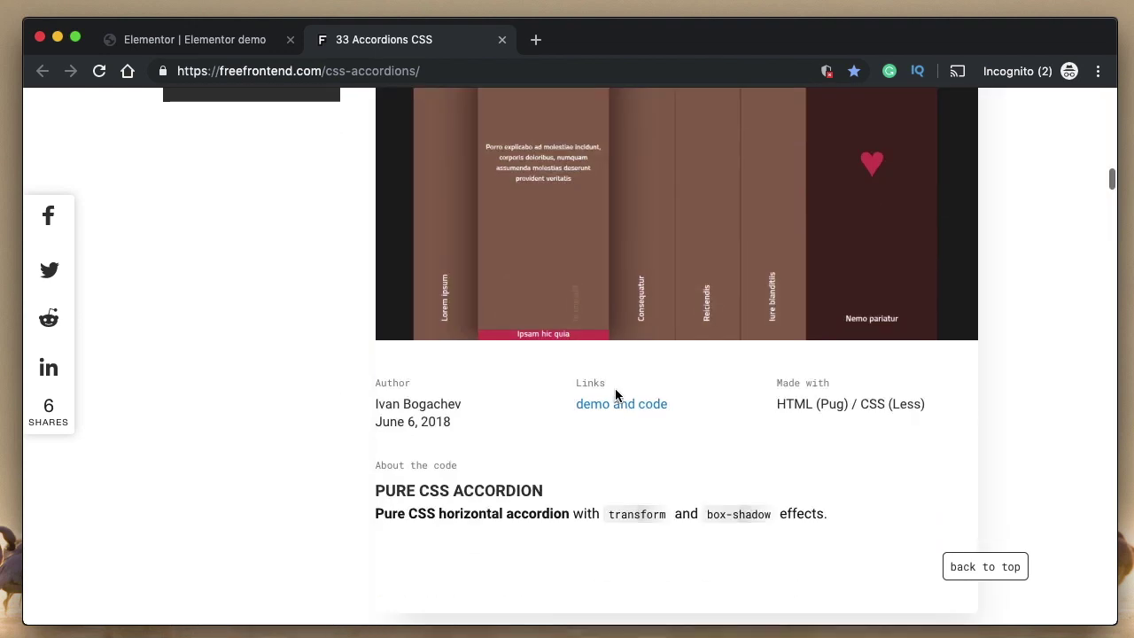
pyautogui.keyDown('super'); pyautogui.click(620, 405); pyautogui.keyUp('super')
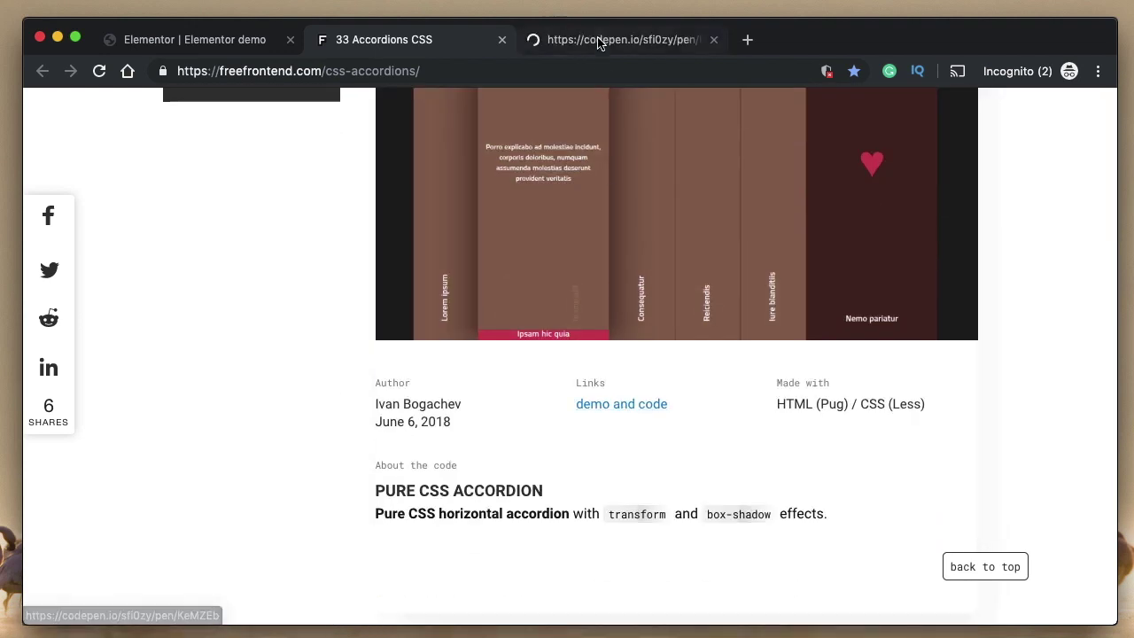
pyautogui.click(599, 39)
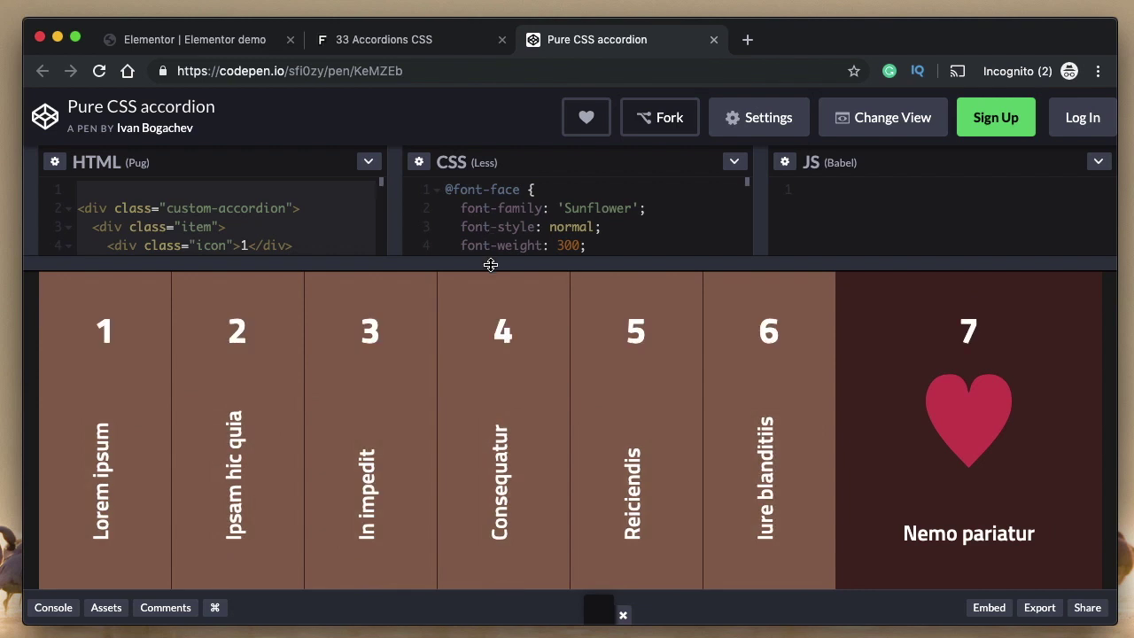
# Step: Try out the Pure CSS accordion's panels in the pen and compare them with the version on the Elementor page
pyautogui.click(98, 394)
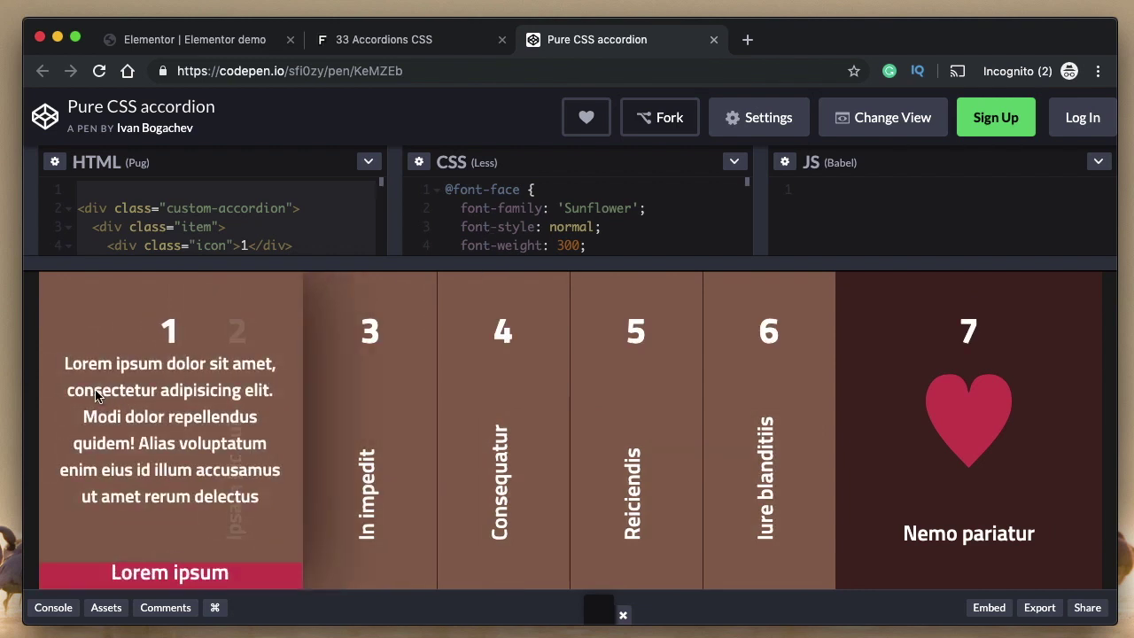
pyautogui.click(266, 399)
pyautogui.click(455, 324)
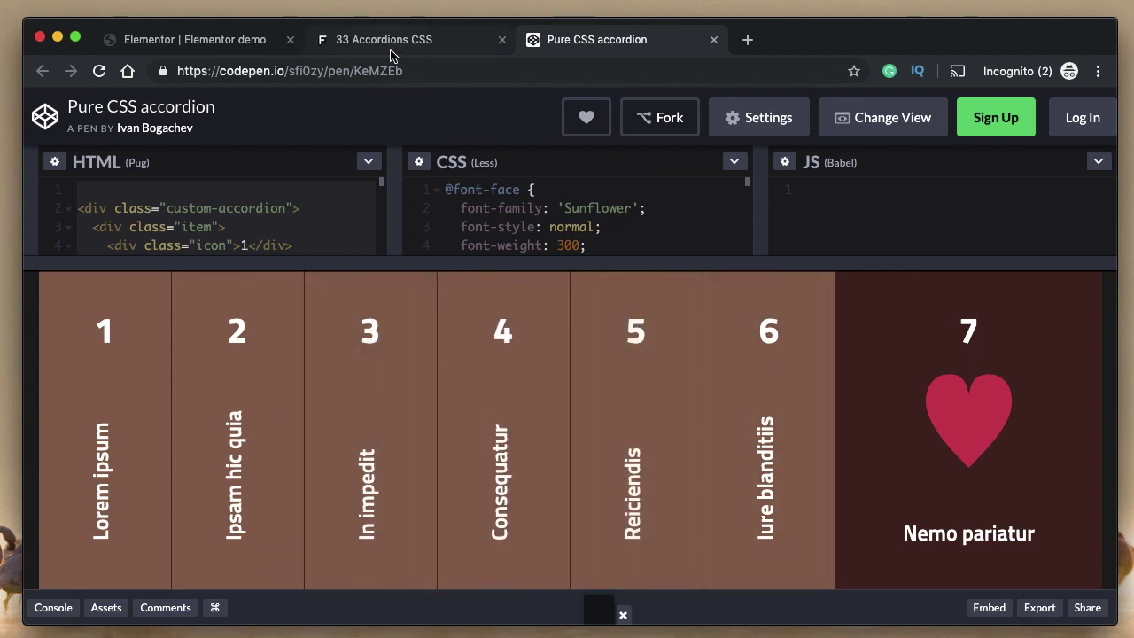
pyautogui.click(238, 40)
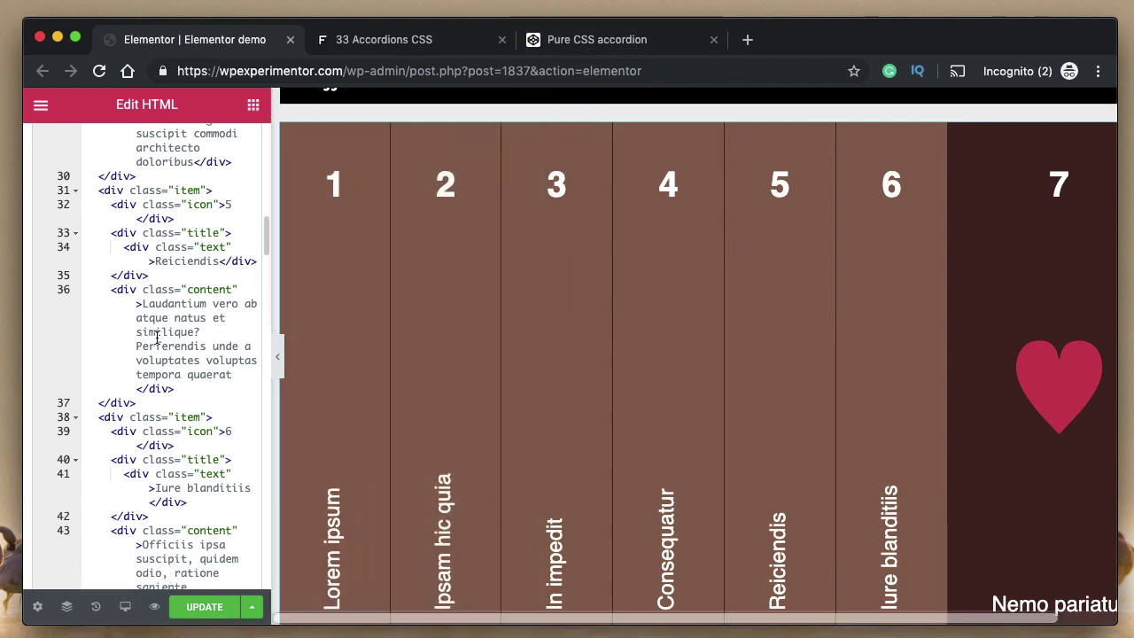
pyautogui.click(571, 39)
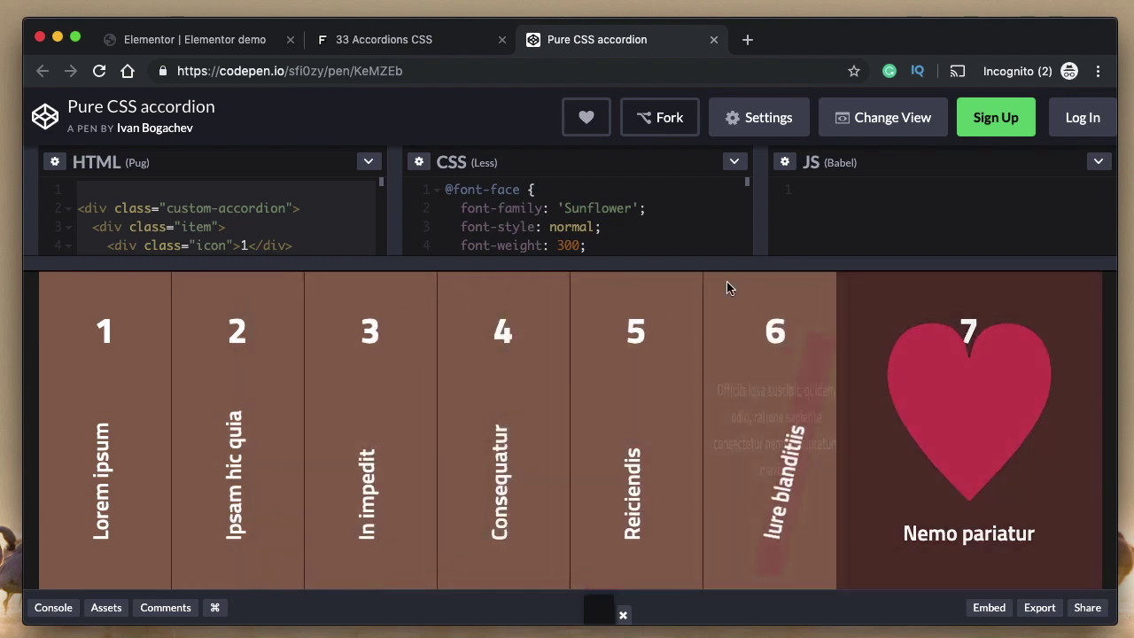
pyautogui.click(202, 44)
# Step: Examine the numbered accordion's item markup and the style rules that follow it in the widget's HTML code
pyautogui.scroll(10, 138, 270)
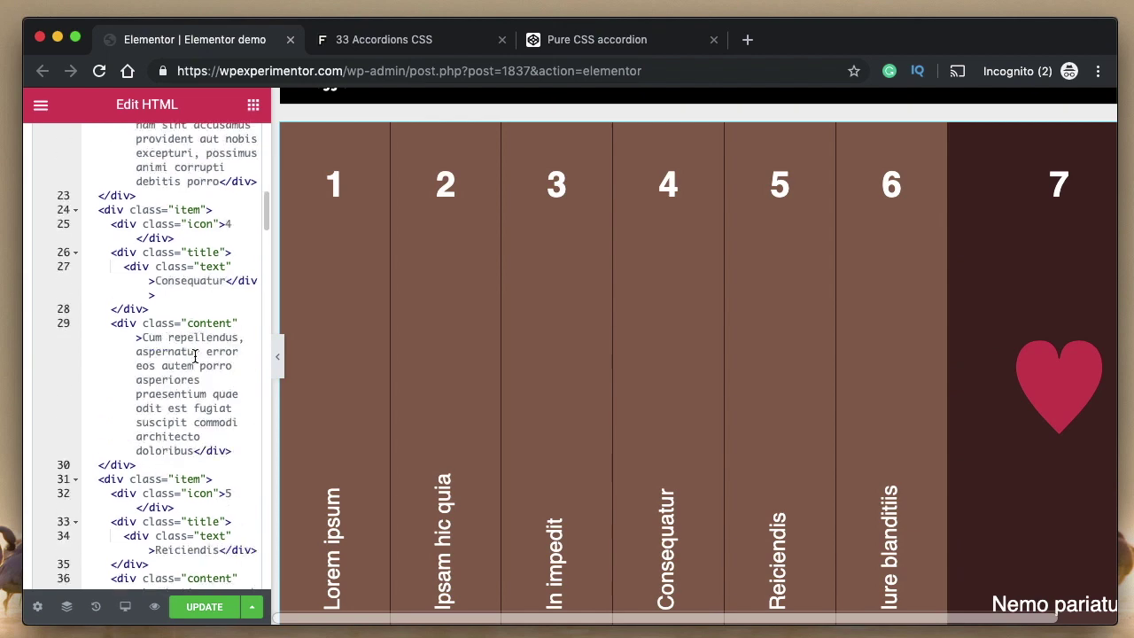
pyautogui.scroll(-2, 139, 270)
pyautogui.scroll(-15, 138, 270)
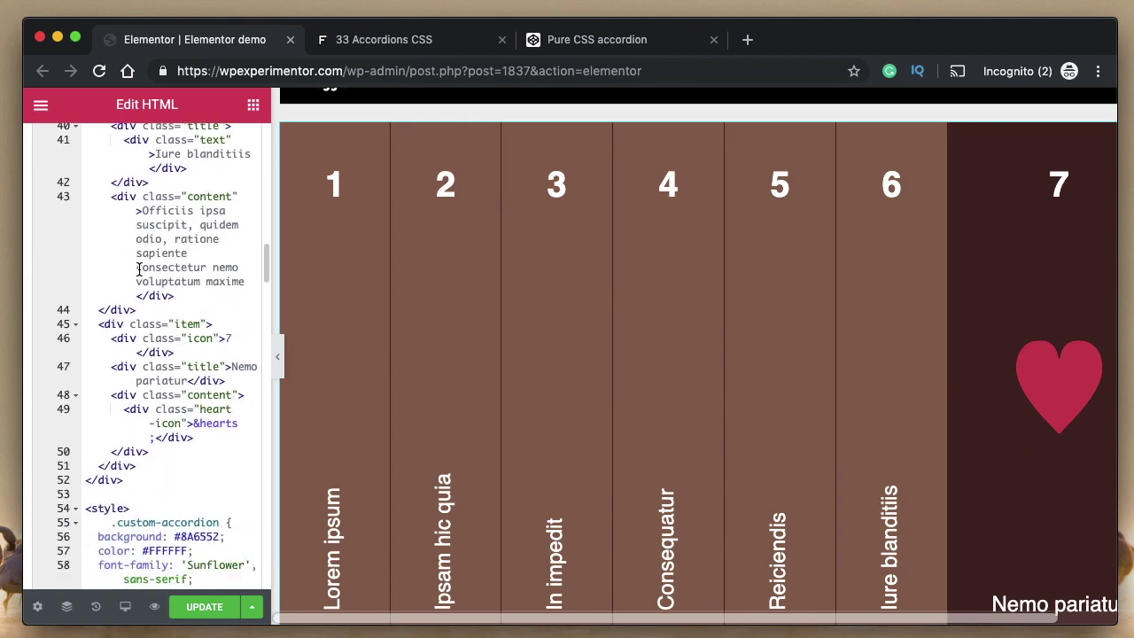
pyautogui.scroll(-3, 146, 502)
pyautogui.scroll(-6, 125, 367)
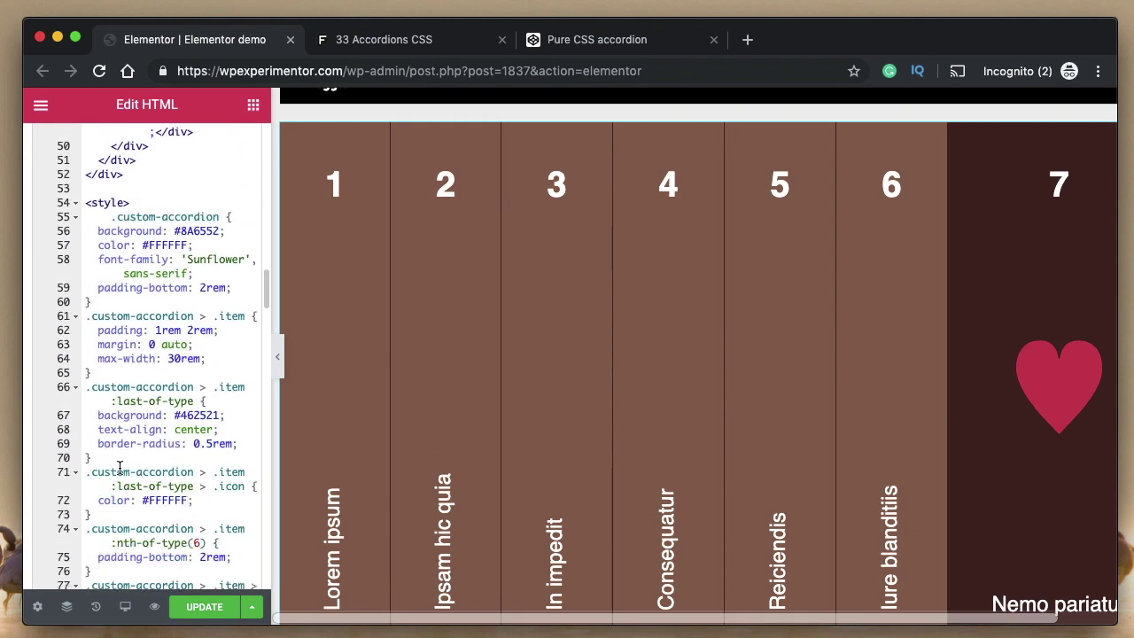
pyautogui.scroll(3, 120, 467)
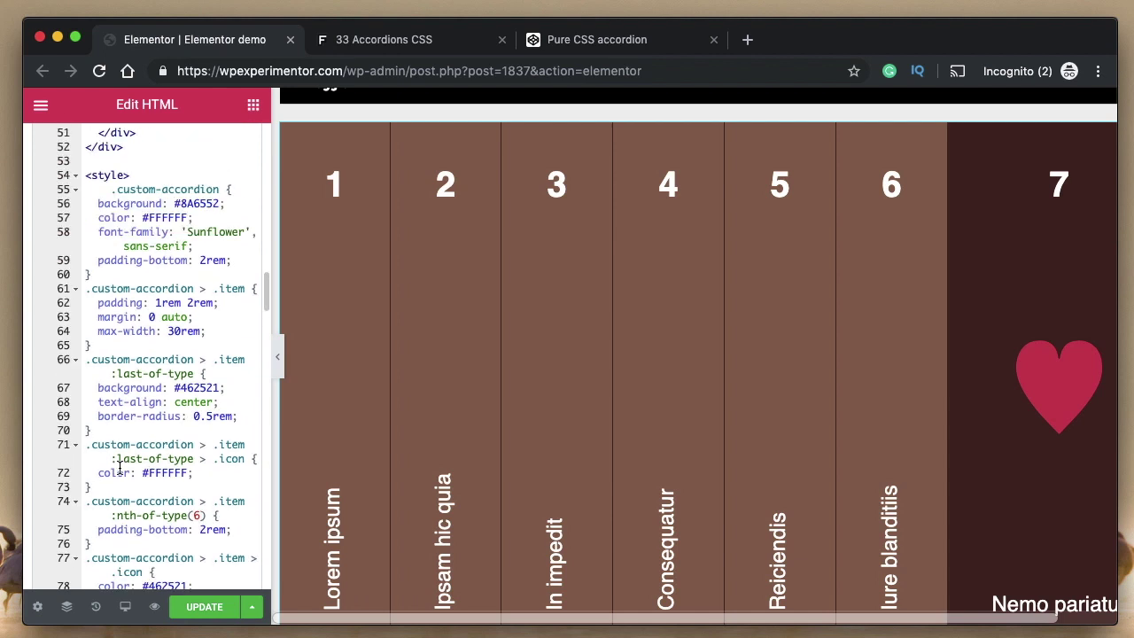
# Step: Highlight the two parts of the custom-accordion class name in the first style rule to see where they recur
pyautogui.click(109, 190)
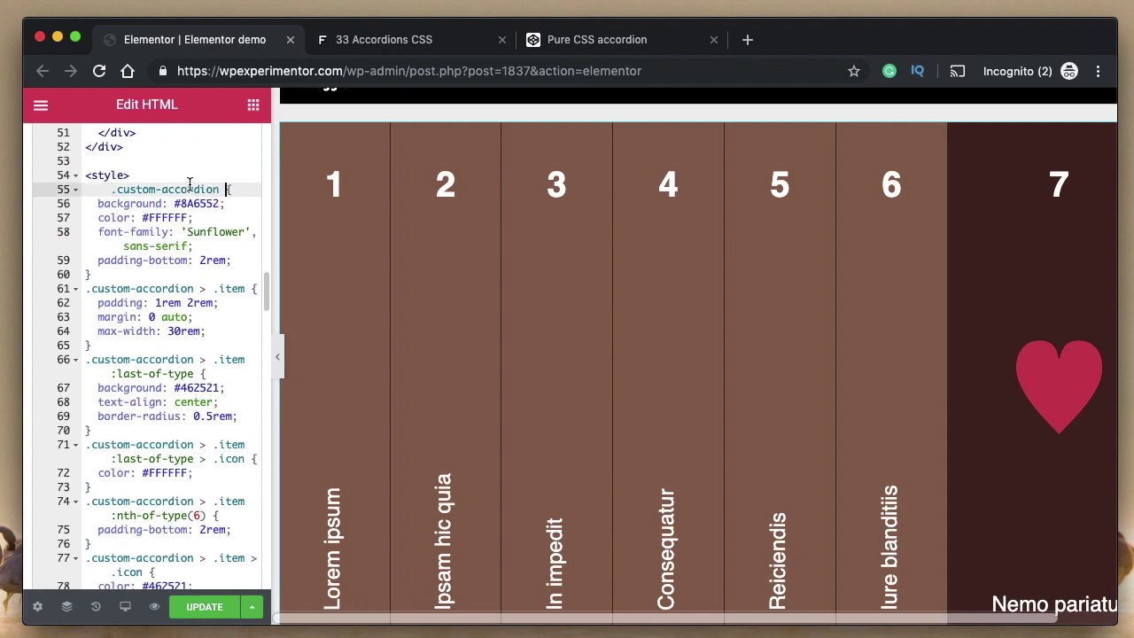
pyautogui.doubleClick(125, 190)
pyautogui.doubleClick(196, 190)
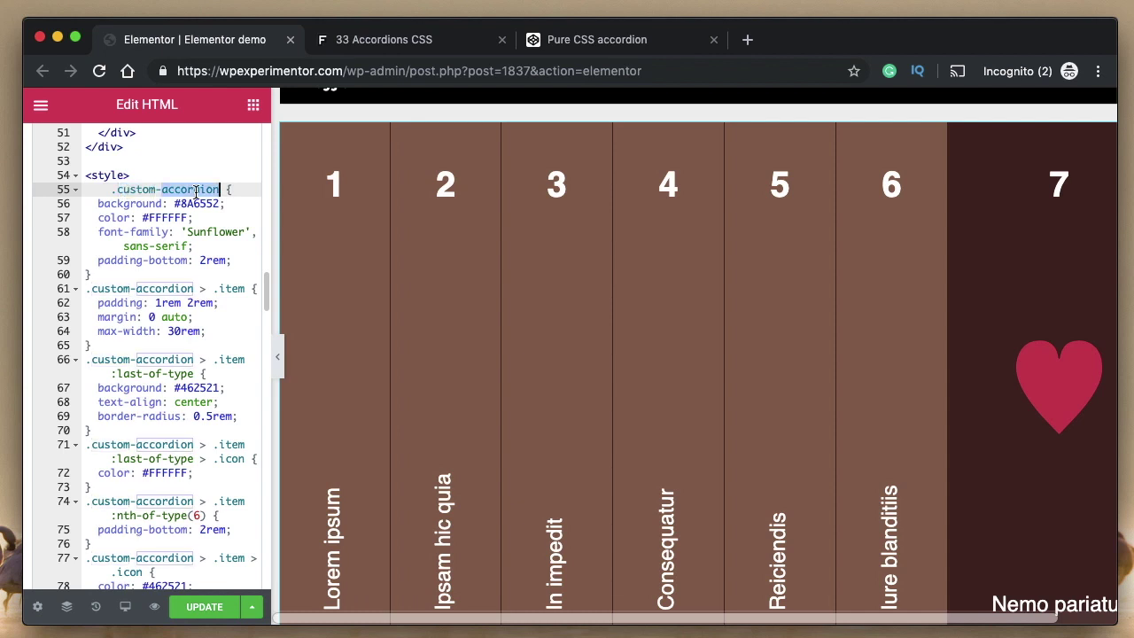
pyautogui.doubleClick(136, 189)
pyautogui.doubleClick(191, 191)
pyautogui.doubleClick(142, 189)
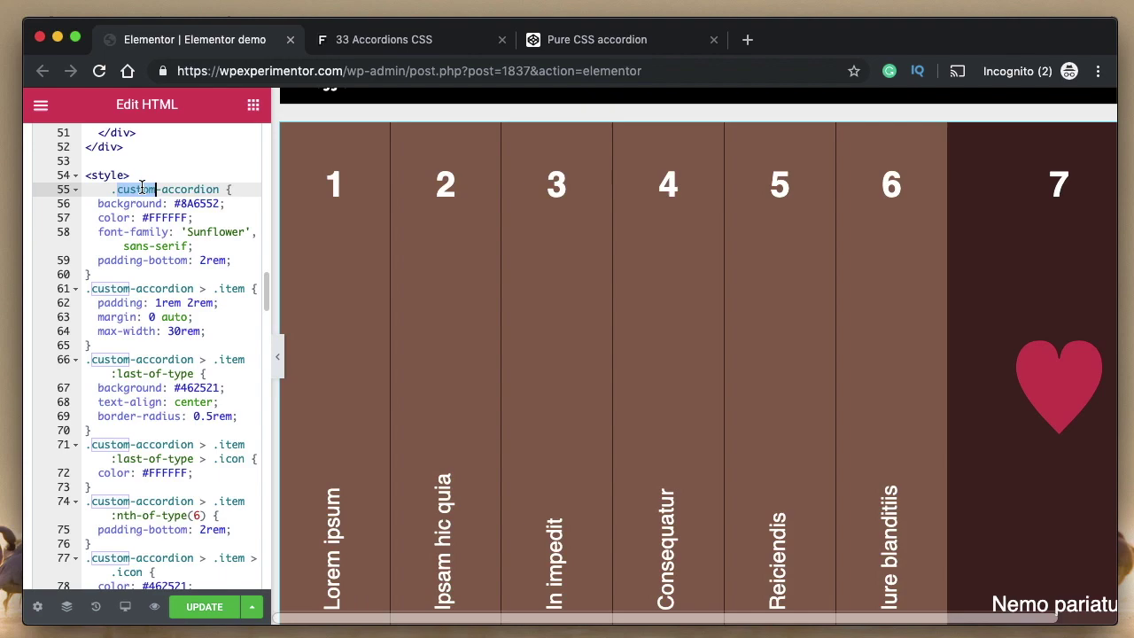
# Step: Highlight the custom-accordion class name and the first style rule's body in the widget's code, and find the accordion they style on the page
pyautogui.doubleClick(205, 189)
pyautogui.doubleClick(141, 189)
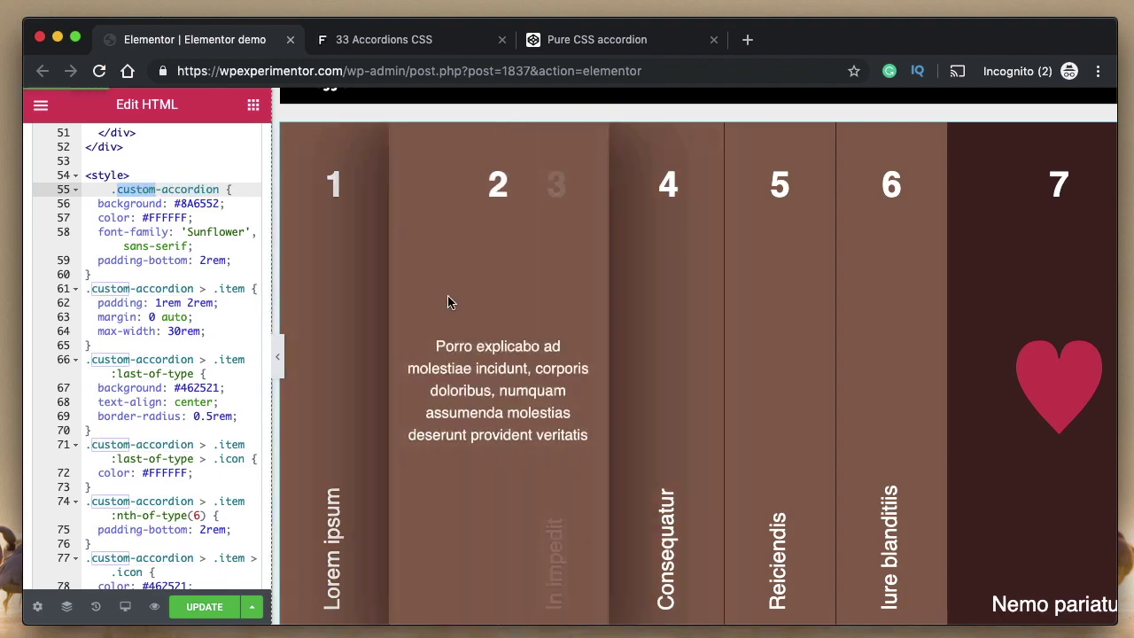
pyautogui.scroll(-6, 448, 301)
pyautogui.scroll(2, 496, 275)
pyautogui.scroll(15, 552, 245)
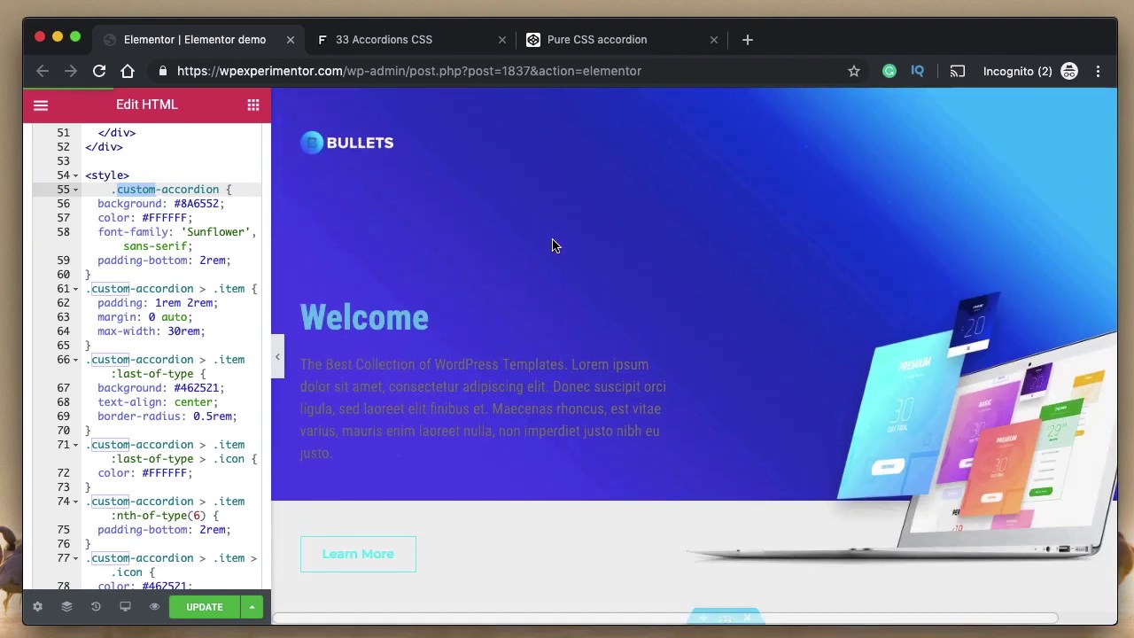
pyautogui.scroll(-20, 552, 245)
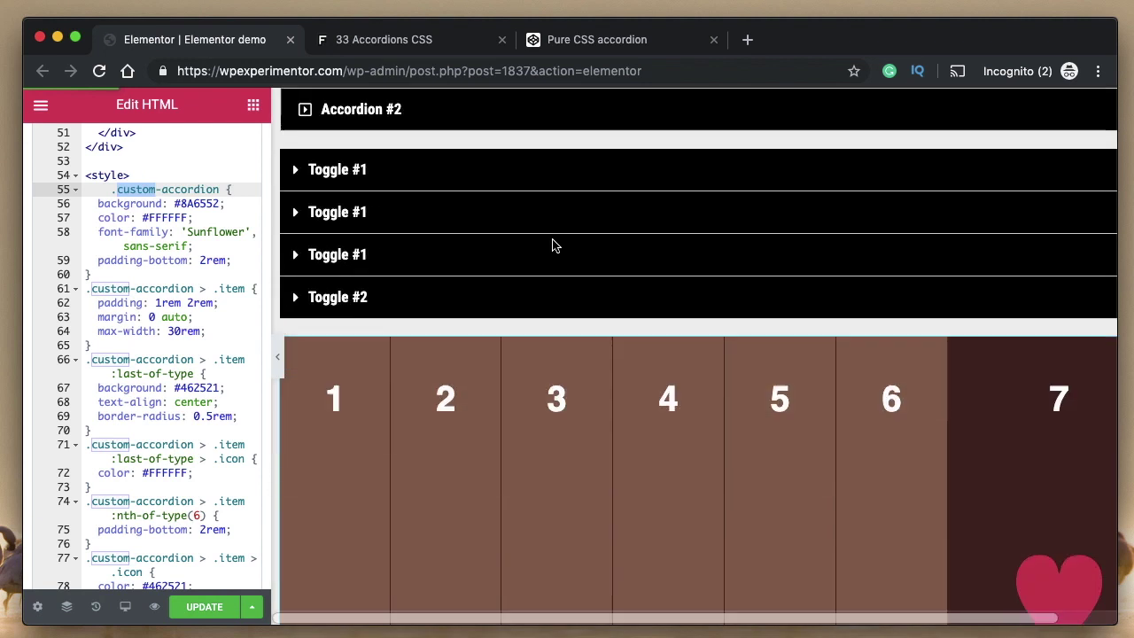
pyautogui.doubleClick(145, 204)
pyautogui.doubleClick(143, 278)
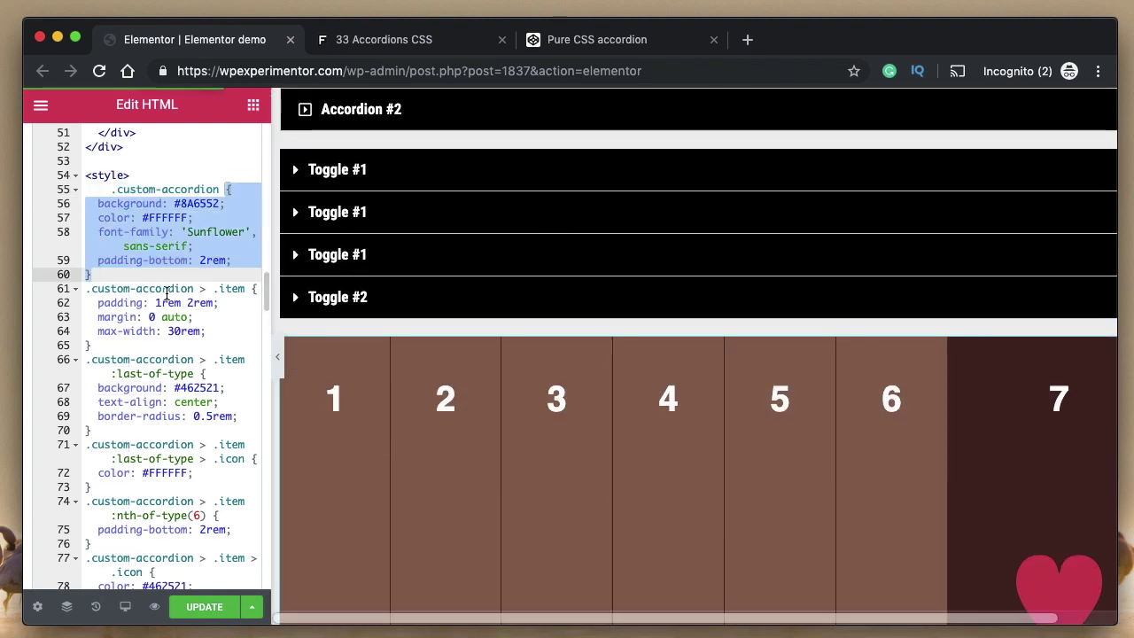
pyautogui.doubleClick(167, 290)
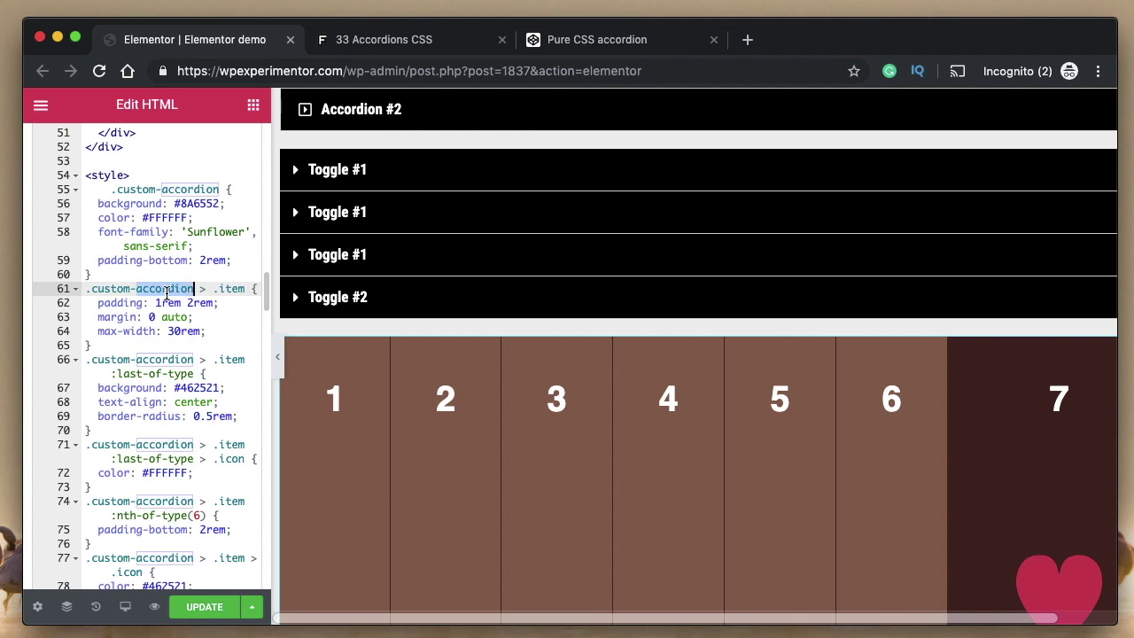
# Step: Examine the numbered accordion on the page, and its HTML code from the opening custom-accordion container down to the style rules
pyautogui.scroll(2, 168, 292)
pyautogui.scroll(-3, 368, 303)
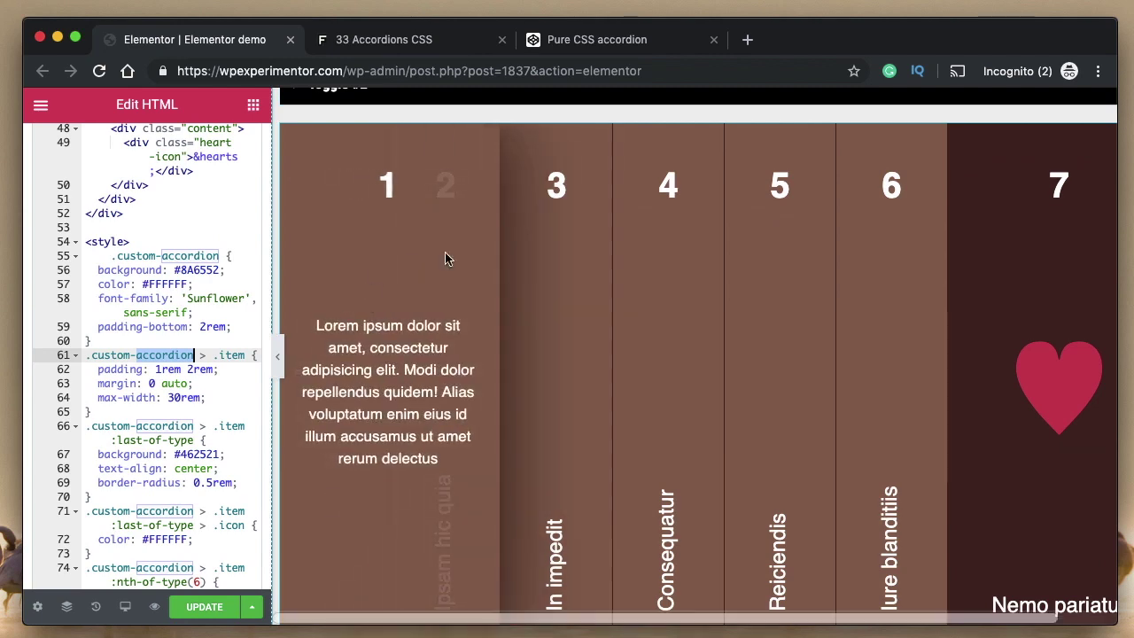
pyautogui.scroll(-4, 819, 272)
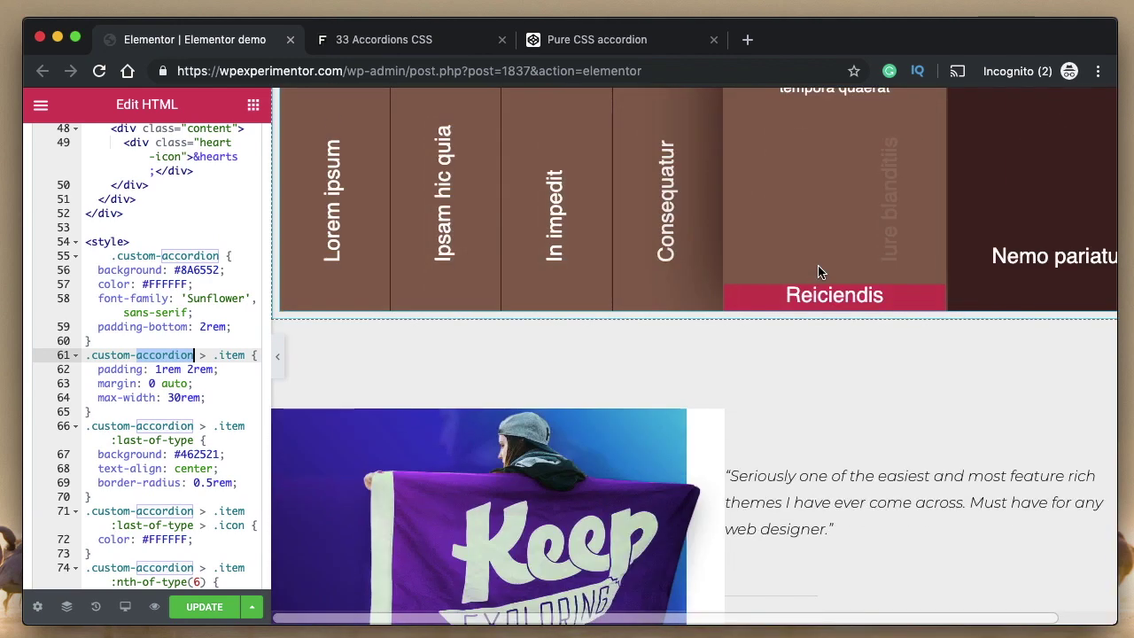
pyautogui.scroll(4, 819, 272)
pyautogui.scroll(2, 177, 302)
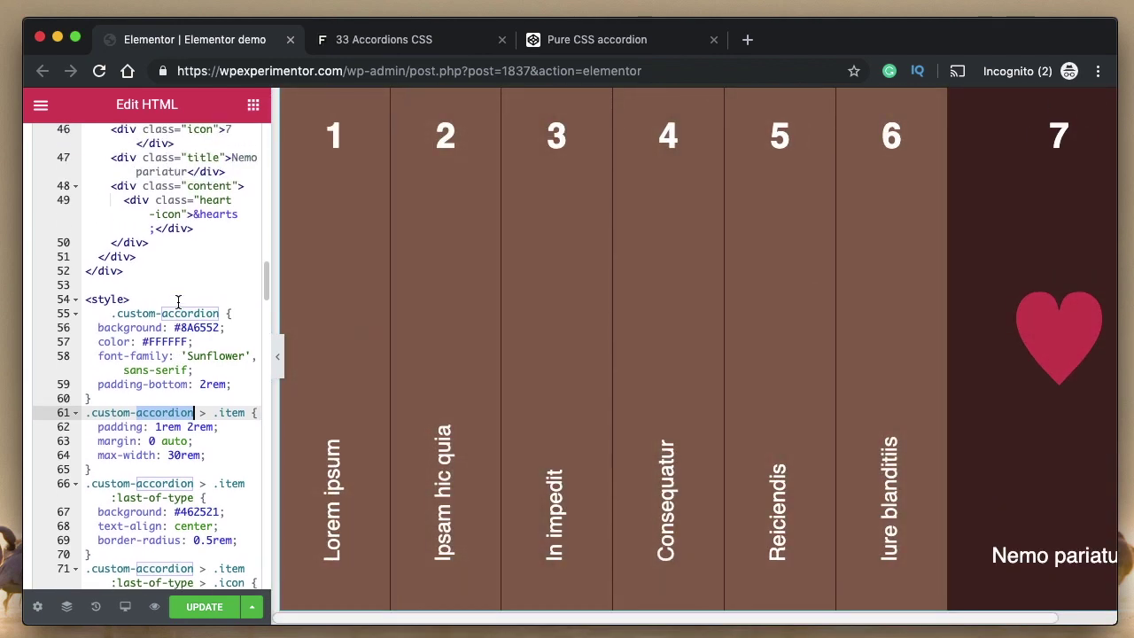
pyautogui.click(110, 314)
pyautogui.scroll(20, 165, 234)
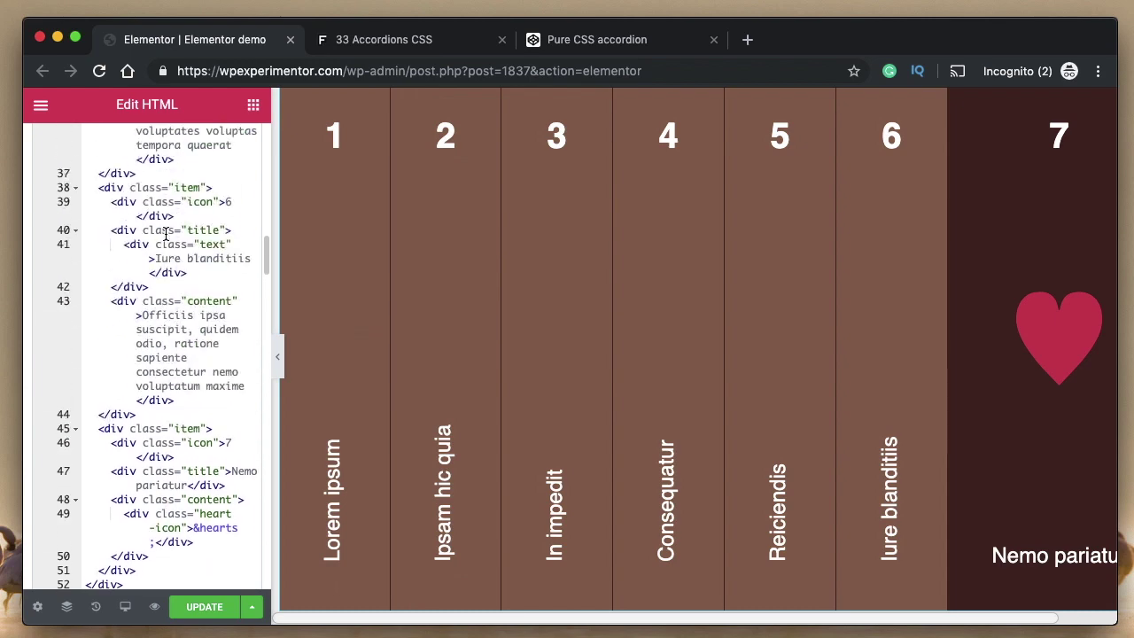
pyautogui.scroll(5, 180, 315)
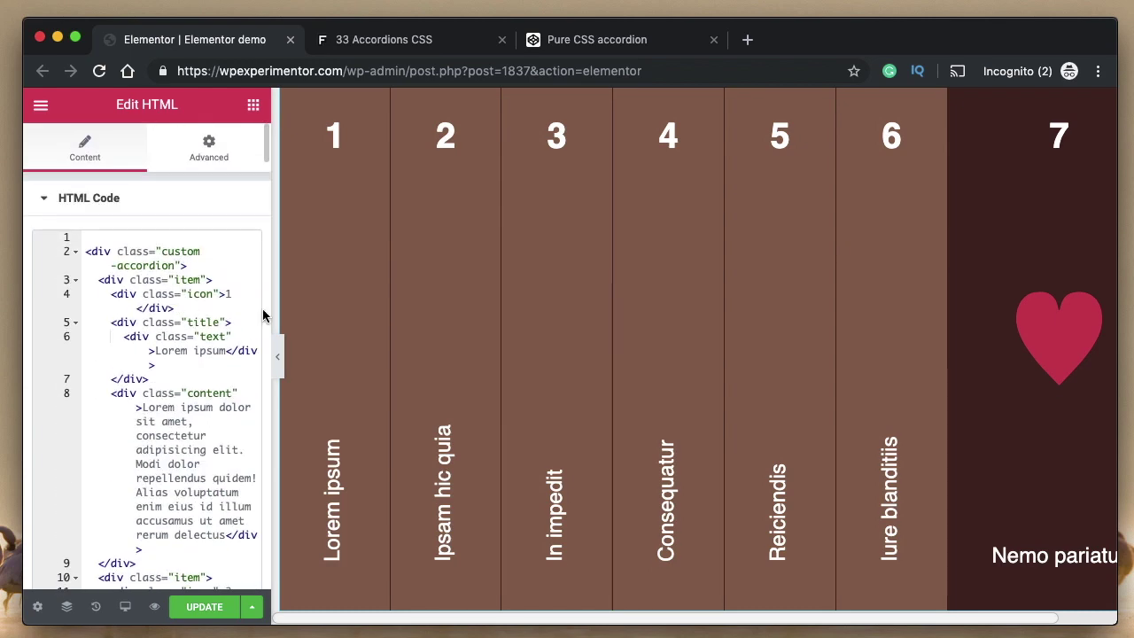
pyautogui.scroll(-20, 83, 337)
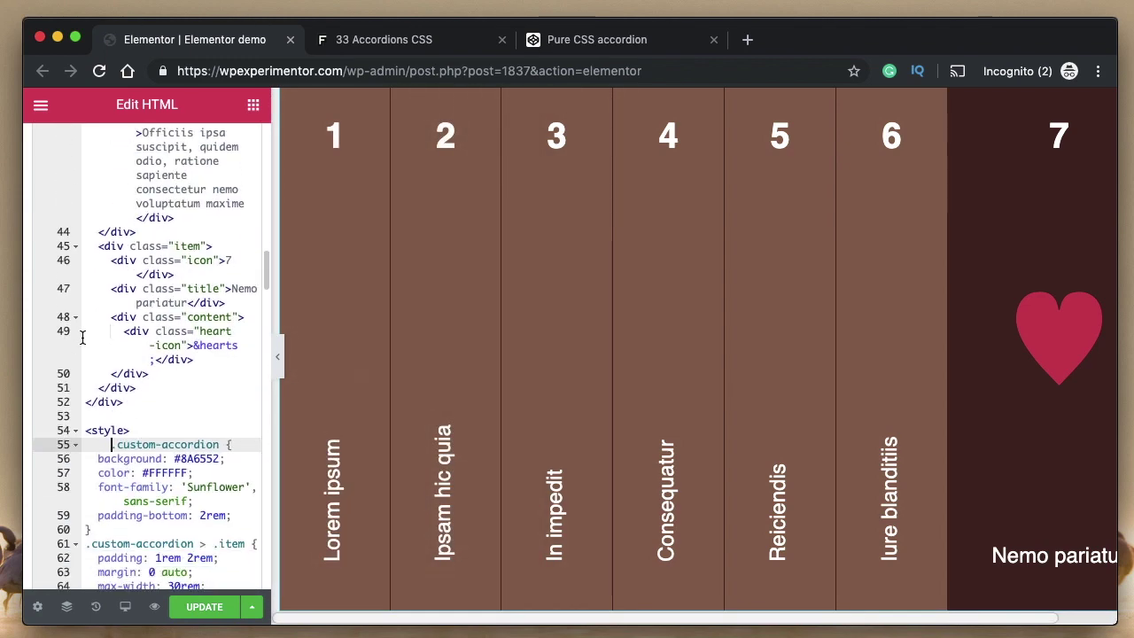
pyautogui.scroll(-6, 186, 337)
# Step: Try out panels 1, 2 and 7 of the numbered accordion on the page
pyautogui.moveTo(344, 352)
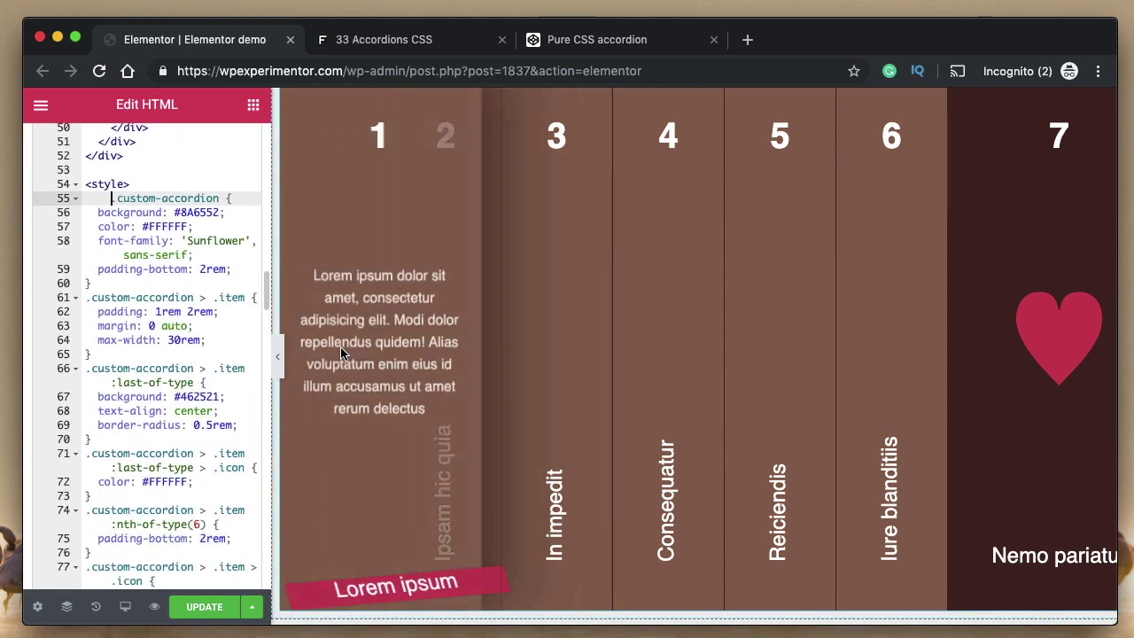
pyautogui.moveTo(456, 329)
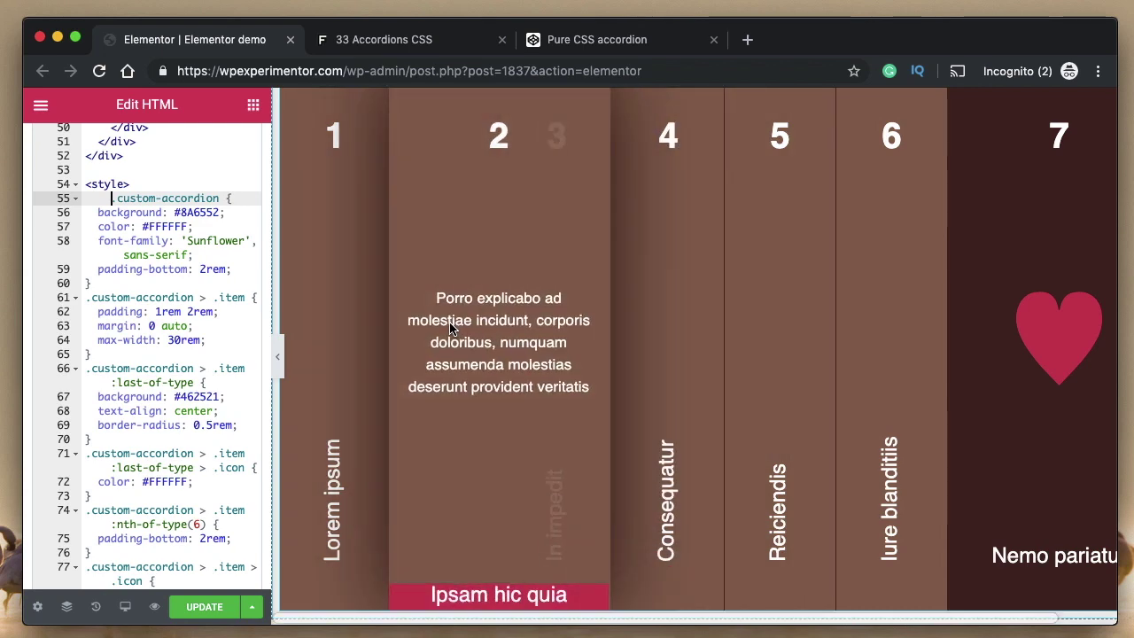
pyautogui.moveTo(1055, 317)
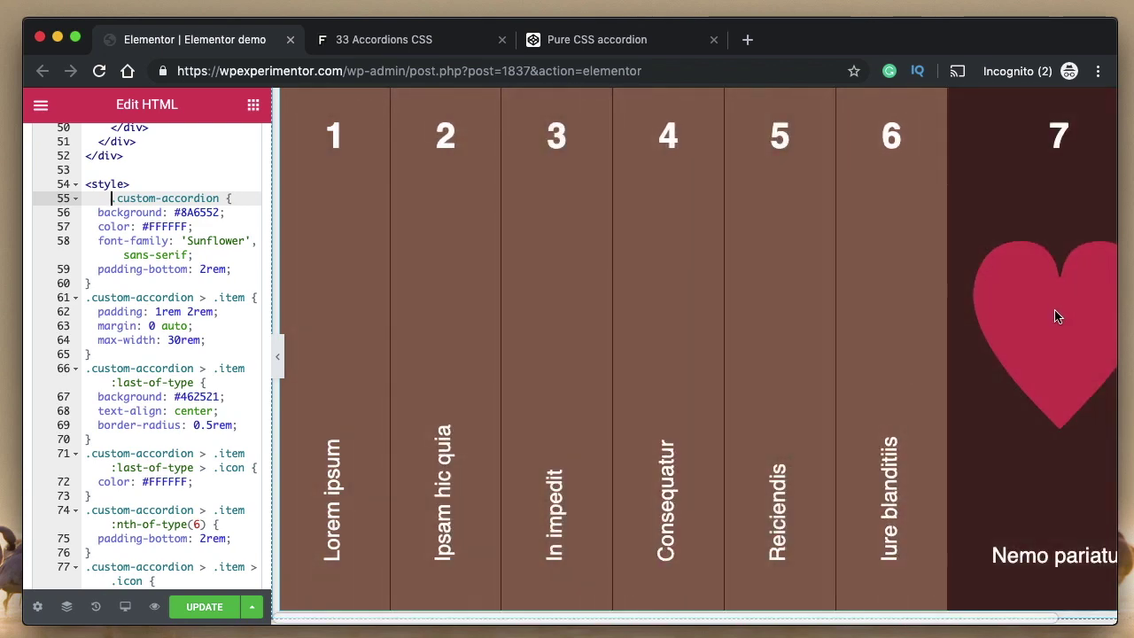
pyautogui.hscroll(2, 1037, 327)
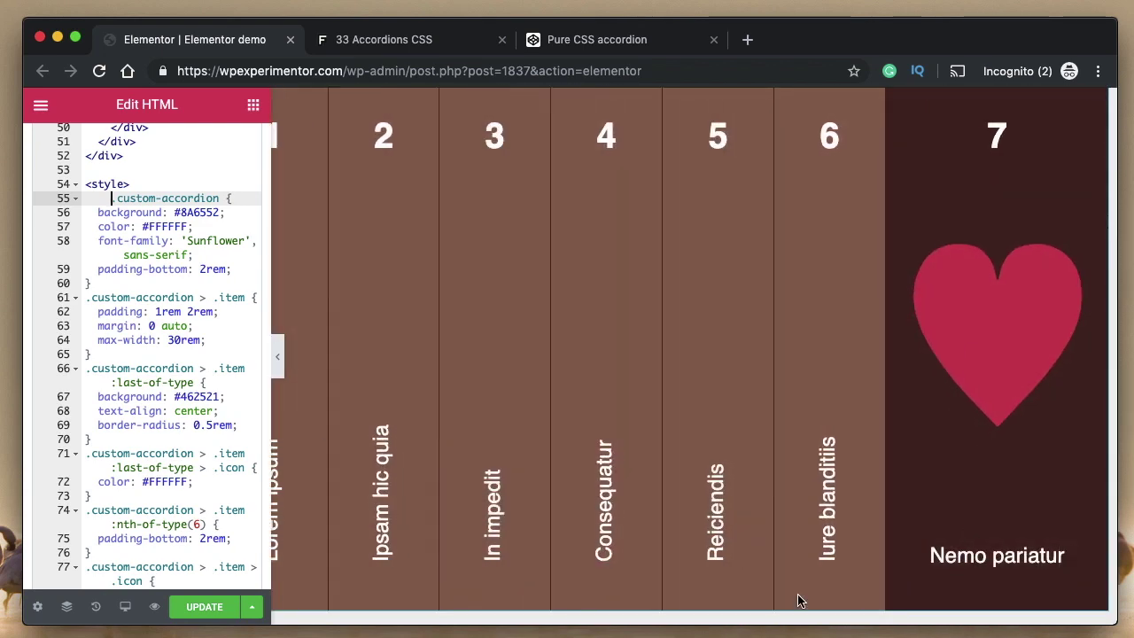
pyautogui.moveTo(693, 474)
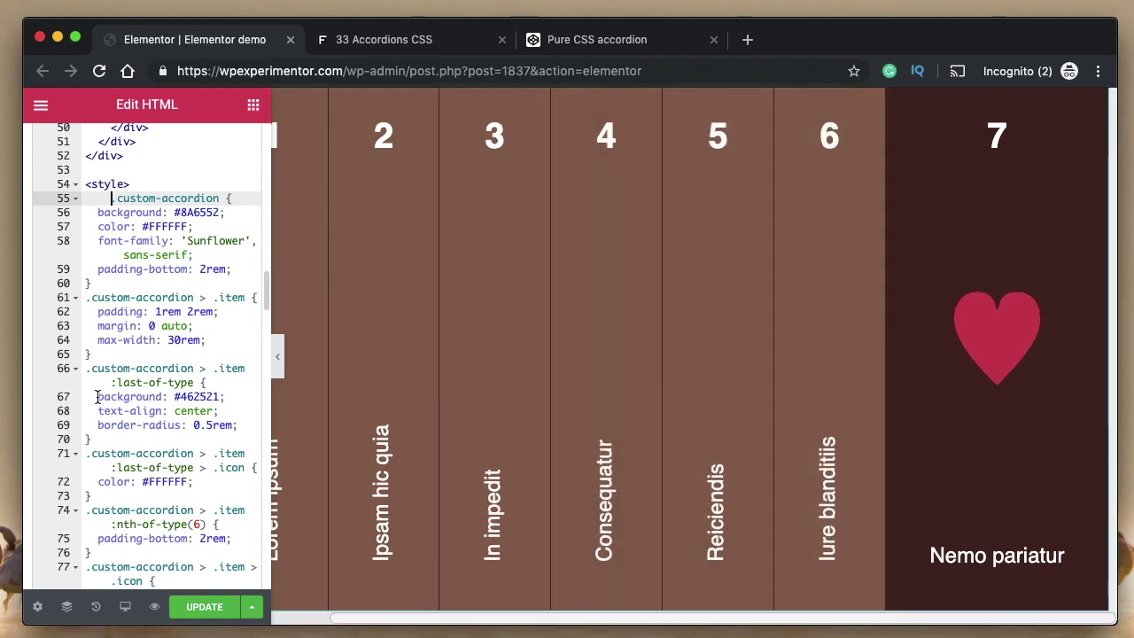
# Step: Collapse the widget's HTML code settings and examine the accordion's stacked items in the 768px tablet preview
pyautogui.scroll(10, 177, 319)
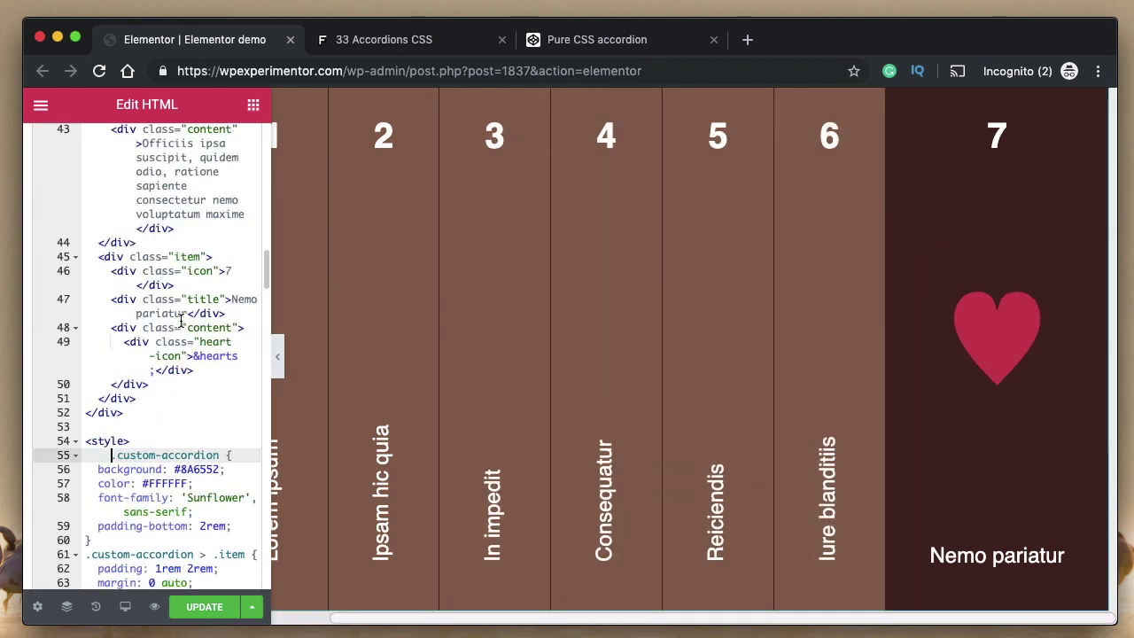
pyautogui.scroll(8, 137, 319)
pyautogui.click(129, 202)
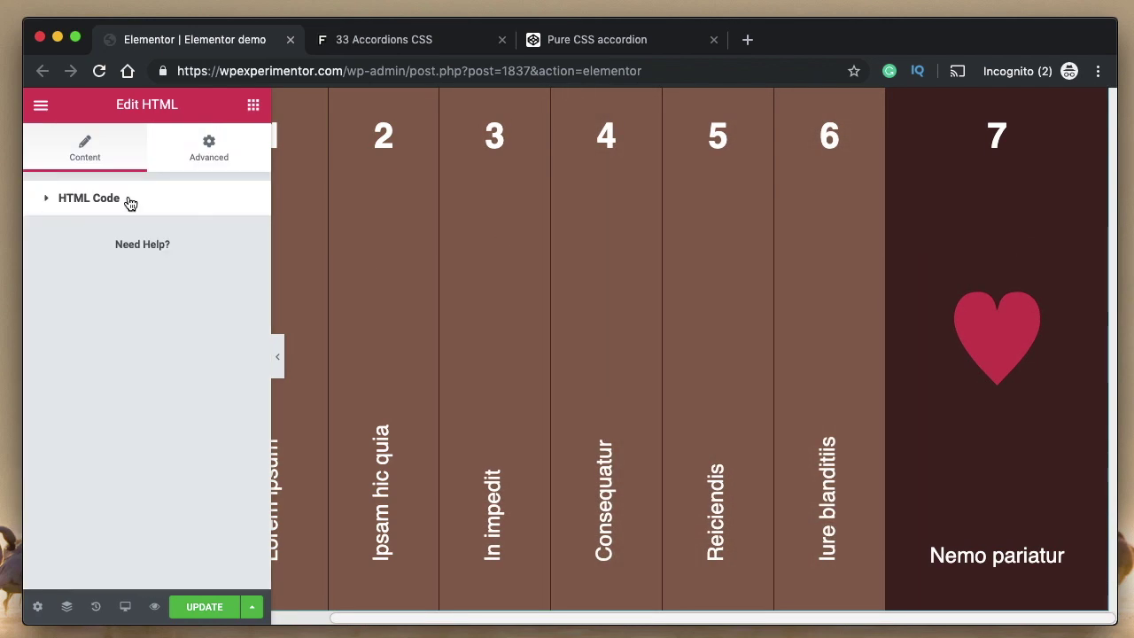
pyautogui.click(125, 607)
pyautogui.click(129, 530)
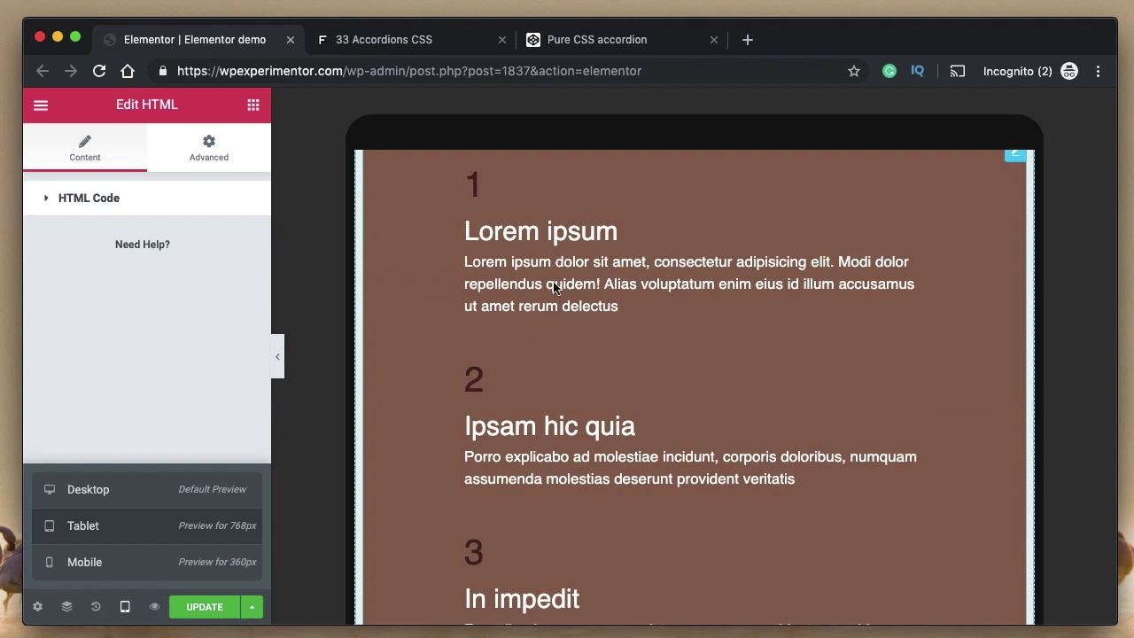
pyautogui.scroll(-7, 542, 520)
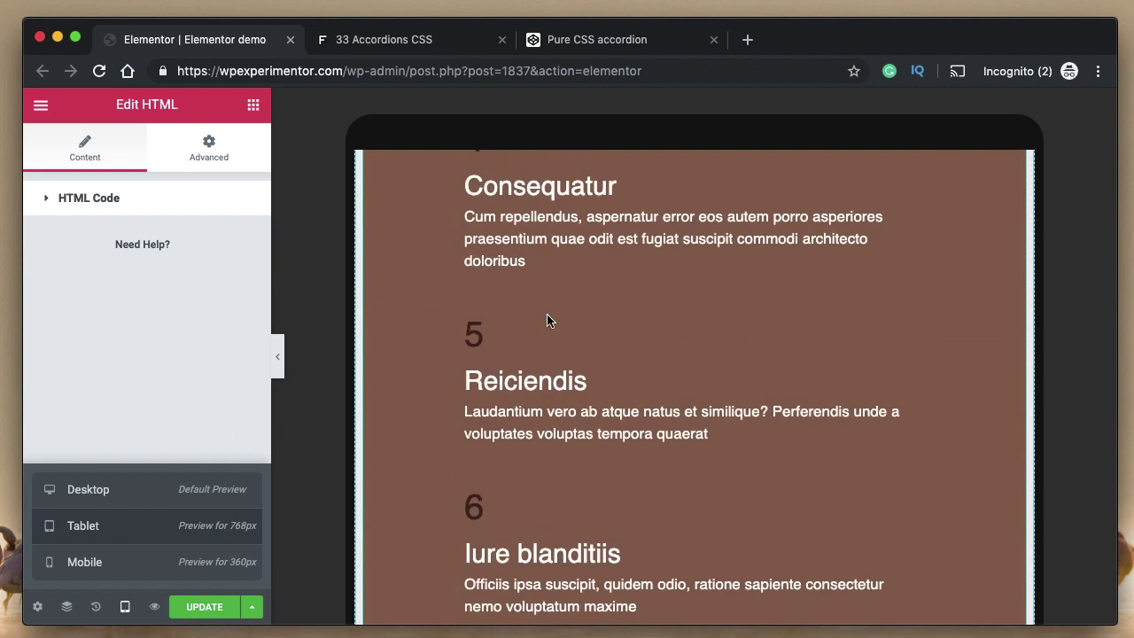
pyautogui.scroll(-2, 544, 466)
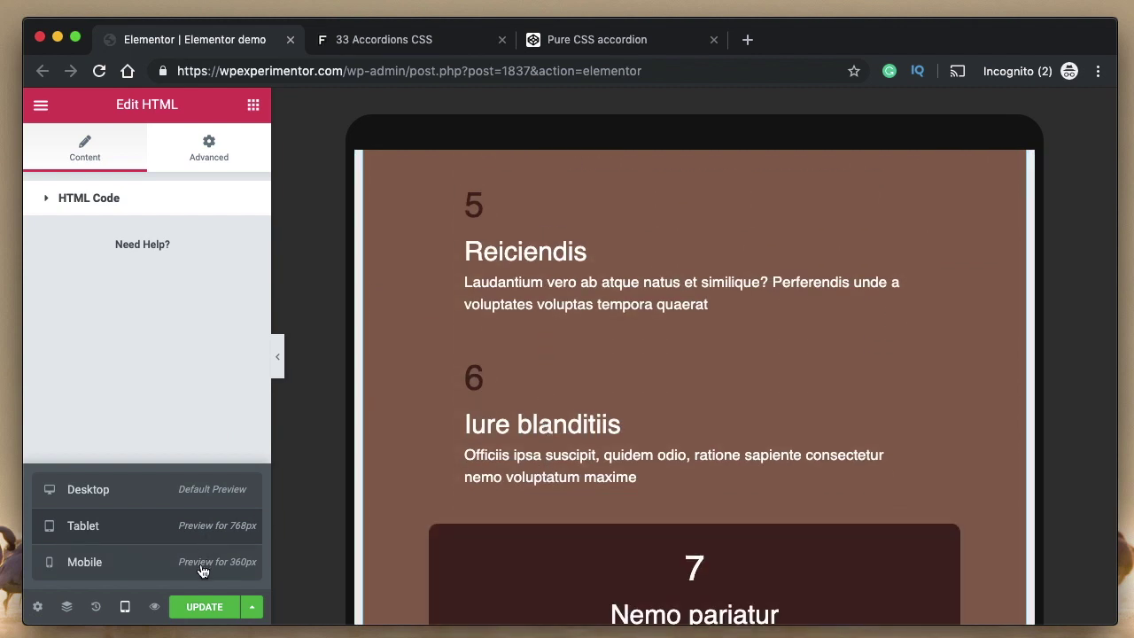
# Step: Examine the numbered accordion in the 360px mobile preview
pyautogui.click(202, 567)
pyautogui.scroll(10, 618, 423)
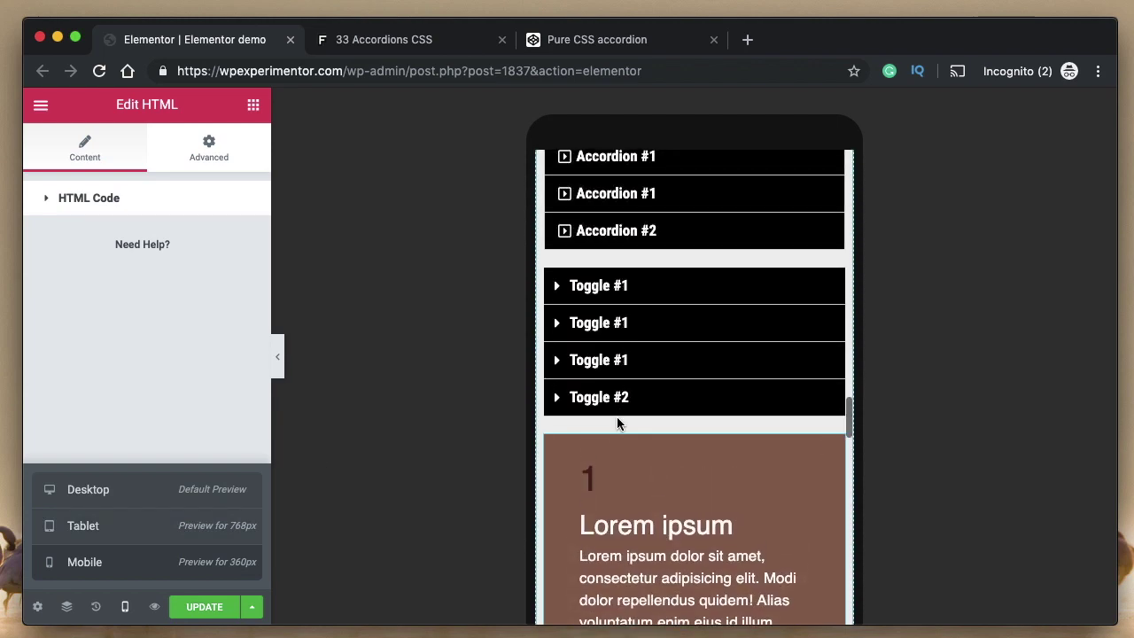
pyautogui.scroll(-3, 617, 420)
# Step: Return to the desktop preview and try out the numbered accordion's panels there
pyautogui.click(154, 487)
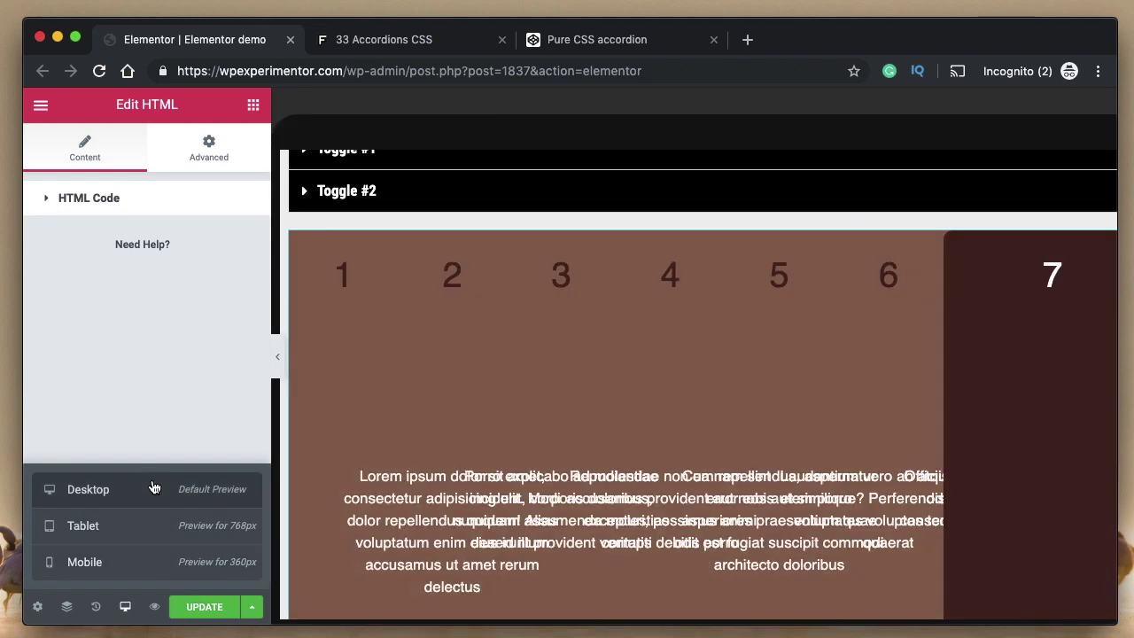
pyautogui.moveTo(352, 316)
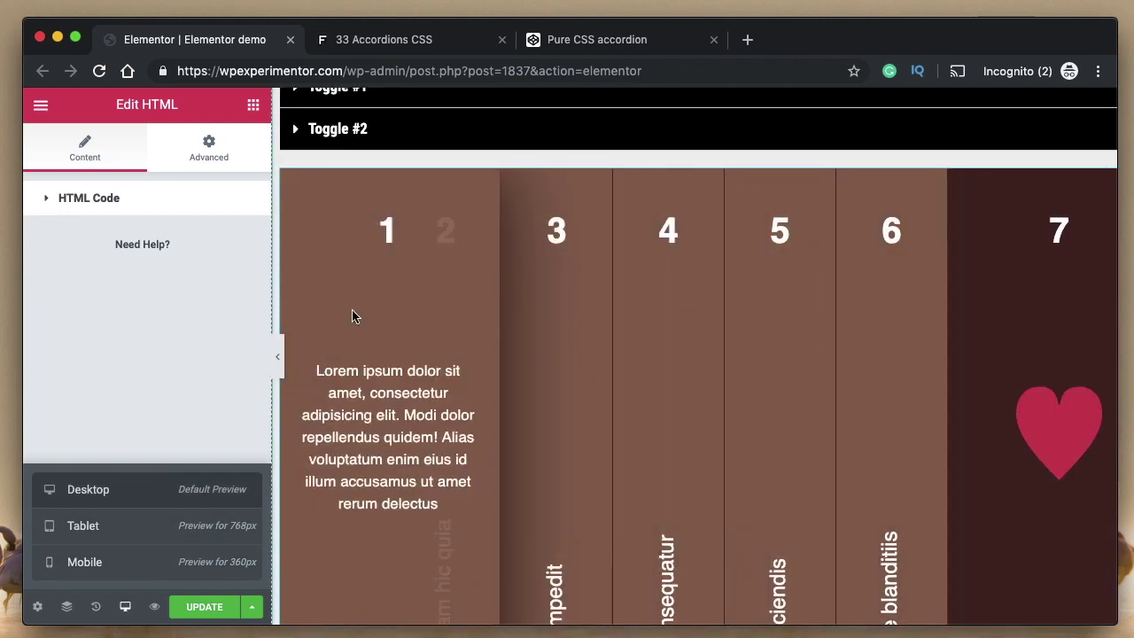
pyautogui.moveTo(935, 299)
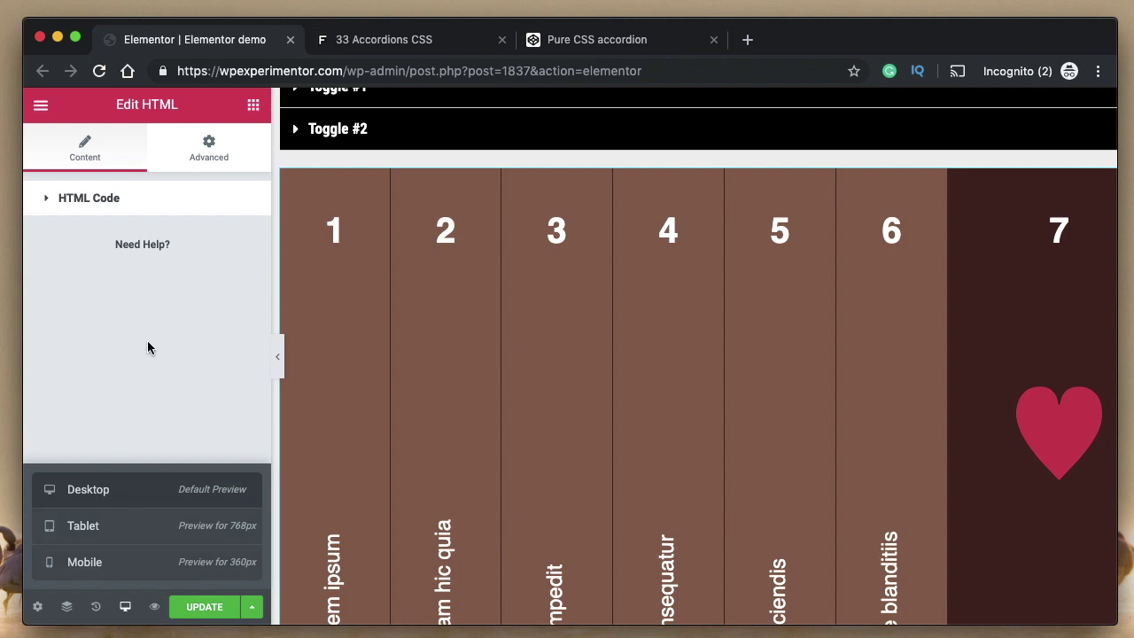
pyautogui.moveTo(425, 313)
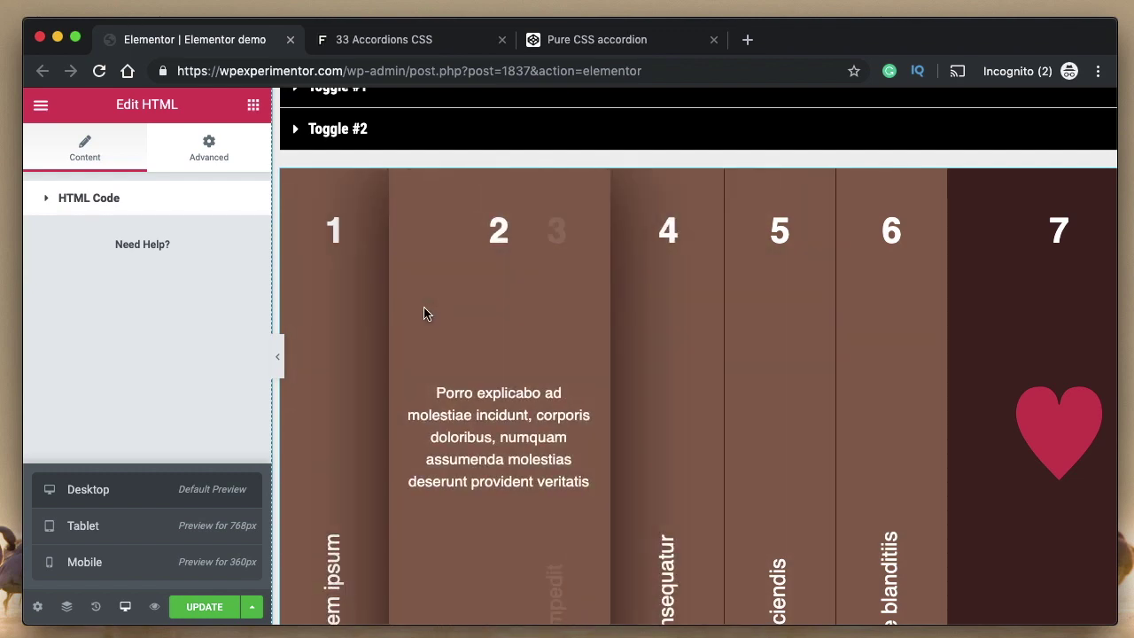
pyautogui.moveTo(298, 311)
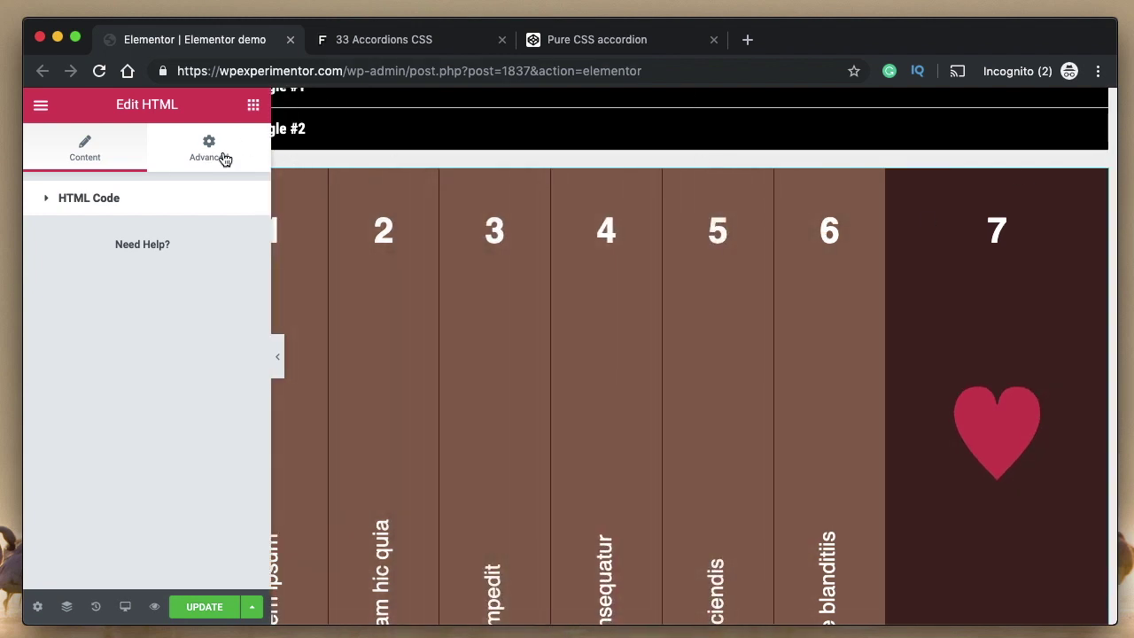
# Step: Hide the numbered accordion's HTML widget on tablet and mobile in its responsive visibility settings
pyautogui.click(184, 154)
pyautogui.scroll(-3, 140, 226)
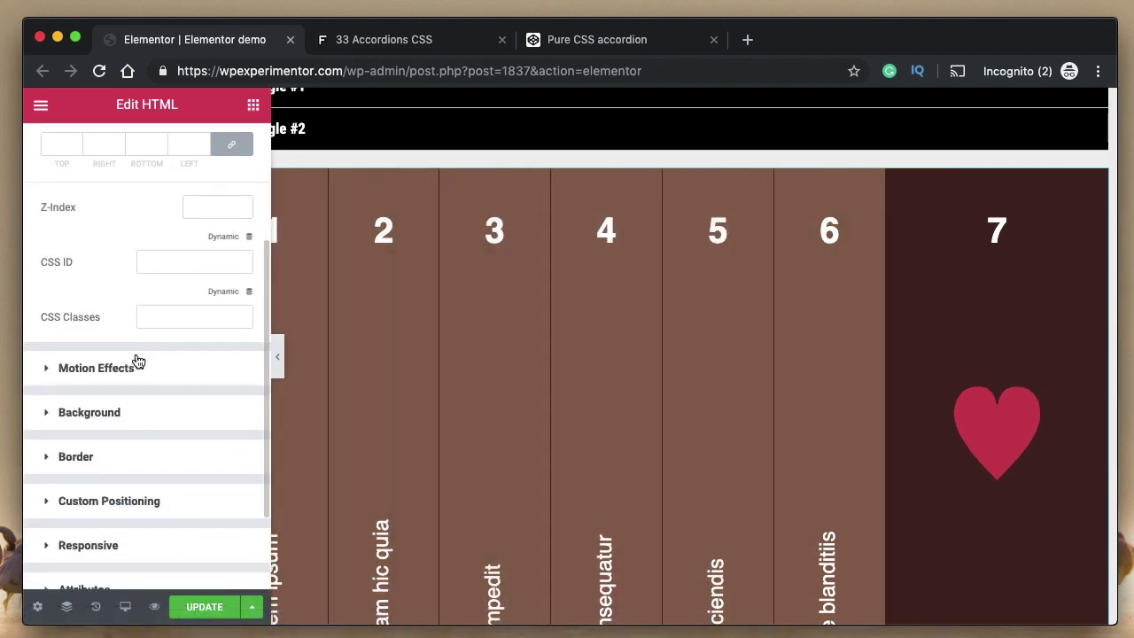
pyautogui.scroll(-2, 169, 379)
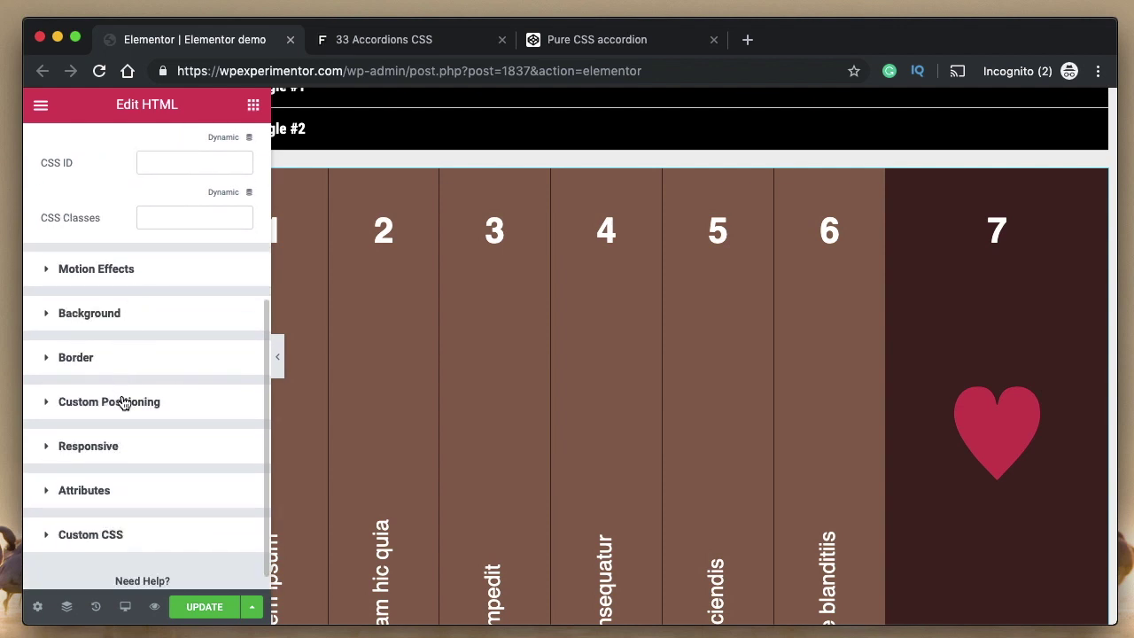
pyautogui.click(114, 446)
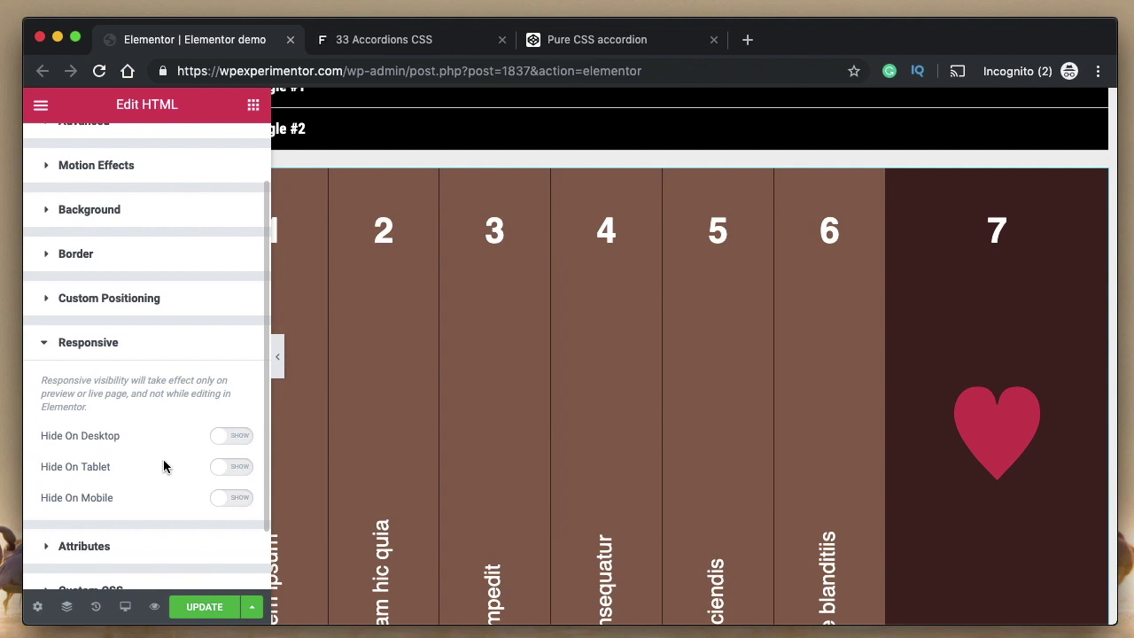
pyautogui.click(225, 469)
pyautogui.click(237, 498)
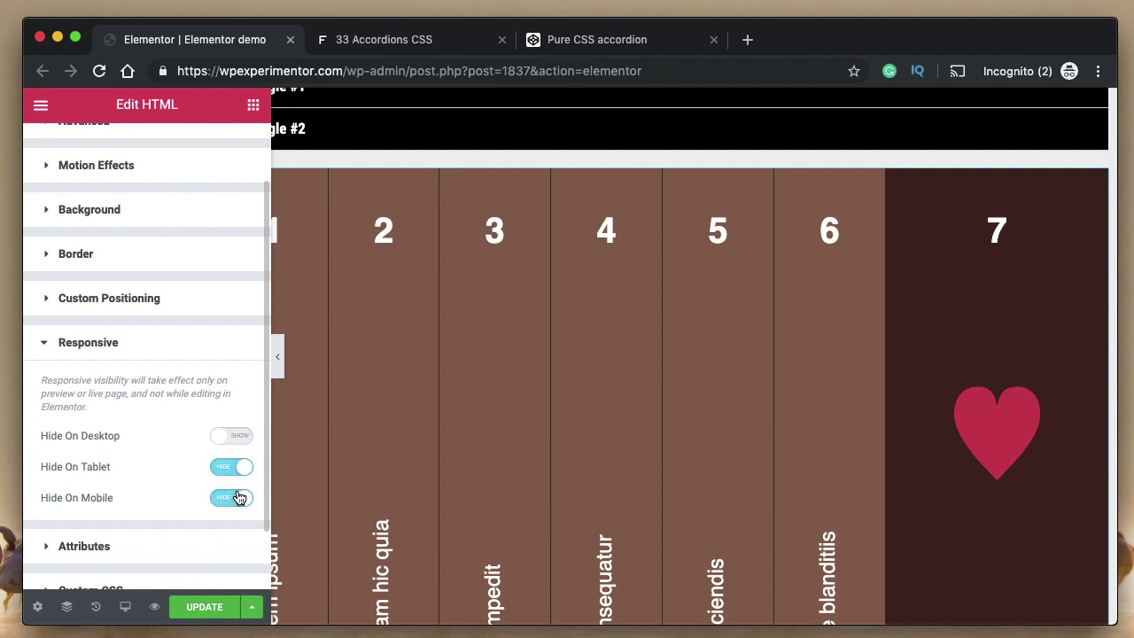
# Step: Try out the numbered accordion's panels in the desktop layout and collapse the widget's responsive visibility settings
pyautogui.moveTo(644, 250)
pyautogui.hscroll(-2, 455, 327)
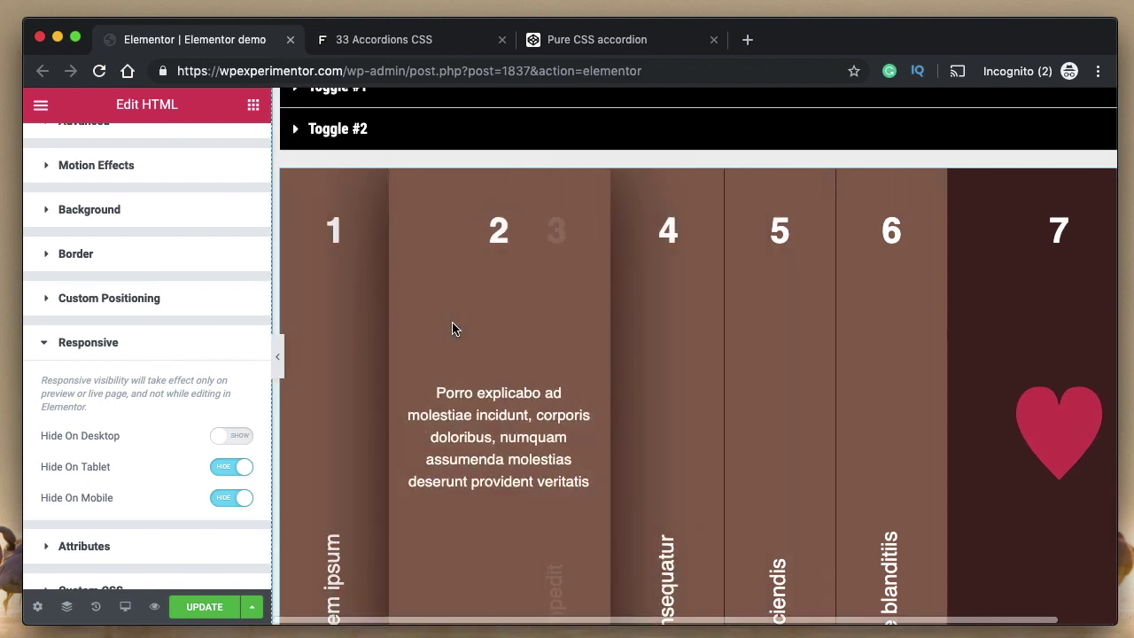
pyautogui.moveTo(313, 329)
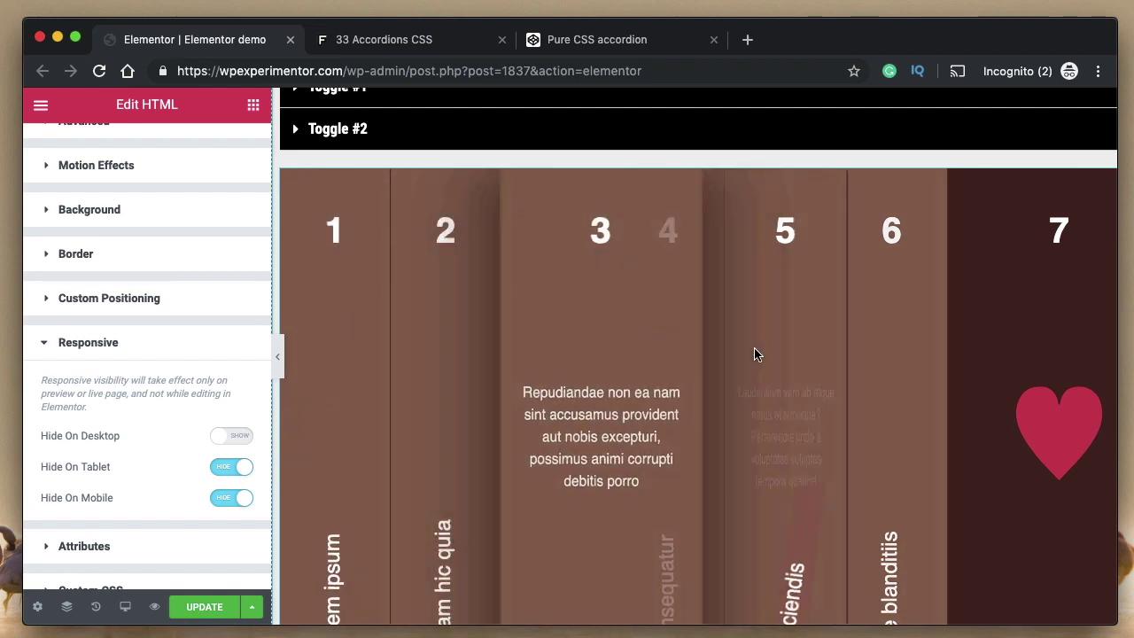
pyautogui.scroll(-4, 975, 346)
pyautogui.scroll(5, 977, 347)
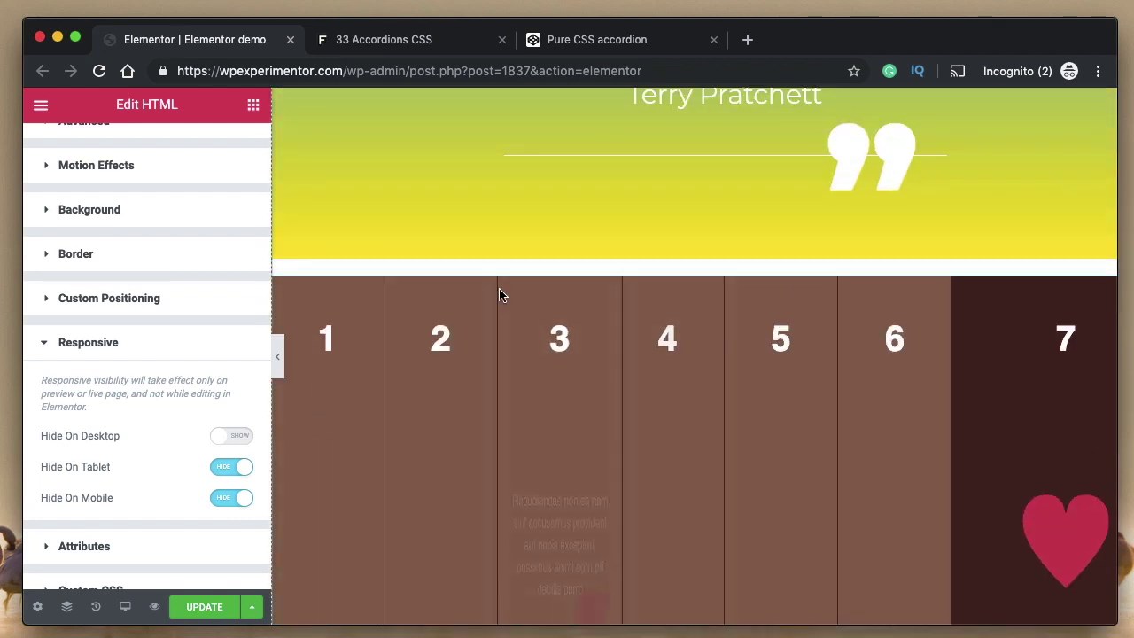
pyautogui.click(145, 347)
pyautogui.scroll(-3, 544, 430)
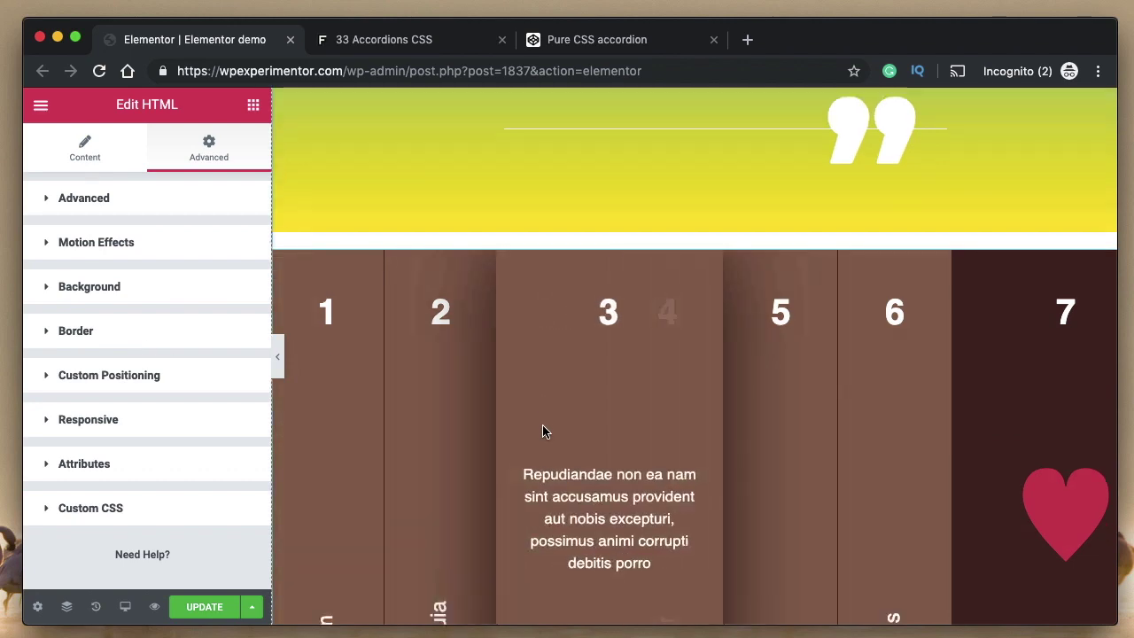
# Step: Hide the editor panel and inspect the first toggle's title in the browser developer tools
pyautogui.scroll(-5, 413, 293)
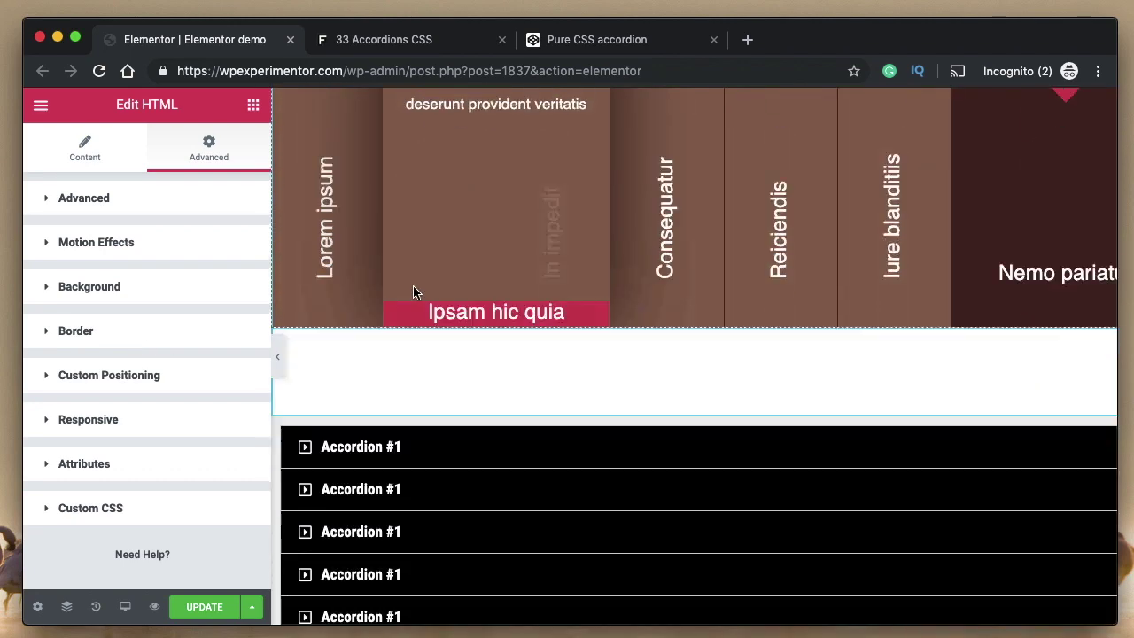
pyautogui.scroll(-5, 413, 293)
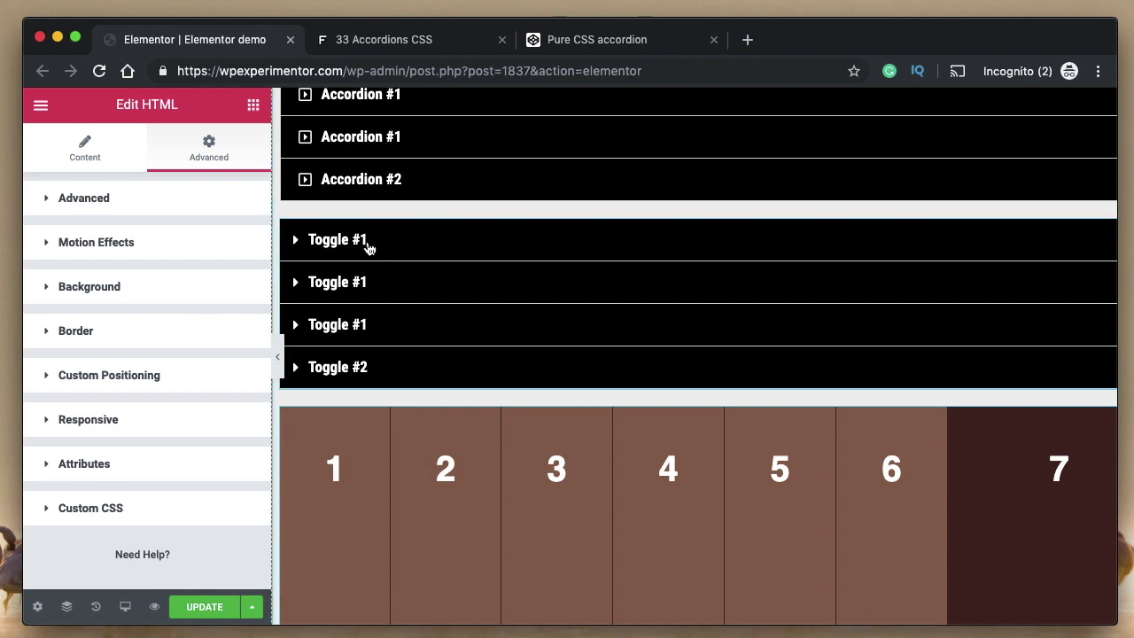
pyautogui.rightClick(403, 247)
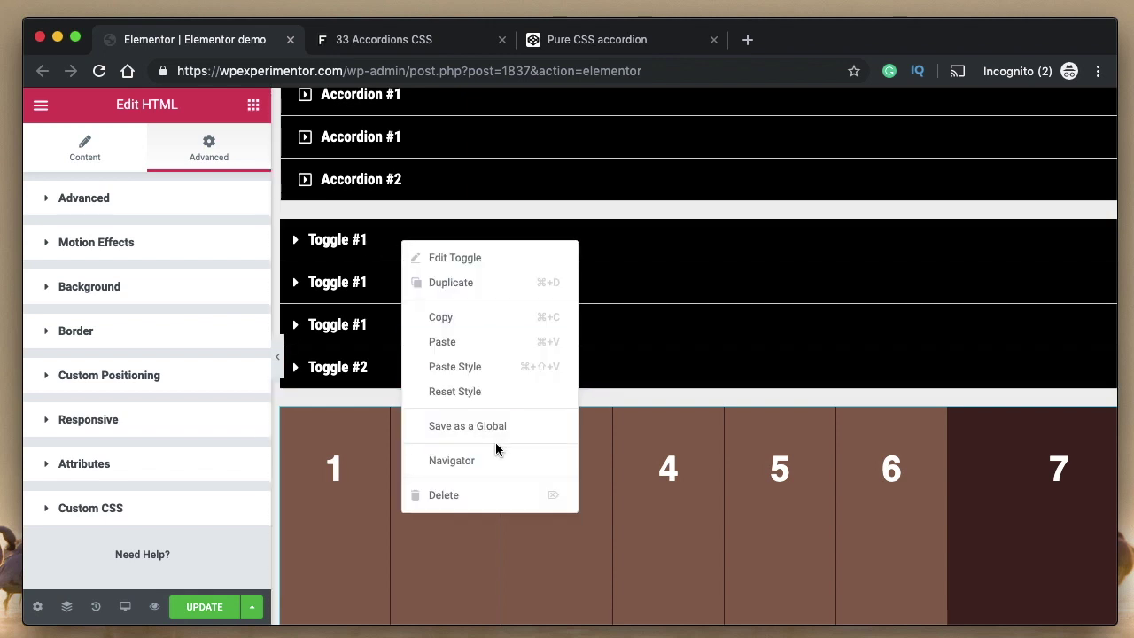
pyautogui.click(279, 358)
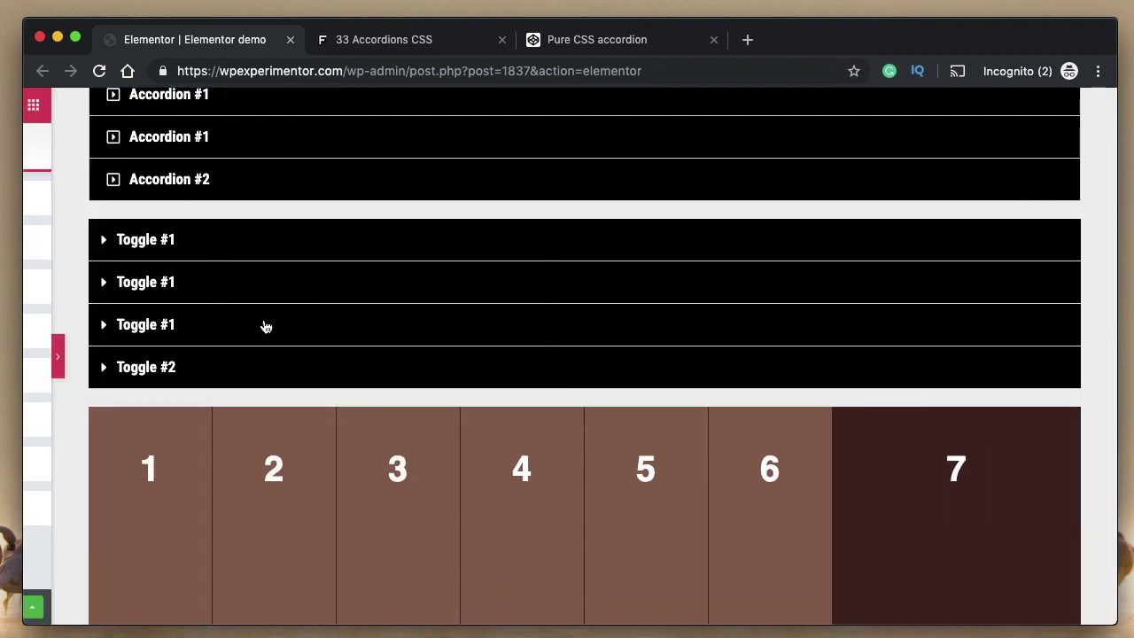
pyautogui.rightClick(151, 241)
pyautogui.press('Escape')
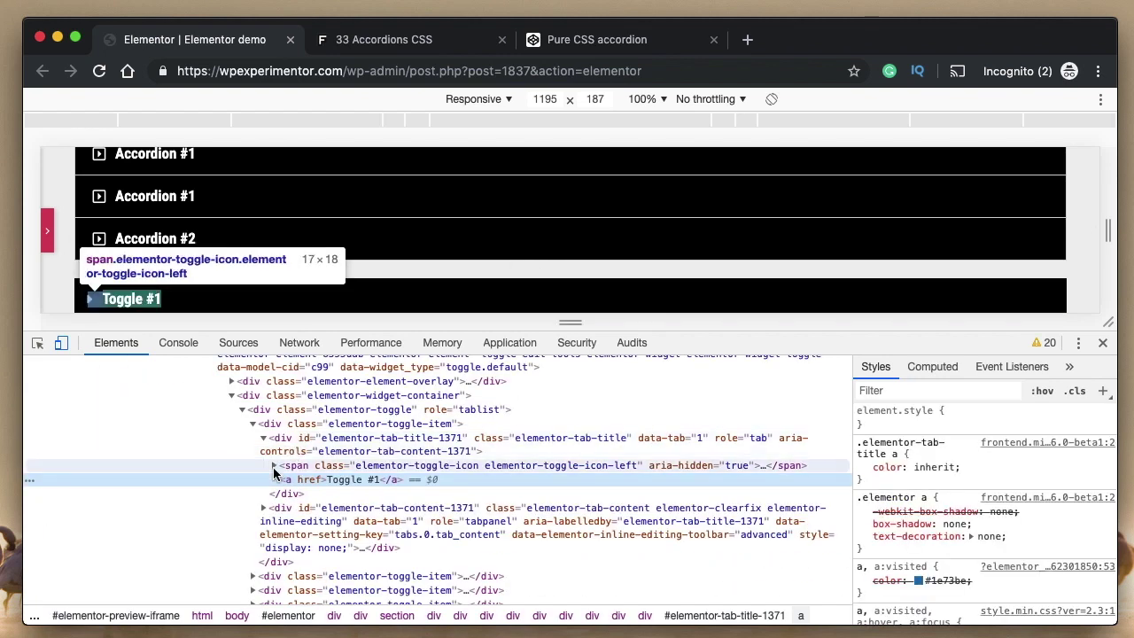
# Step: Examine the toggle widget's elementor-toggle container and its nested elementor-toggle-item elements, and close the developer tools
pyautogui.click(252, 424)
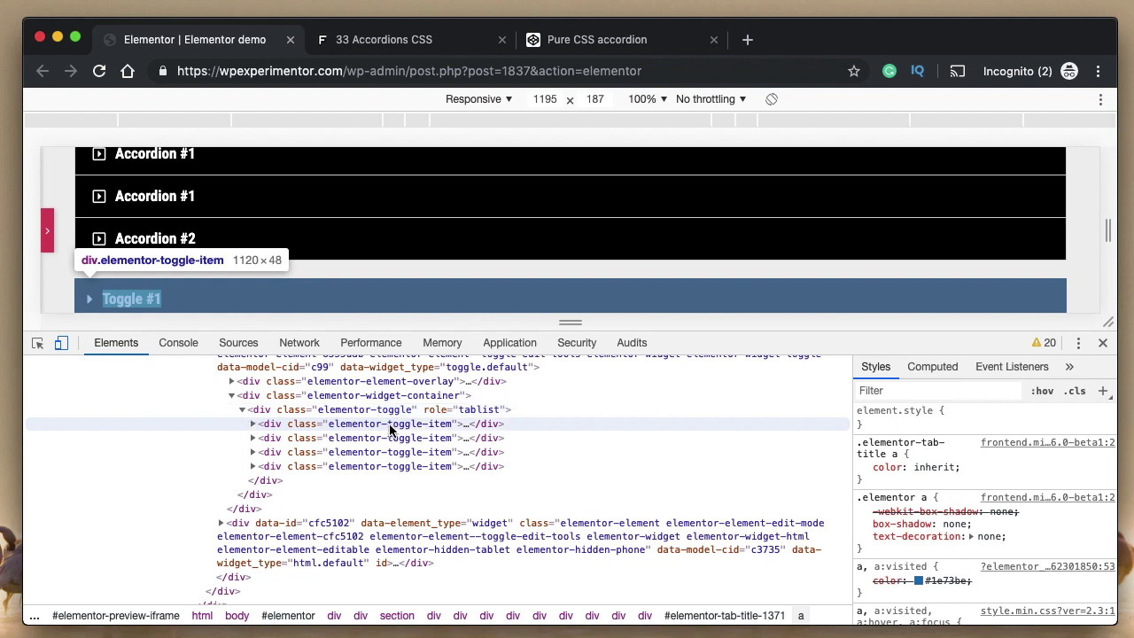
pyautogui.click(254, 423)
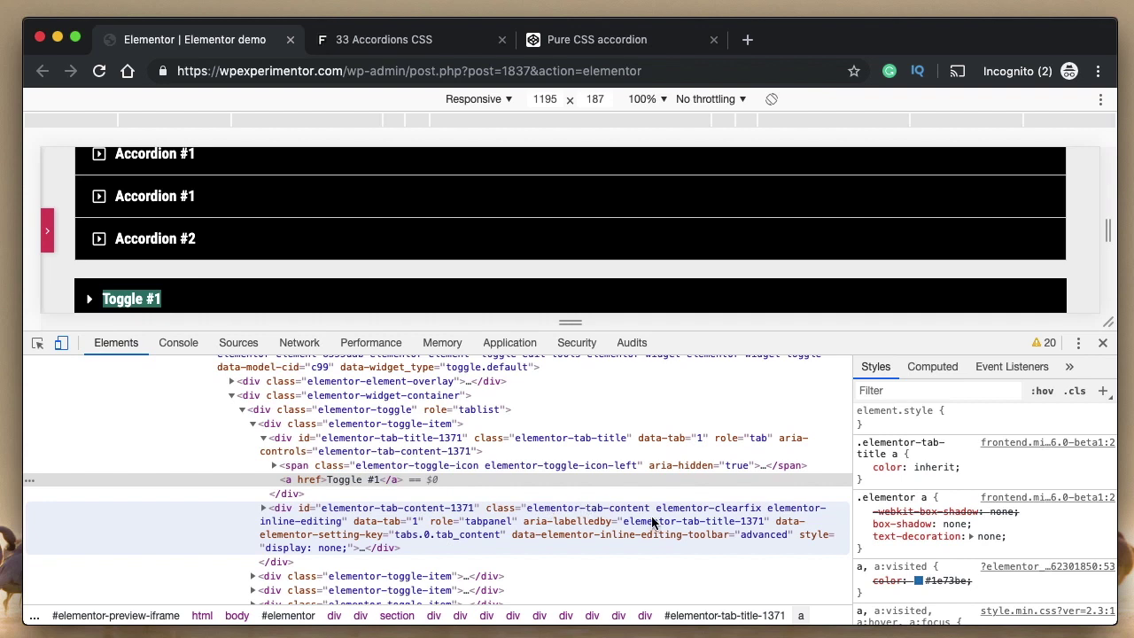
pyautogui.click(252, 424)
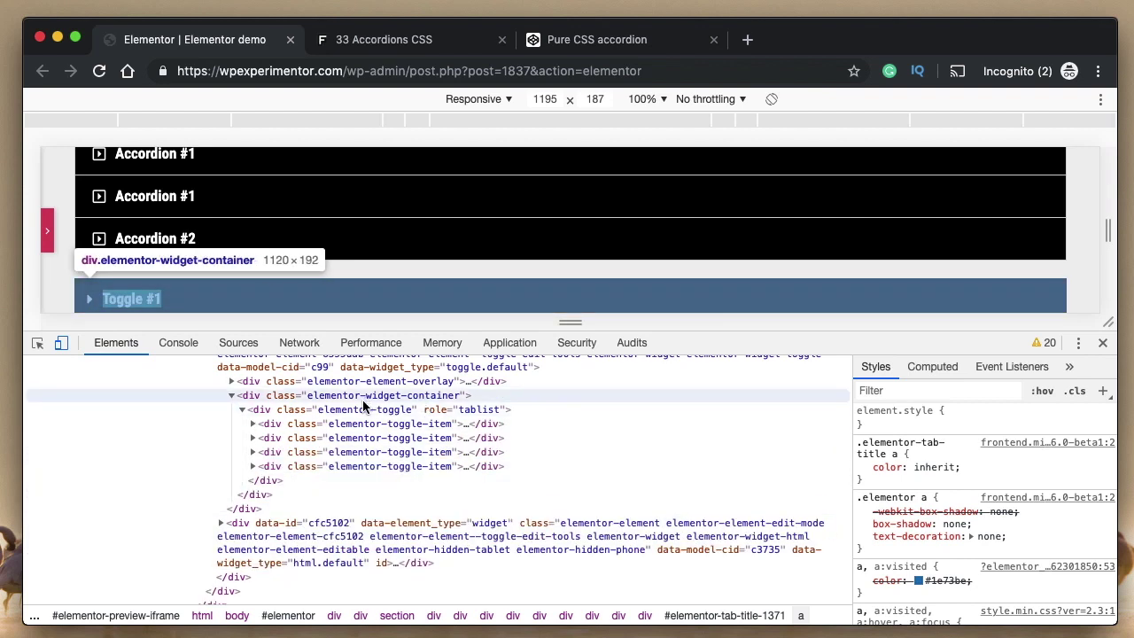
pyautogui.click(242, 409)
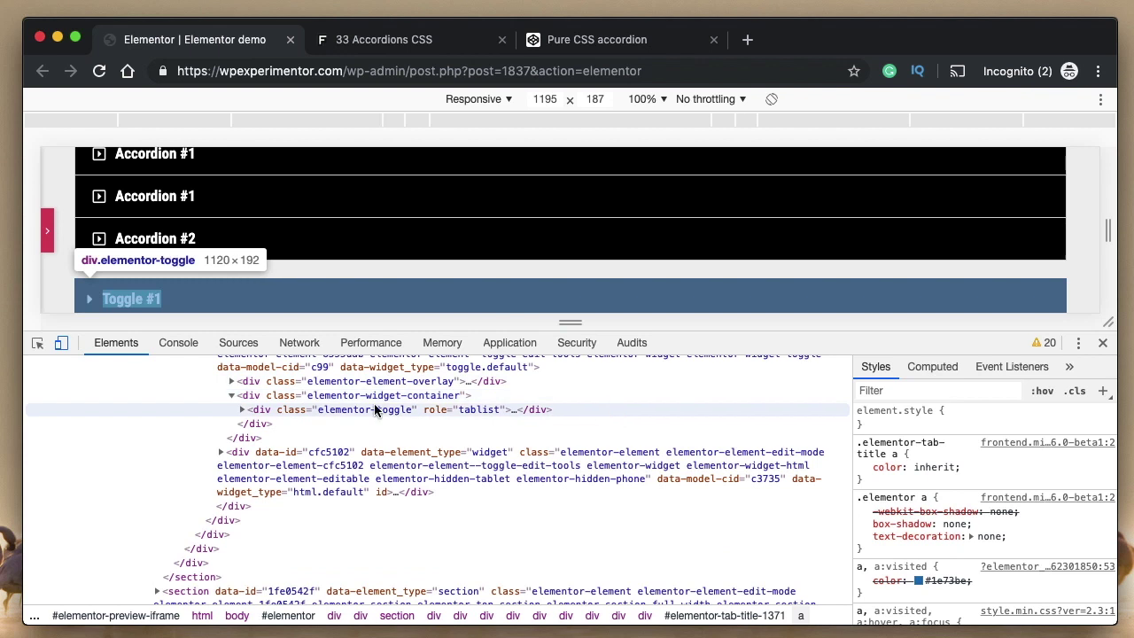
pyautogui.click(242, 409)
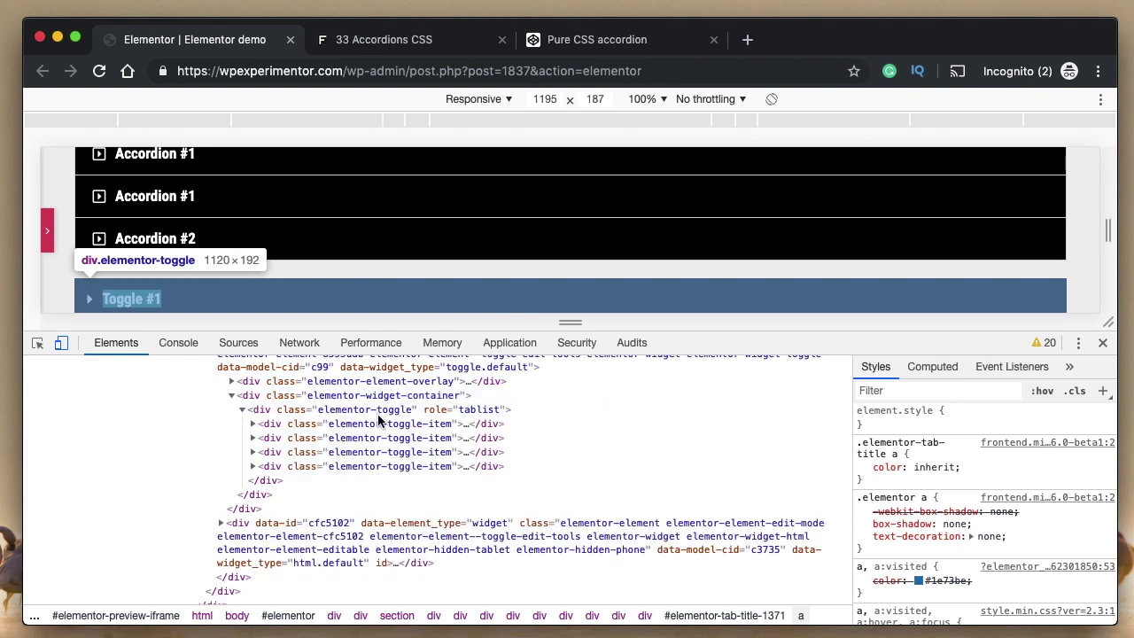
pyautogui.click(1103, 342)
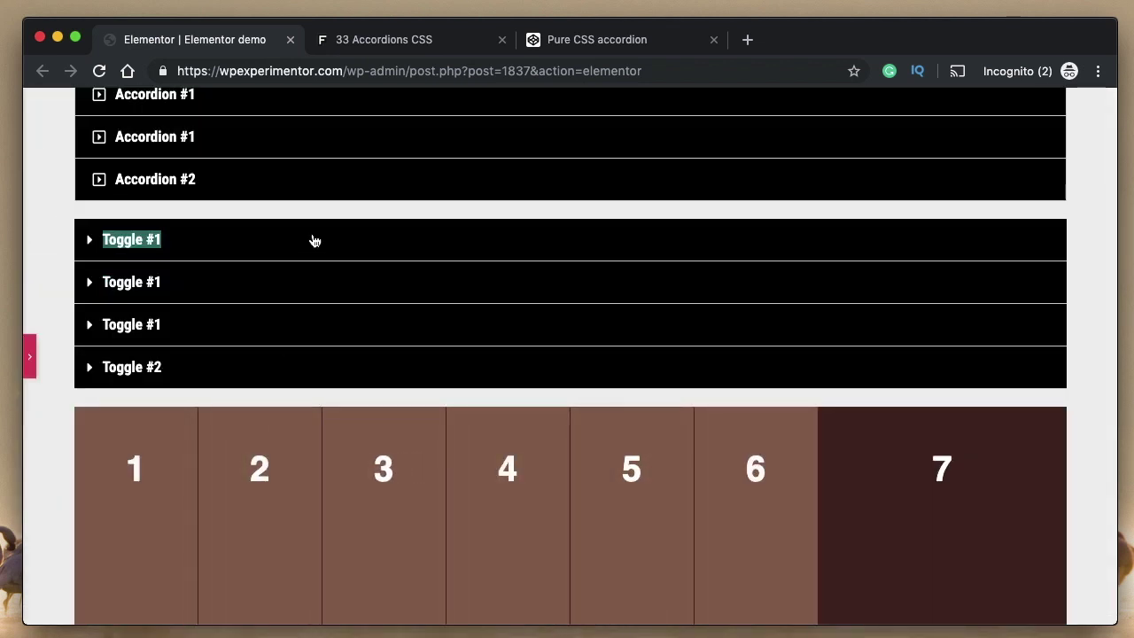